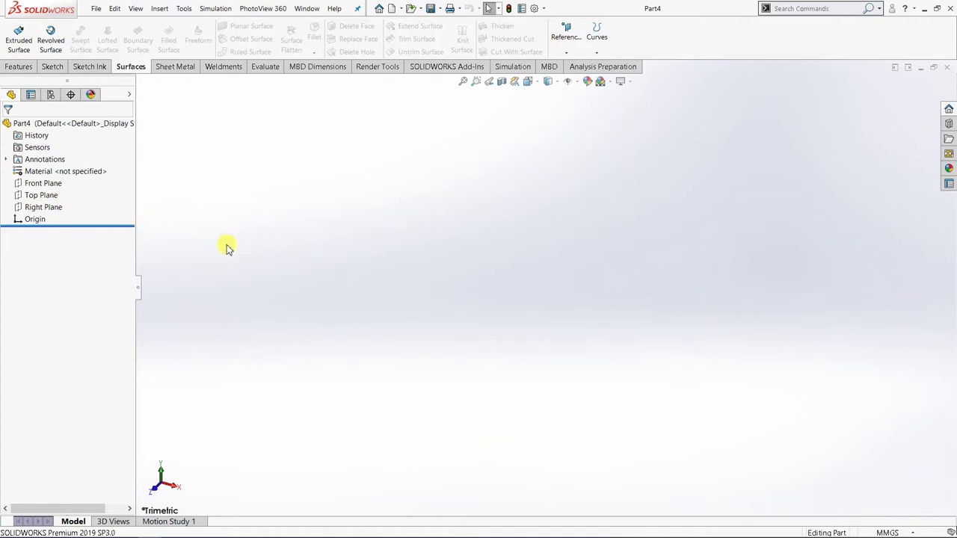
# Sketch a horizontal straight slot on the Top Plane with one centre at the origin, about 97 mm between centres and 105 mm wide.
pyautogui.click(40, 195)
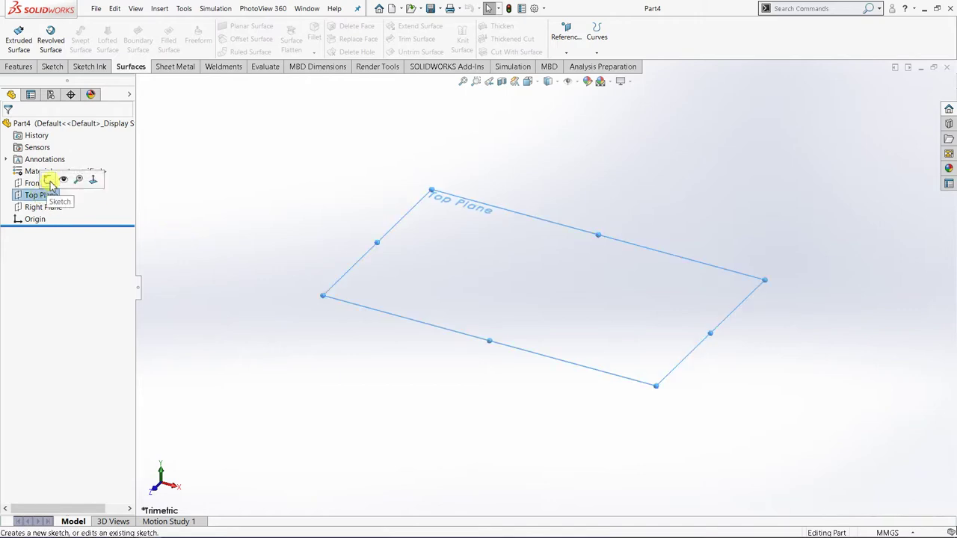
pyautogui.click(49, 182)
pyautogui.click(282, 244)
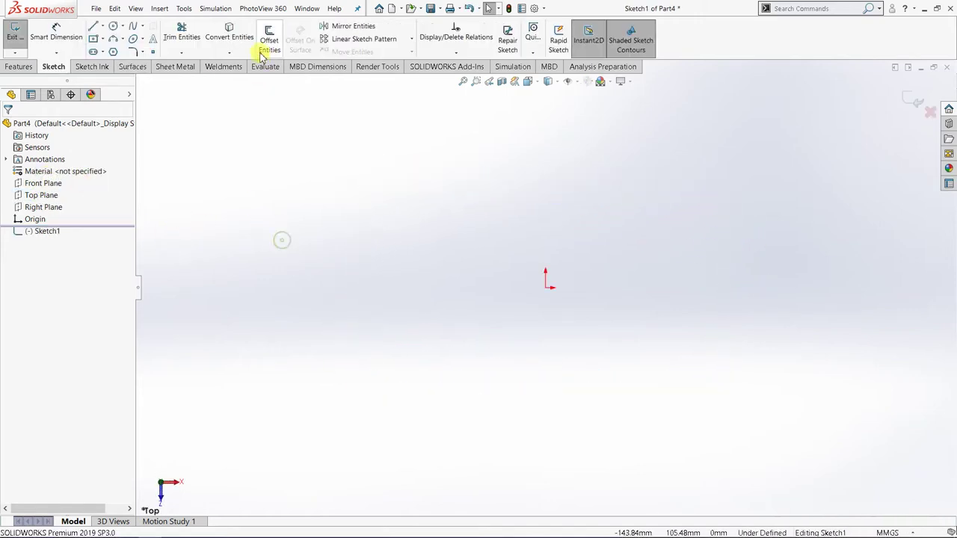
pyautogui.click(104, 52)
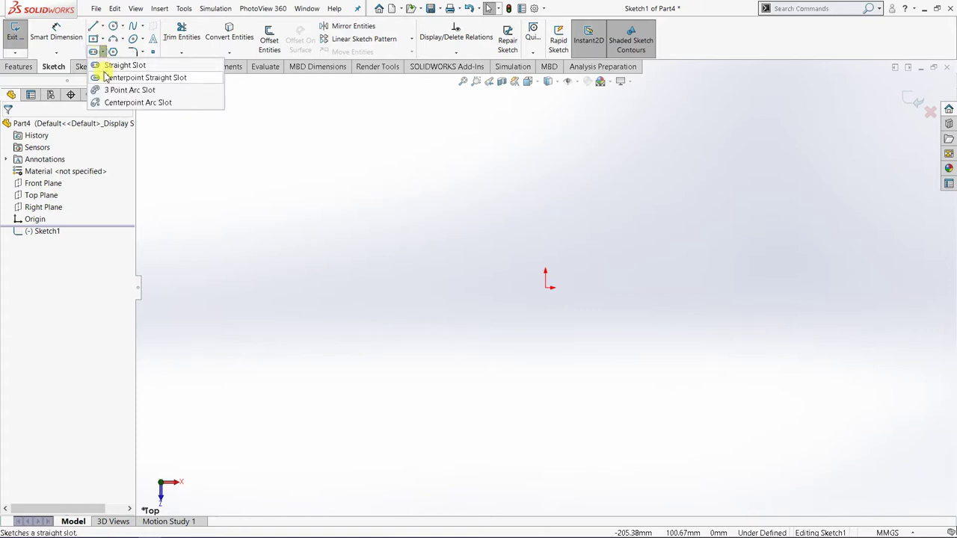
pyautogui.click(110, 65)
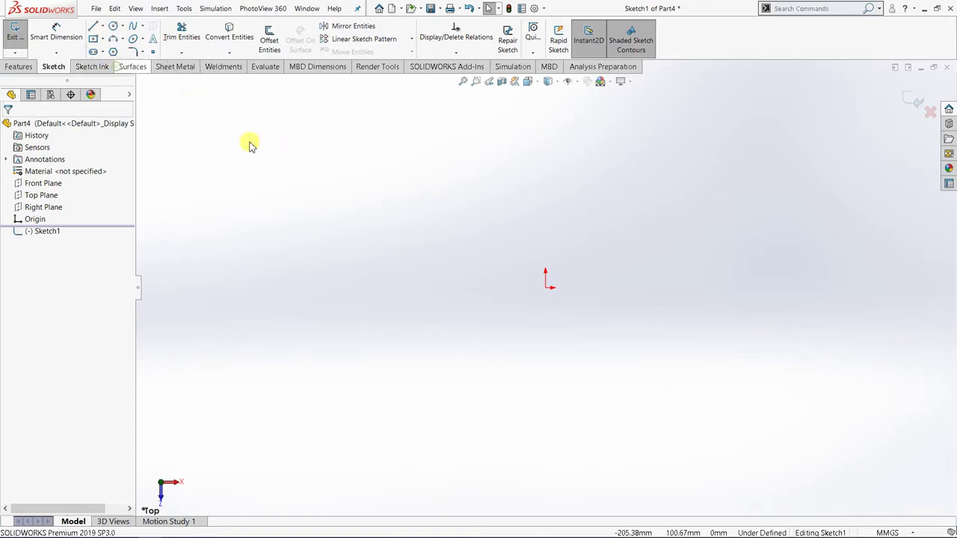
pyautogui.click(545, 288)
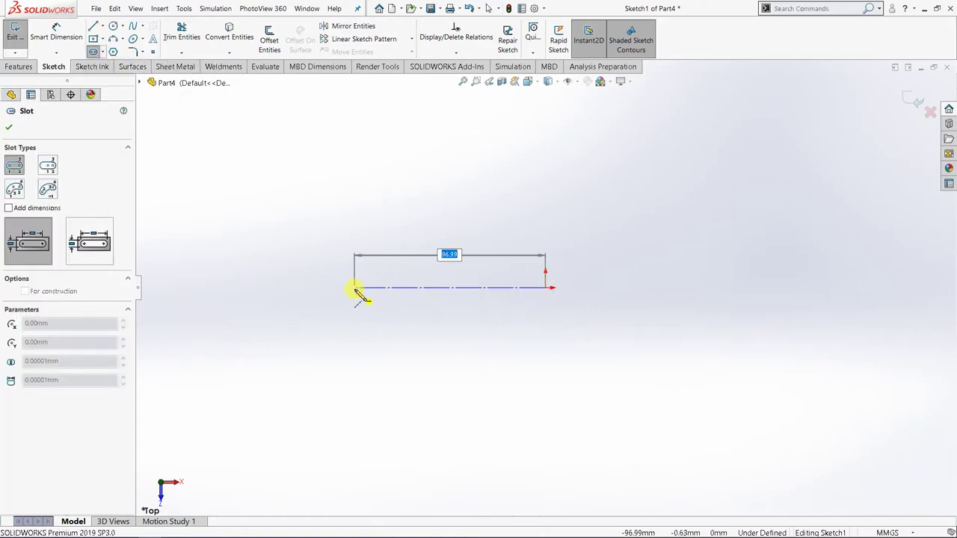
pyautogui.click(355, 287)
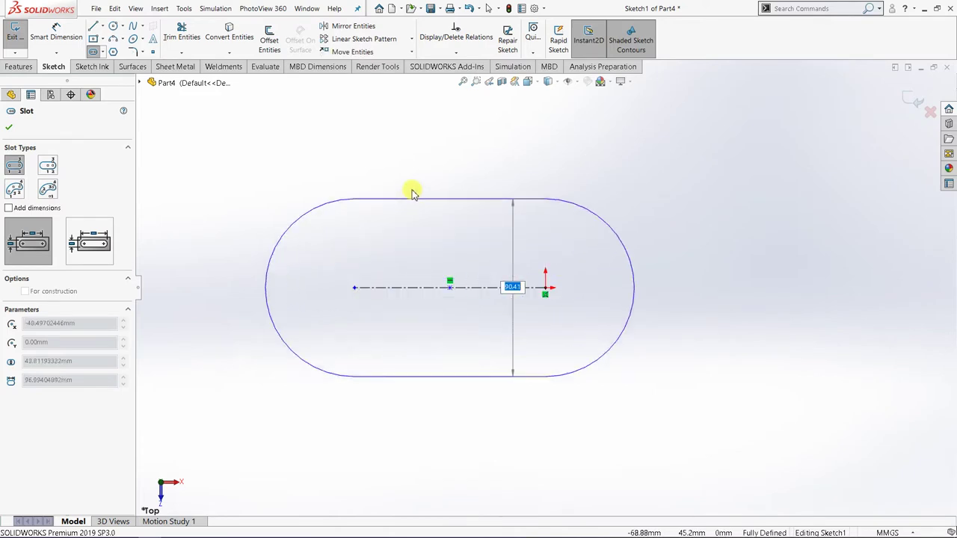
pyautogui.click(417, 185)
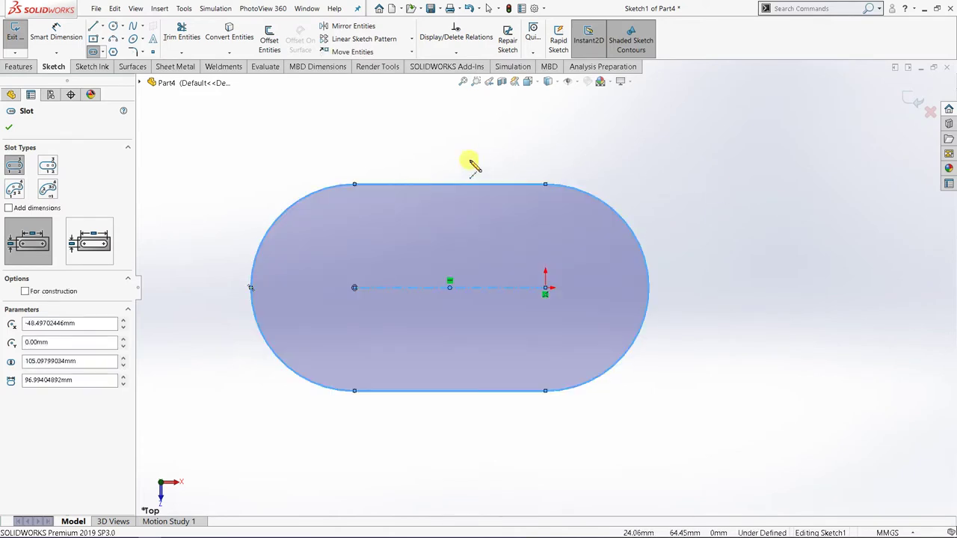
# Dimension the slot's end arc around the origin with a radius of 50 mm.
pyautogui.click(56, 34)
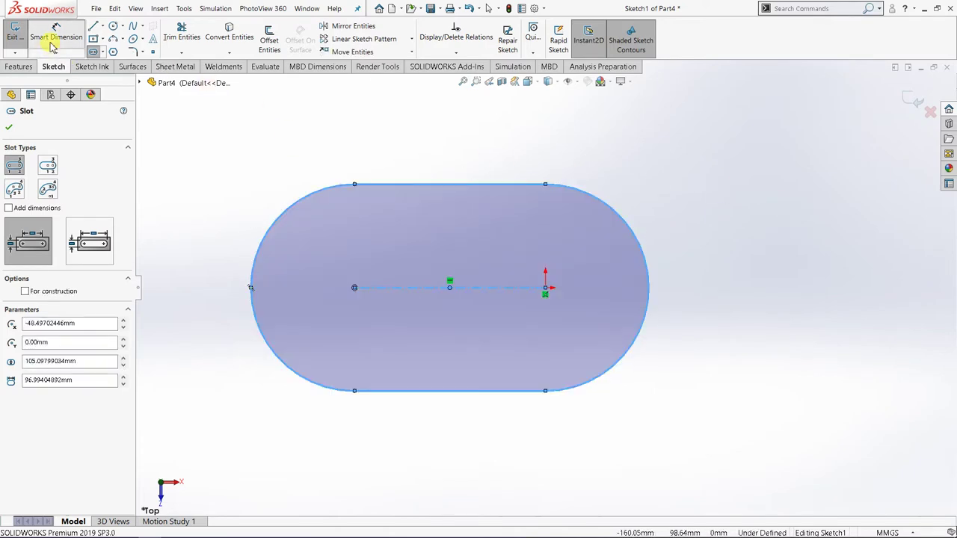
pyautogui.click(644, 257)
pyautogui.click(686, 199)
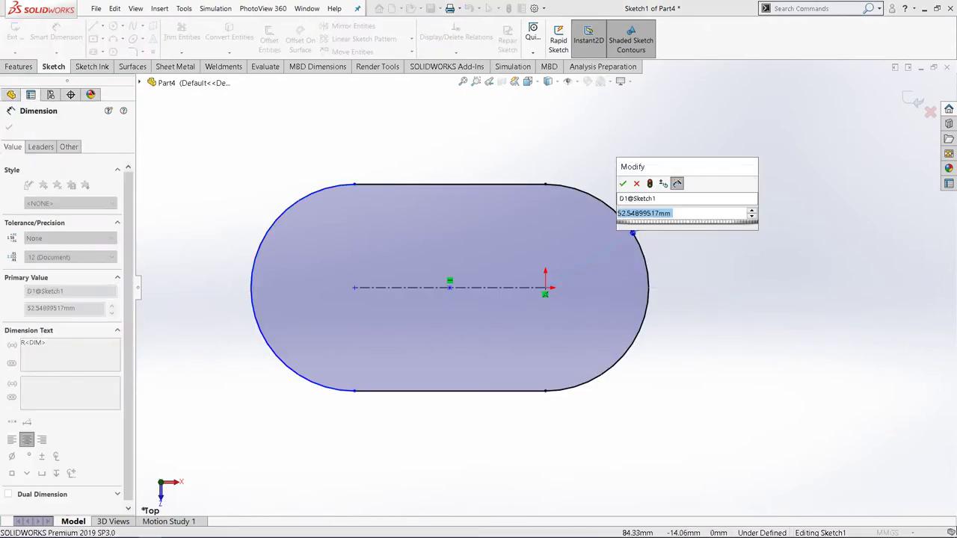
pyautogui.write('50')
pyautogui.click(626, 183)
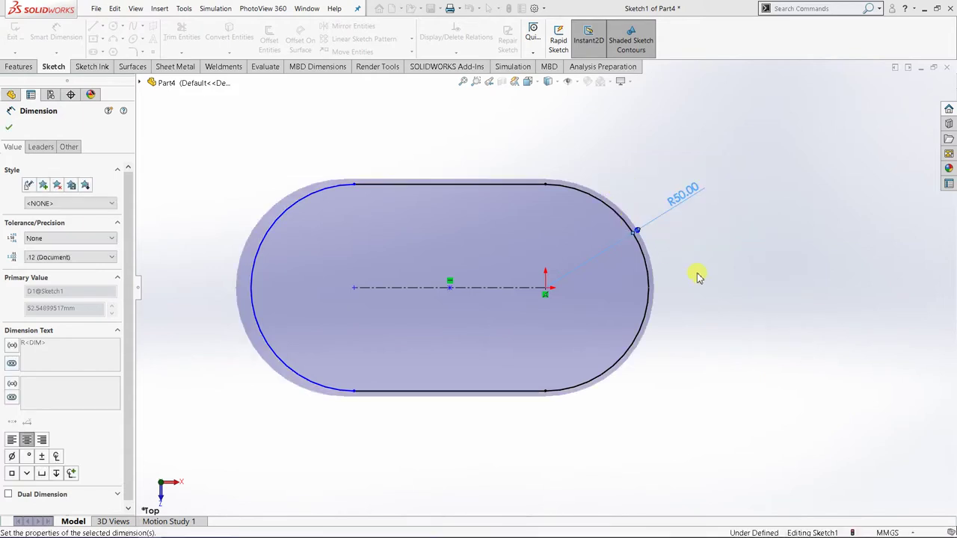
pyautogui.click(729, 282)
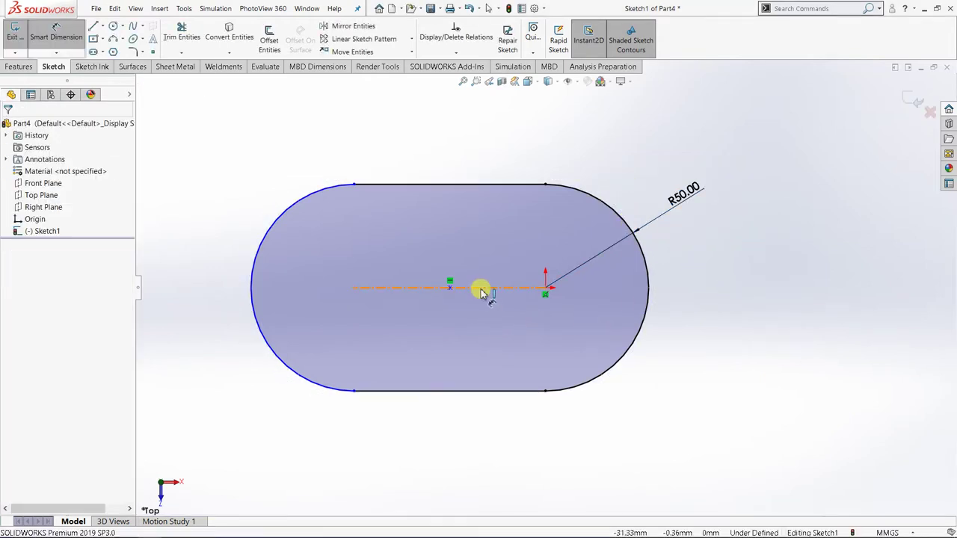
# Set the slot's centre-to-centre distance to 100 mm and exit the sketch.
pyautogui.click(481, 290)
pyautogui.click(446, 138)
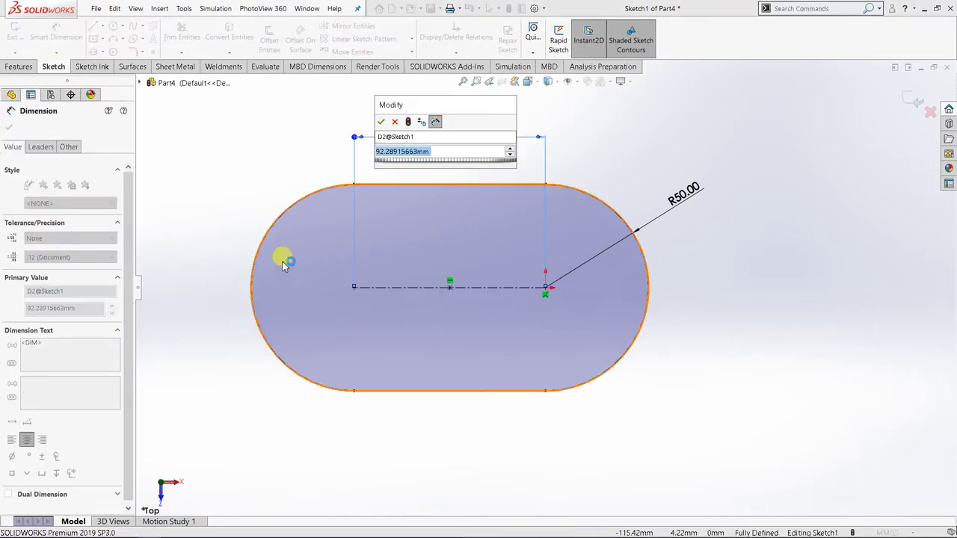
pyautogui.write('100')
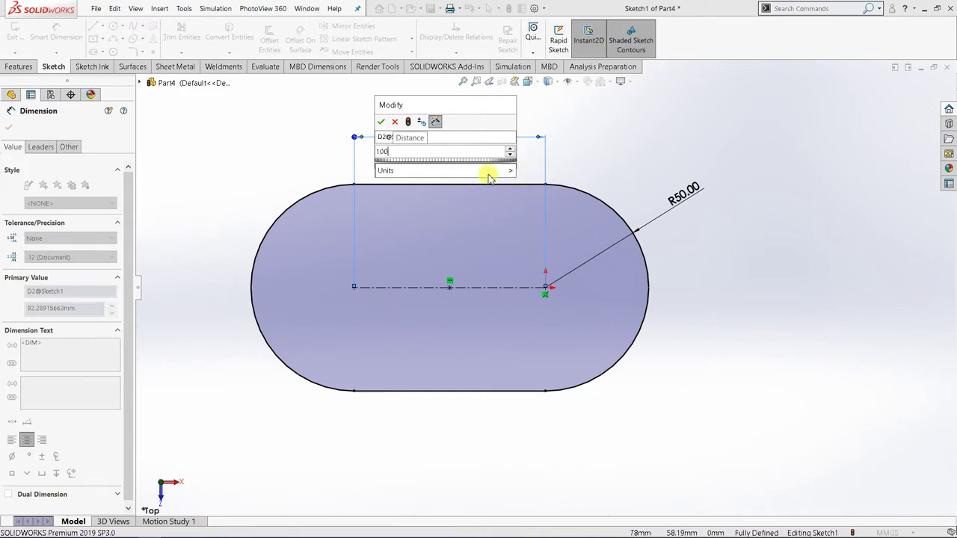
pyautogui.click(488, 171)
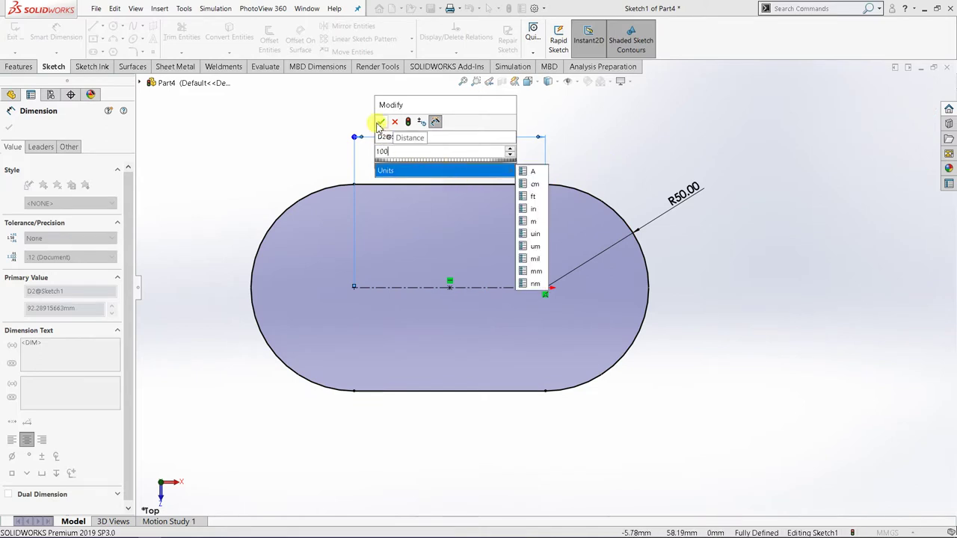
pyautogui.press('Down')
pyautogui.press('Down')
pyautogui.press('Down')
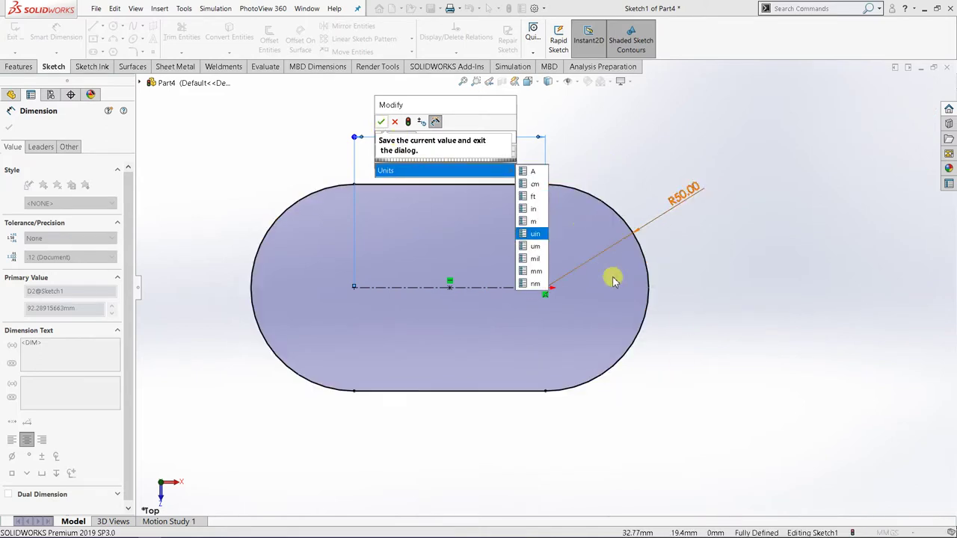
pyautogui.press('Up')
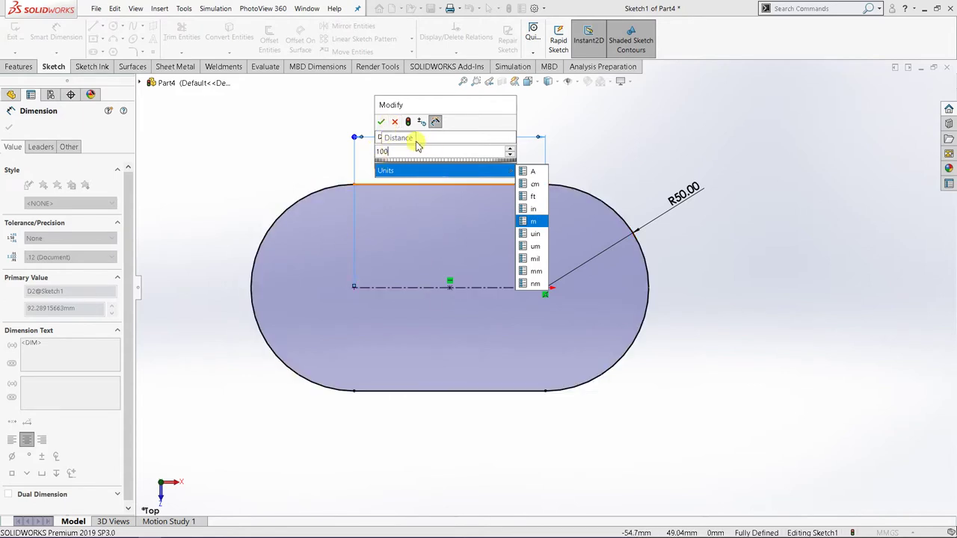
pyautogui.click(382, 123)
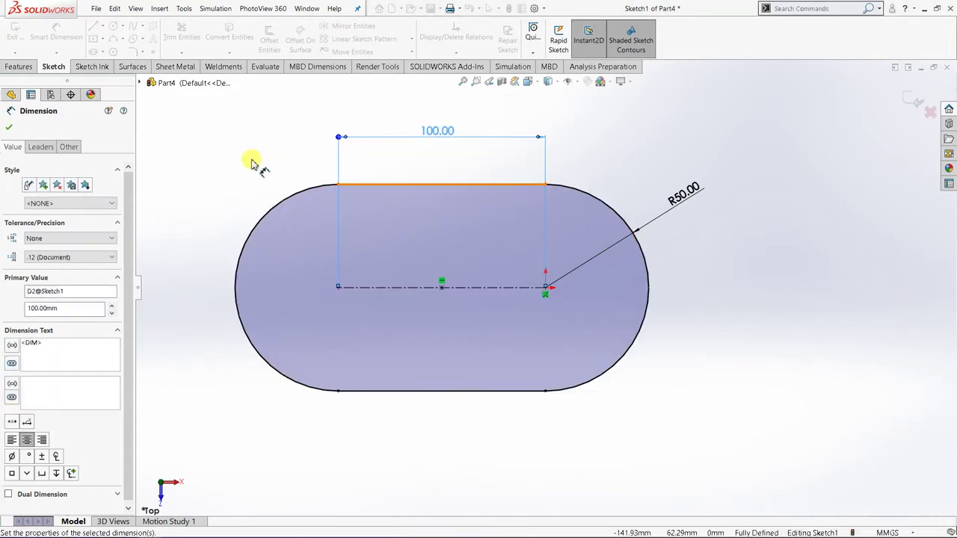
pyautogui.click(775, 157)
pyautogui.moveTo(448, 357)
pyautogui.mouseDown(button='middle')
pyautogui.moveTo(450, 219)
pyautogui.moveTo(464, 255)
pyautogui.mouseUp(button='middle')
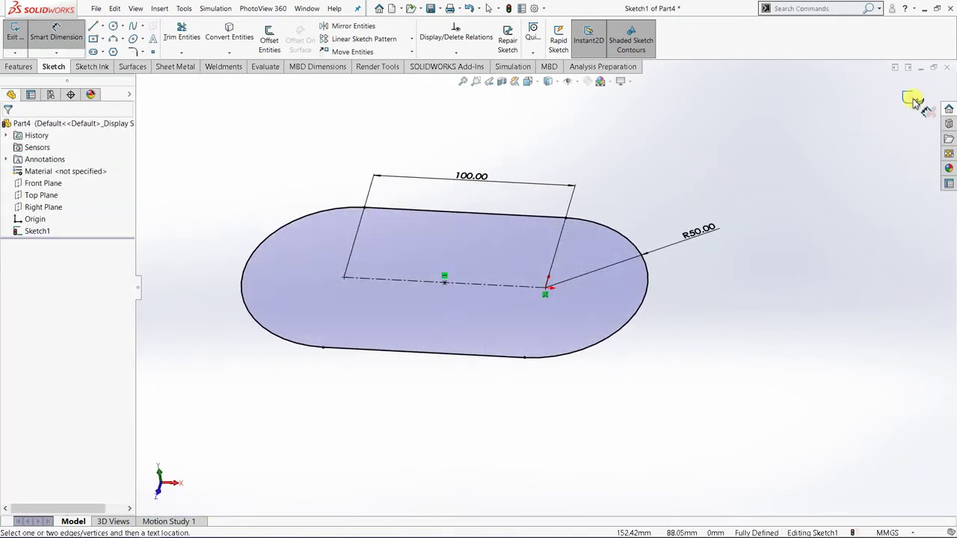
pyautogui.click(912, 103)
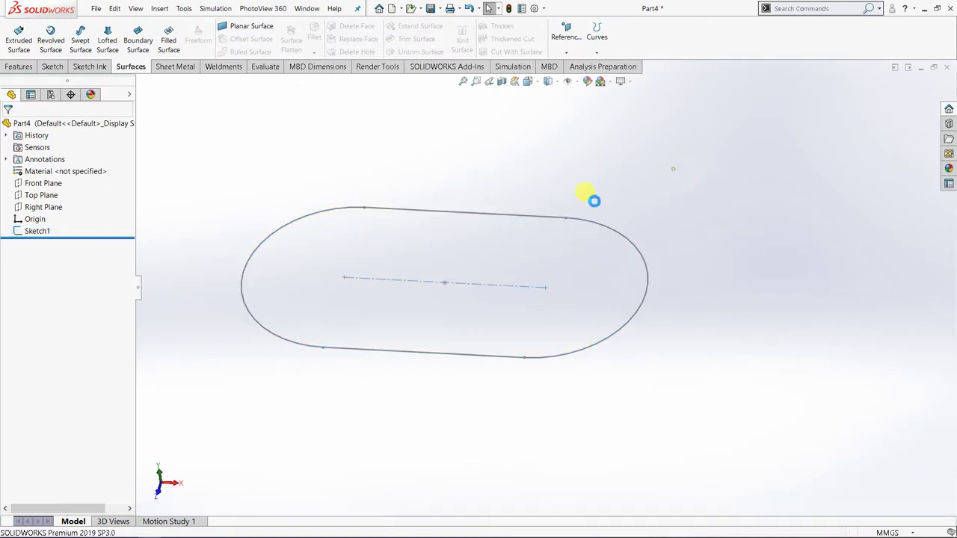
# Start a reference plane offset from the Top Plane, with the offset flipped to lie below the slot sketch.
pyautogui.moveTo(380, 323)
pyautogui.mouseDown(button='middle')
pyautogui.moveTo(373, 224)
pyautogui.moveTo(385, 269)
pyautogui.mouseUp(button='middle')
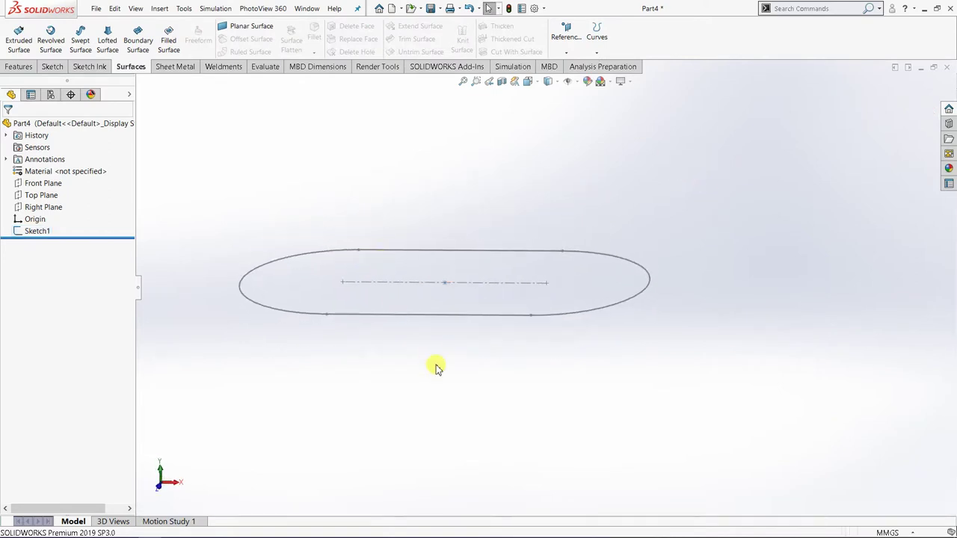
pyautogui.keyDown('shift'); pyautogui.moveTo(471, 358); pyautogui.dragTo(472, 337, button='middle'); pyautogui.keyUp('shift')
pyautogui.moveTo(528, 359)
pyautogui.mouseDown(button='middle')
pyautogui.moveTo(518, 331)
pyautogui.moveTo(492, 377)
pyautogui.mouseUp(button='middle')
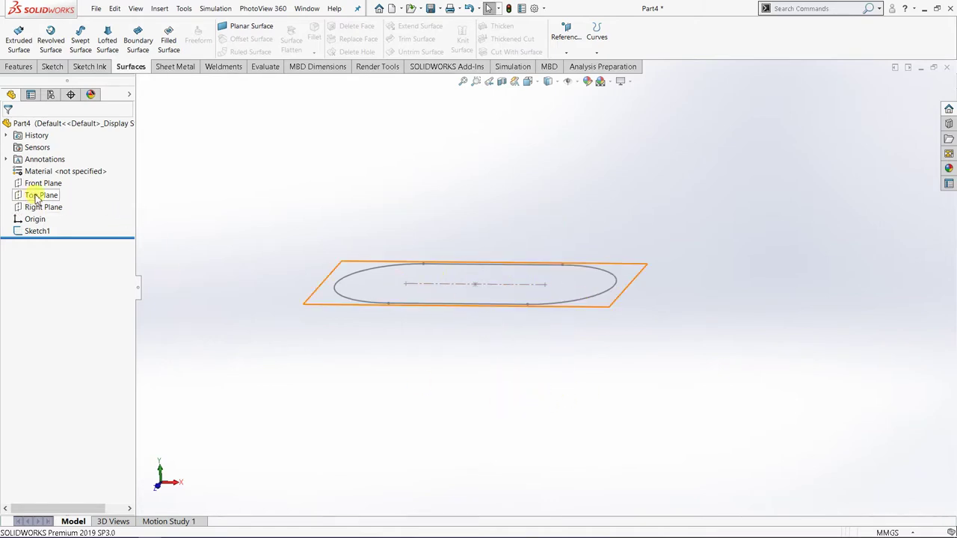
pyautogui.click(21, 67)
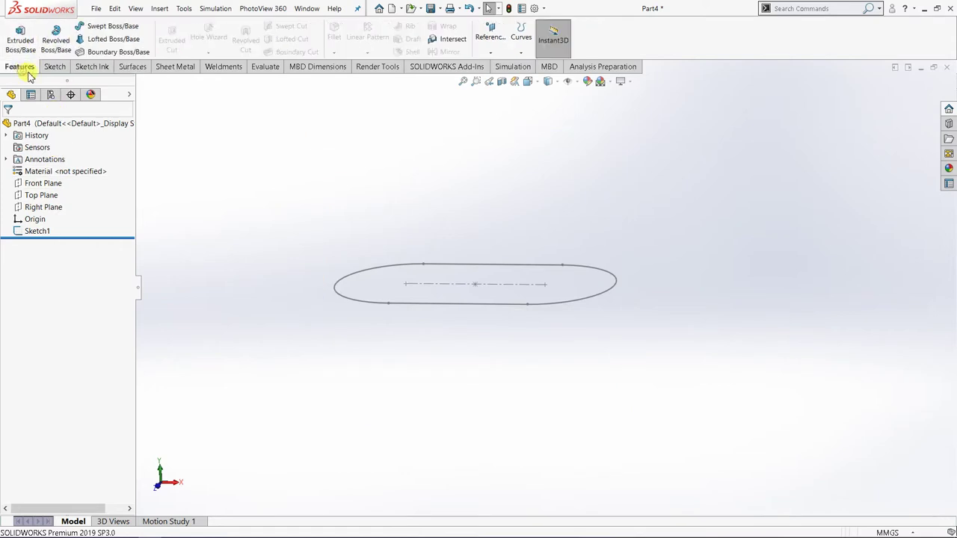
pyautogui.click(490, 52)
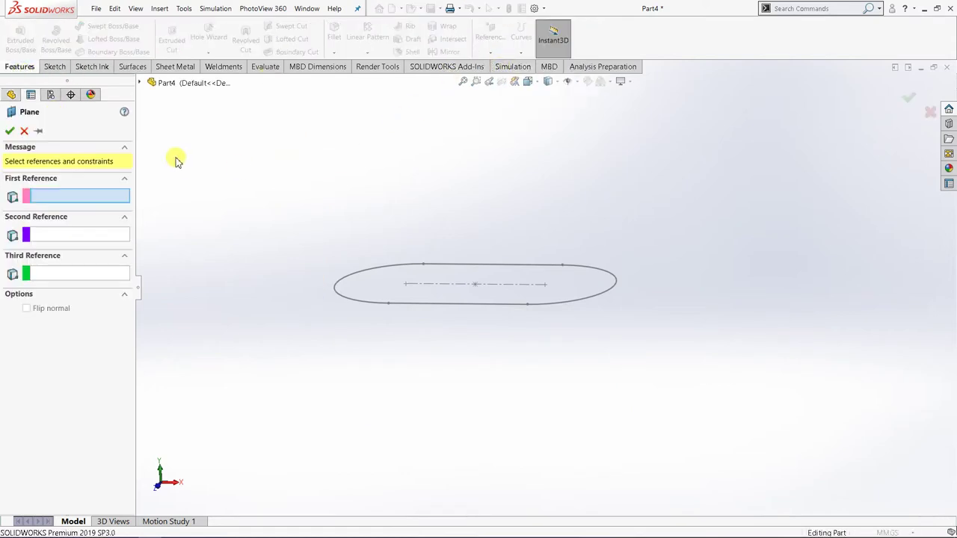
pyautogui.click(139, 84)
pyautogui.click(184, 154)
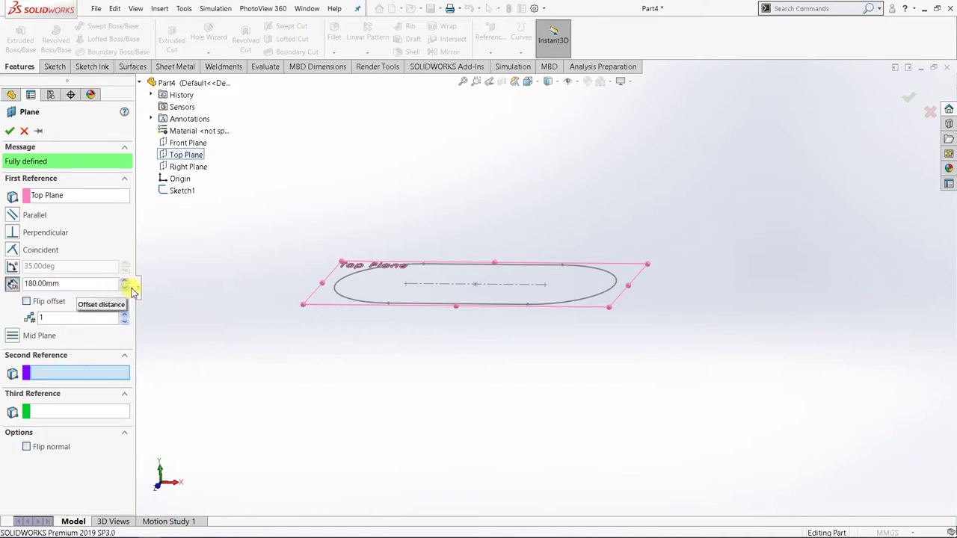
pyautogui.click(35, 307)
# Set the plane's offset distance to 80 mm, checking it in the front view, and create the plane.
pyautogui.click(124, 290)
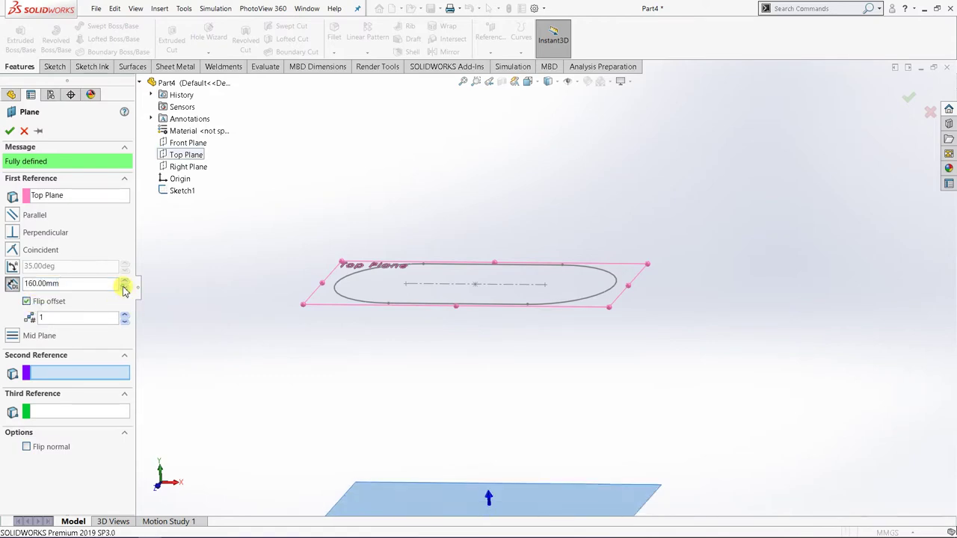
pyautogui.click(538, 82)
pyautogui.click(543, 124)
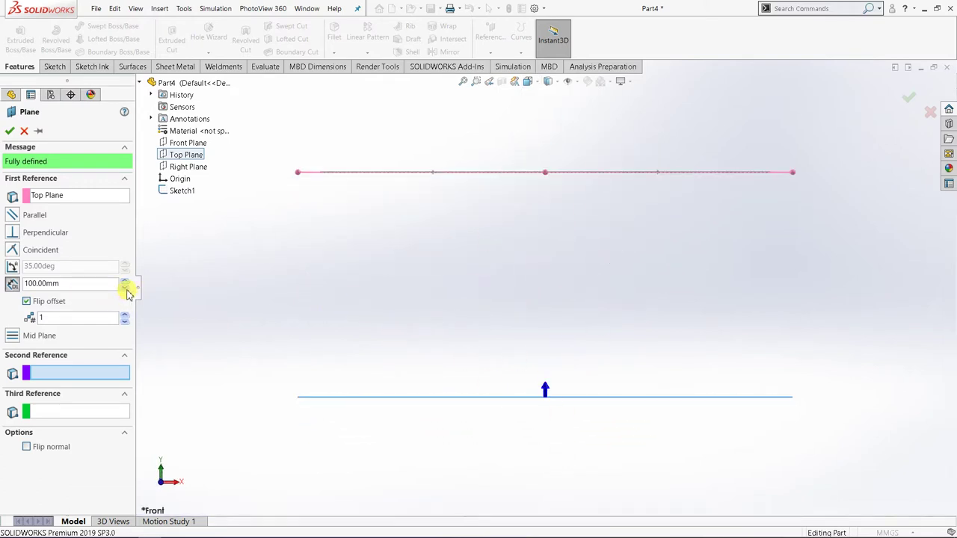
pyautogui.click(125, 289)
pyautogui.click(126, 288)
pyautogui.click(125, 289)
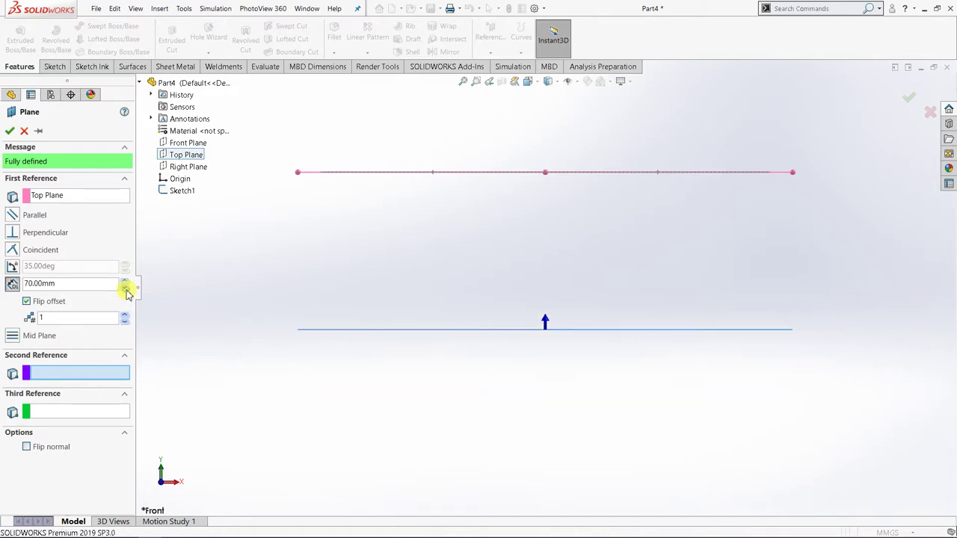
pyautogui.click(127, 281)
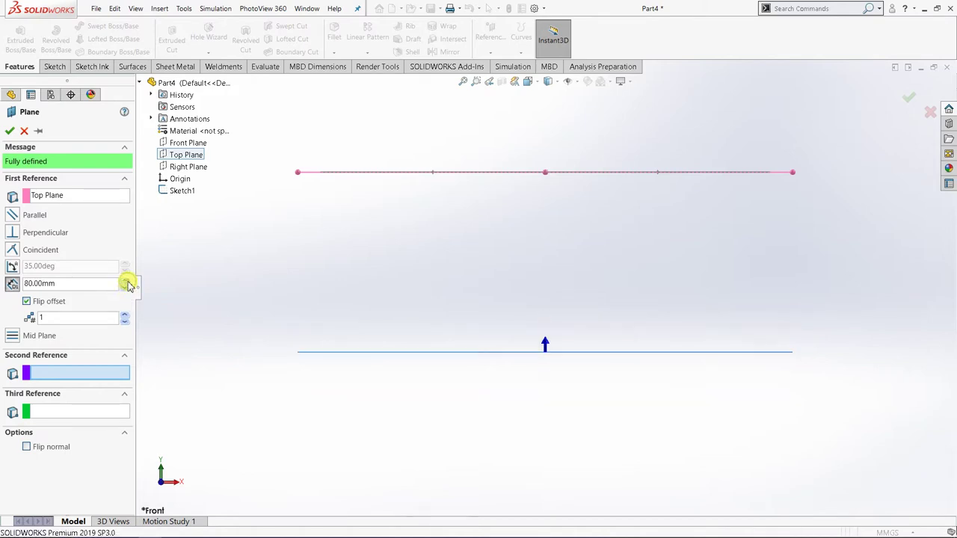
pyautogui.click(10, 133)
# Start a sketch on the offset plane below the slot and view it normal to the plane.
pyautogui.moveTo(441, 246); pyautogui.dragTo(560, 317, button='middle')
pyautogui.moveTo(634, 374)
pyautogui.mouseDown(button='middle')
pyautogui.moveTo(604, 359)
pyautogui.moveTo(608, 337)
pyautogui.moveTo(643, 367)
pyautogui.mouseUp(button='middle')
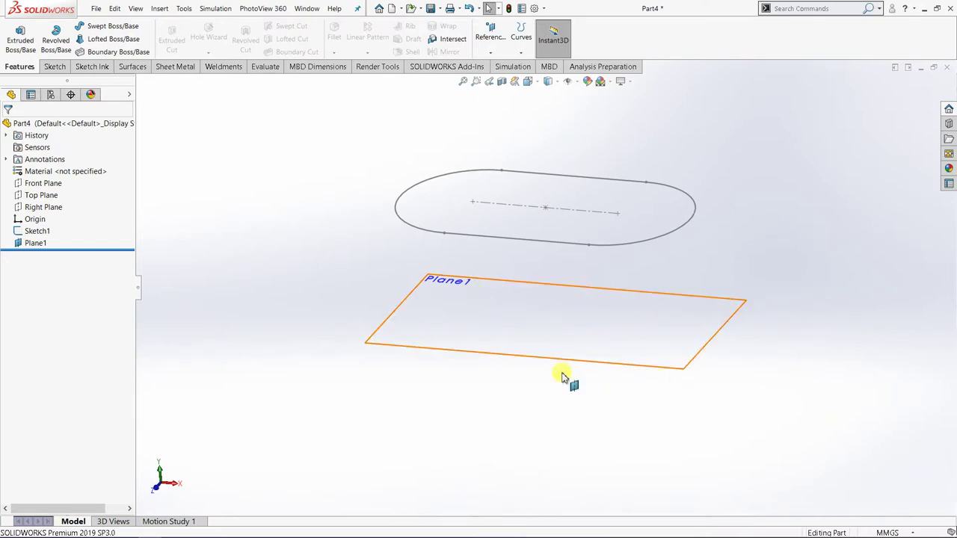
pyautogui.click(535, 287)
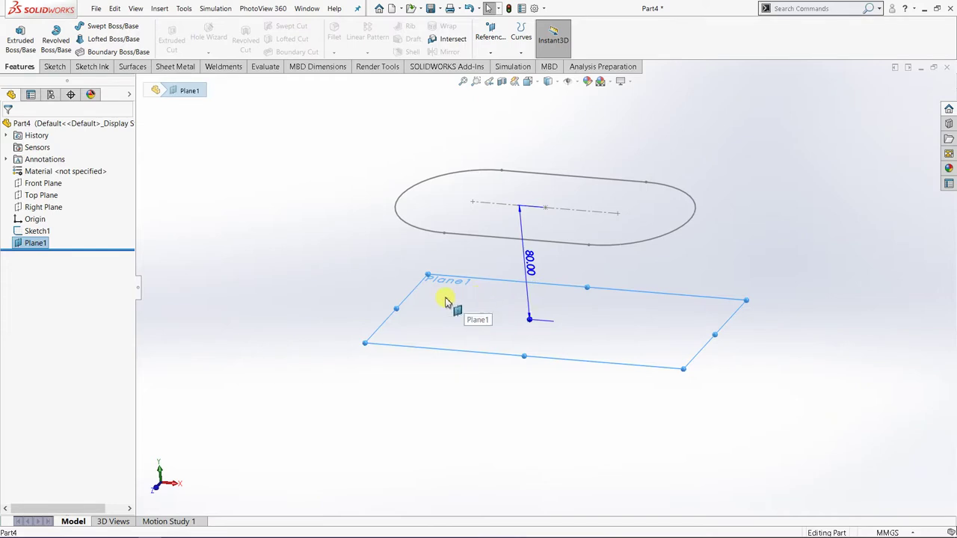
pyautogui.click(54, 67)
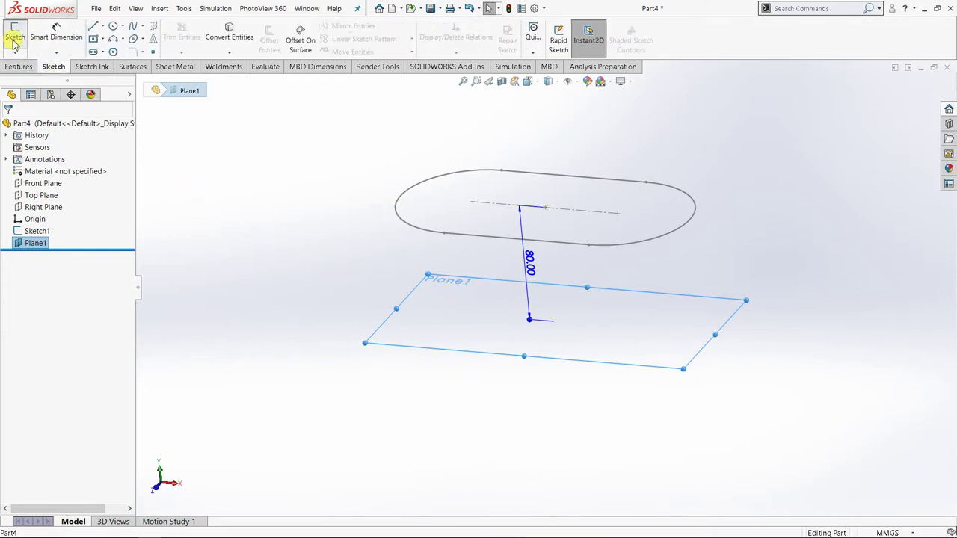
pyautogui.click(14, 39)
pyautogui.click(527, 81)
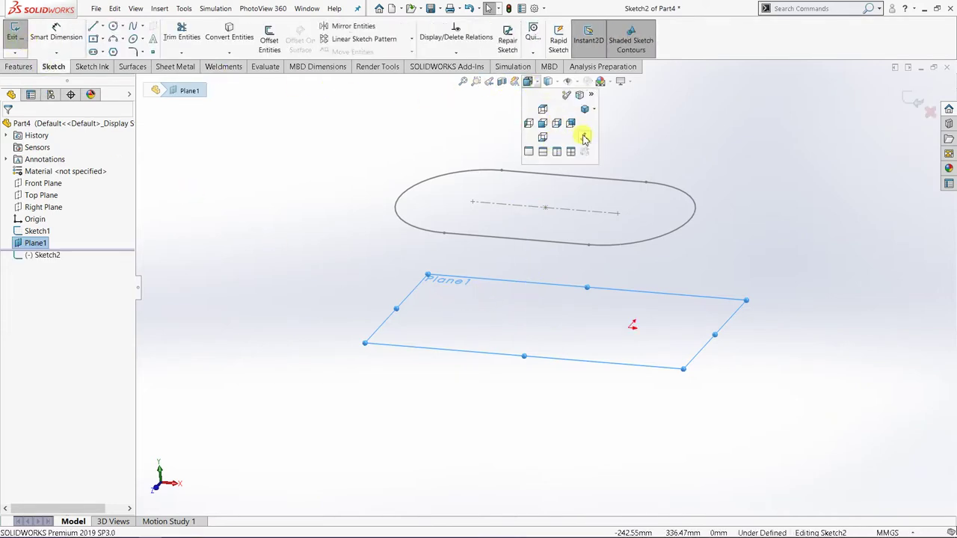
pyautogui.click(584, 137)
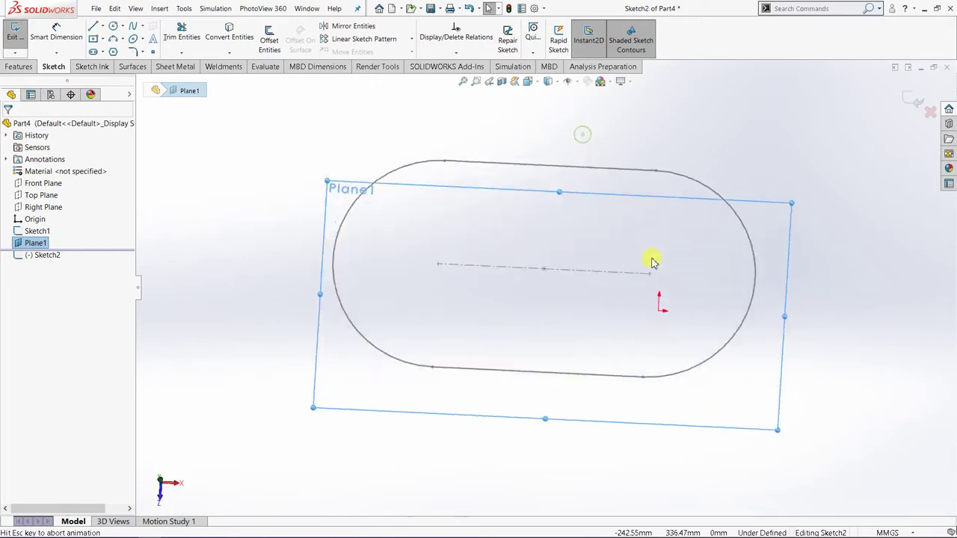
# Sketch a circle of about 25 mm radius centred on the origin.
pyautogui.click(112, 30)
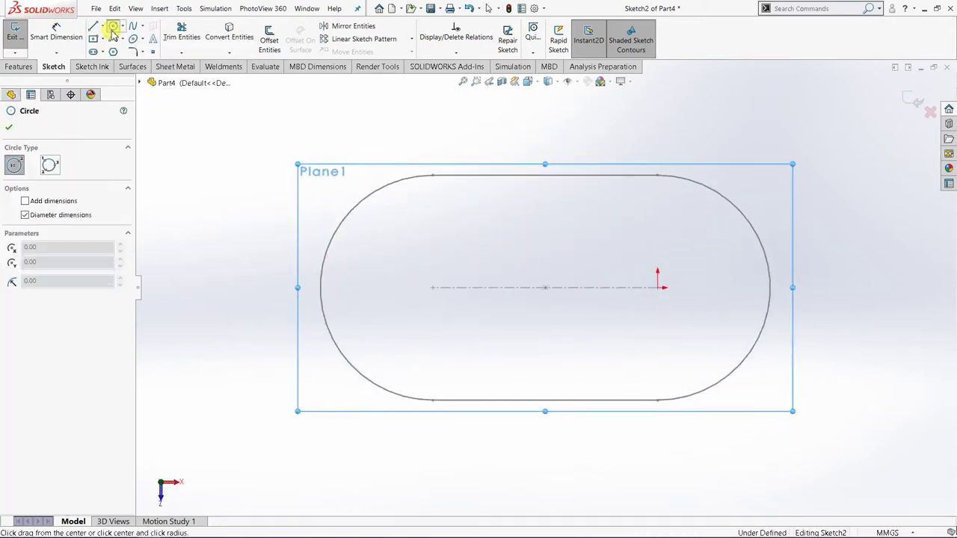
pyautogui.click(658, 288)
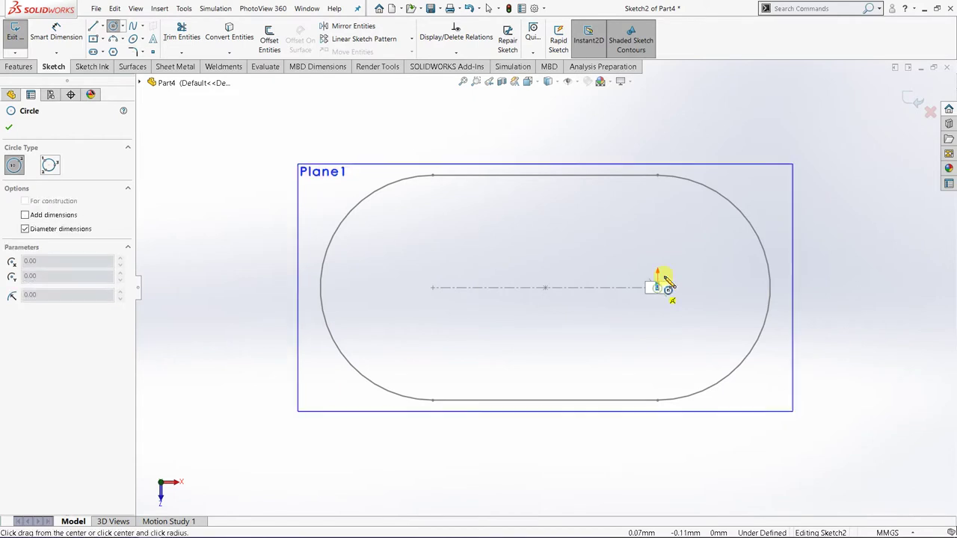
pyautogui.click(699, 250)
# Dimension the circle with a diameter of 50 mm.
pyautogui.rightClick(700, 249)
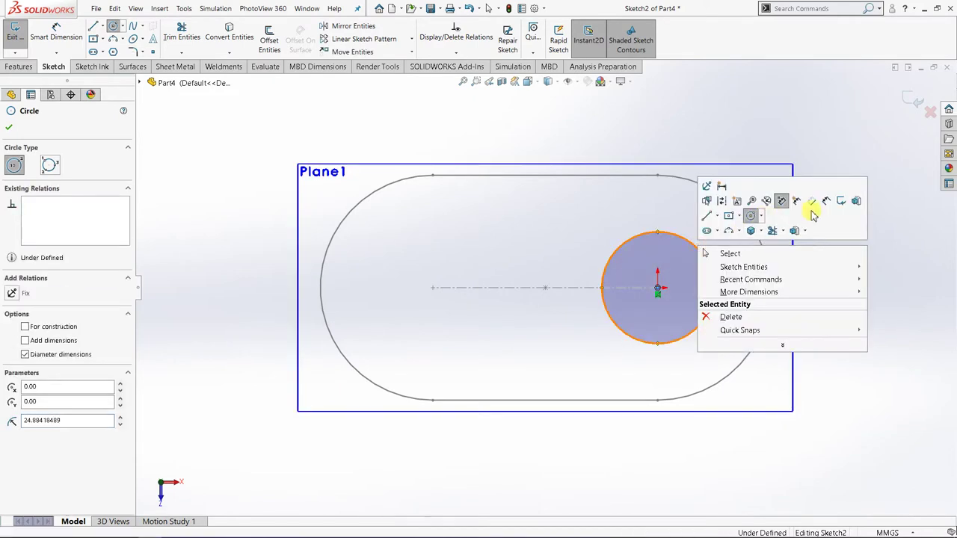
pyautogui.click(828, 201)
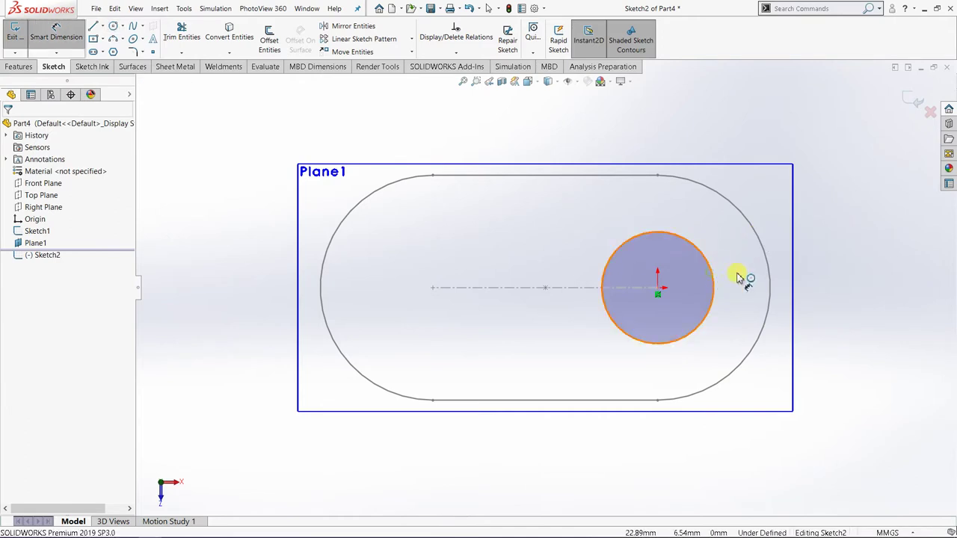
pyautogui.click(715, 275)
pyautogui.click(831, 293)
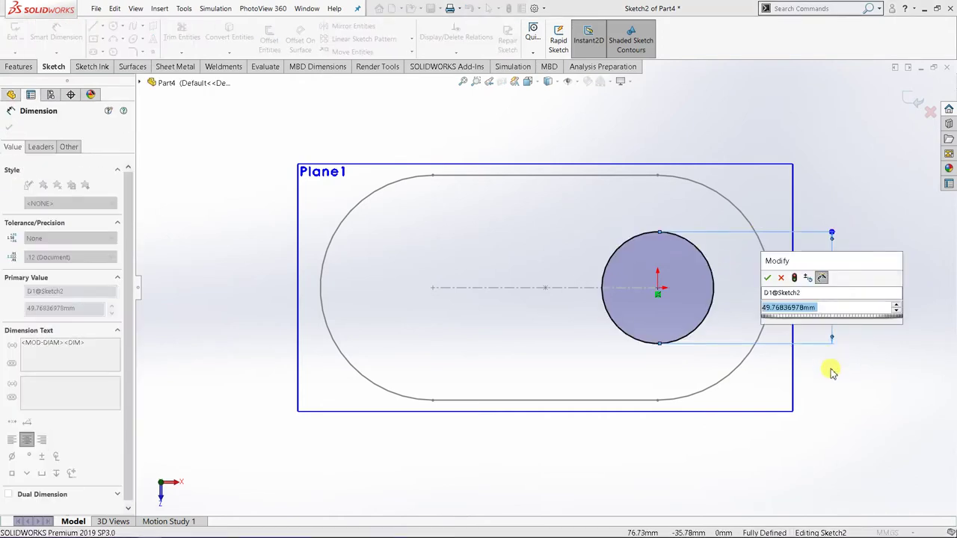
pyautogui.write('50')
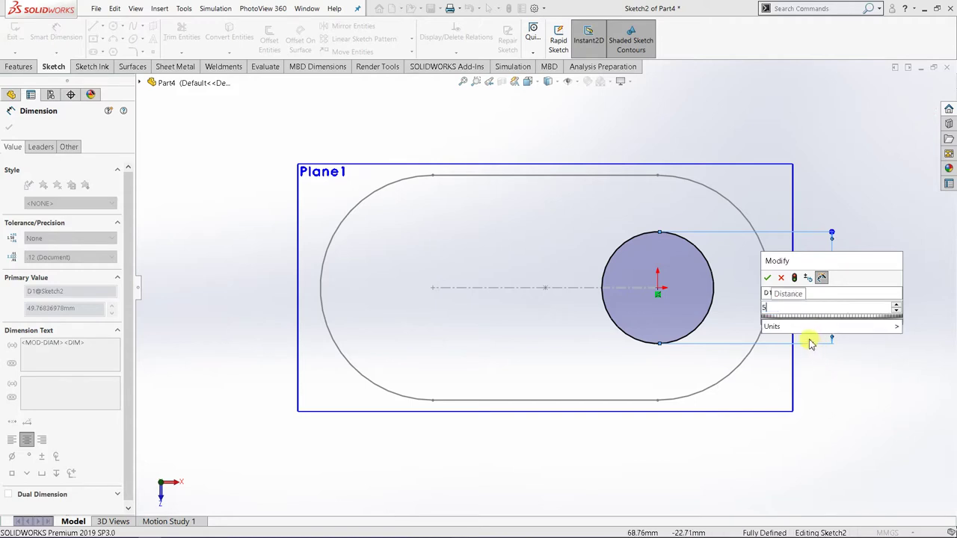
pyautogui.click(767, 277)
pyautogui.click(13, 126)
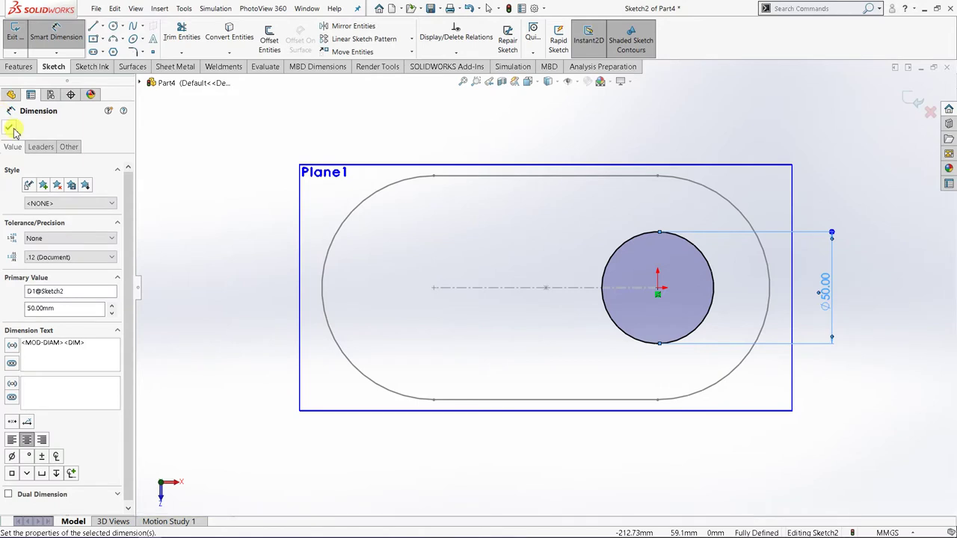
# Exit the circle sketch and hide the offset plane.
pyautogui.moveTo(514, 386); pyautogui.dragTo(490, 277, button='middle')
pyautogui.click(822, 305)
pyautogui.scroll(3, 562, 423)
pyautogui.moveTo(573, 410); pyautogui.dragTo(630, 367, button='middle')
pyautogui.moveTo(524, 389); pyautogui.dragTo(483, 399, button='middle')
pyautogui.rightClick(480, 408)
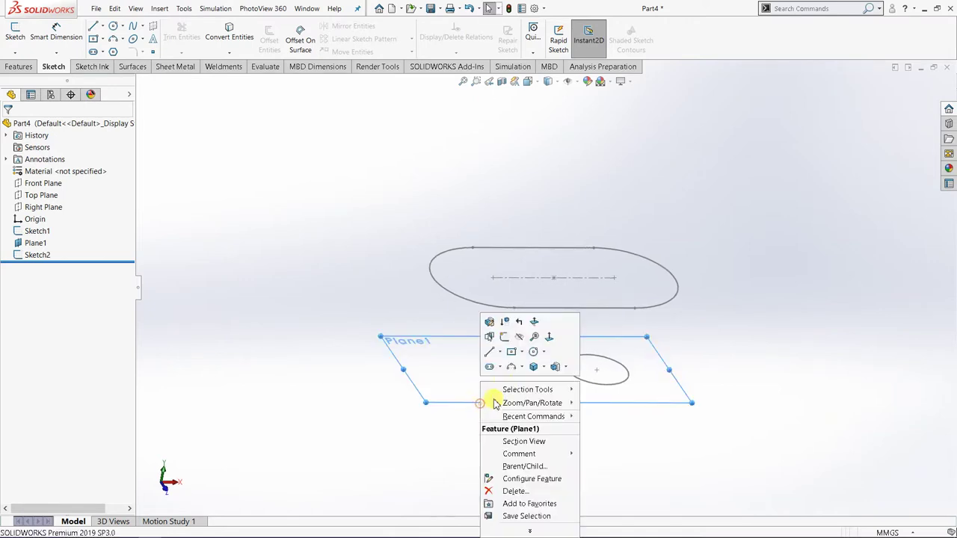
pyautogui.click(519, 340)
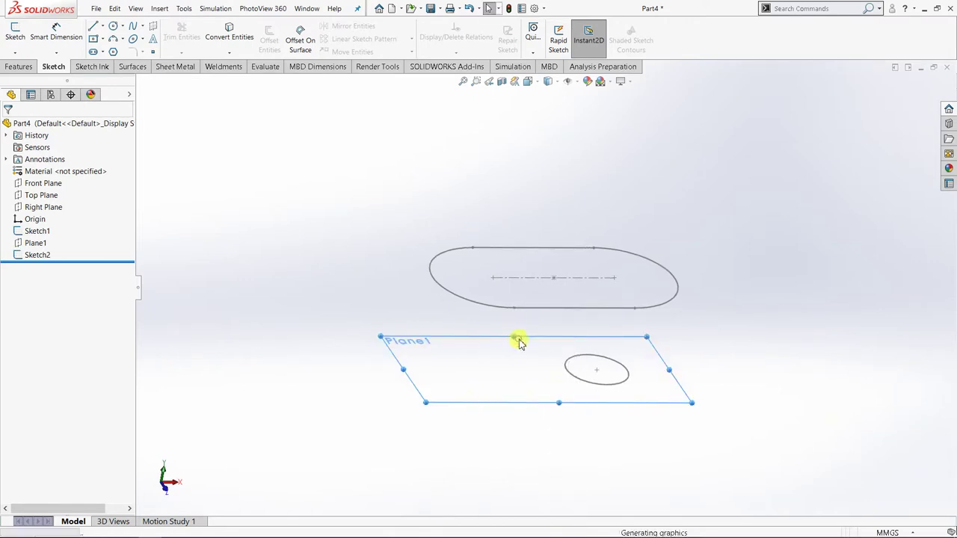
pyautogui.moveTo(576, 345)
pyautogui.mouseDown(button='middle')
pyautogui.moveTo(545, 352)
pyautogui.moveTo(487, 337)
pyautogui.moveTo(494, 326)
pyautogui.mouseUp(button='middle')
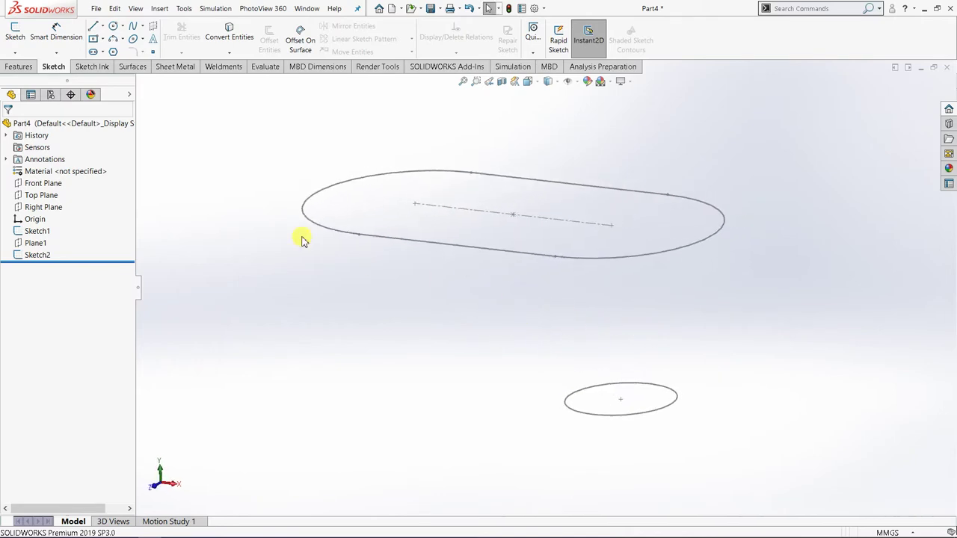
# Set up a lofted surface with the slot sketch and the circle sketch as its profiles.
pyautogui.click(139, 67)
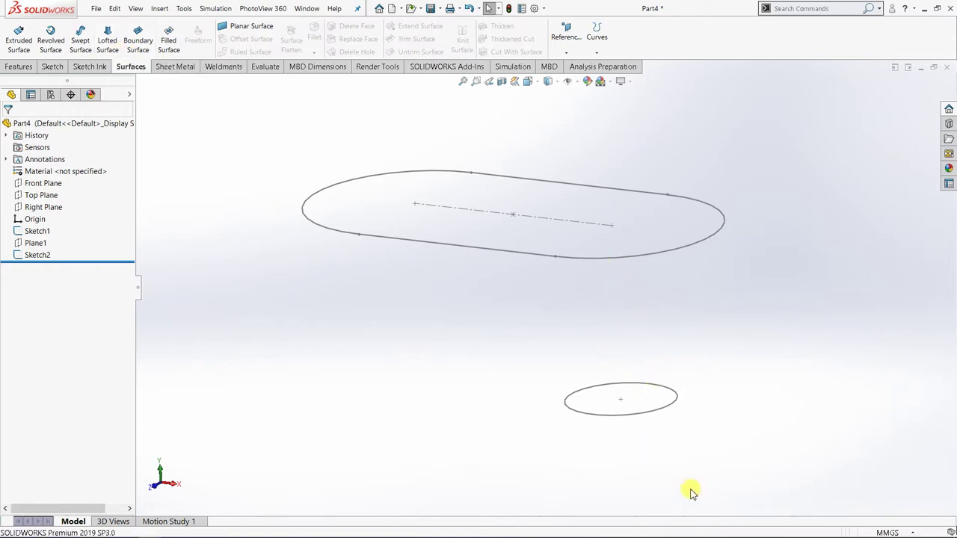
pyautogui.moveTo(534, 360); pyautogui.dragTo(512, 380, button='middle')
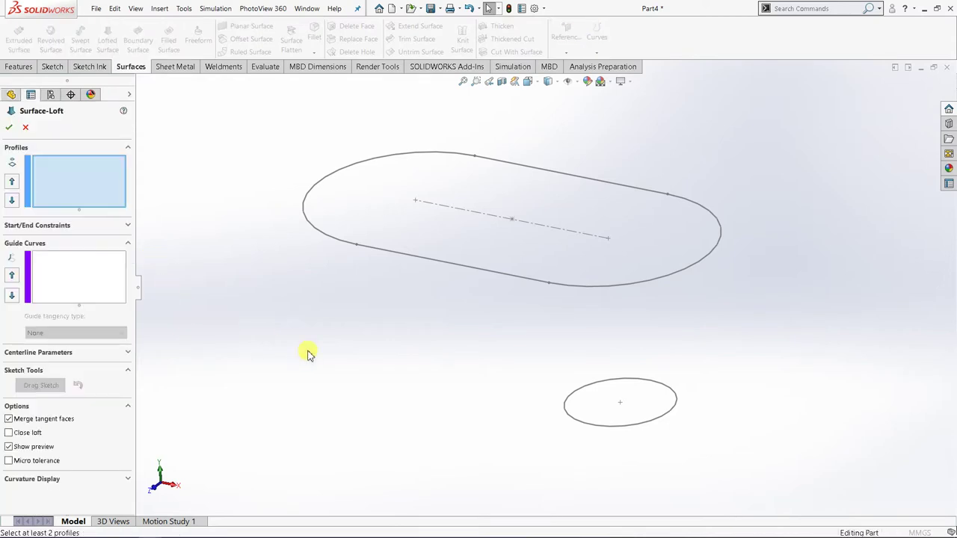
pyautogui.click(622, 286)
pyautogui.click(639, 426)
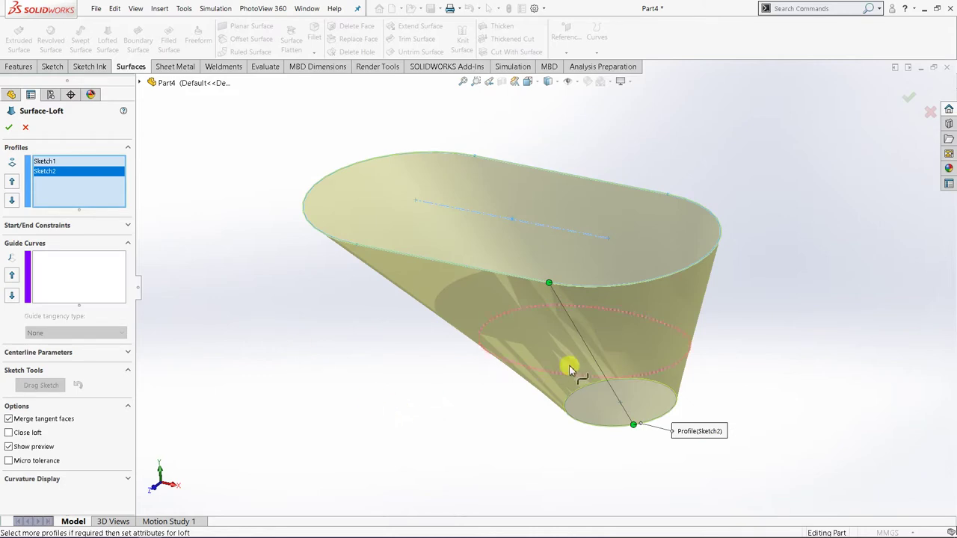
pyautogui.moveTo(570, 326); pyautogui.dragTo(533, 334, button='middle')
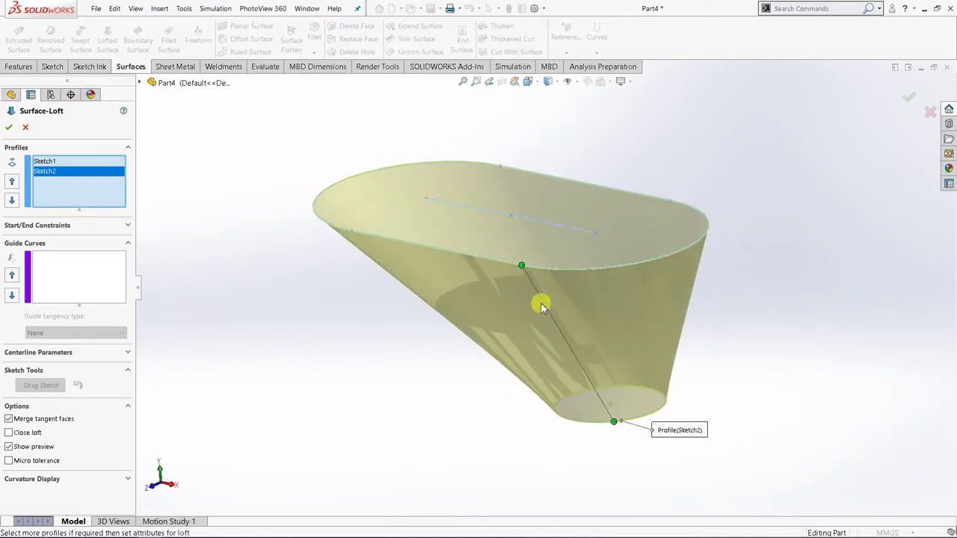
# Try moving the loft's connector point to another vertex of the slot profile, inspect the twisted preview, and return the point to its original vertex.
pyautogui.moveTo(522, 268); pyautogui.dragTo(732, 252)
pyautogui.moveTo(670, 343)
pyautogui.mouseDown(button='middle')
pyautogui.moveTo(679, 359)
pyautogui.moveTo(632, 426)
pyautogui.moveTo(666, 455)
pyautogui.moveTo(731, 415)
pyautogui.moveTo(818, 390)
pyautogui.moveTo(797, 469)
pyautogui.moveTo(716, 503)
pyautogui.moveTo(634, 507)
pyautogui.moveTo(647, 476)
pyautogui.mouseUp(button='middle')
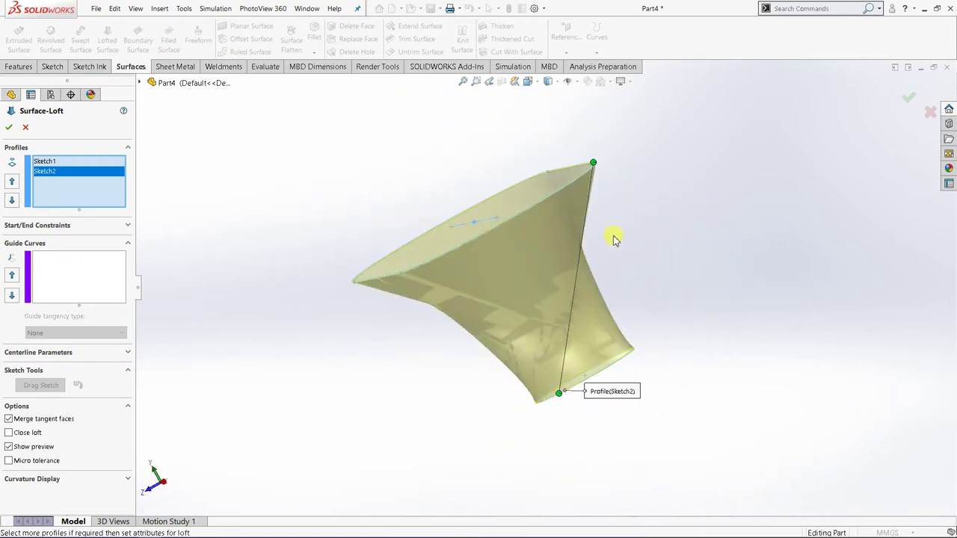
pyautogui.moveTo(640, 241); pyautogui.dragTo(652, 297, button='middle')
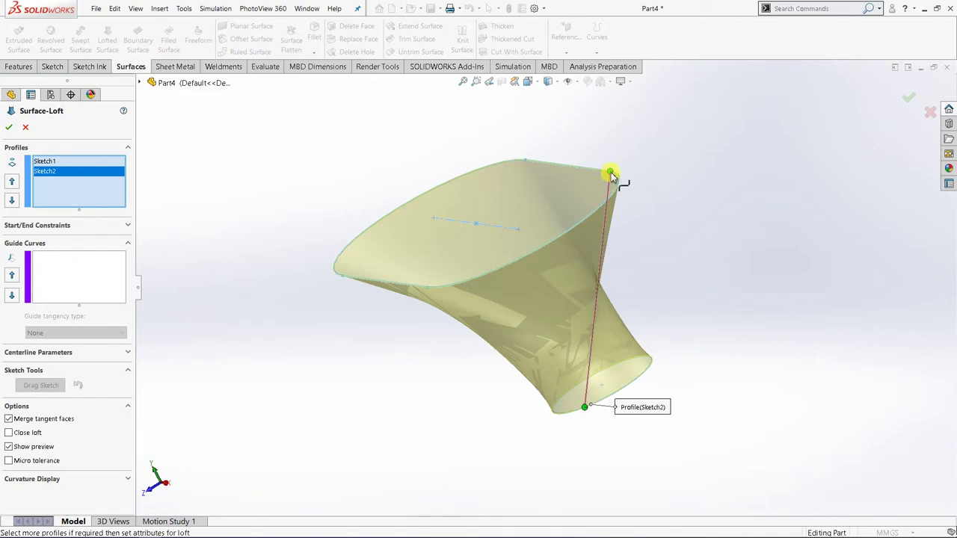
pyautogui.moveTo(429, 289); pyautogui.dragTo(426, 287)
# Check the untwisted loft preview and create the lofted surface.
pyautogui.moveTo(364, 369); pyautogui.dragTo(512, 338, button='middle')
pyautogui.moveTo(499, 383); pyautogui.dragTo(429, 377, button='middle')
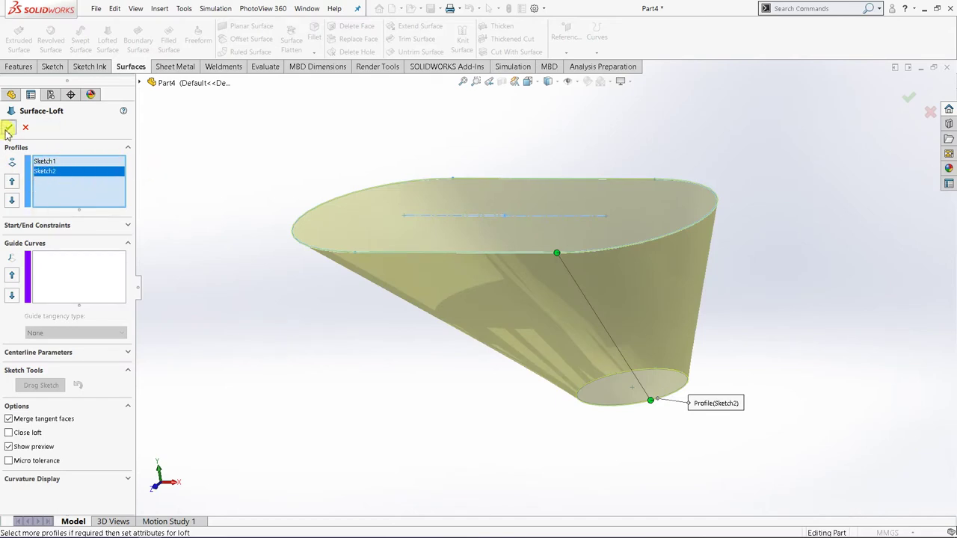
pyautogui.press('Return')
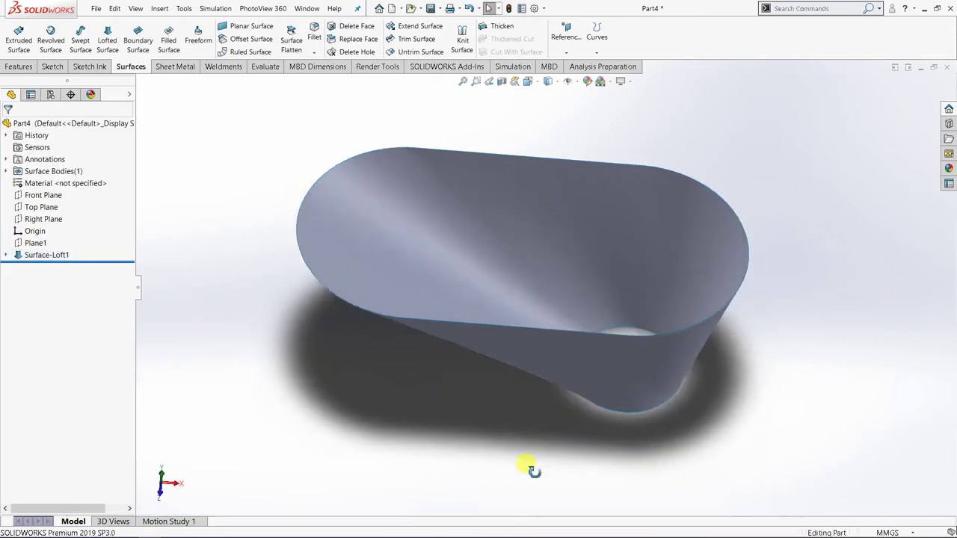
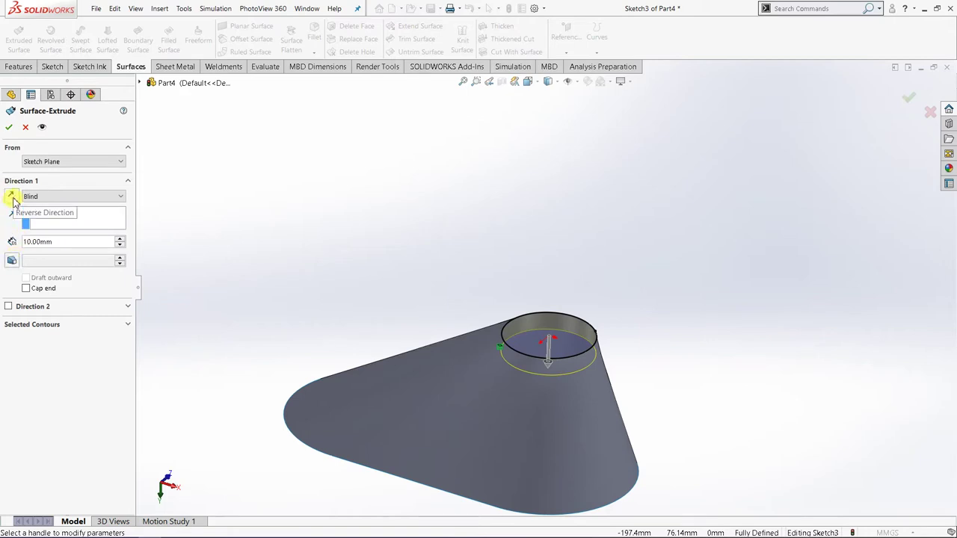
# Extrude the circle at the loft's small end as a blind surface 20 mm long, reversed to point away from the loft.
pyautogui.click(12, 197)
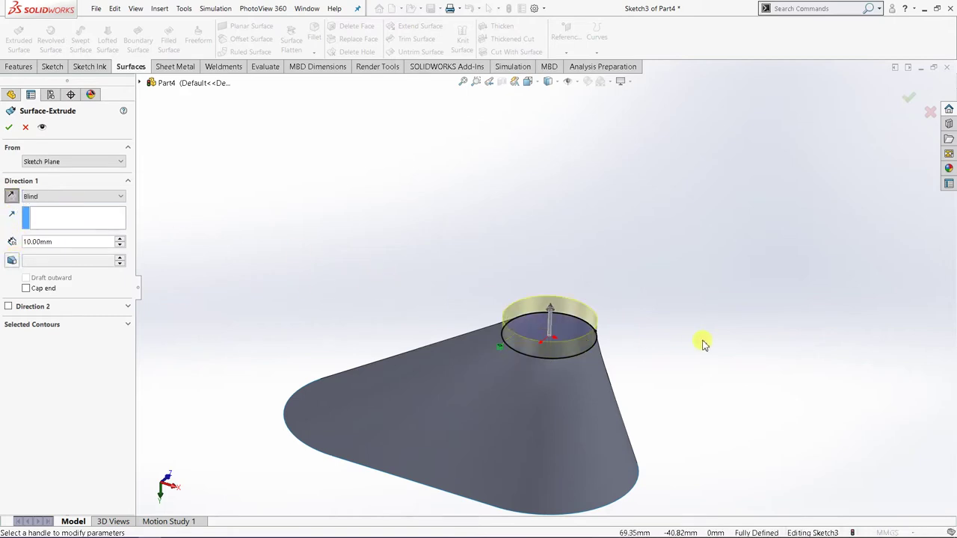
pyautogui.moveTo(700, 341); pyautogui.dragTo(710, 296, button='middle')
pyautogui.moveTo(621, 350); pyautogui.dragTo(448, 352, button='middle')
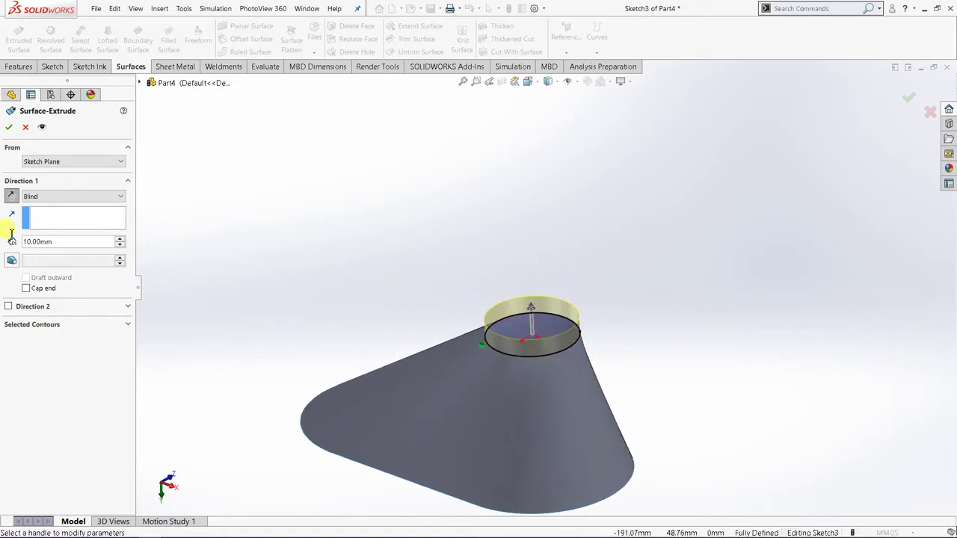
pyautogui.click(120, 240)
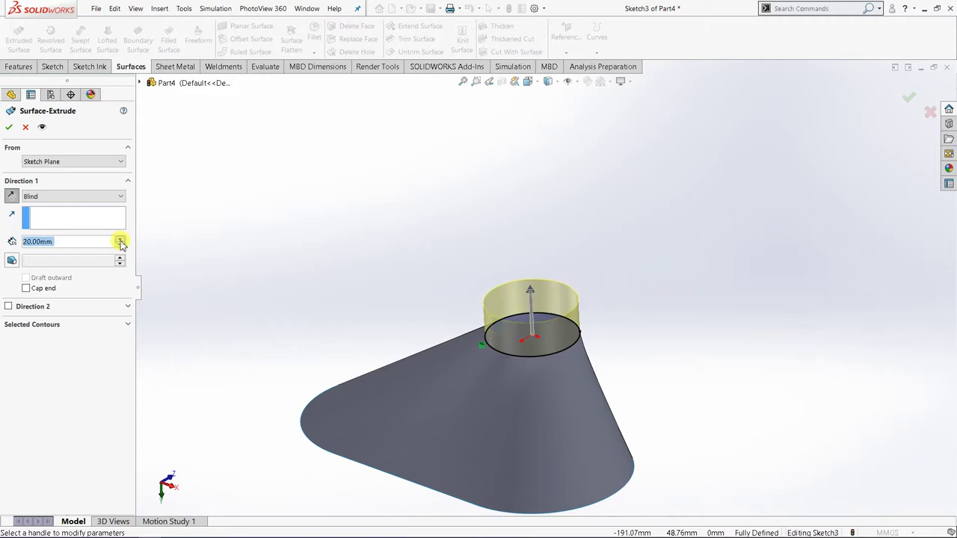
pyautogui.click(10, 130)
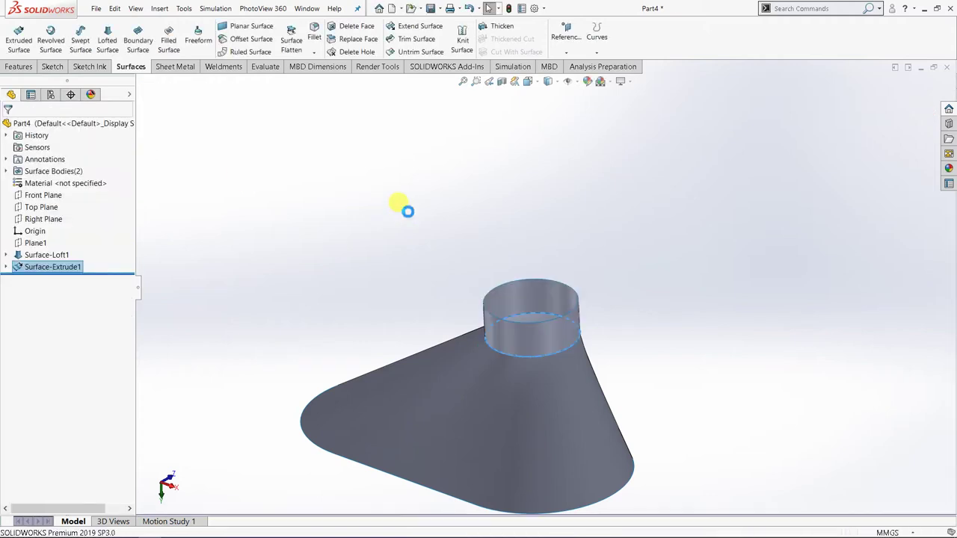
# Create a ruled surface normal to the collar from its open circular edge, pointing inward, with a distance of 8 mm.
pyautogui.scroll(-6, 563, 358)
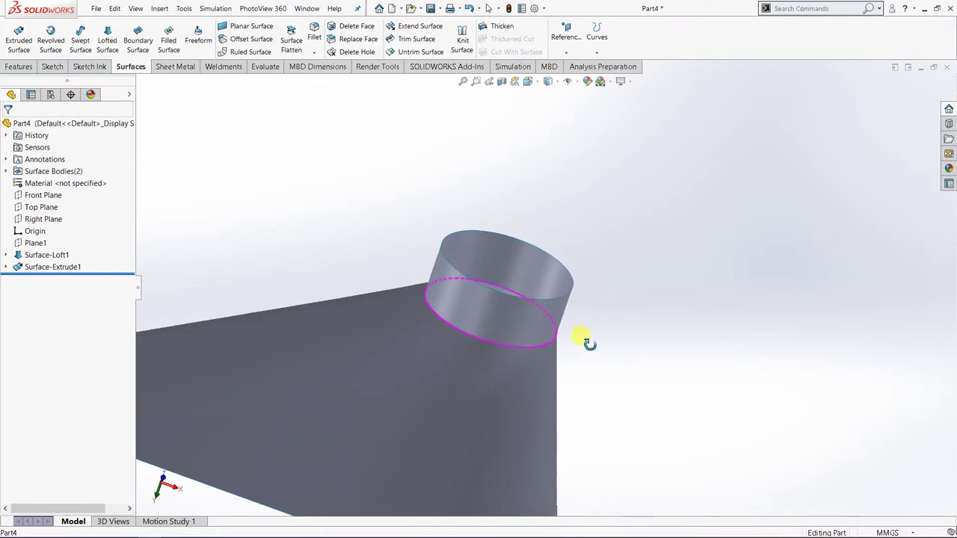
pyautogui.click(243, 52)
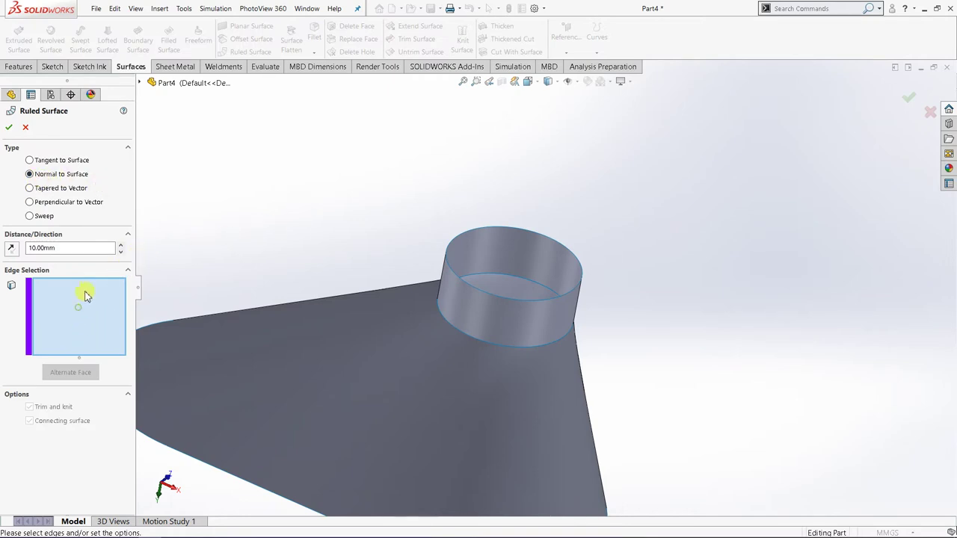
pyautogui.moveTo(337, 242); pyautogui.dragTo(351, 274, button='middle')
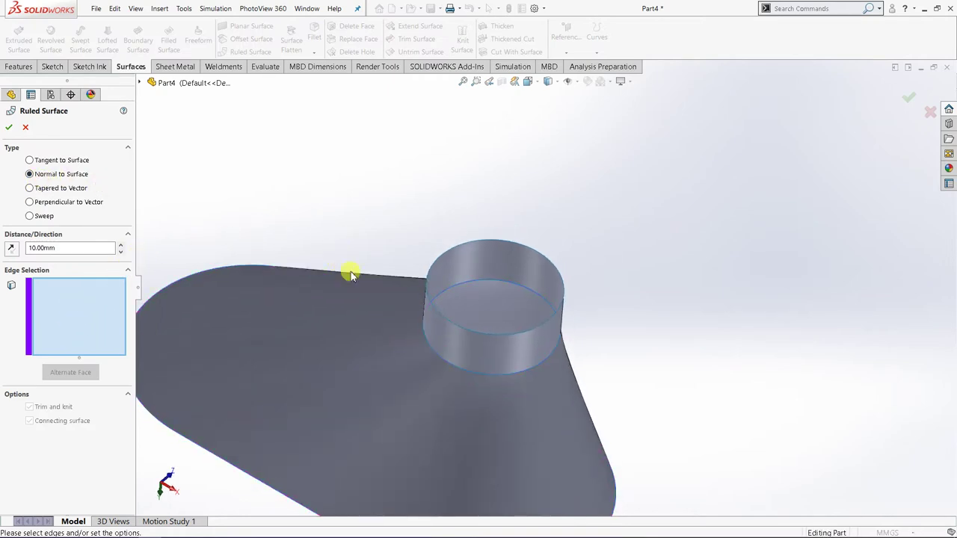
pyautogui.click(464, 247)
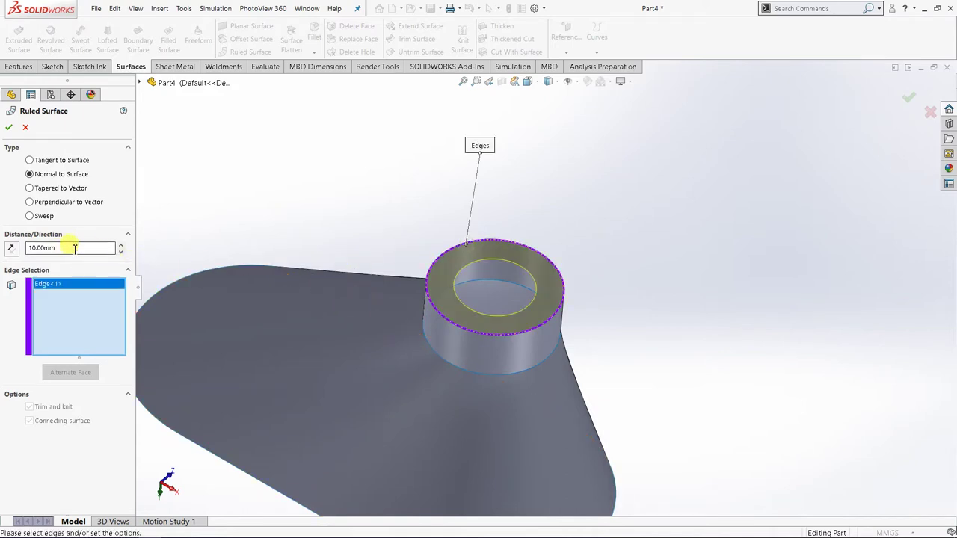
pyautogui.moveTo(294, 249); pyautogui.dragTo(326, 247, button='middle')
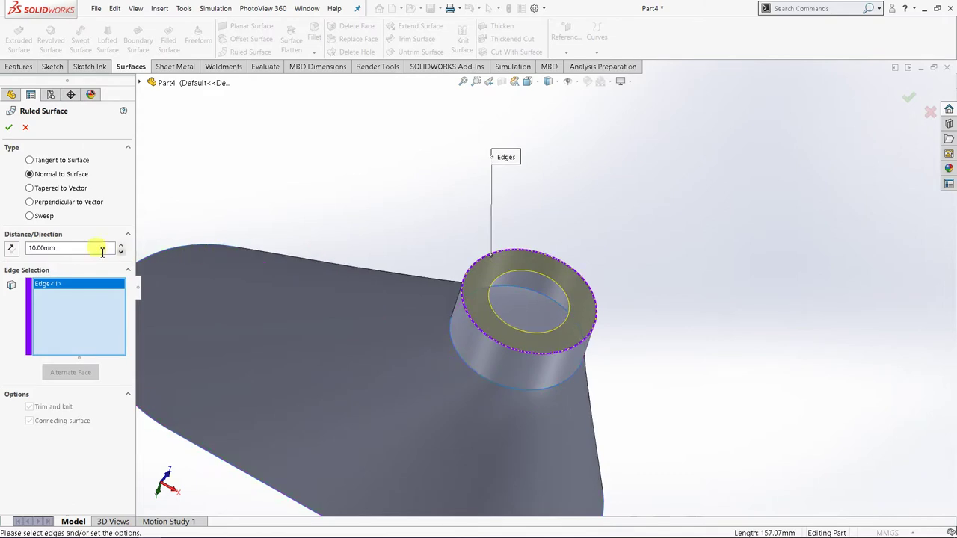
pyautogui.doubleClick(71, 246)
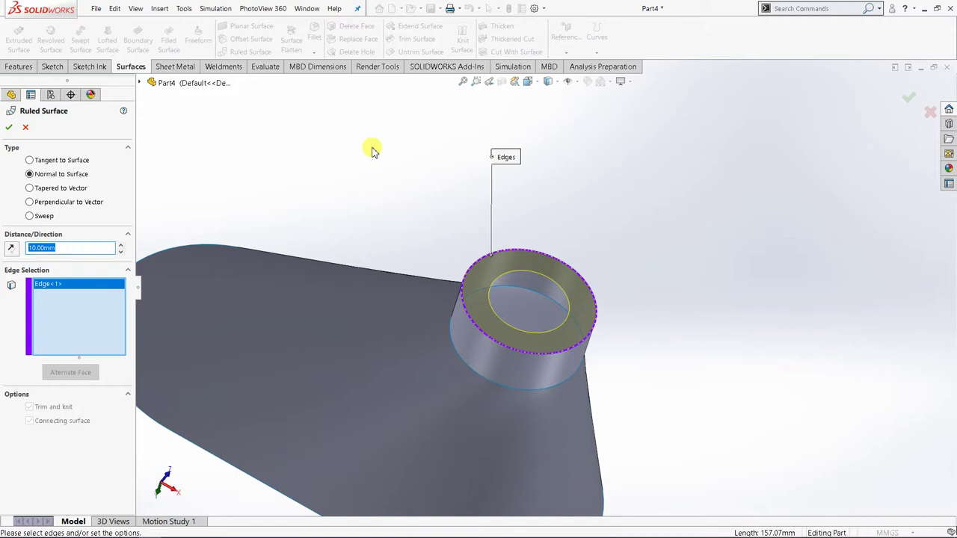
pyautogui.write('8')
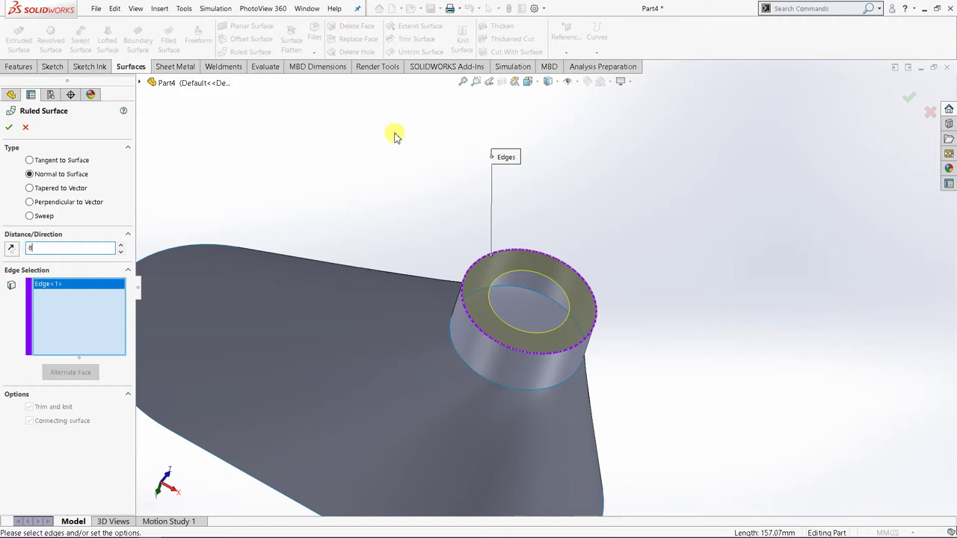
pyautogui.press('Return')
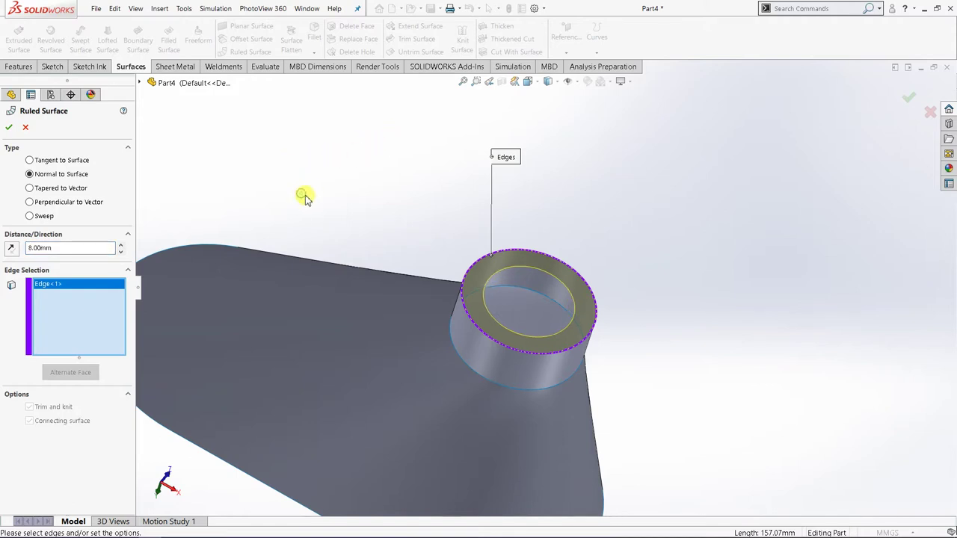
pyautogui.click(12, 129)
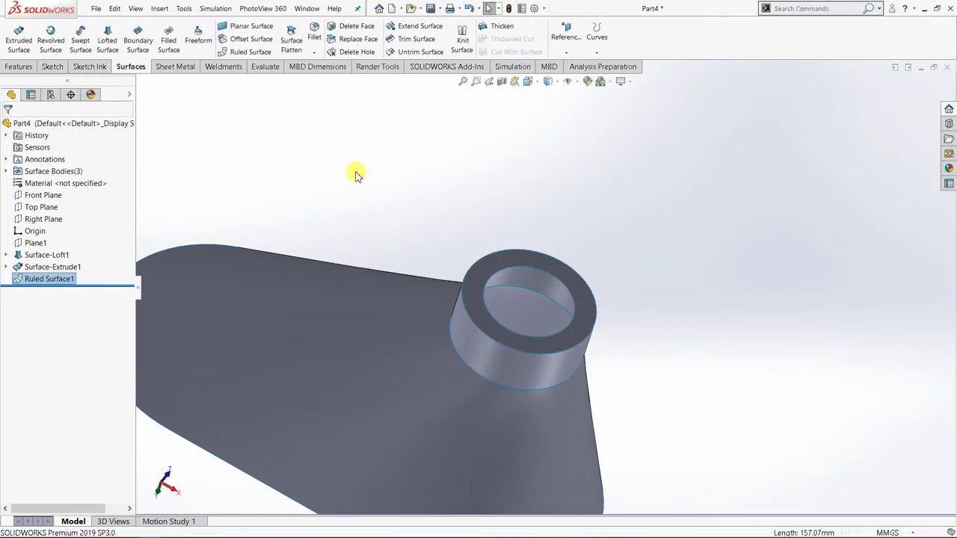
# Start a sketch on the ring-shaped ruled surface and convert its inner circular edge into a sketch circle.
pyautogui.press('f')
pyautogui.moveTo(441, 249)
pyautogui.mouseDown(button='middle')
pyautogui.moveTo(478, 229)
pyautogui.moveTo(470, 239)
pyautogui.moveTo(448, 229)
pyautogui.moveTo(439, 241)
pyautogui.mouseUp(button='middle')
pyautogui.scroll(-3, 568, 286)
pyautogui.moveTo(595, 305); pyautogui.dragTo(550, 274, button='middle')
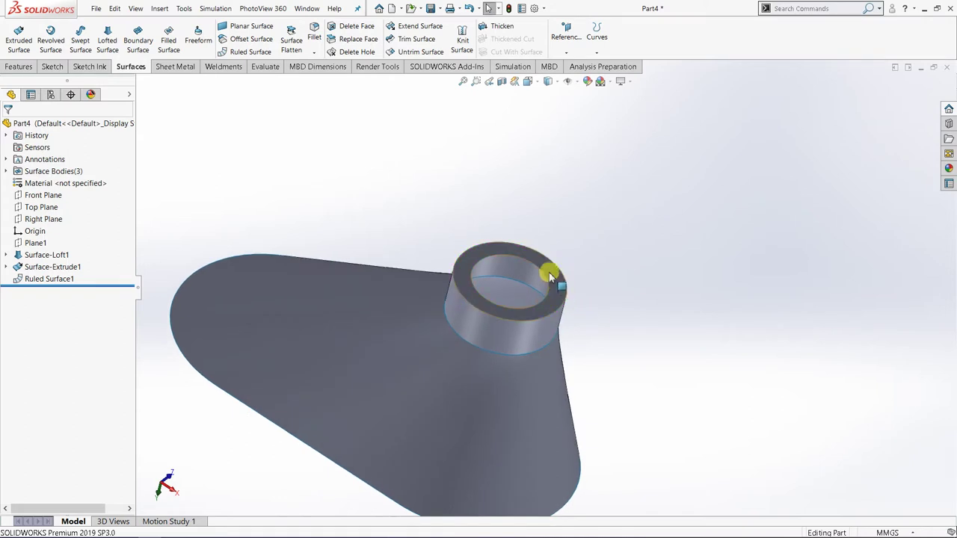
pyautogui.click(552, 281)
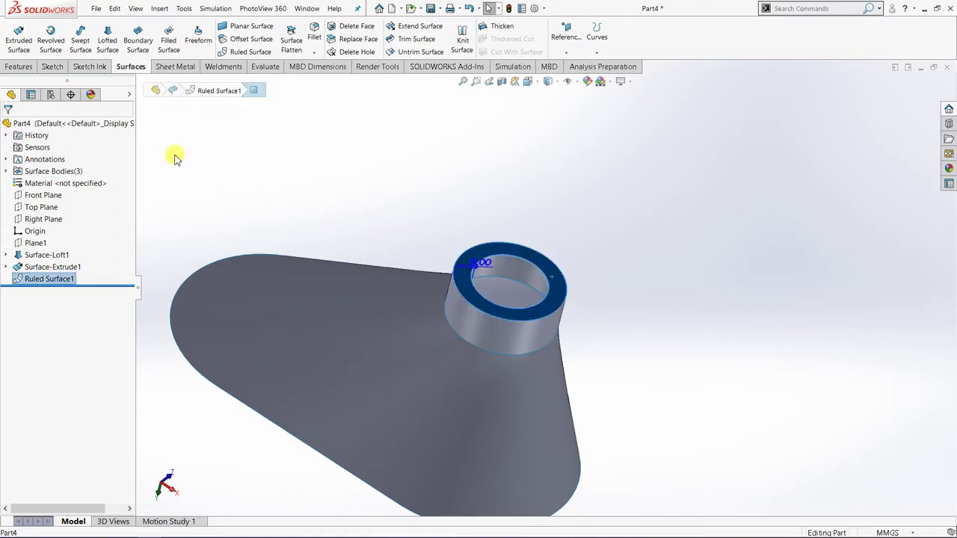
pyautogui.click(52, 67)
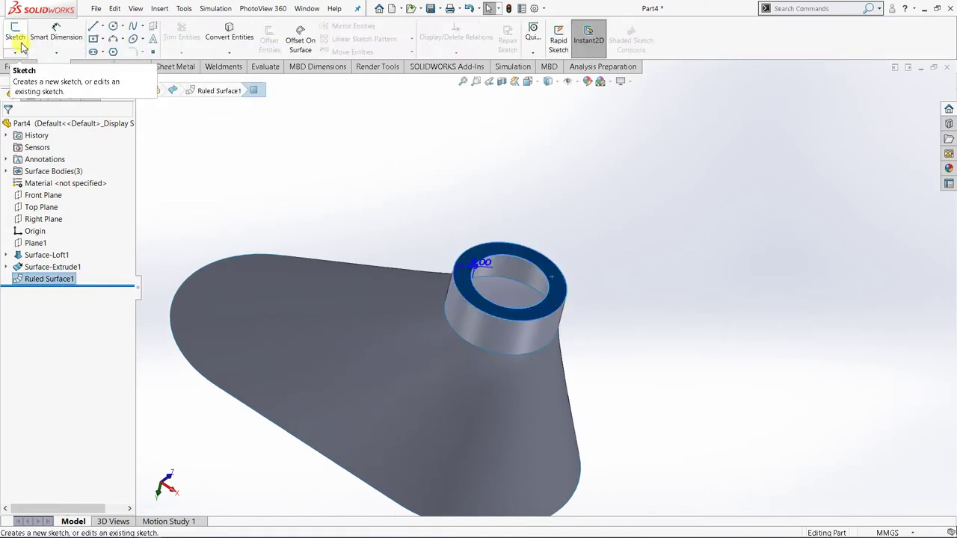
pyautogui.click(15, 33)
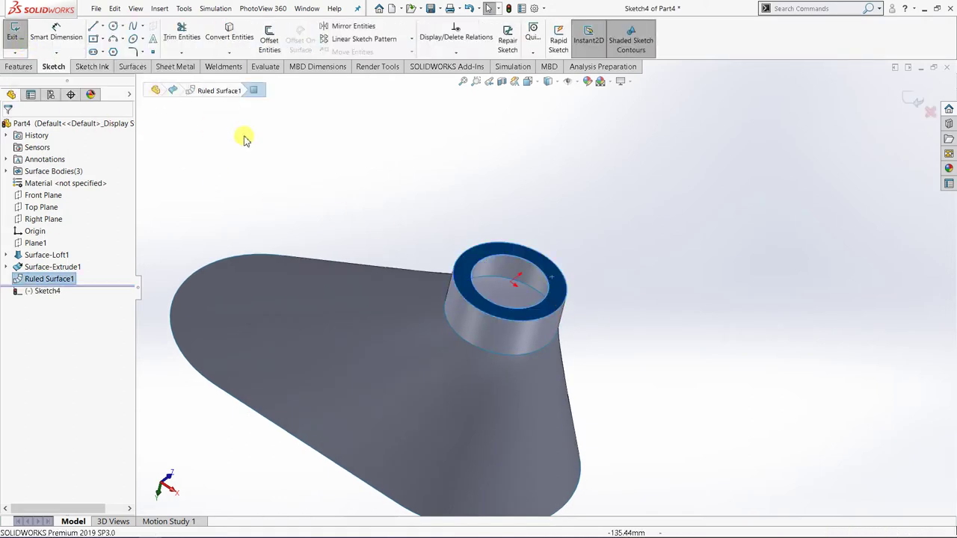
pyautogui.click(229, 33)
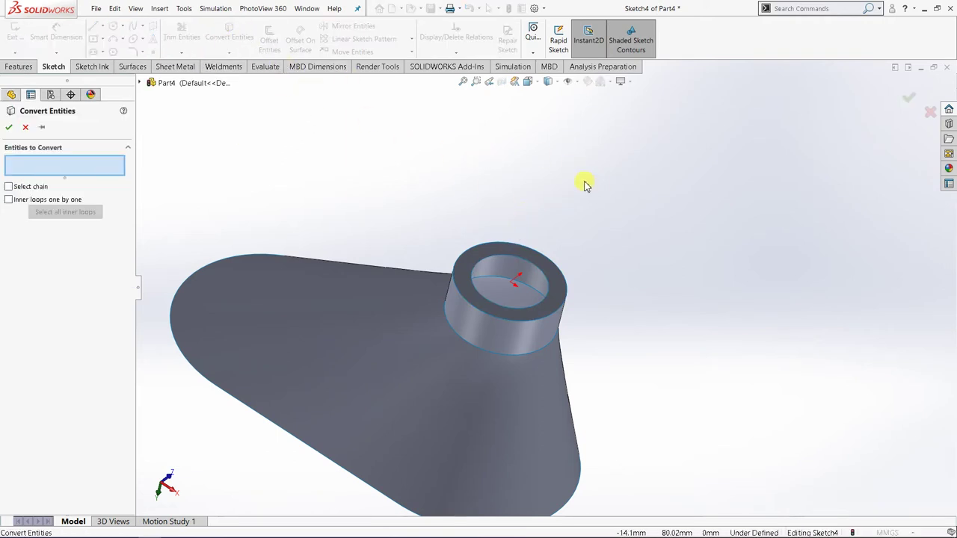
pyautogui.click(517, 259)
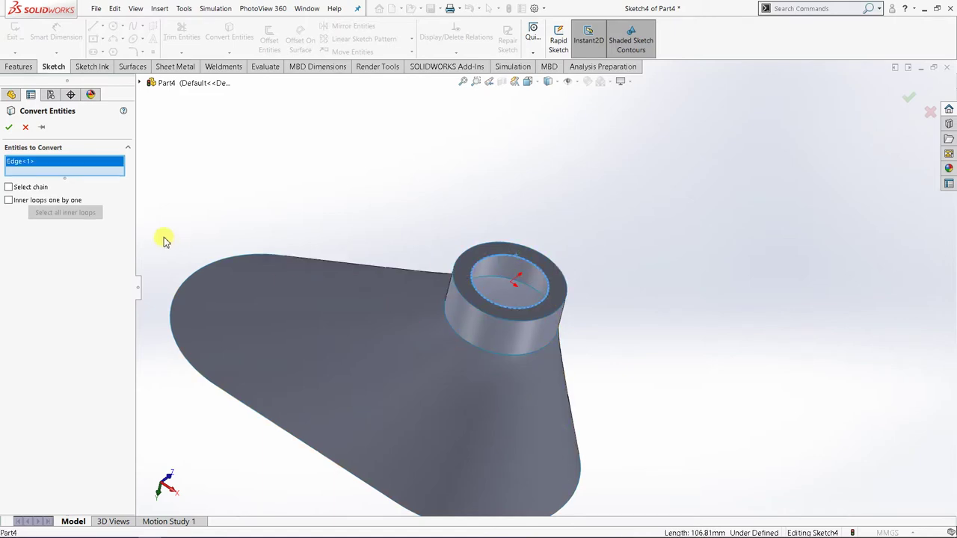
pyautogui.click(8, 127)
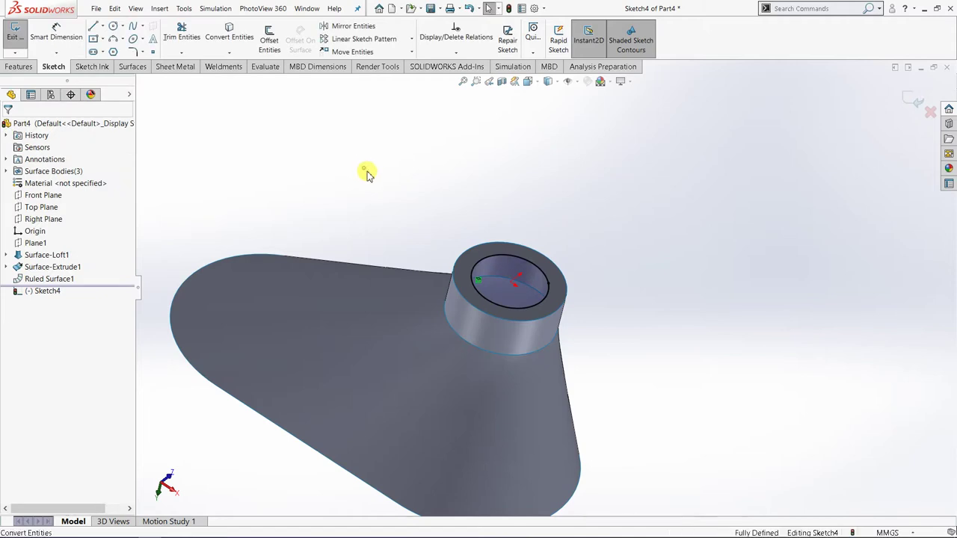
# Extrude the converted circle as a blind surface 70 mm long, pointing away from the collar.
pyautogui.moveTo(484, 256); pyautogui.dragTo(426, 178, button='middle')
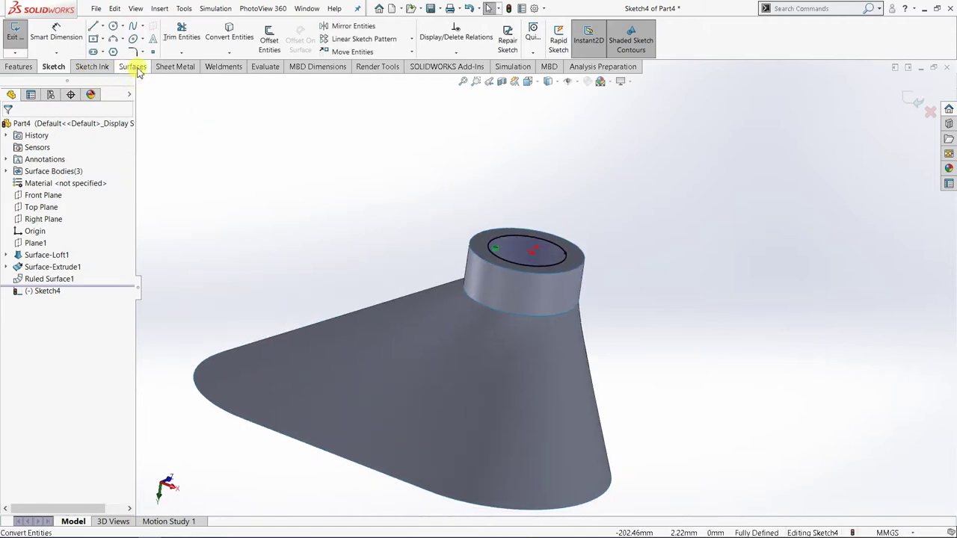
pyautogui.click(133, 67)
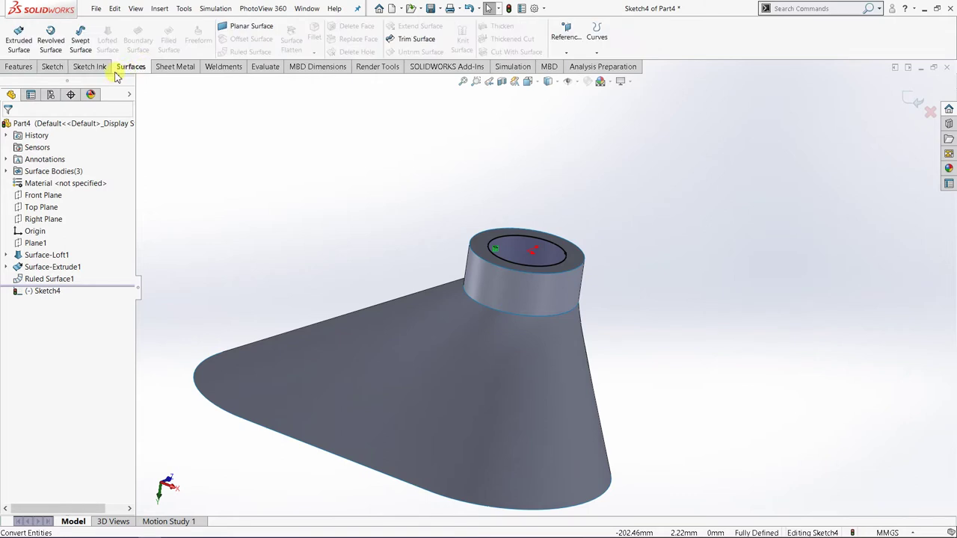
pyautogui.click(23, 42)
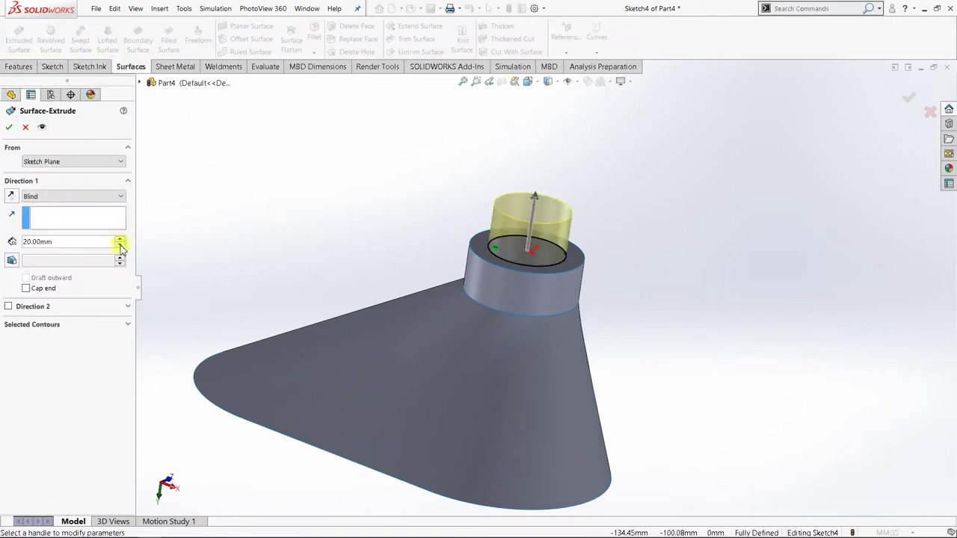
pyautogui.click(120, 239)
pyautogui.click(120, 239)
pyautogui.click(120, 239)
pyautogui.click(119, 239)
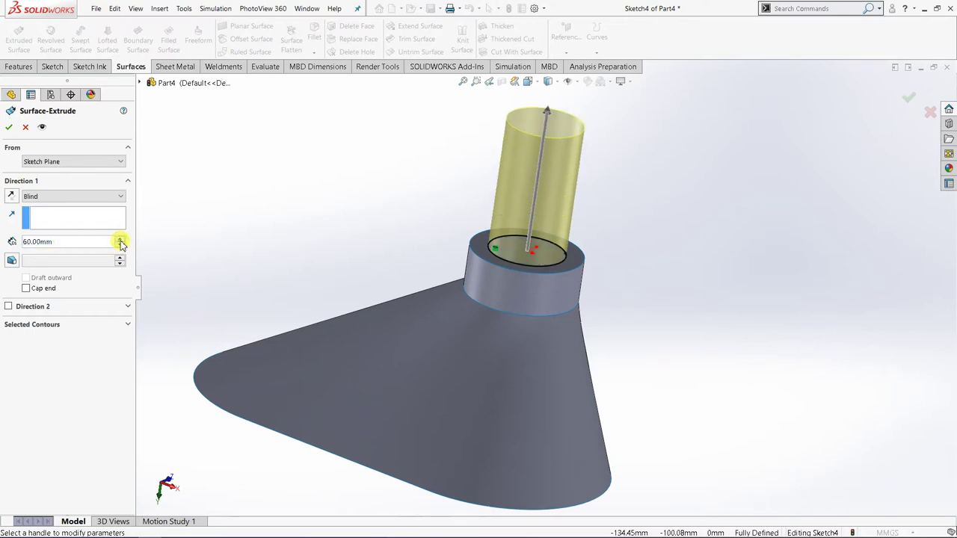
pyautogui.click(120, 239)
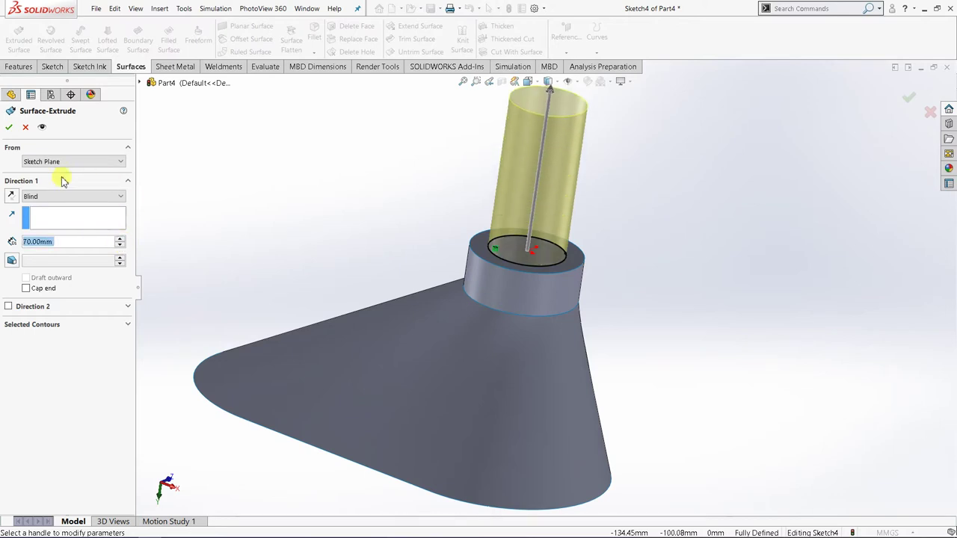
pyautogui.click(8, 131)
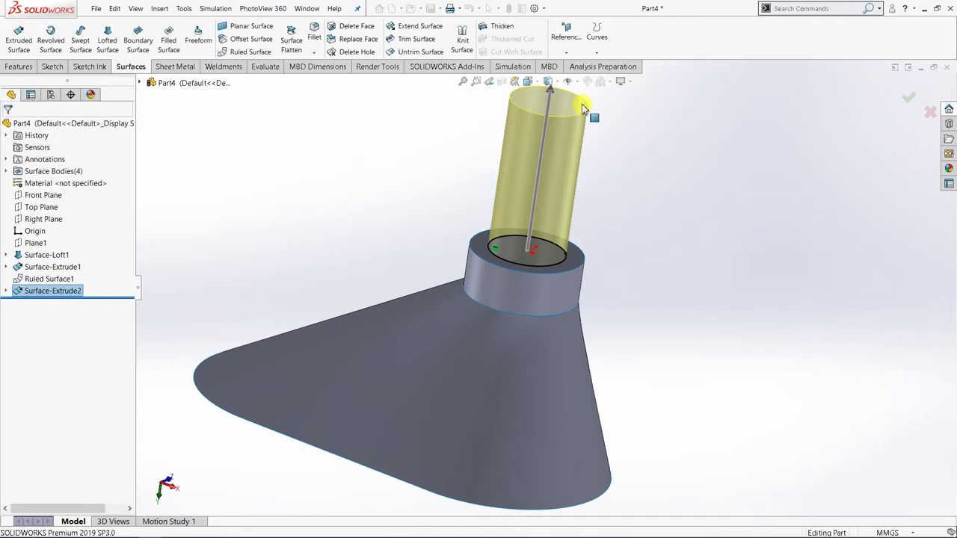
# View the funnel isometrically and examine which part of it each entry under Surface Bodies represents, from the loft to the spout.
pyautogui.click(529, 81)
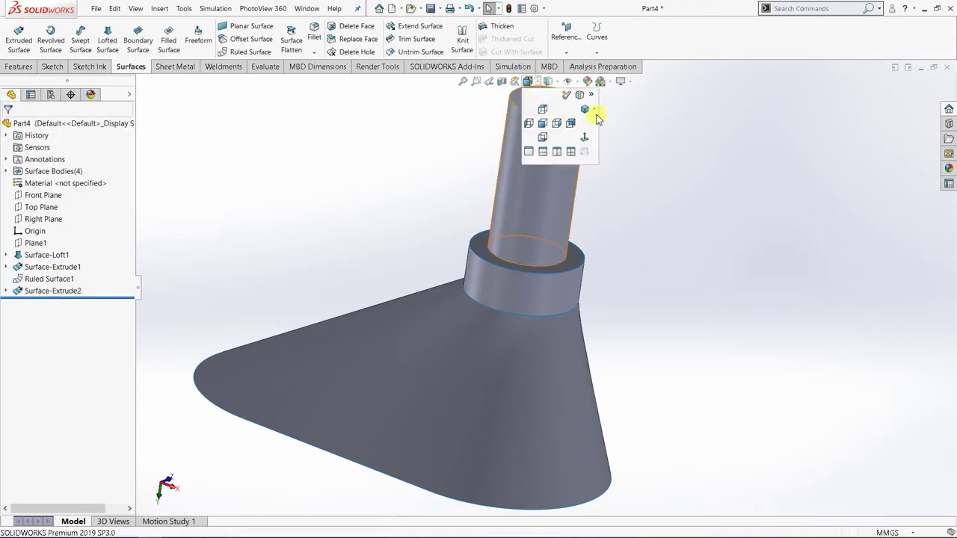
pyautogui.click(606, 122)
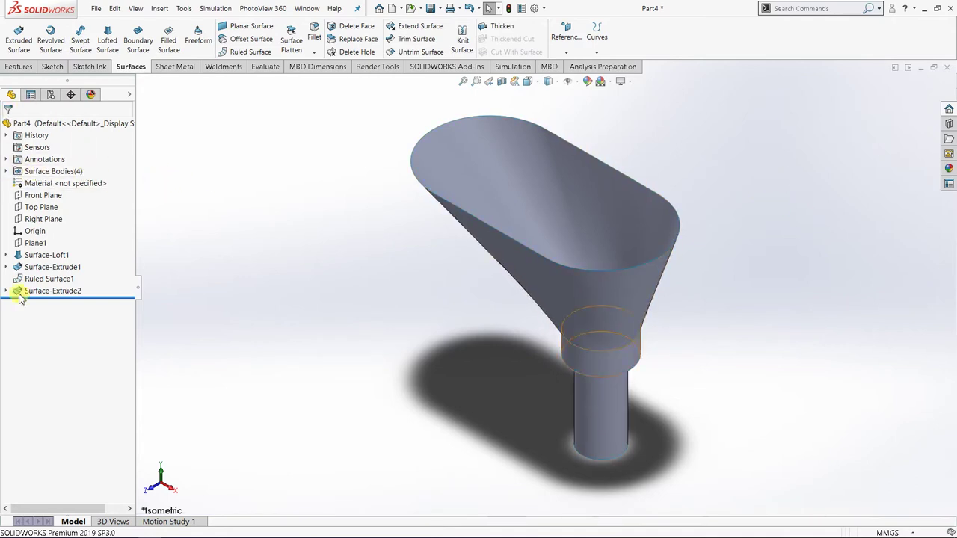
pyautogui.click(6, 171)
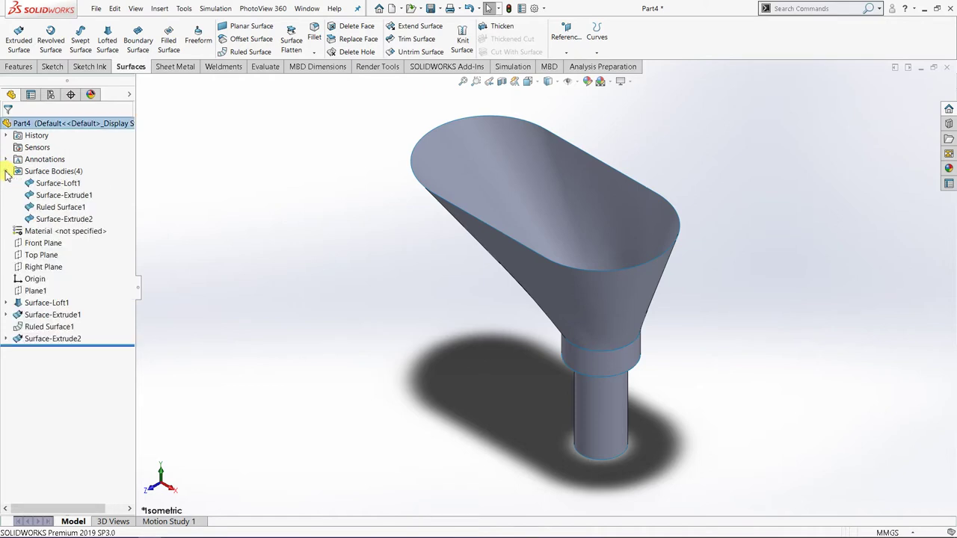
pyautogui.click(77, 185)
pyautogui.click(71, 185)
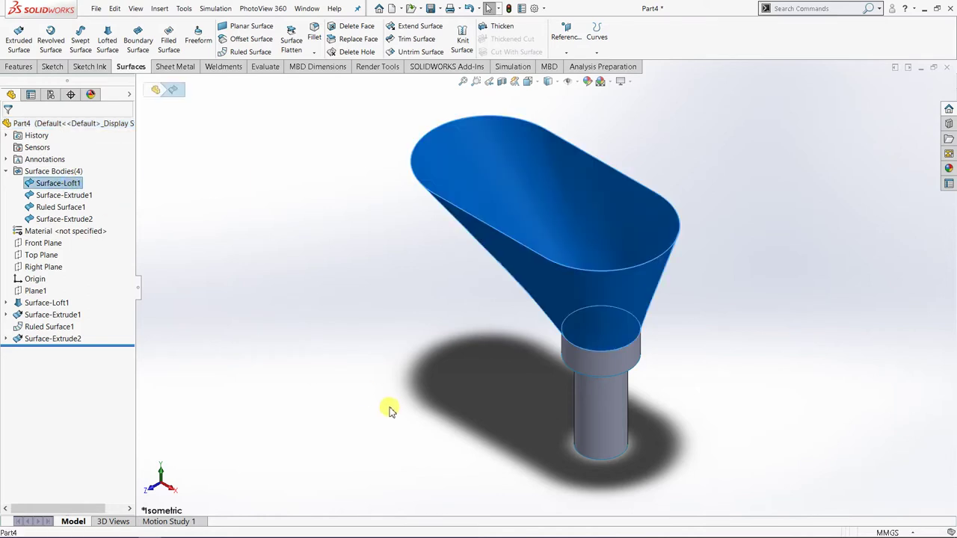
pyautogui.click(58, 196)
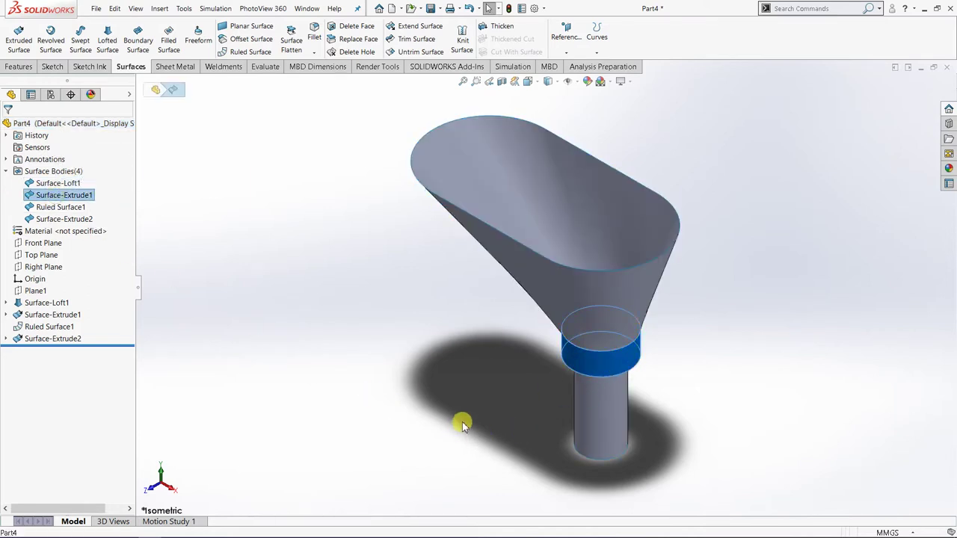
pyautogui.moveTo(462, 424); pyautogui.dragTo(626, 342, button='middle')
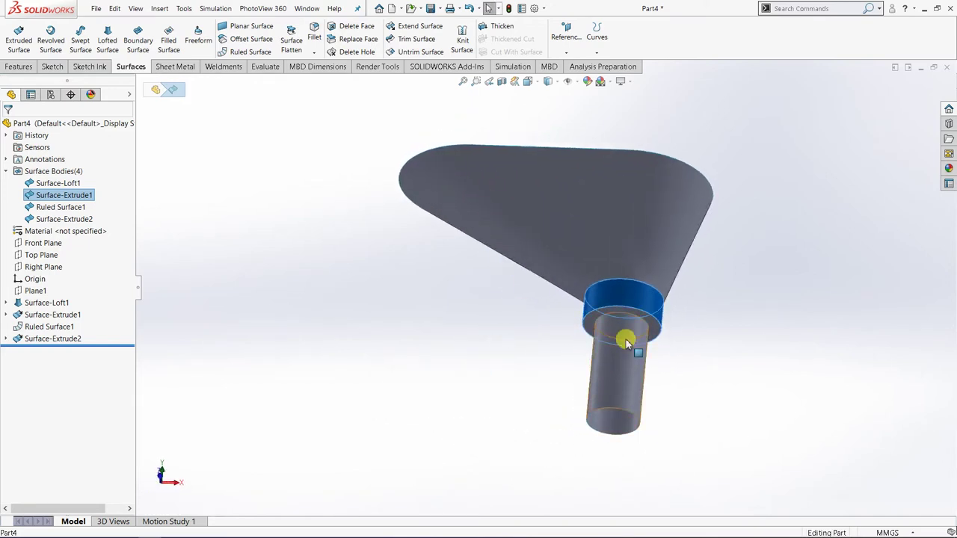
pyautogui.scroll(-2, 742, 355)
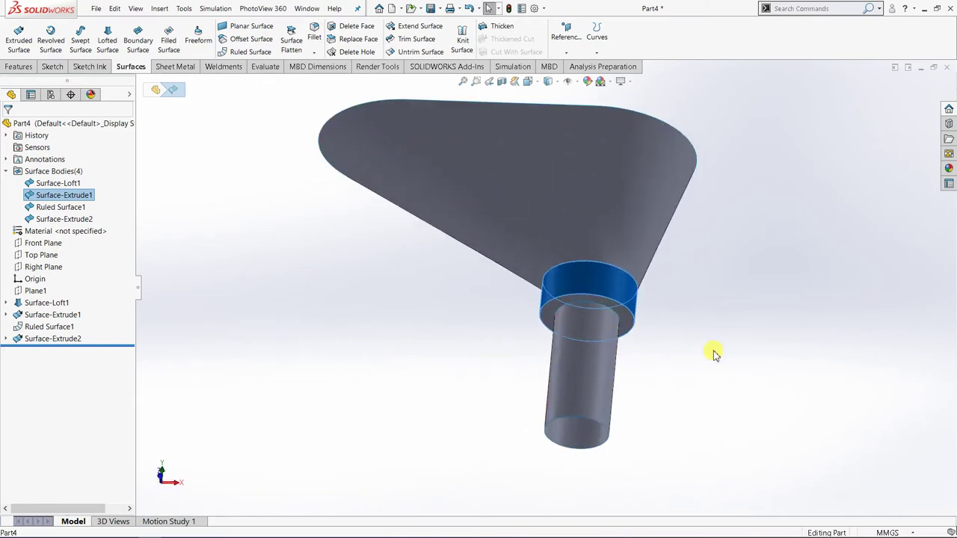
pyautogui.click(57, 209)
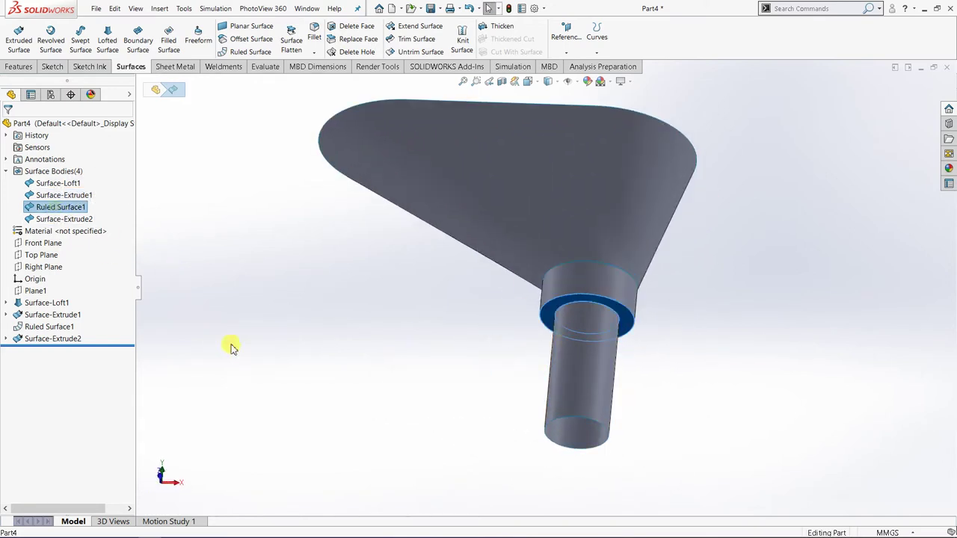
pyautogui.click(65, 220)
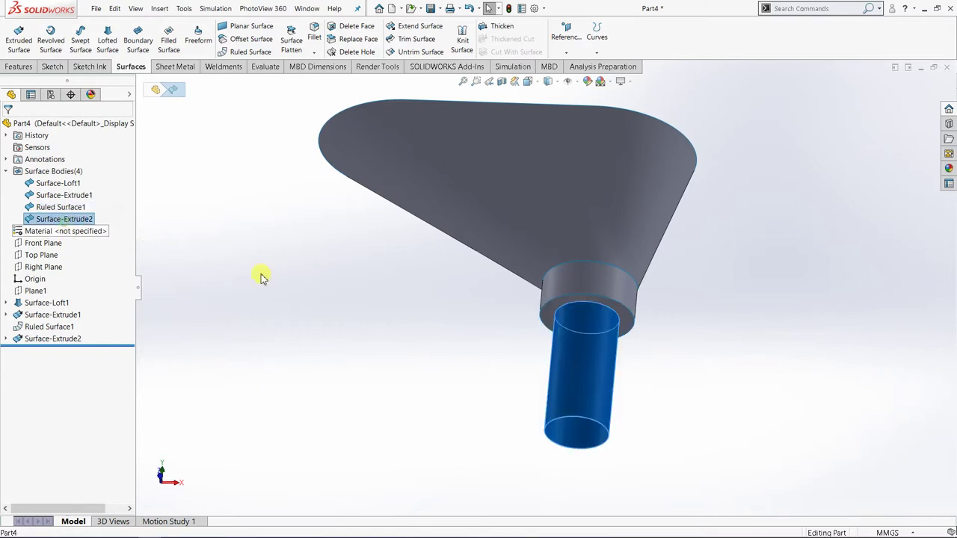
pyautogui.moveTo(500, 306); pyautogui.dragTo(478, 397, button='middle')
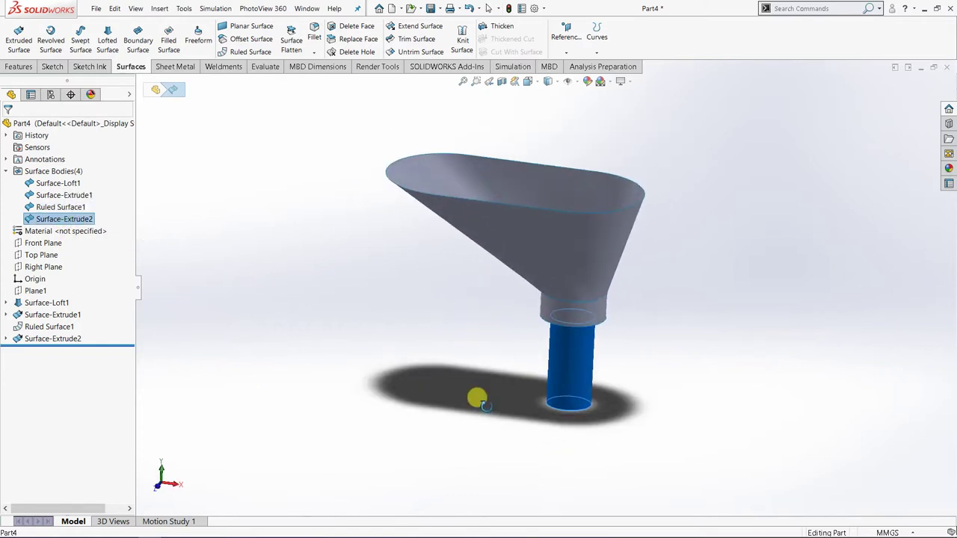
pyautogui.click(476, 311)
pyautogui.moveTo(476, 311); pyautogui.dragTo(617, 351, button='middle')
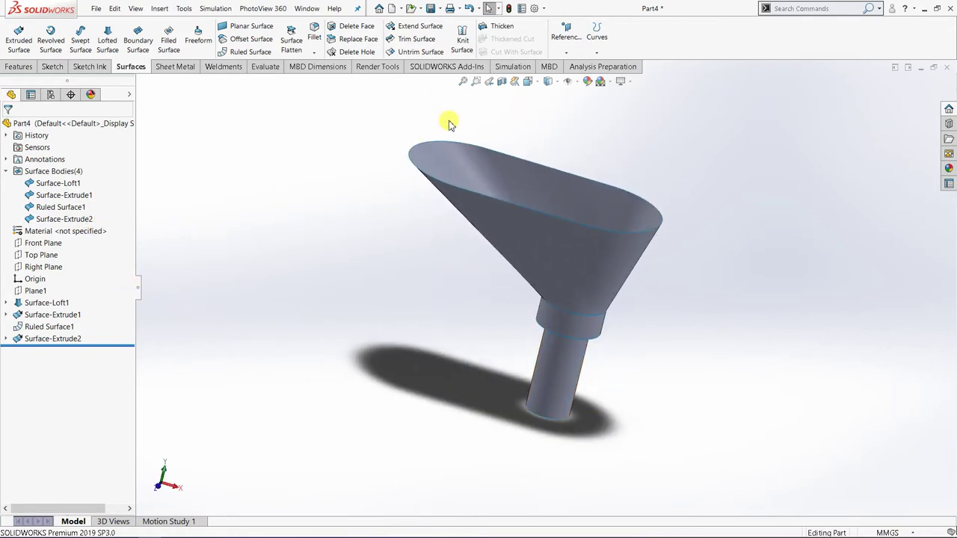
pyautogui.moveTo(636, 260); pyautogui.dragTo(591, 283, button='middle')
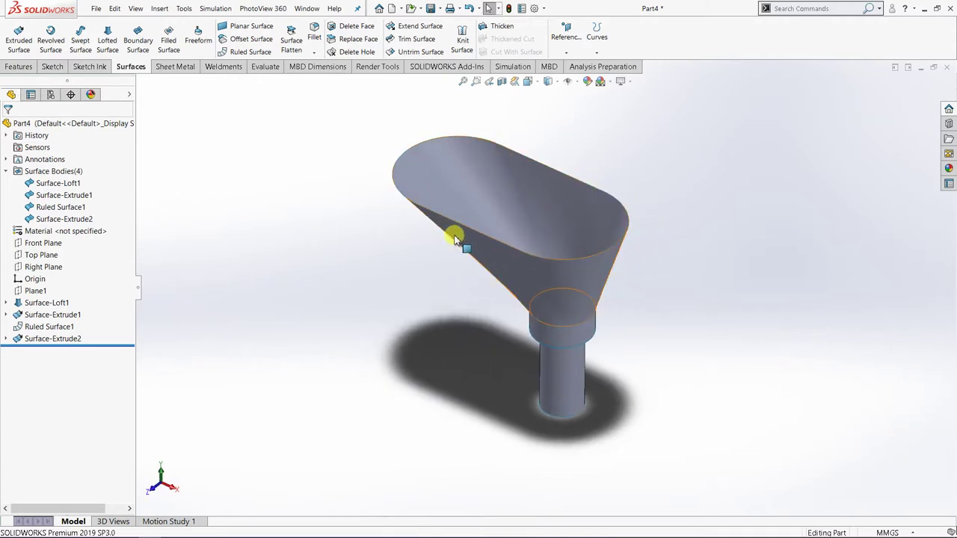
pyautogui.scroll(-3, 478, 231)
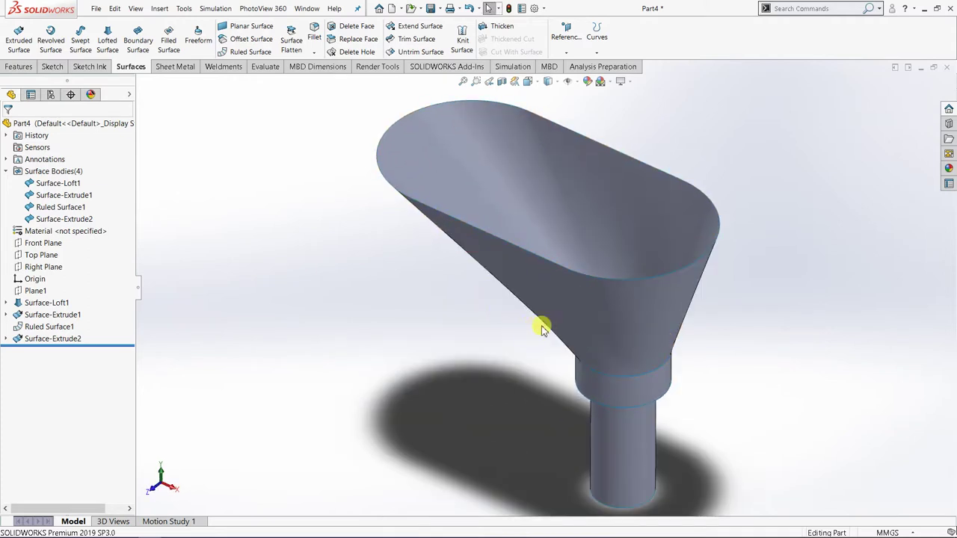
# Knit the loft, collar, ruled flange and spout surfaces into a single surface with a knitting tolerance of 0.10 mm.
pyautogui.moveTo(675, 346); pyautogui.dragTo(630, 356, button='middle')
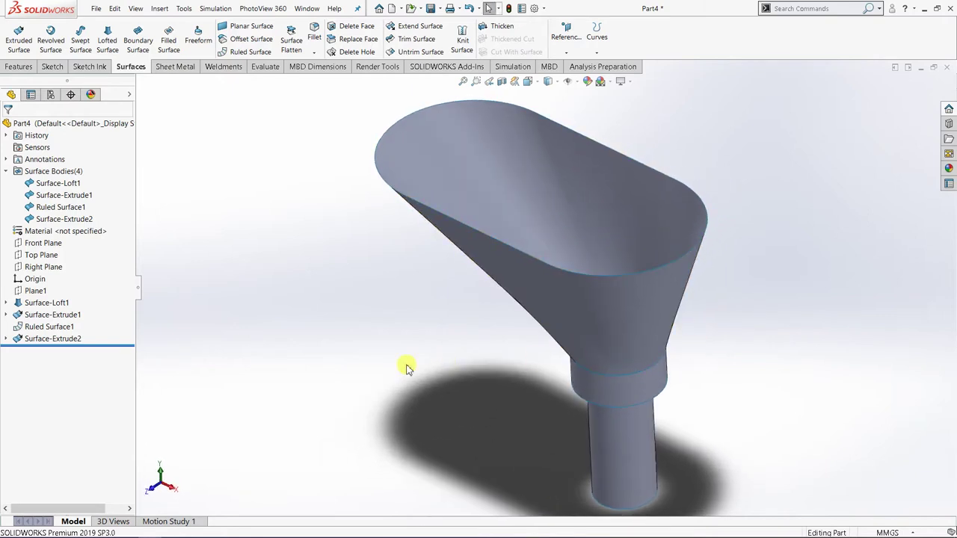
pyautogui.moveTo(494, 366); pyautogui.dragTo(418, 314, button='middle')
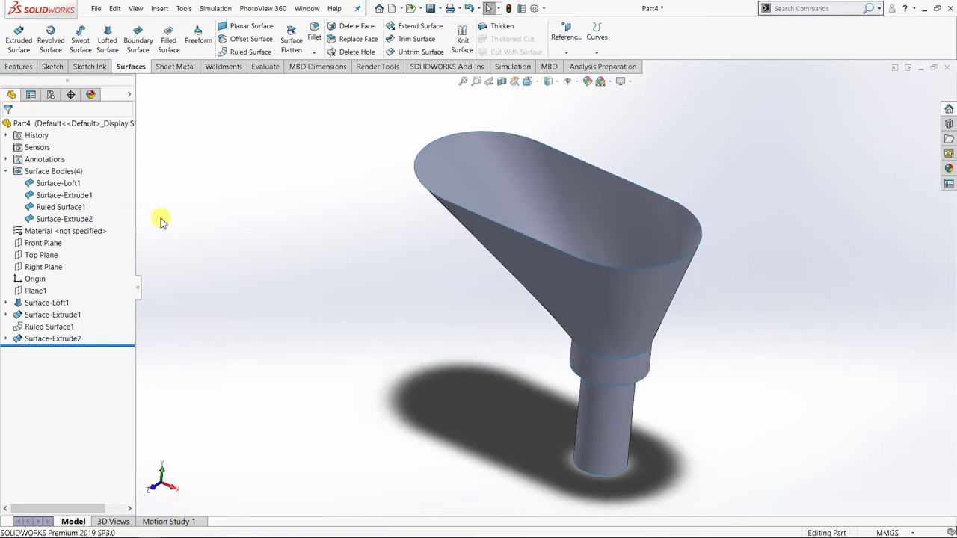
pyautogui.click(463, 43)
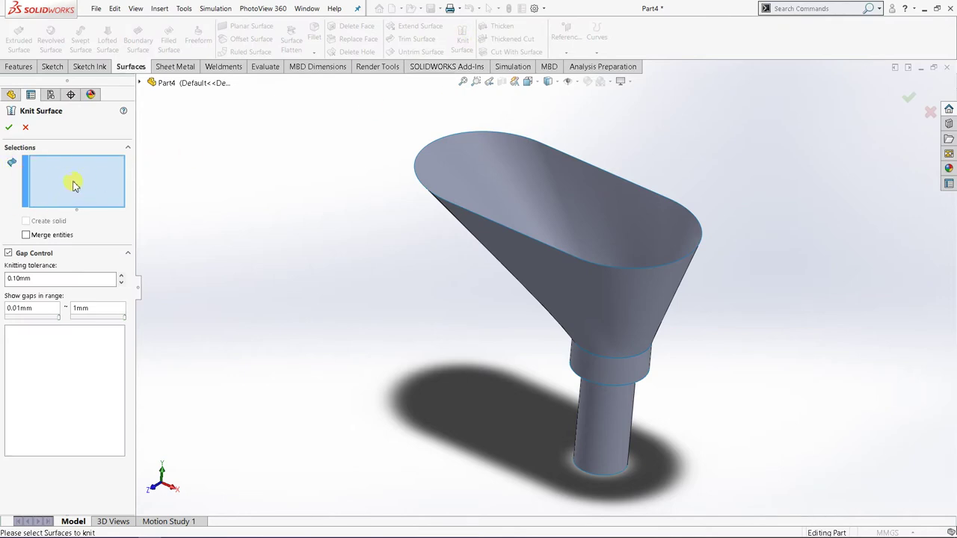
pyautogui.moveTo(343, 113); pyautogui.dragTo(763, 502)
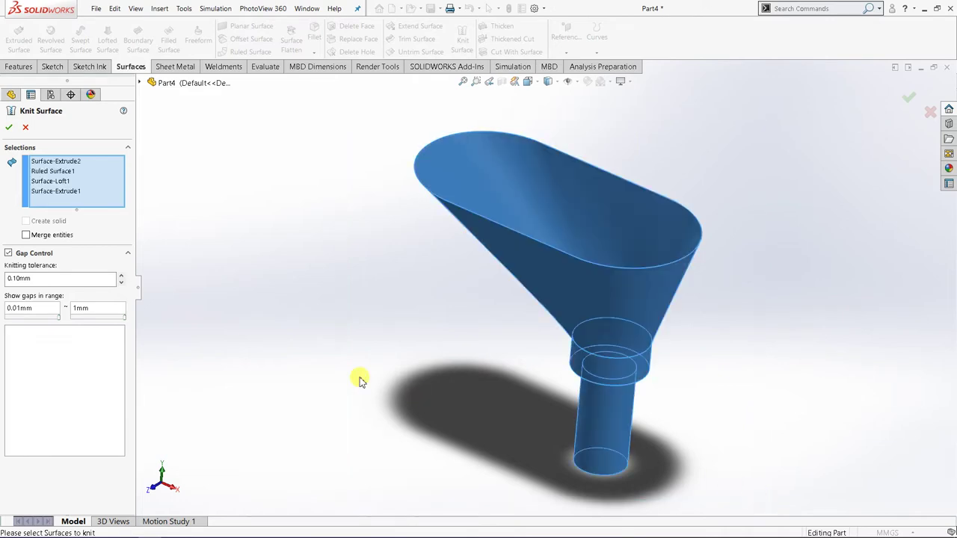
pyautogui.click(34, 282)
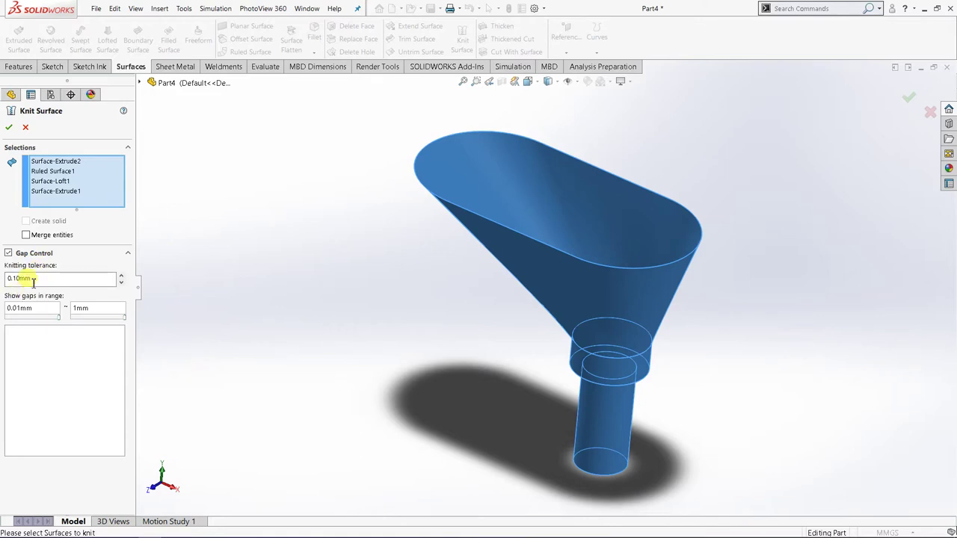
pyautogui.click(8, 128)
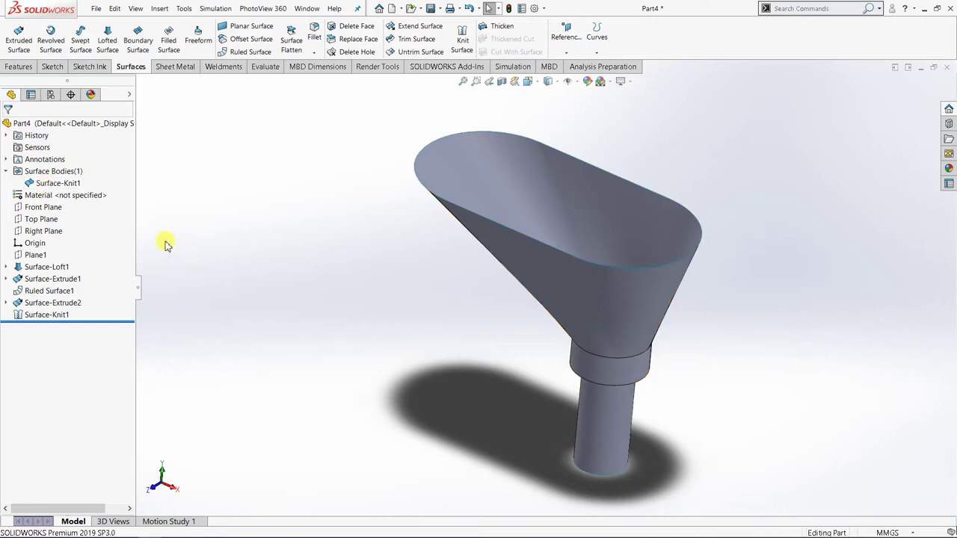
# Fillet the spout-to-flange edge, the flange's outer edge and the collar-to-loft edge with a symmetric 3 mm radius.
pyautogui.moveTo(571, 354); pyautogui.dragTo(605, 216, button='middle')
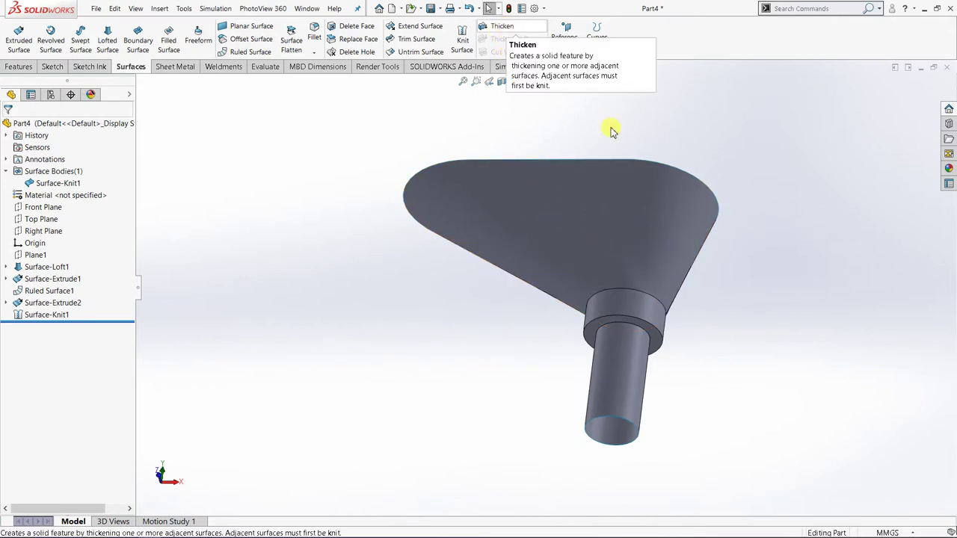
pyautogui.scroll(-3, 690, 372)
pyautogui.moveTo(598, 324); pyautogui.dragTo(587, 295, button='middle')
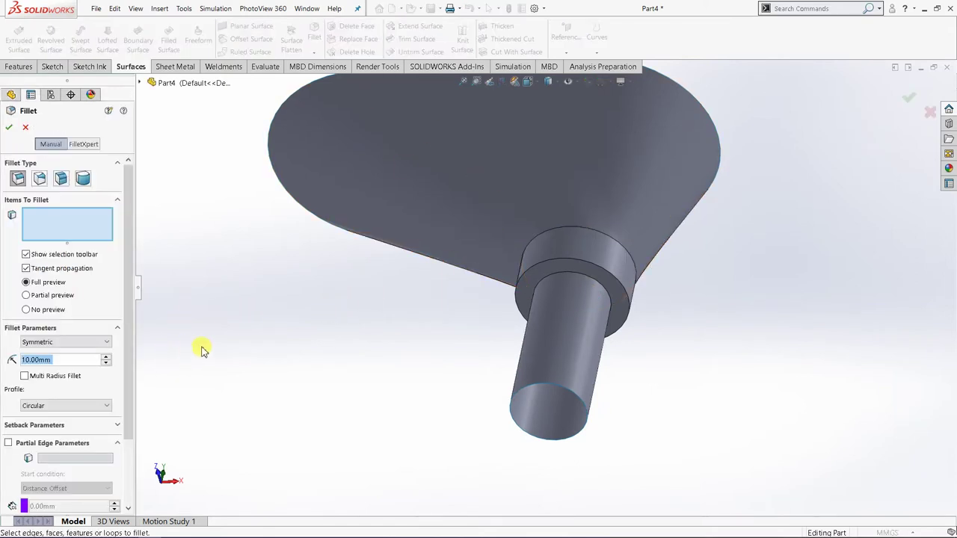
pyautogui.write('3')
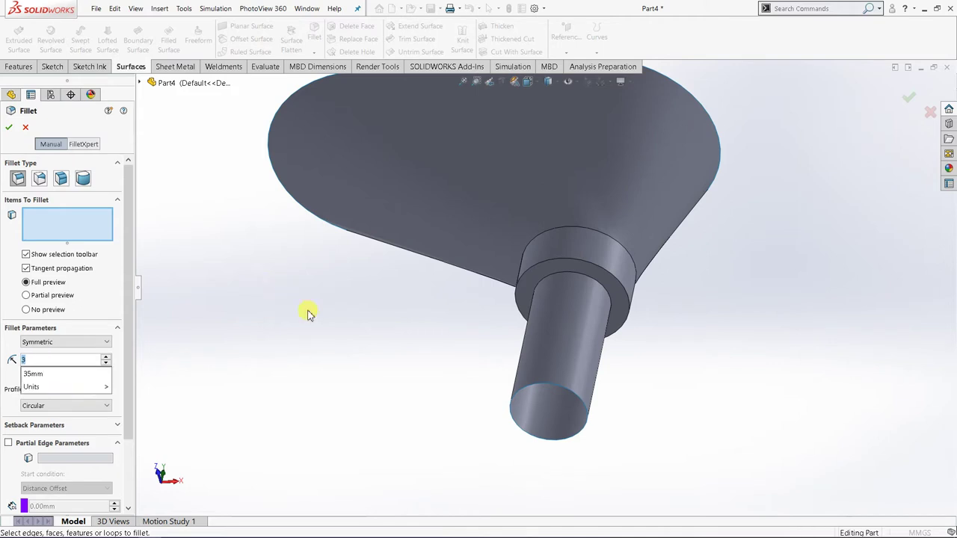
pyautogui.press('Return')
pyautogui.scroll(-3, 536, 312)
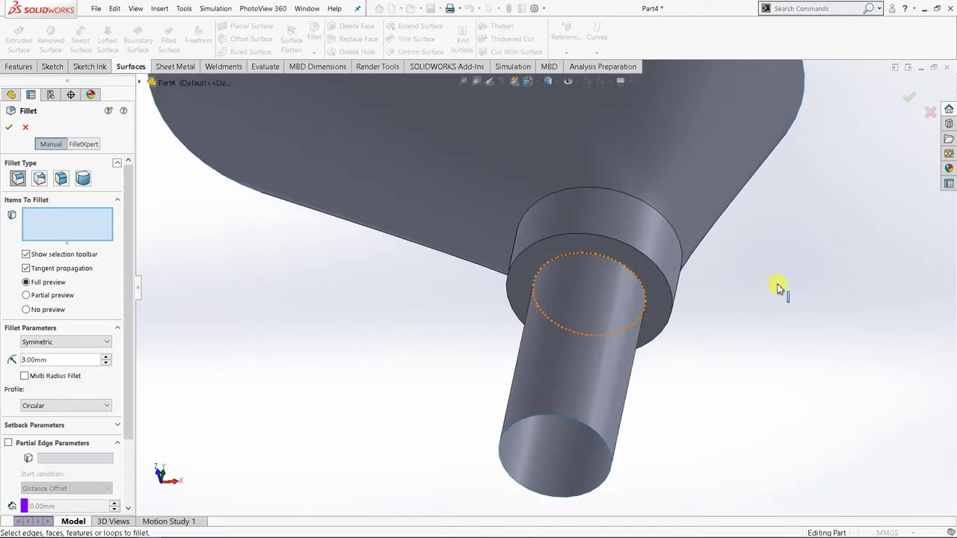
pyautogui.click(607, 260)
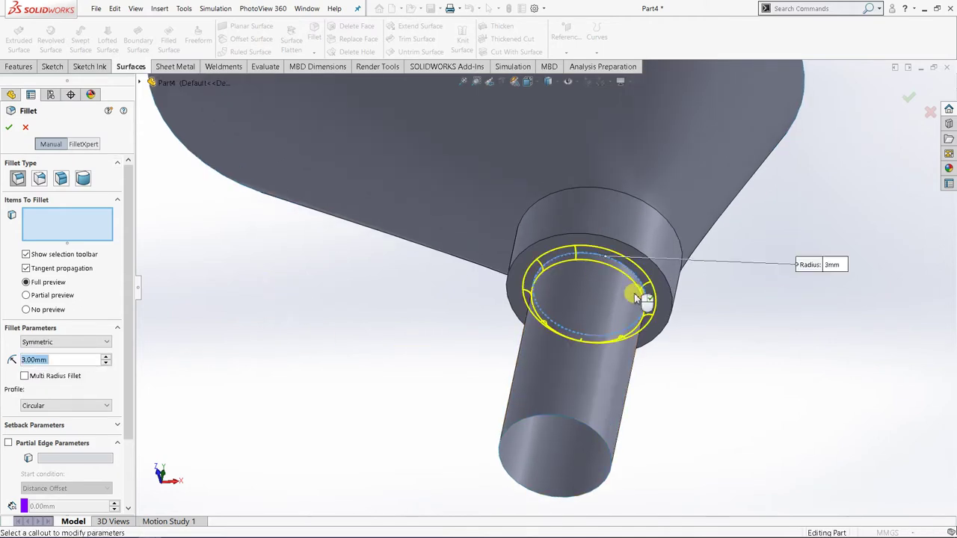
pyautogui.click(617, 247)
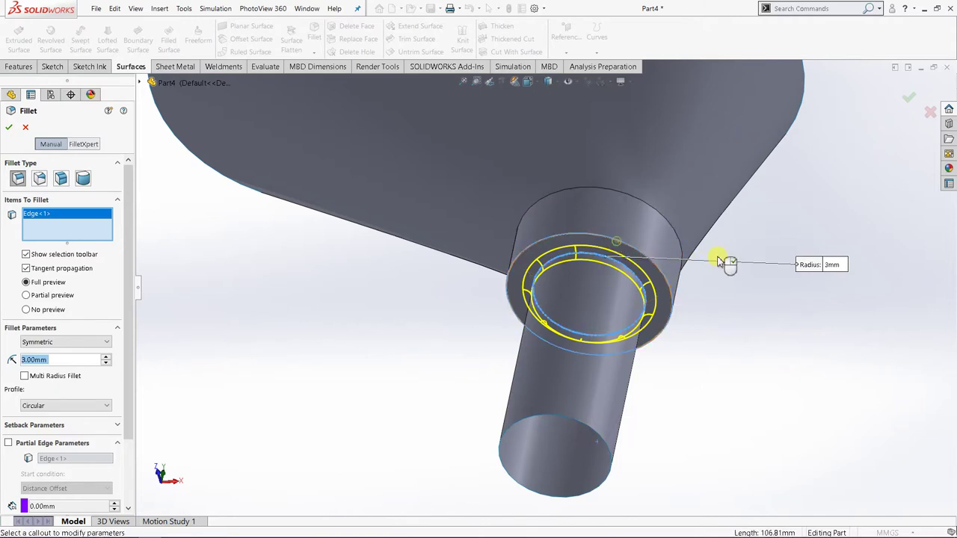
pyautogui.moveTo(780, 348); pyautogui.dragTo(700, 341, button='middle')
pyautogui.moveTo(632, 336); pyautogui.dragTo(590, 284, button='middle')
pyautogui.click(586, 224)
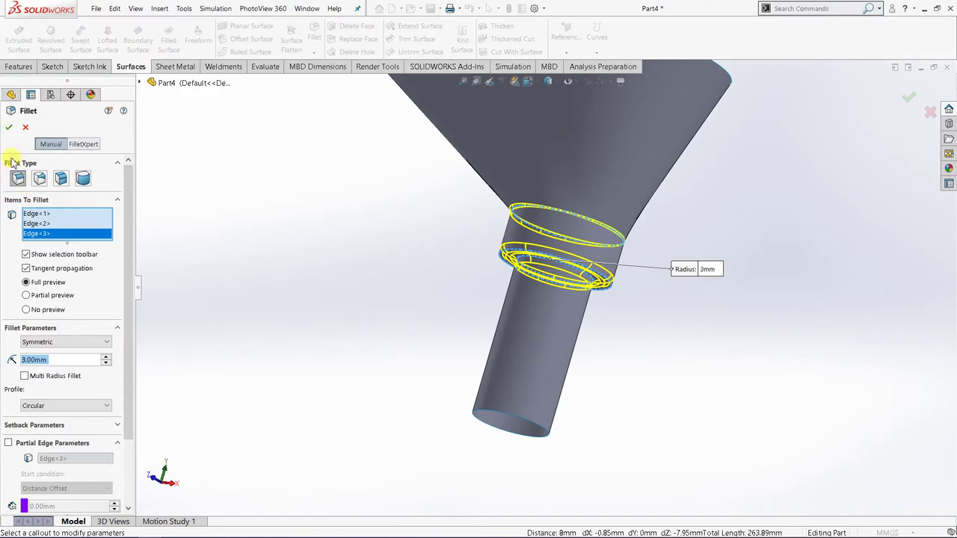
pyautogui.click(7, 129)
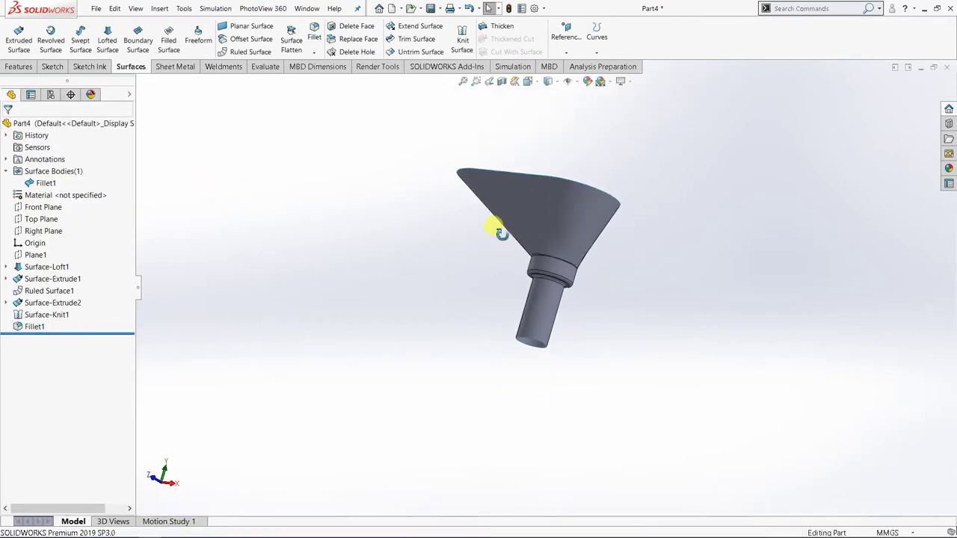
pyautogui.moveTo(495, 227); pyautogui.dragTo(523, 203, button='middle')
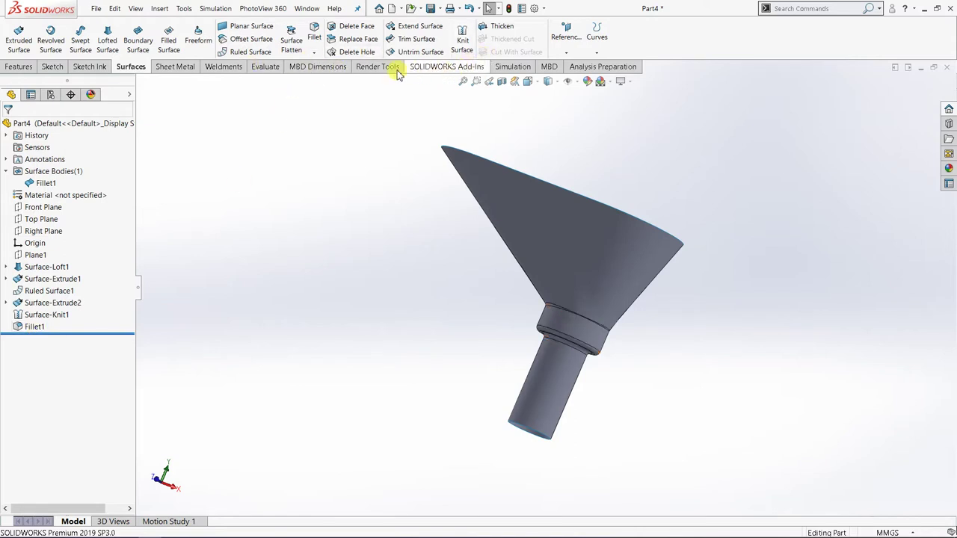
pyautogui.click(313, 53)
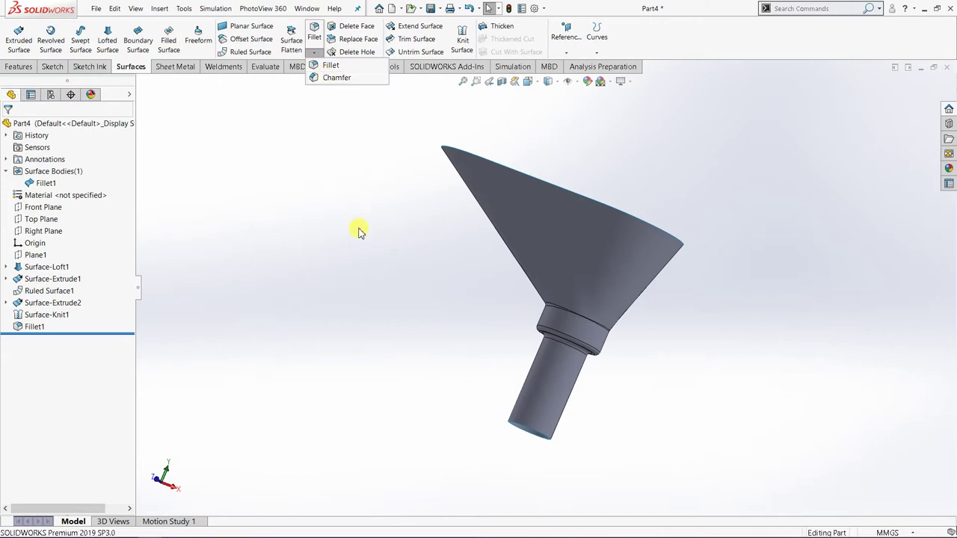
pyautogui.moveTo(512, 242); pyautogui.dragTo(512, 293, button='middle')
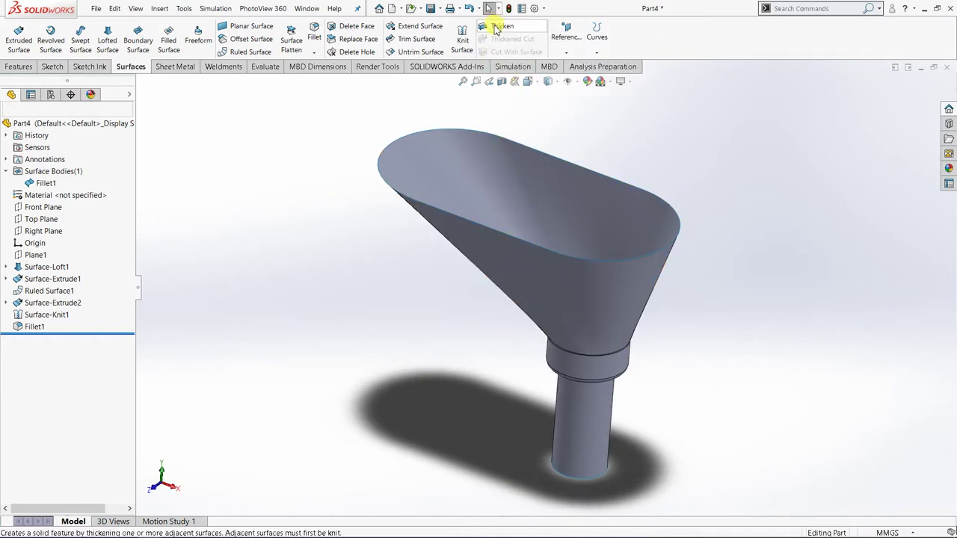
# Thicken the filleted funnel surface by 3 mm toward its outer side to make it solid.
pyautogui.click(495, 27)
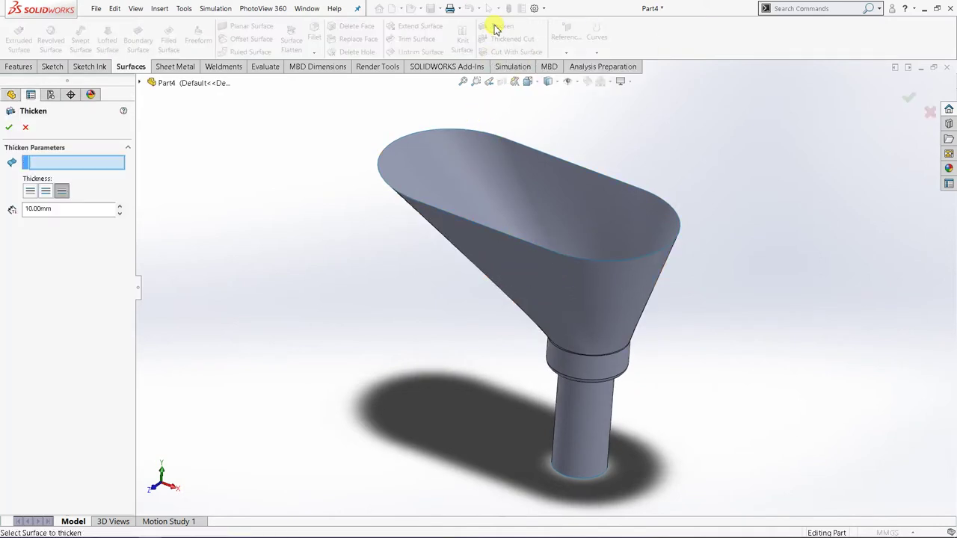
pyautogui.doubleClick(78, 210)
pyautogui.click(512, 268)
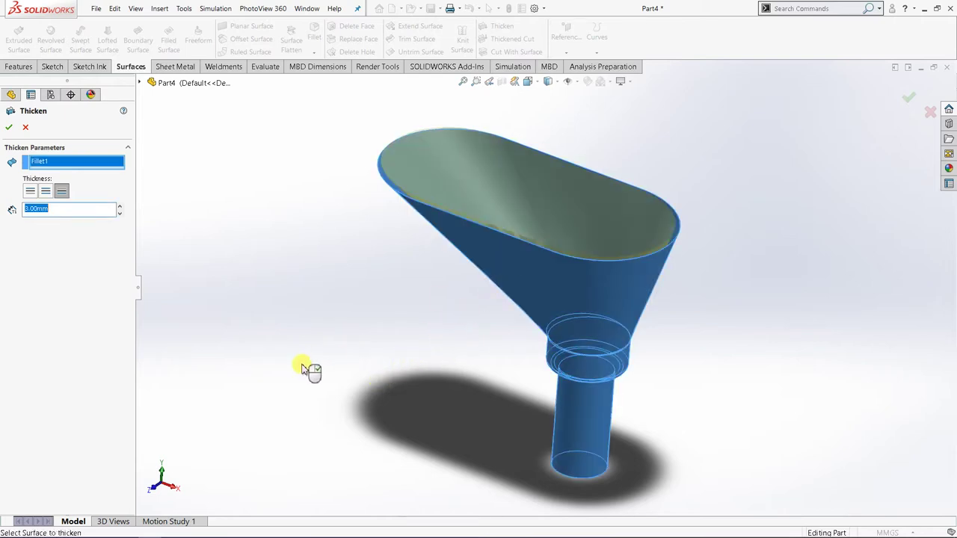
pyautogui.moveTo(437, 222); pyautogui.dragTo(428, 241, button='middle')
pyautogui.scroll(-6, 449, 242)
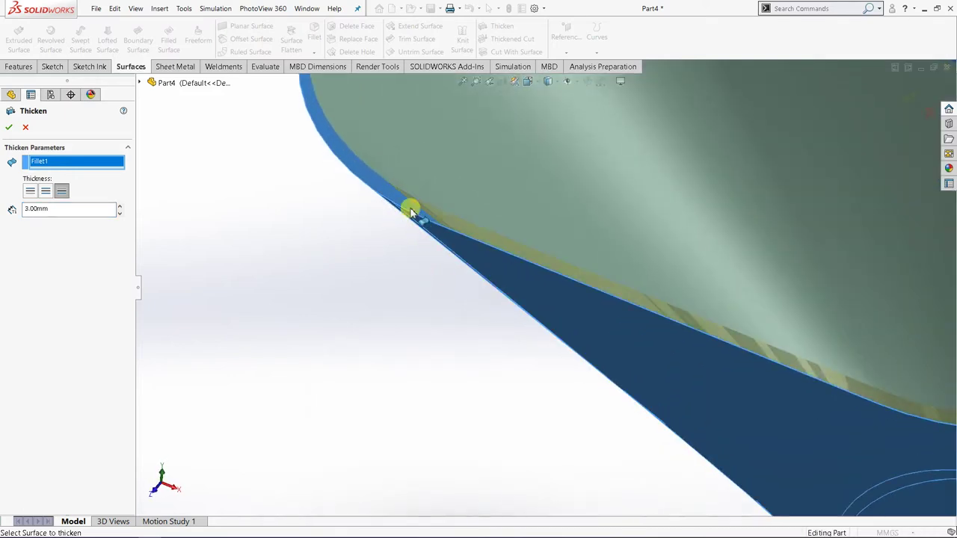
pyautogui.scroll(2, 536, 242)
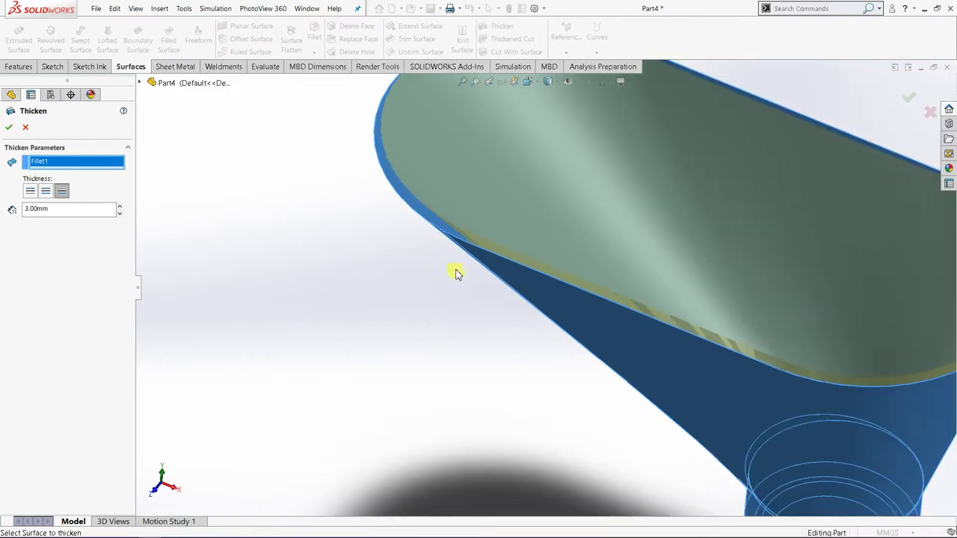
pyautogui.click(31, 191)
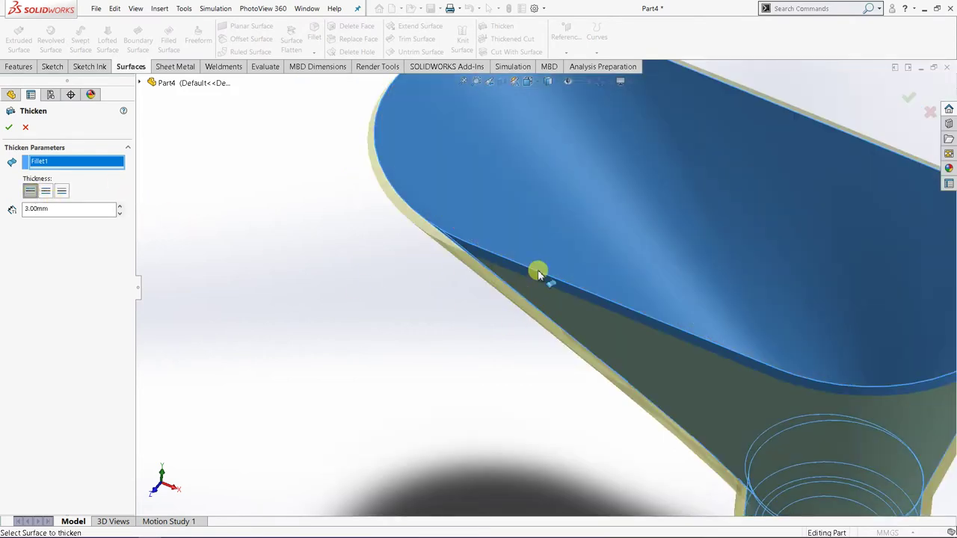
pyautogui.scroll(3, 381, 303)
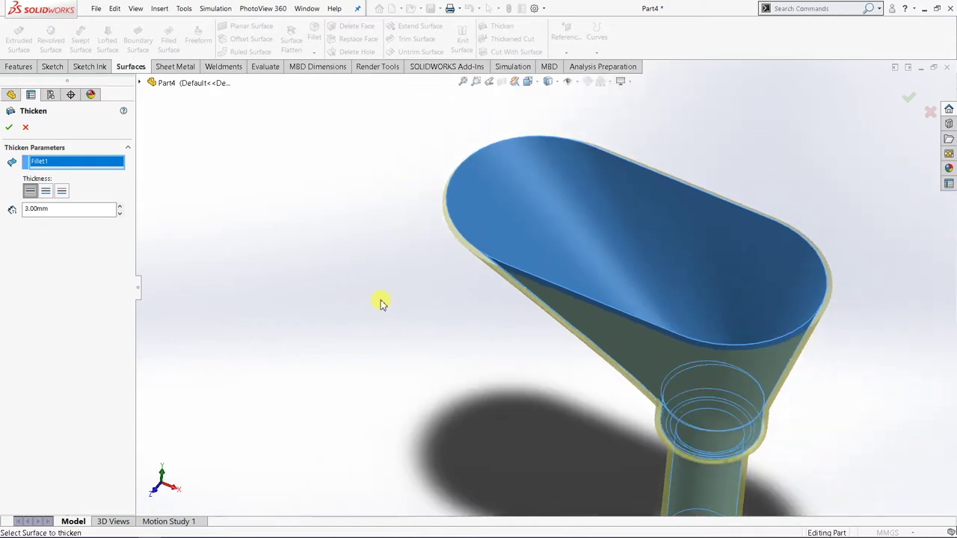
pyautogui.scroll(5, 568, 383)
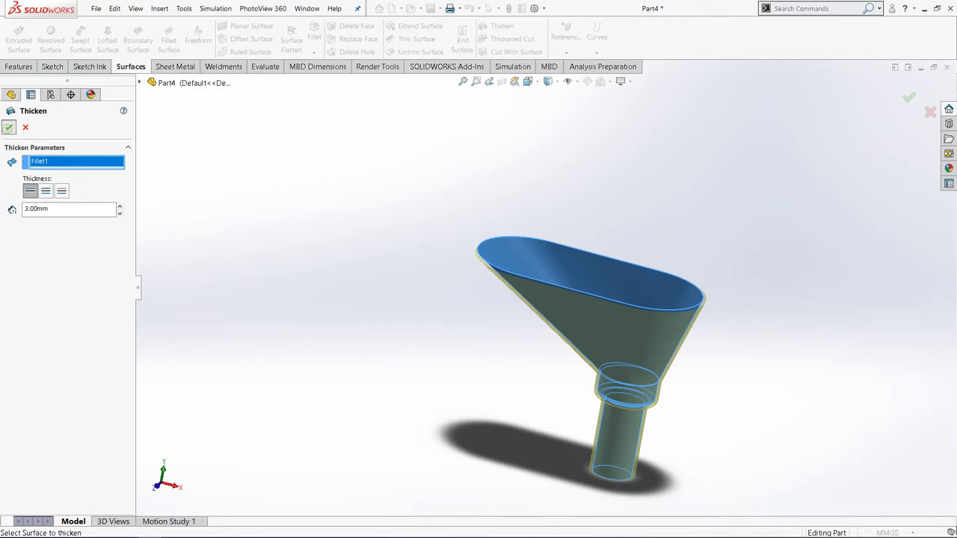
pyautogui.press('Return')
# Examine the thickened funnel from above, the side and below, including the spout's wall and outer face.
pyautogui.scroll(2, 572, 352)
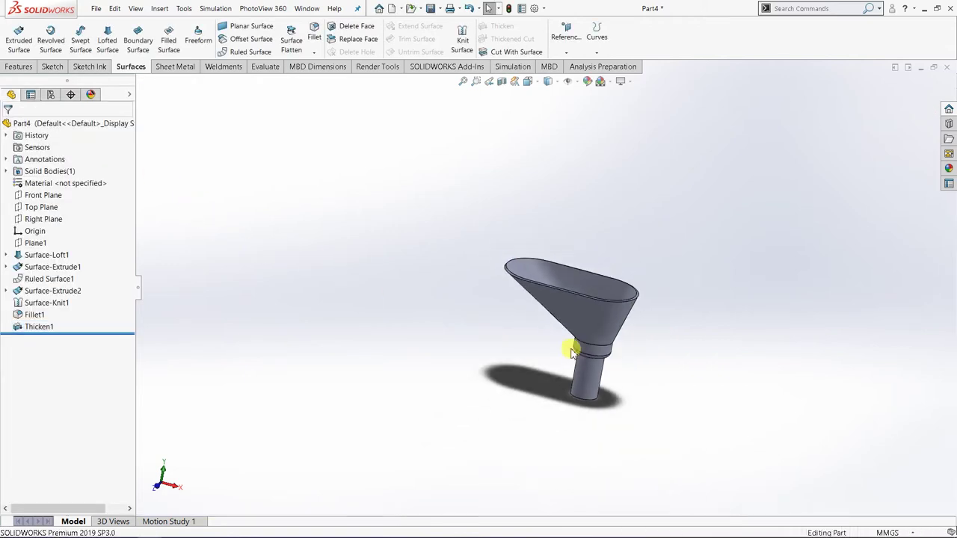
pyautogui.moveTo(571, 351); pyautogui.dragTo(573, 446, button='middle')
pyautogui.scroll(-5, 590, 340)
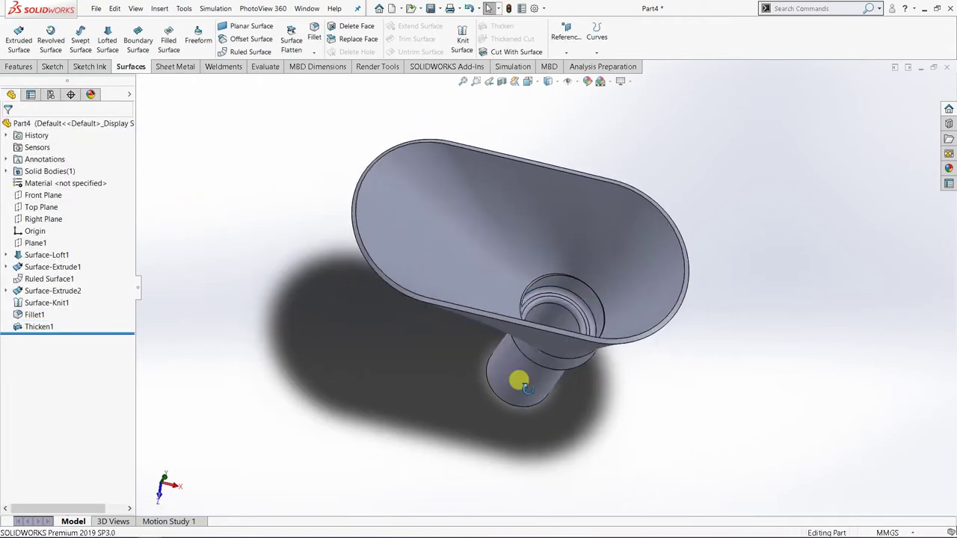
pyautogui.moveTo(521, 384); pyautogui.dragTo(523, 210, button='middle')
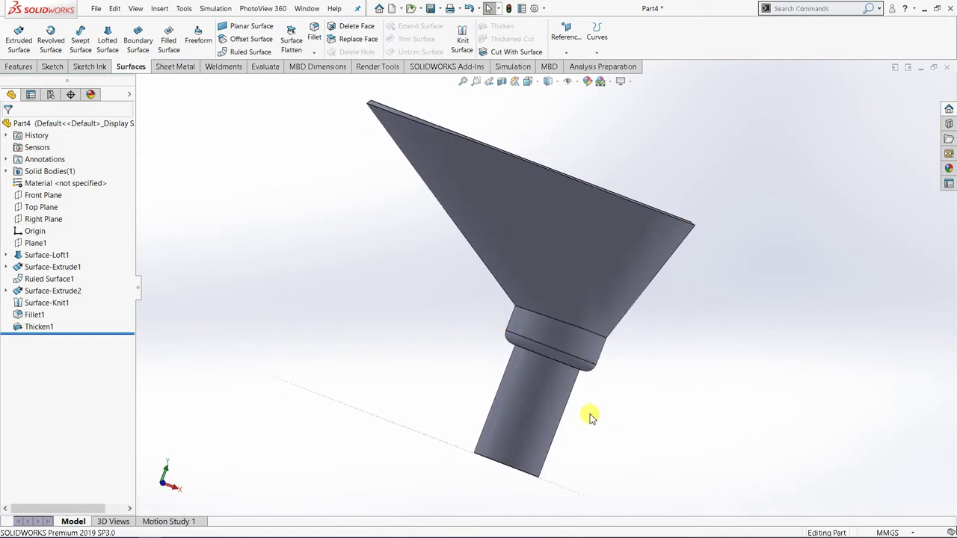
pyautogui.moveTo(589, 416); pyautogui.dragTo(576, 275, button='middle')
pyautogui.scroll(3, 496, 348)
pyautogui.scroll(-3, 568, 278)
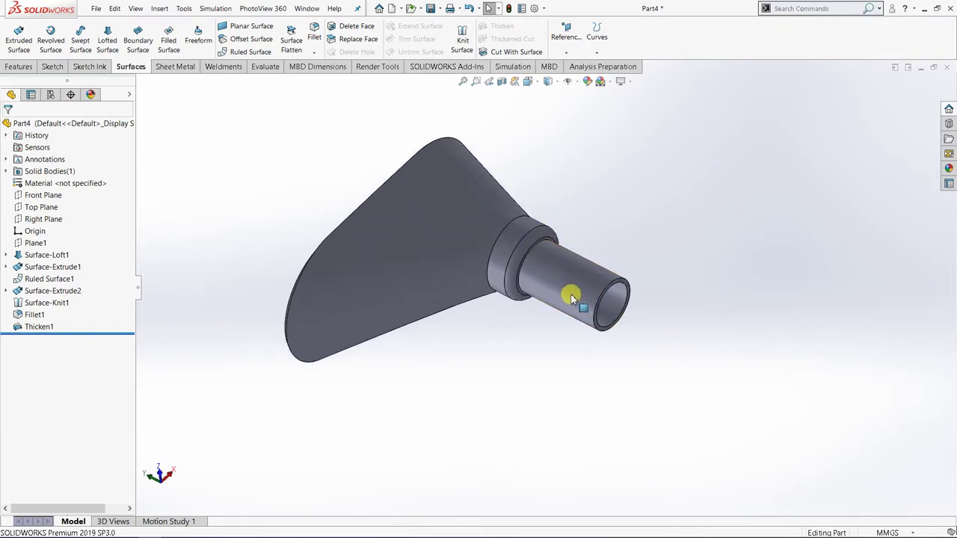
pyautogui.scroll(-4, 552, 292)
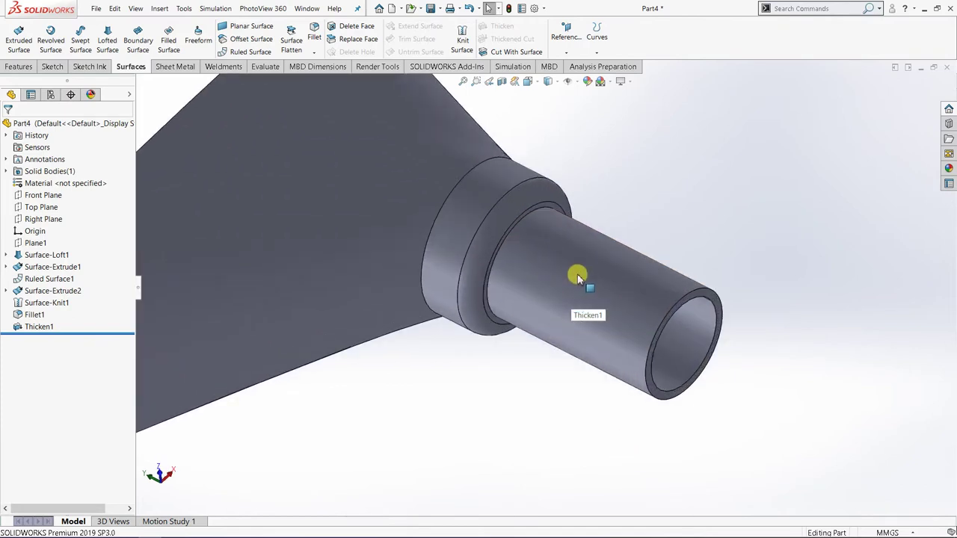
pyautogui.click(577, 273)
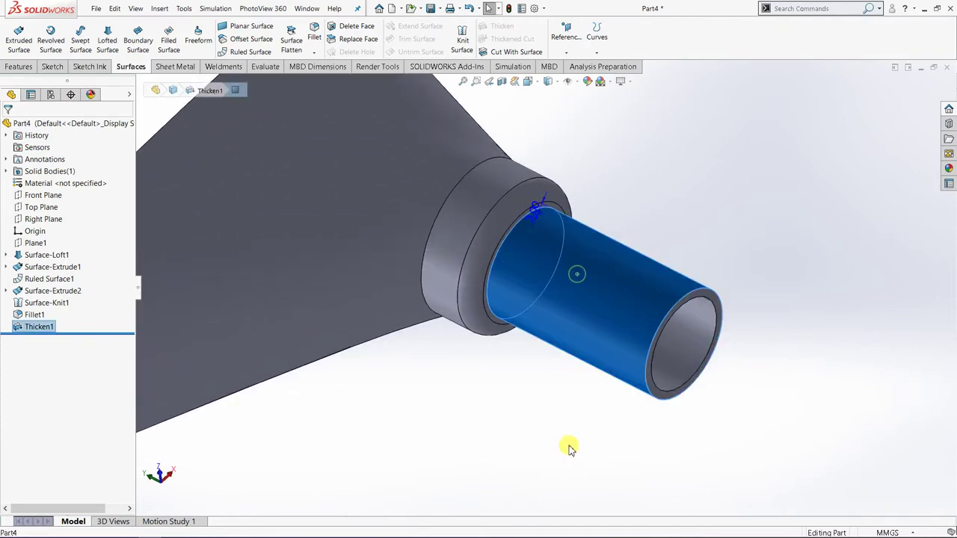
pyautogui.click(708, 184)
pyautogui.scroll(2, 695, 187)
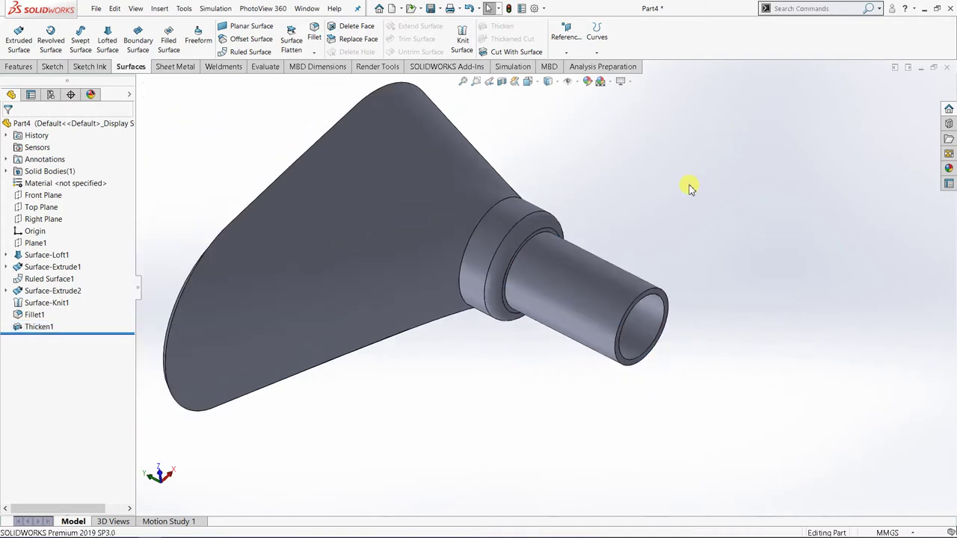
# Start a sketch on the Front Plane, check the funnel in the front view, and return to an isometric view.
pyautogui.click(47, 196)
pyautogui.moveTo(533, 346); pyautogui.dragTo(137, 153, button='middle')
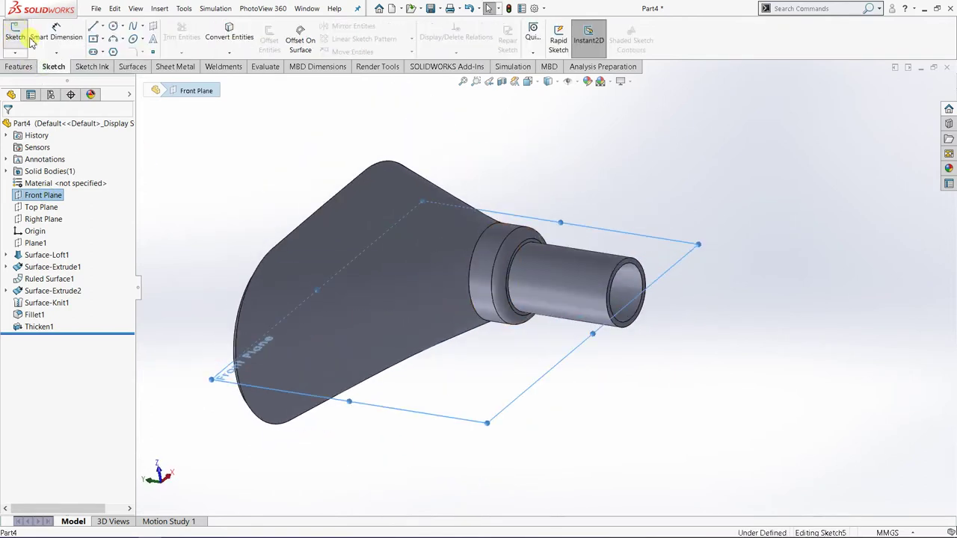
pyautogui.click(18, 34)
pyautogui.click(528, 81)
pyautogui.click(587, 133)
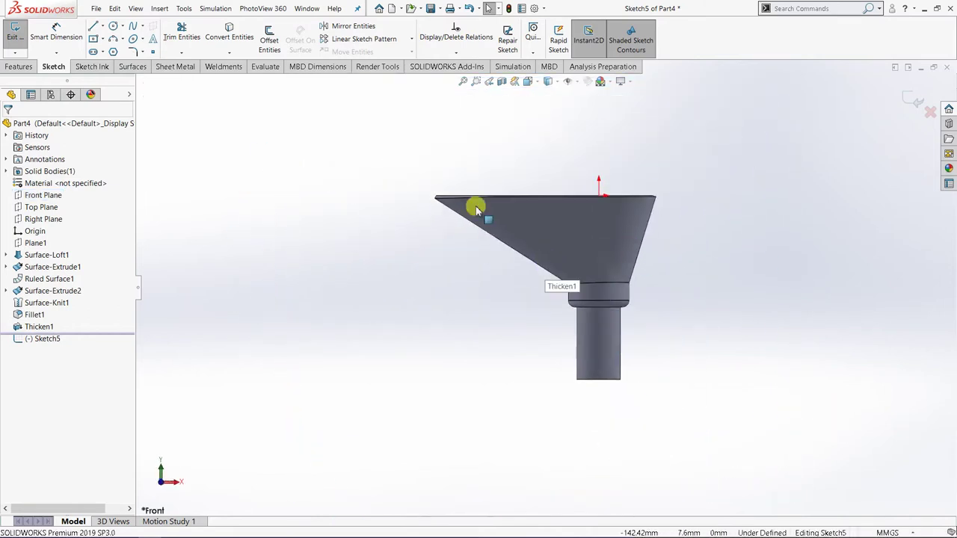
pyautogui.hotkey('ctrl', '7')
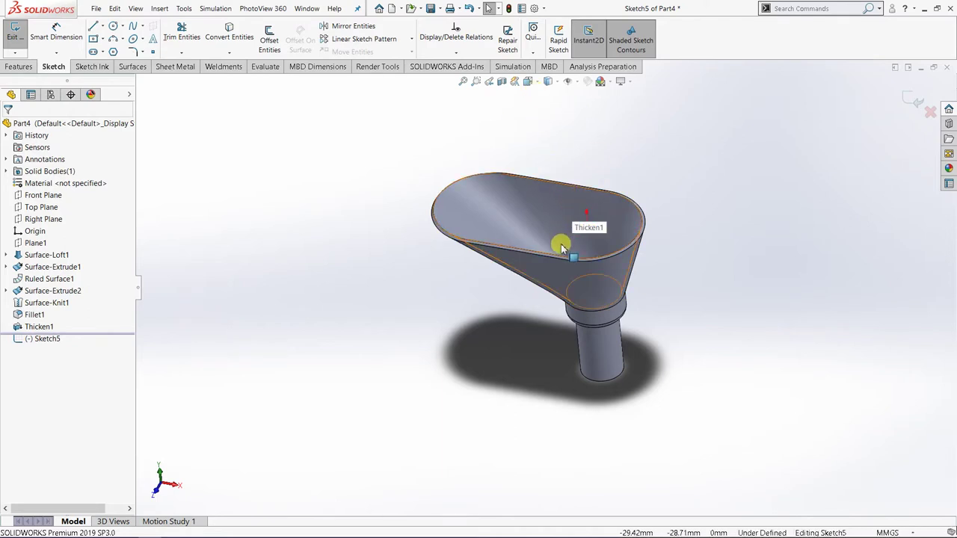
pyautogui.scroll(-2, 565, 242)
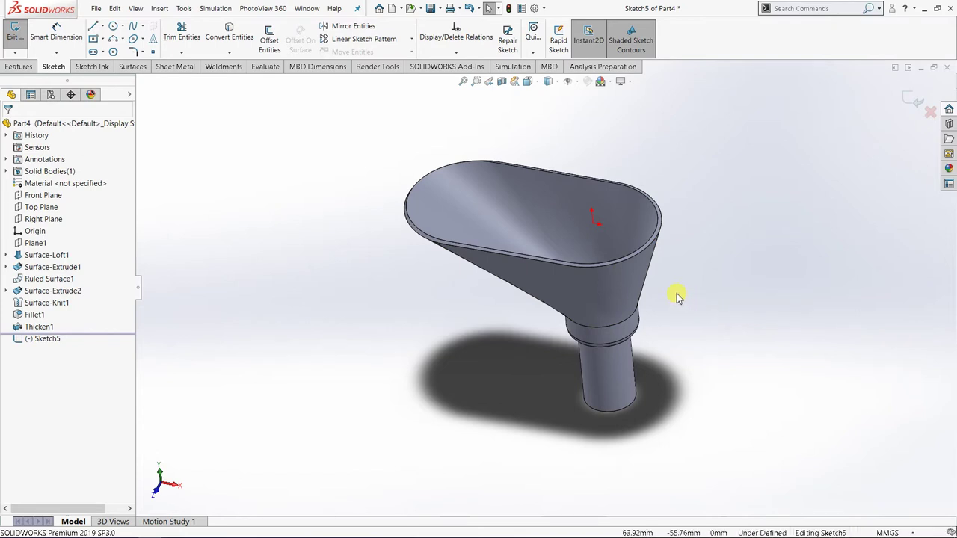
# Sketch a vertical straight slot on the spout's centreline, about 43 mm between arc centres and 11 mm wide.
pyautogui.scroll(-2, 608, 274)
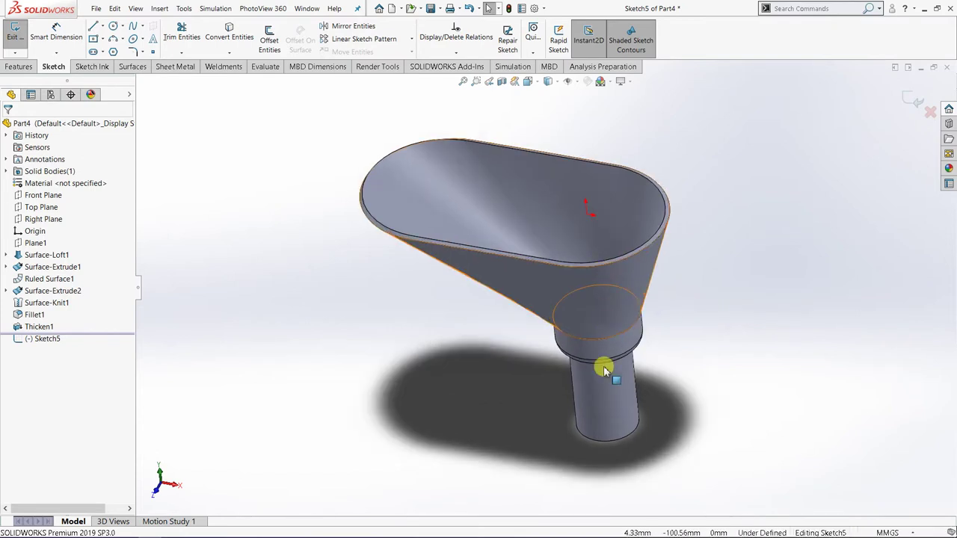
pyautogui.click(527, 81)
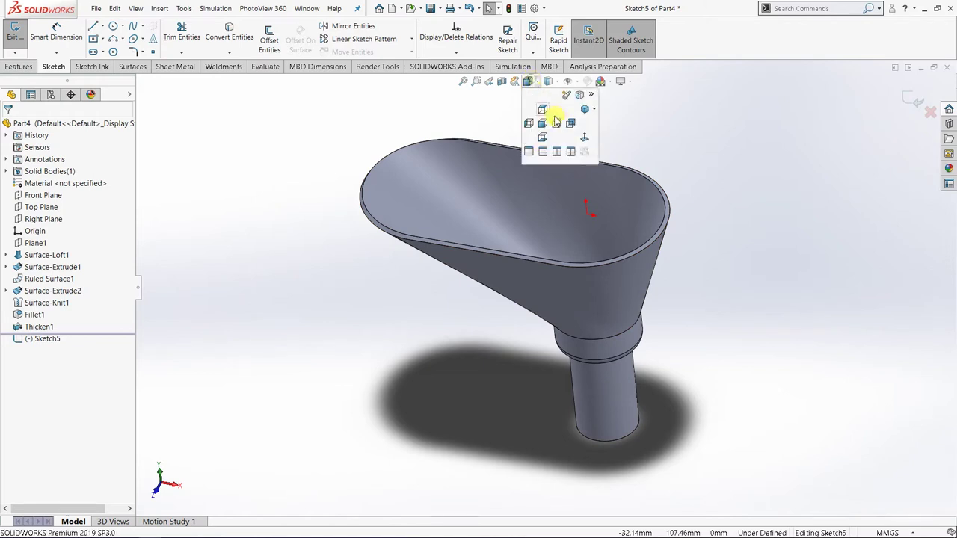
pyautogui.click(584, 139)
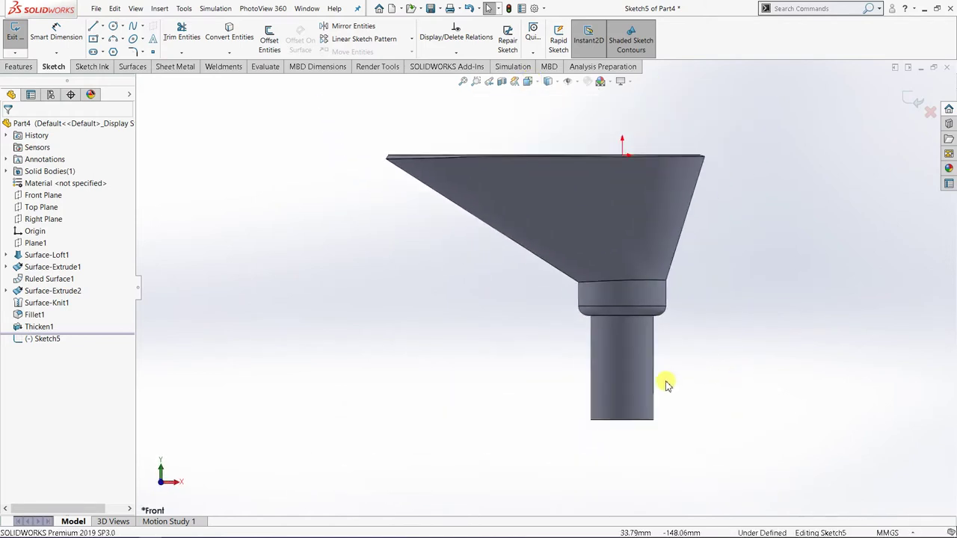
pyautogui.scroll(-4, 666, 384)
pyautogui.scroll(-1, 628, 348)
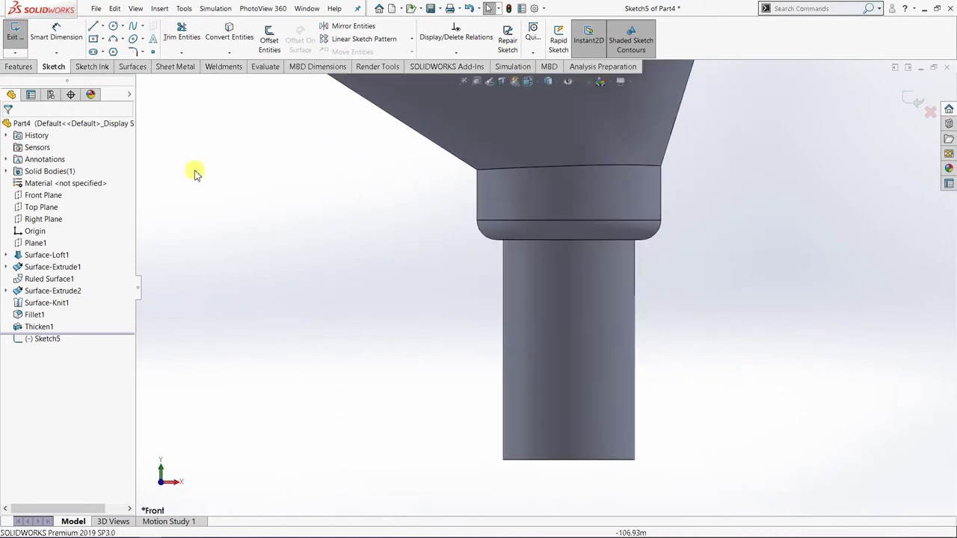
pyautogui.click(103, 52)
pyautogui.click(108, 65)
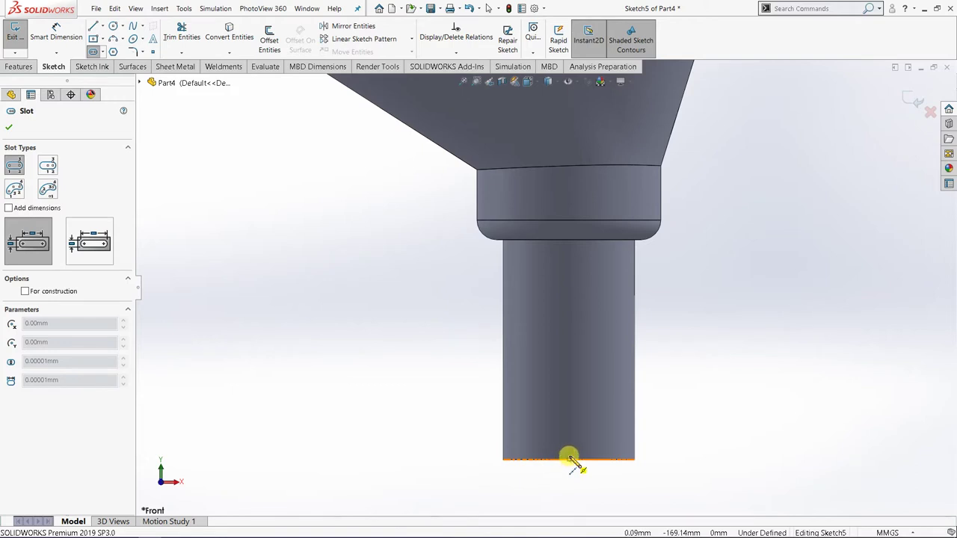
pyautogui.click(568, 458)
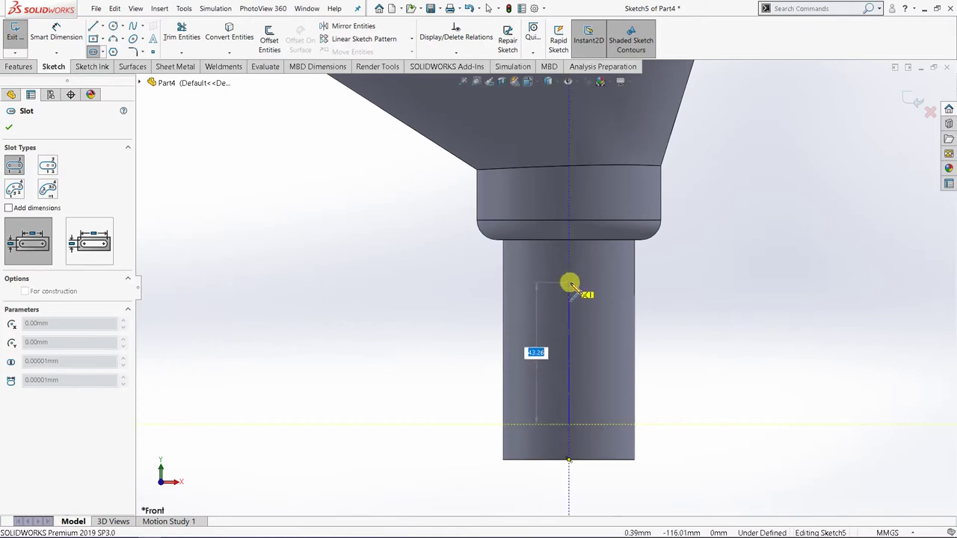
pyautogui.click(570, 284)
pyautogui.click(586, 298)
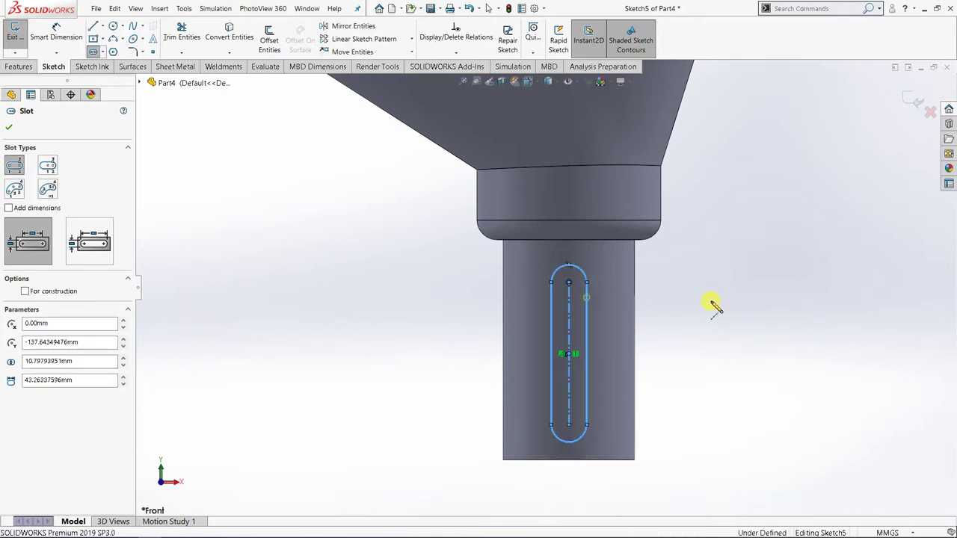
# Dimension the slot's lower end arc with a radius of 5 mm.
pyautogui.rightClick(711, 303)
pyautogui.click(824, 239)
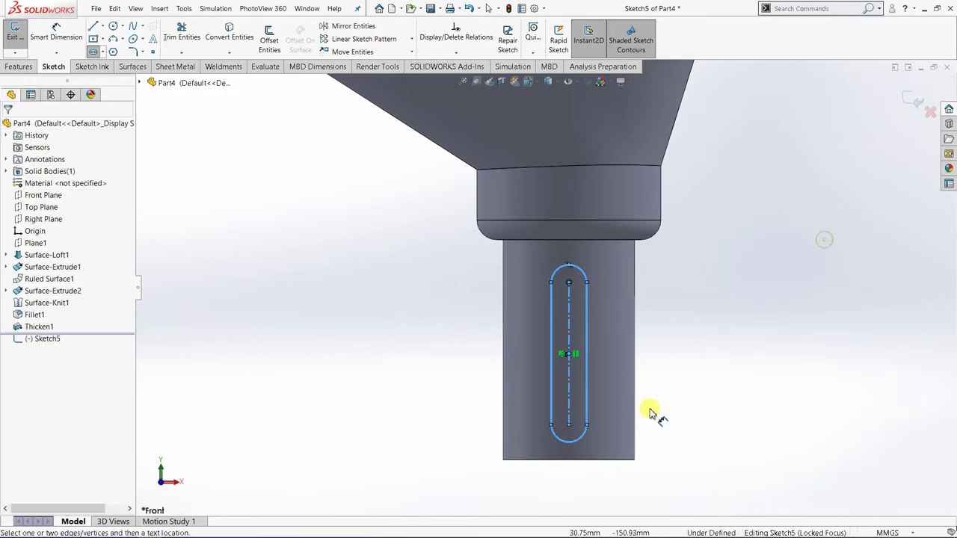
pyautogui.click(580, 441)
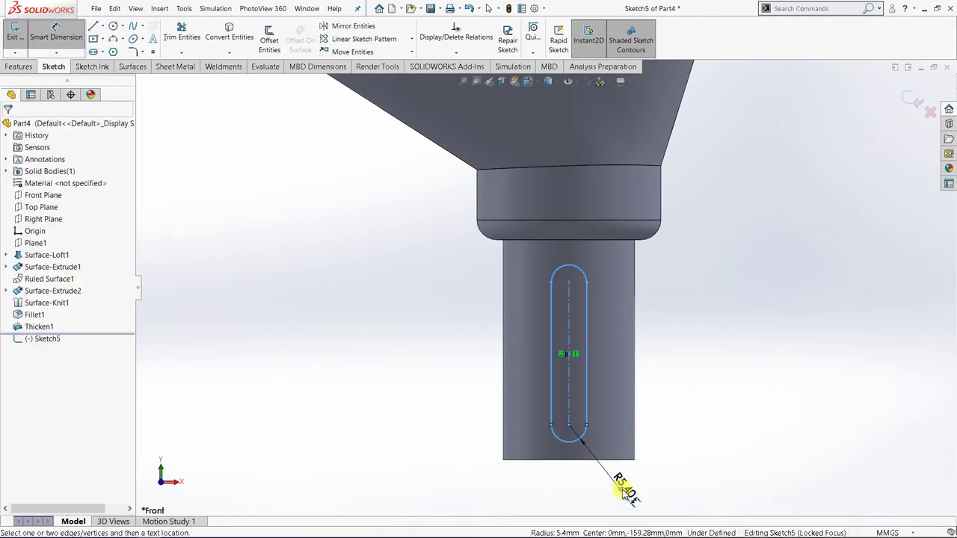
pyautogui.click(624, 489)
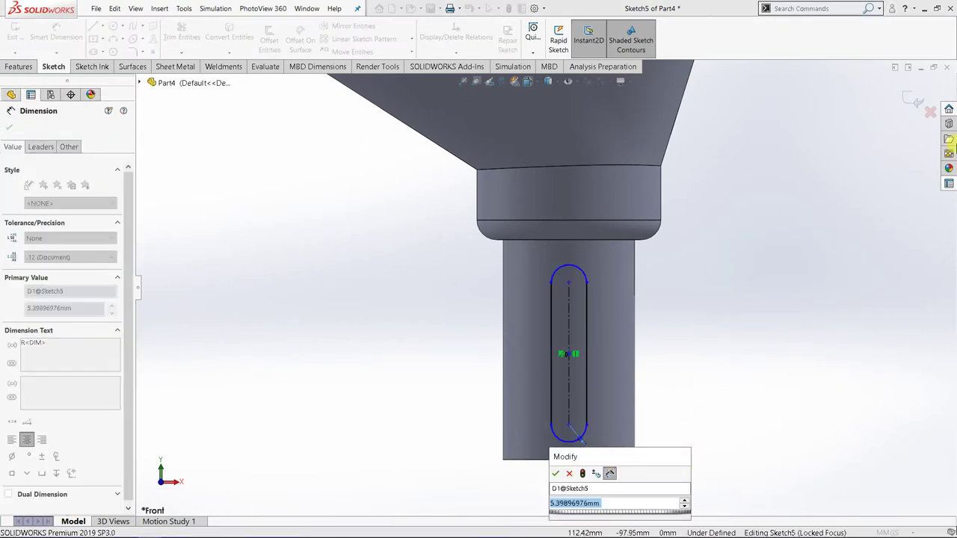
pyautogui.write('5')
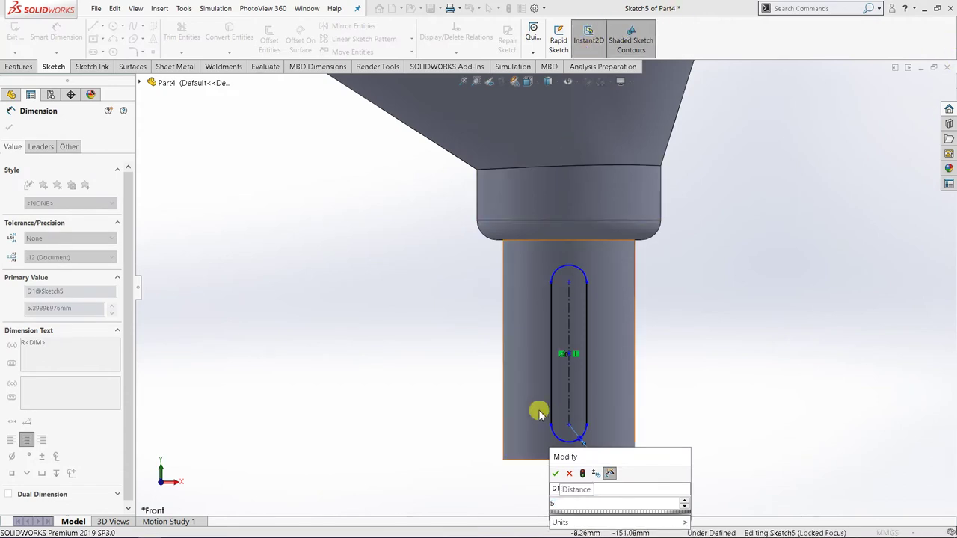
pyautogui.click(556, 475)
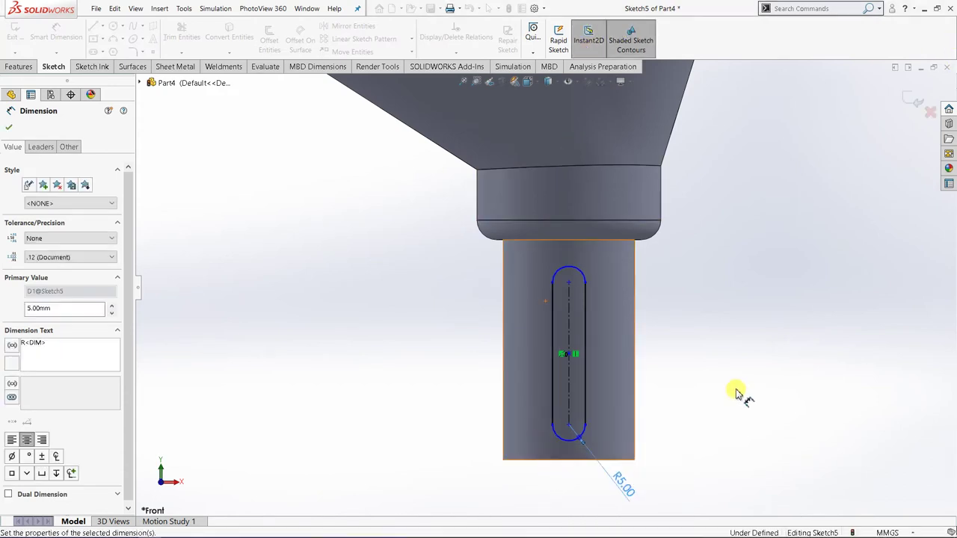
# Dimension the slot's centreline length as 40 mm between the arc centres.
pyautogui.click(608, 385)
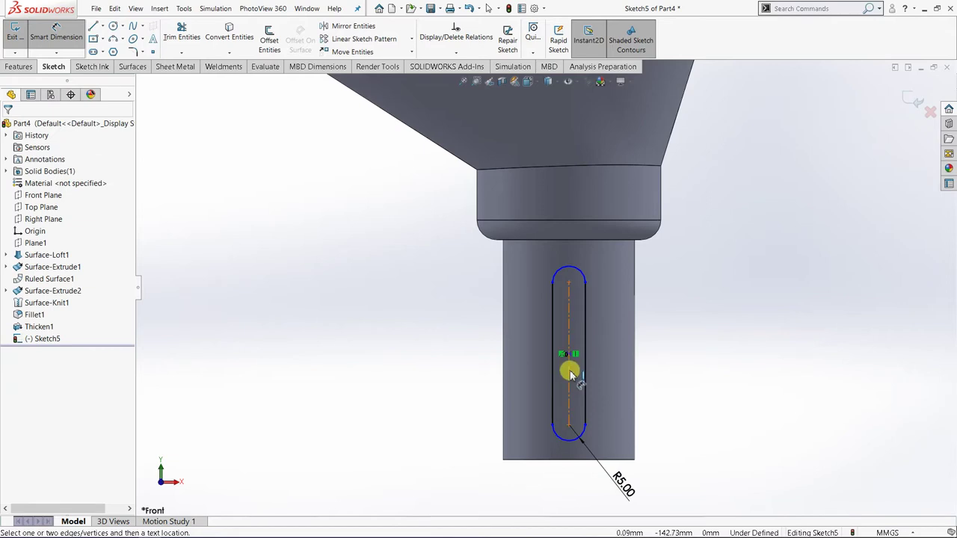
pyautogui.click(569, 373)
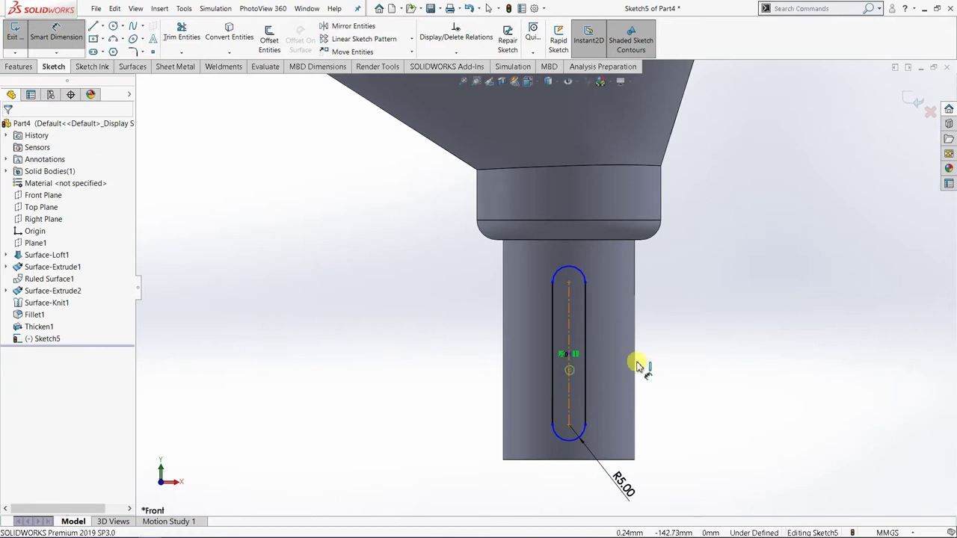
pyautogui.click(801, 347)
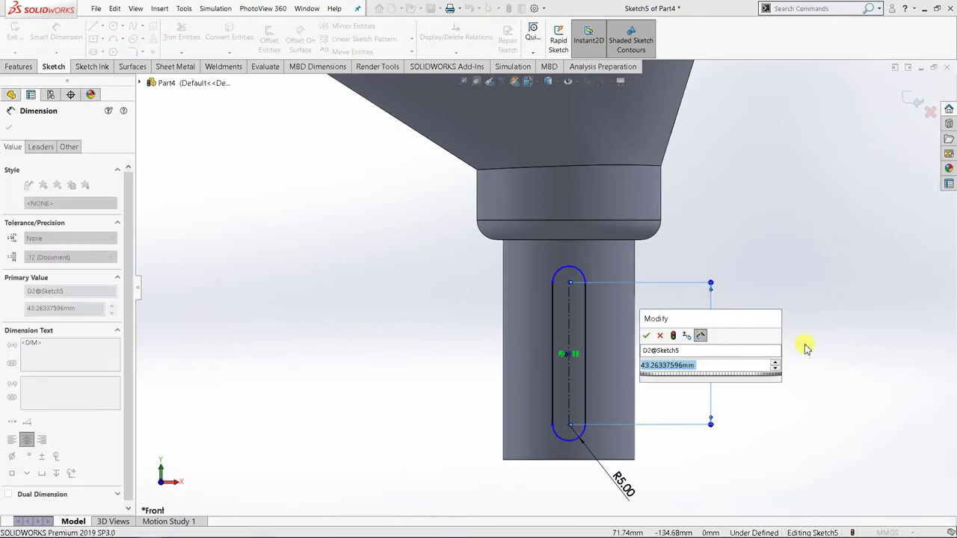
pyautogui.write('40')
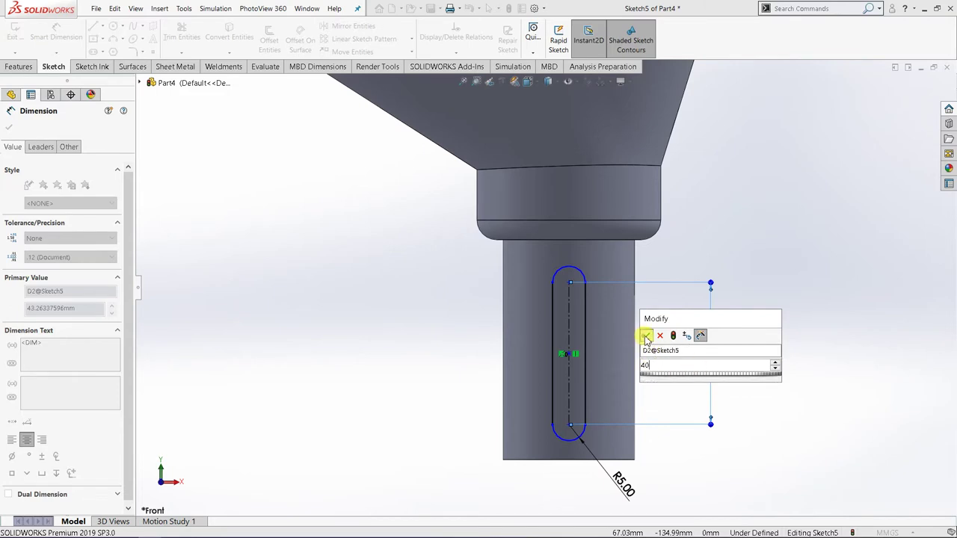
pyautogui.click(645, 336)
pyautogui.press('Escape')
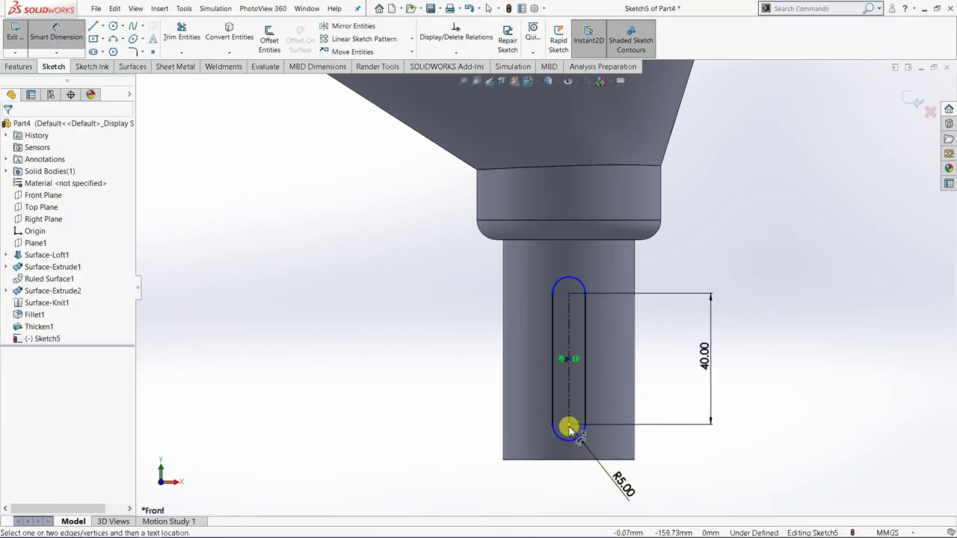
# Dimension the slot's lower arc centre 12 mm above the spout's bottom edge and finish dimensioning.
pyautogui.click(568, 427)
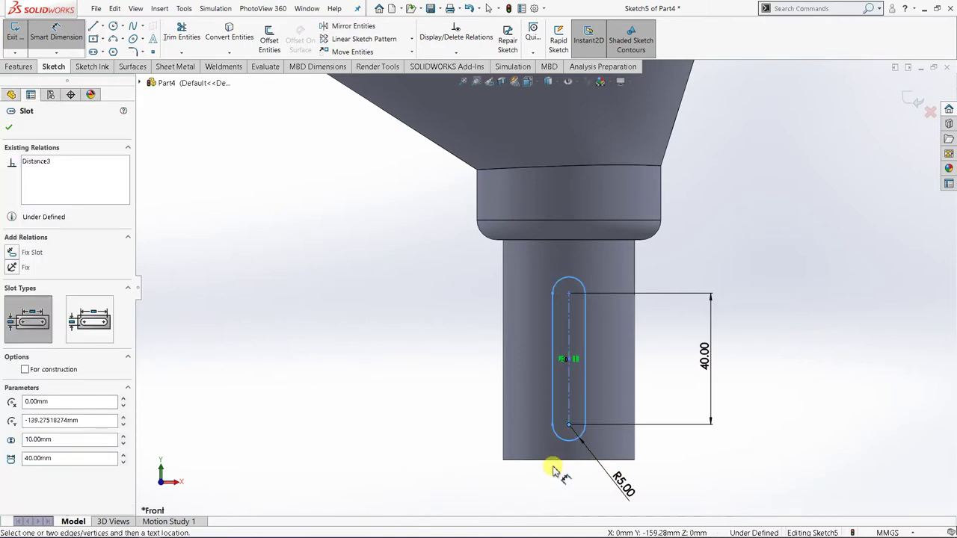
pyautogui.click(557, 465)
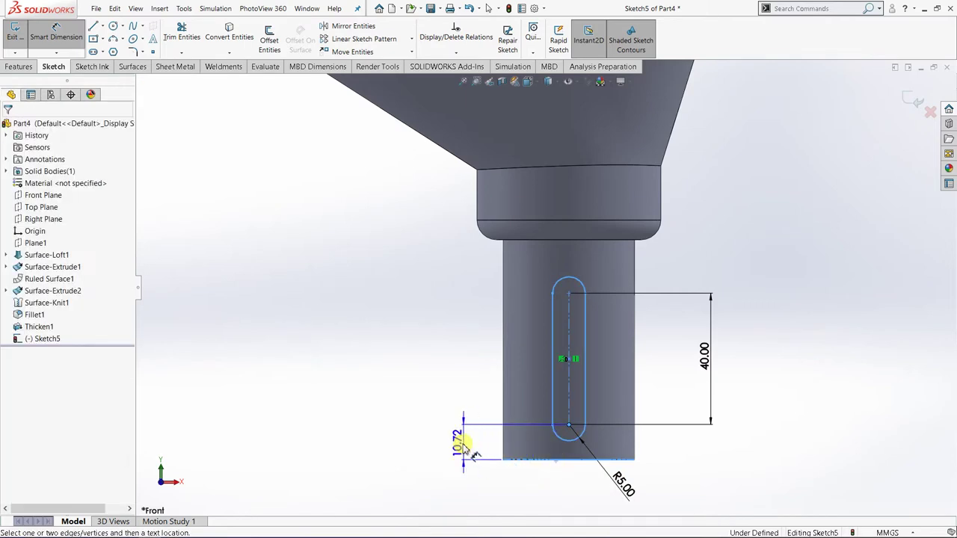
pyautogui.click(439, 443)
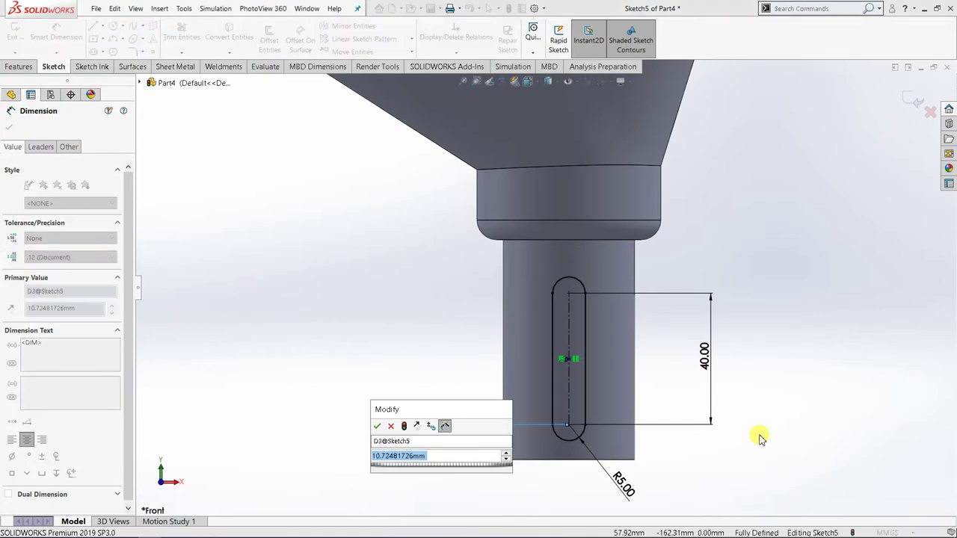
pyautogui.write('12')
pyautogui.click(377, 427)
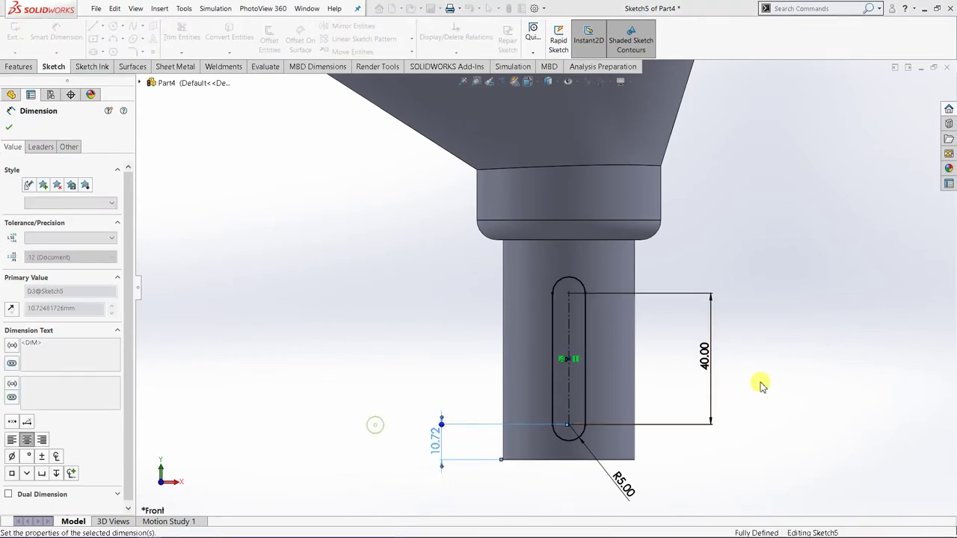
pyautogui.click(762, 380)
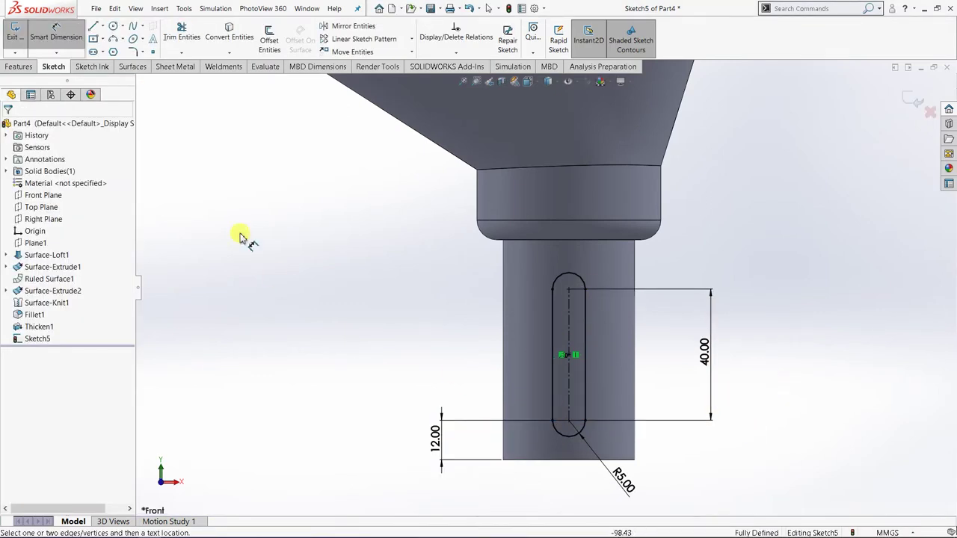
pyautogui.rightClick(253, 258)
pyautogui.click(284, 287)
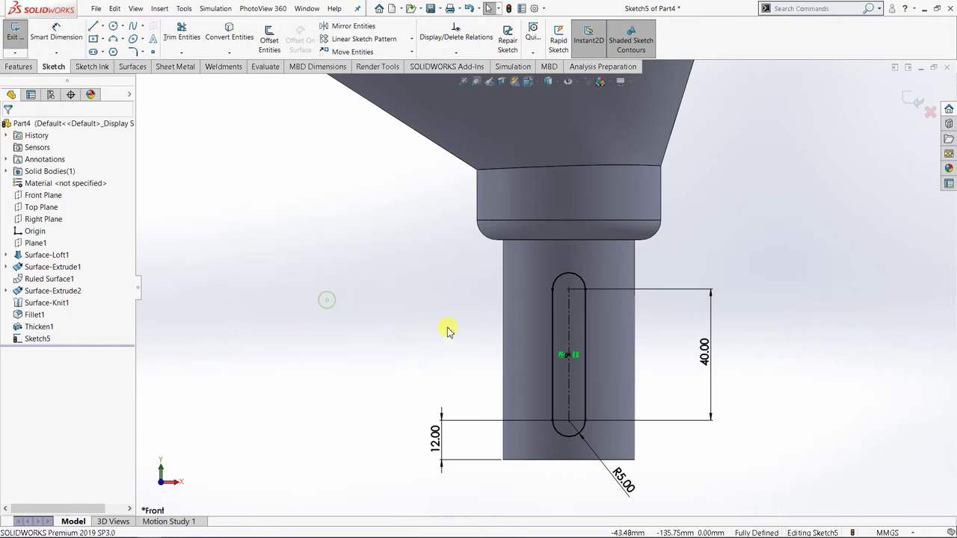
# Examine the slot sketch against the funnel's loft, collar and spout from an angled view.
pyautogui.moveTo(448, 326)
pyautogui.mouseDown(button='middle')
pyautogui.moveTo(491, 300)
pyautogui.moveTo(441, 325)
pyautogui.moveTo(553, 217)
pyautogui.mouseUp(button='middle')
pyautogui.scroll(3, 457, 305)
pyautogui.click(570, 188)
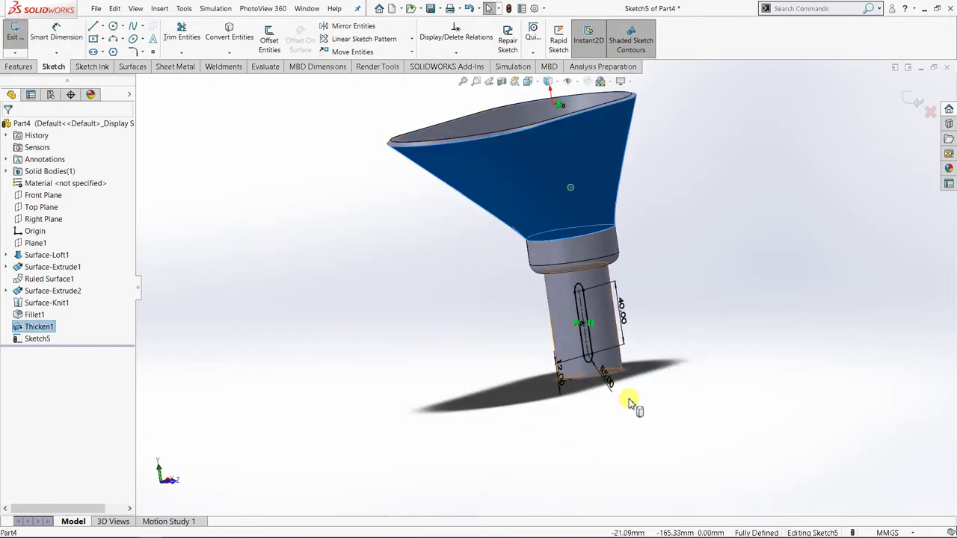
pyautogui.click(646, 219)
pyautogui.click(619, 241)
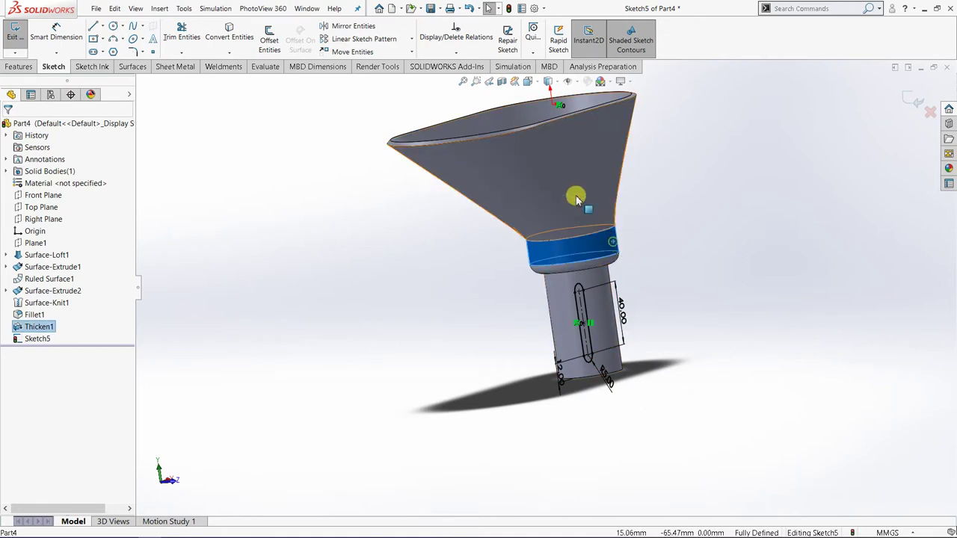
pyautogui.click(572, 196)
pyautogui.click(605, 263)
pyautogui.click(811, 295)
pyautogui.scroll(-3, 549, 338)
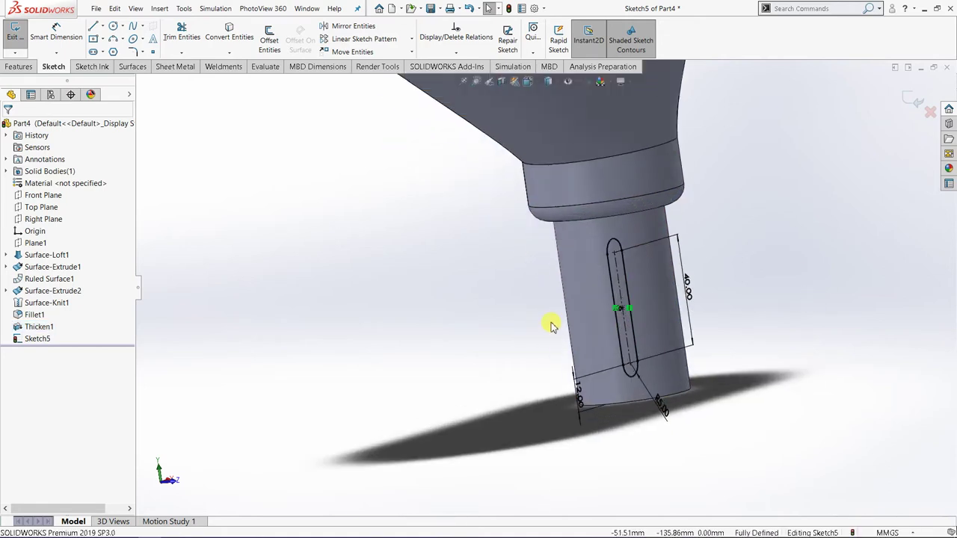
pyautogui.moveTo(625, 305); pyautogui.dragTo(572, 310, button='middle')
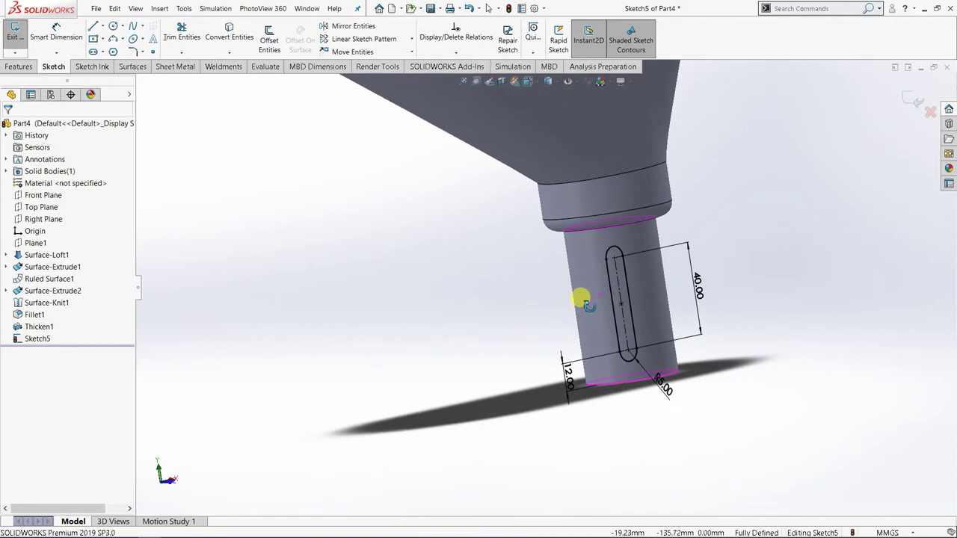
pyautogui.scroll(2, 647, 270)
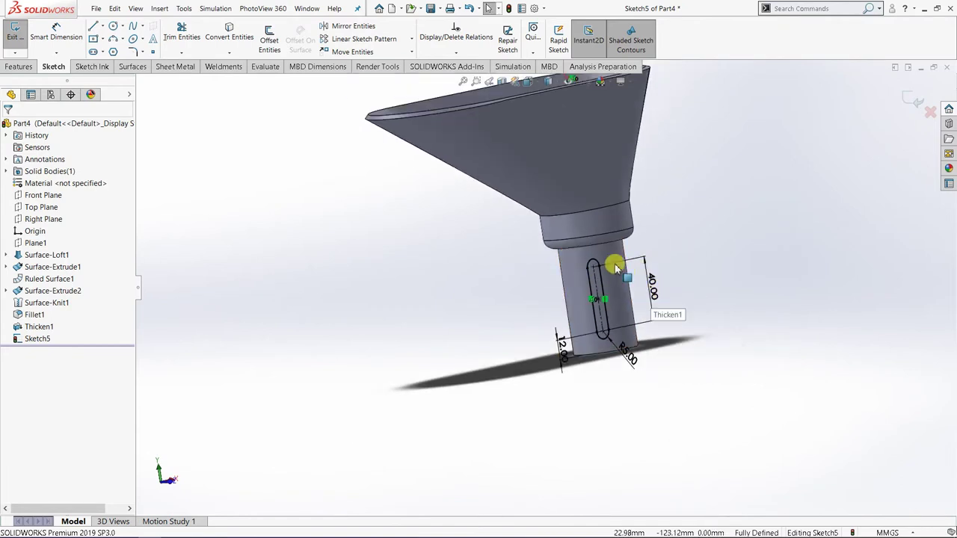
pyautogui.scroll(-2, 613, 263)
# Extrude the slot sketch as a surface with a Mid Plane depth of 50 mm, passing through both sides of the spout.
pyautogui.click(133, 67)
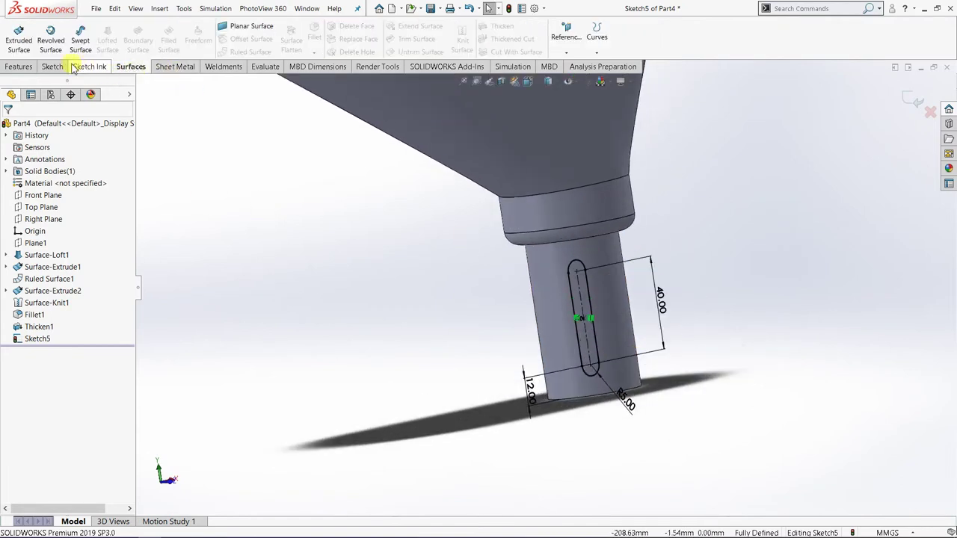
pyautogui.click(20, 47)
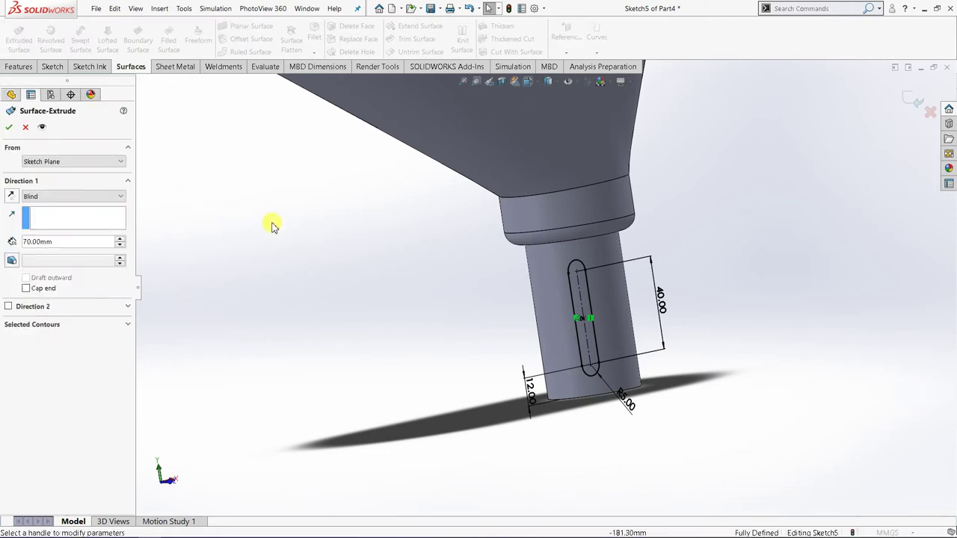
pyautogui.moveTo(293, 247); pyautogui.dragTo(337, 215, button='middle')
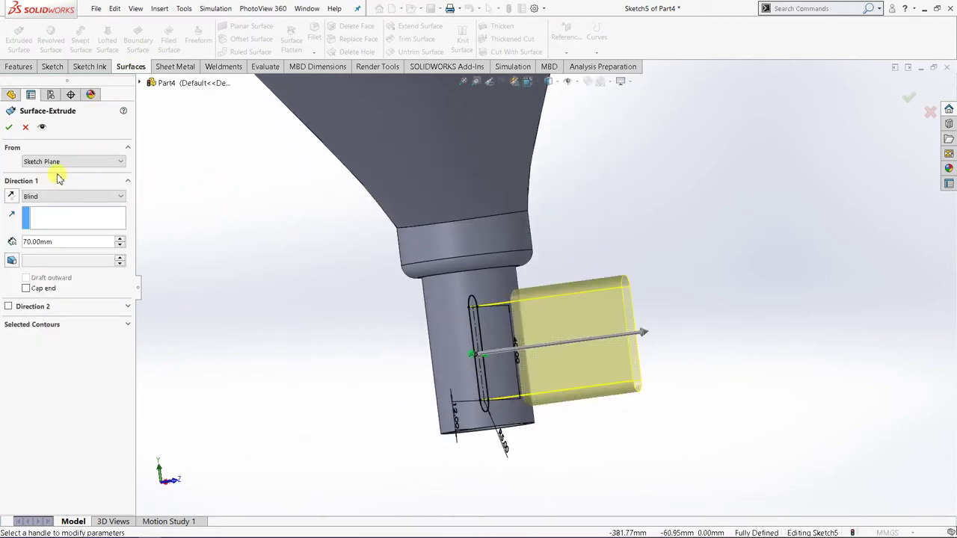
pyautogui.click(68, 196)
pyautogui.click(71, 266)
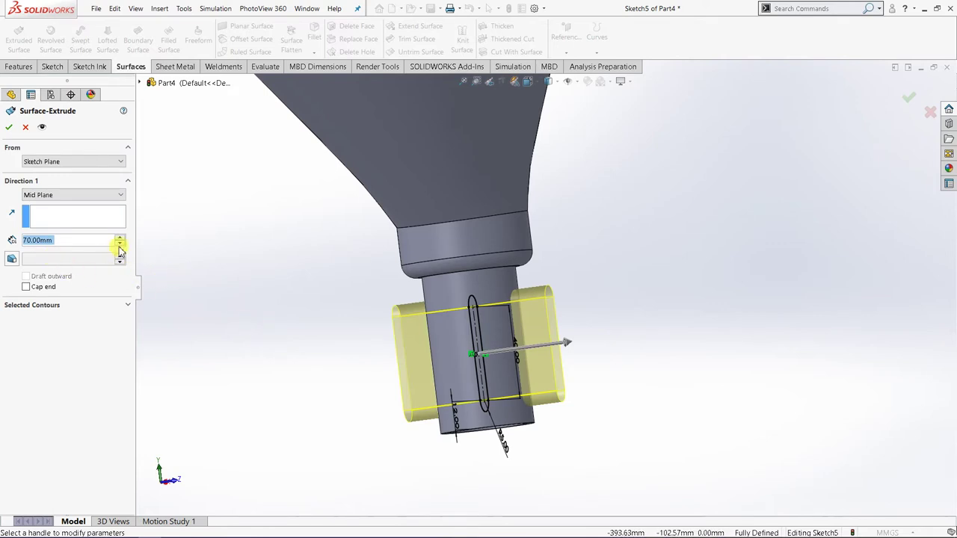
pyautogui.click(120, 245)
pyautogui.click(121, 246)
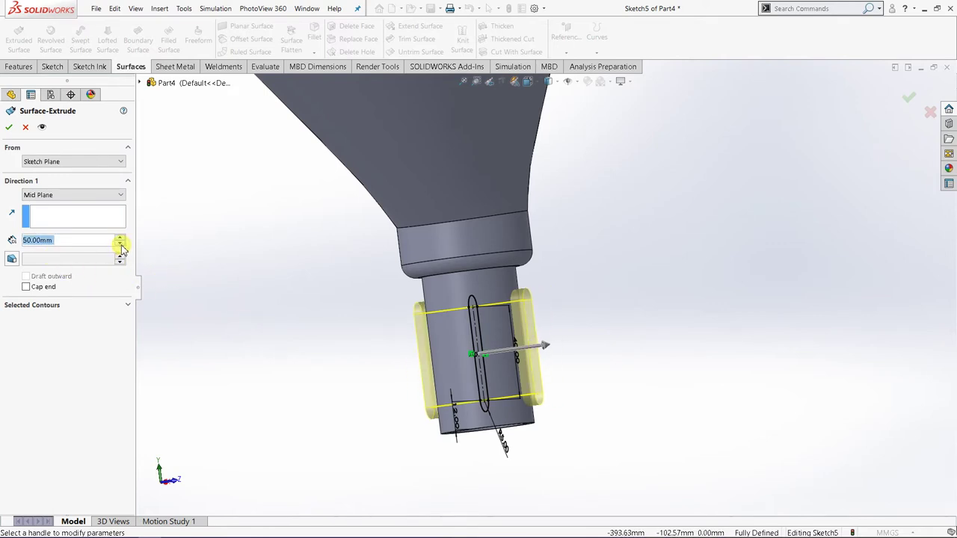
pyautogui.scroll(-5, 514, 337)
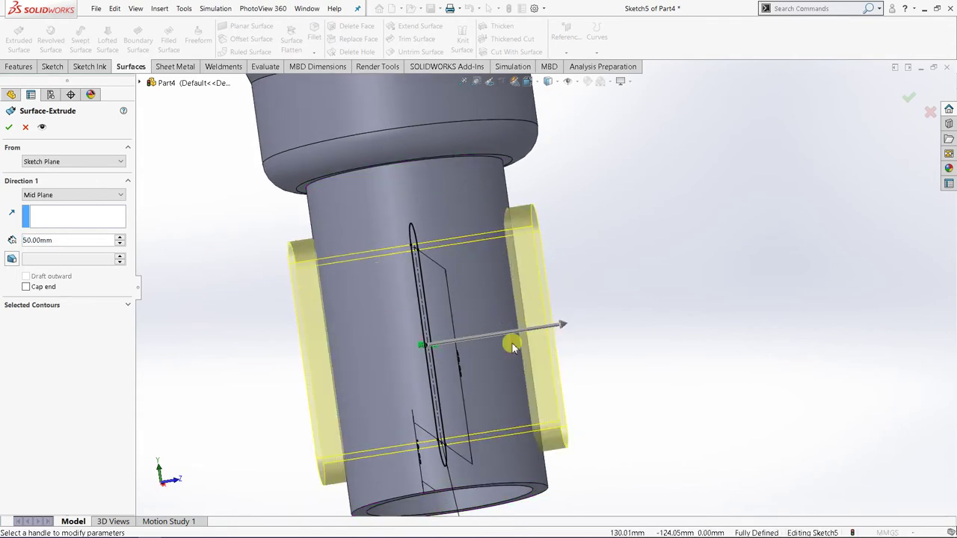
pyautogui.moveTo(519, 334); pyautogui.dragTo(491, 351, button='middle')
pyautogui.click(9, 127)
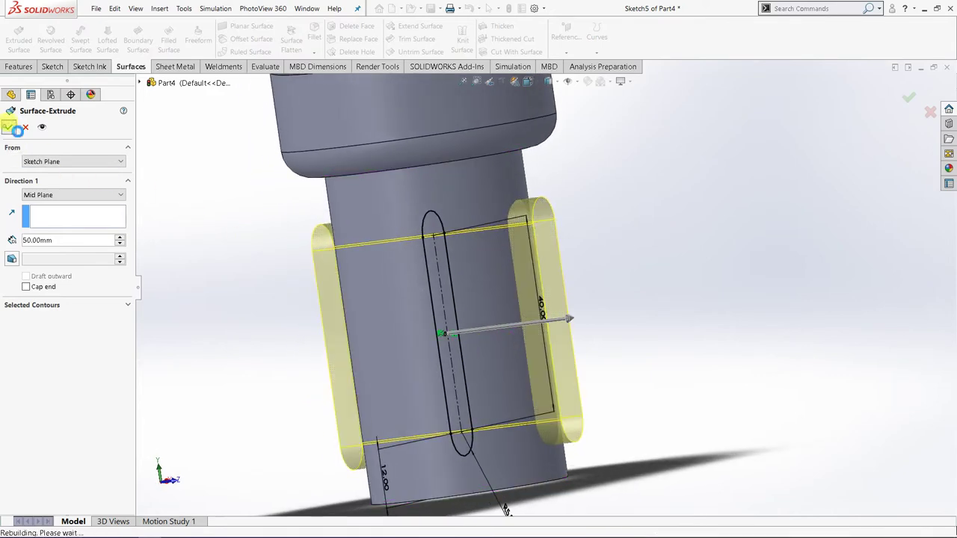
# Examine the thickened funnel body and the slot-shaped surface where it passes through both sides of the spout.
pyautogui.moveTo(284, 258); pyautogui.dragTo(408, 230, button='middle')
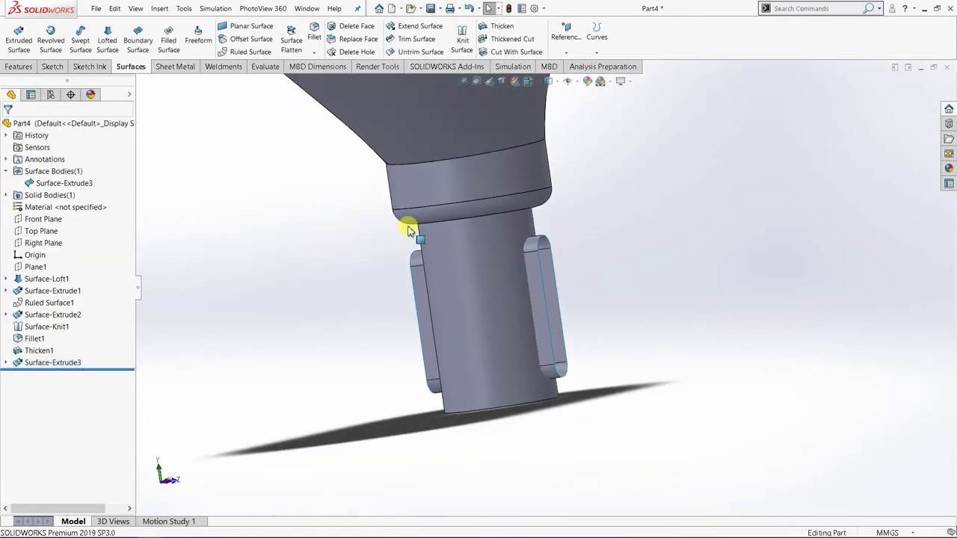
pyautogui.scroll(2, 506, 163)
pyautogui.scroll(-1, 516, 183)
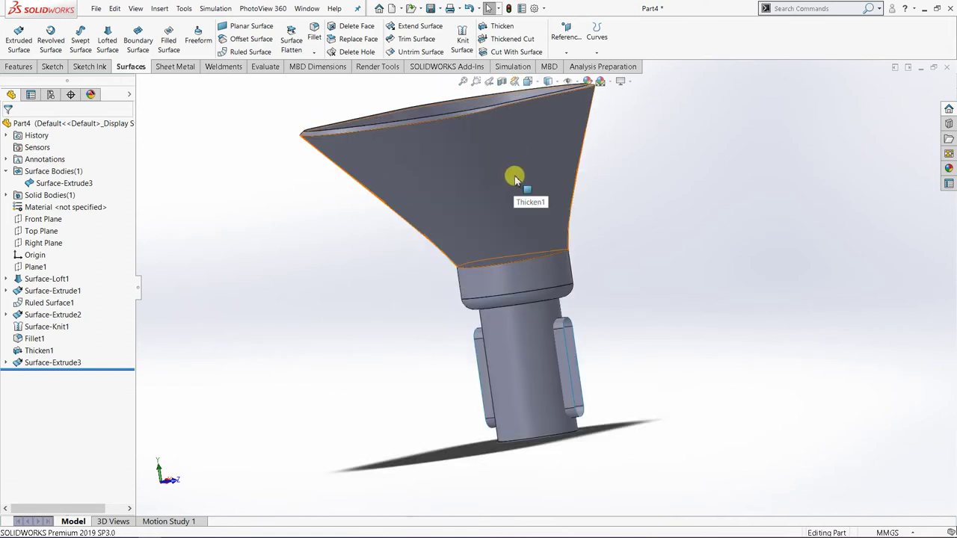
pyautogui.click(516, 168)
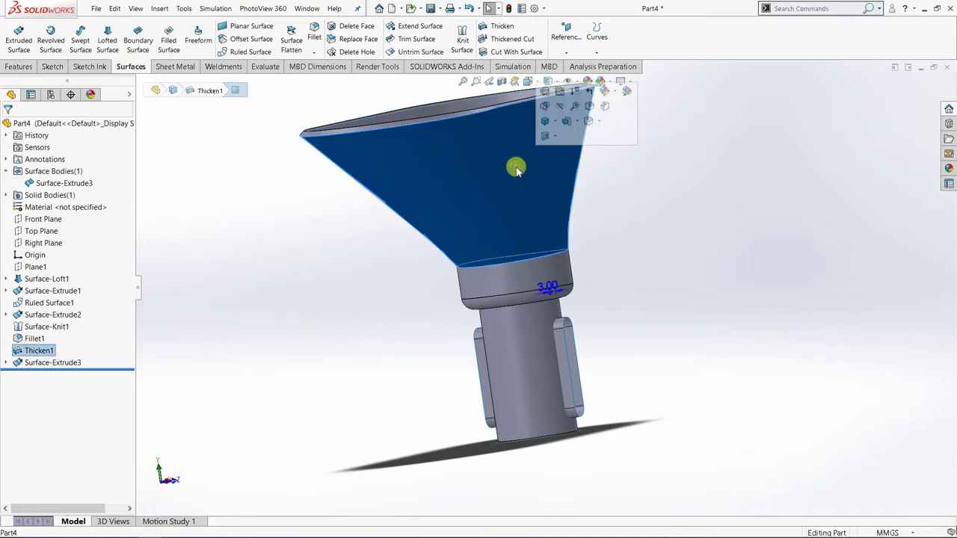
pyautogui.click(518, 280)
pyautogui.click(527, 349)
pyautogui.click(686, 277)
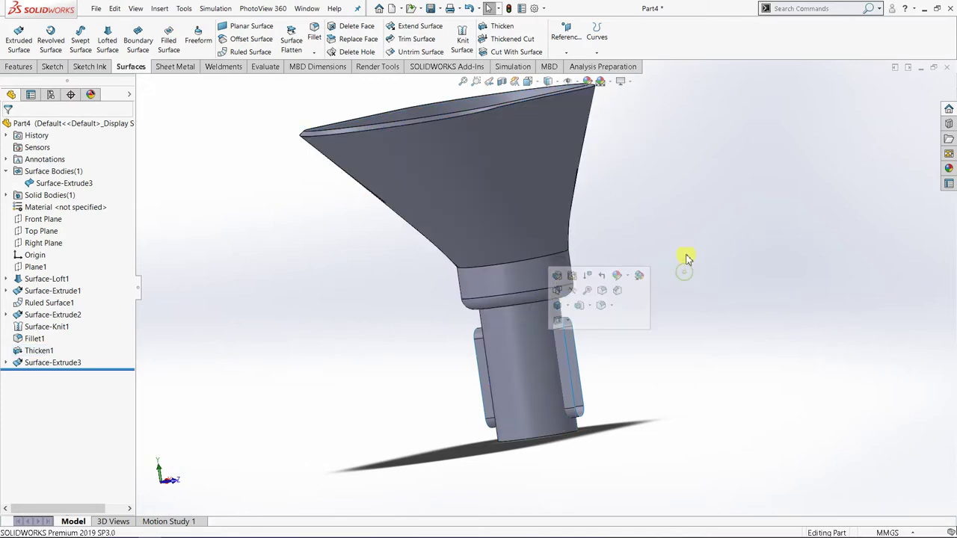
pyautogui.scroll(-3, 565, 348)
pyautogui.click(556, 324)
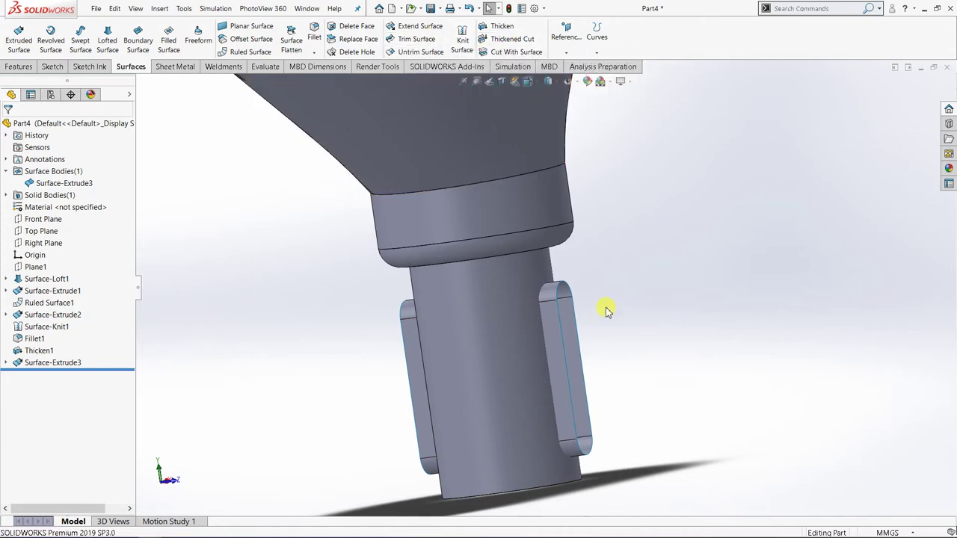
pyautogui.moveTo(560, 307); pyautogui.dragTo(536, 337, button='middle')
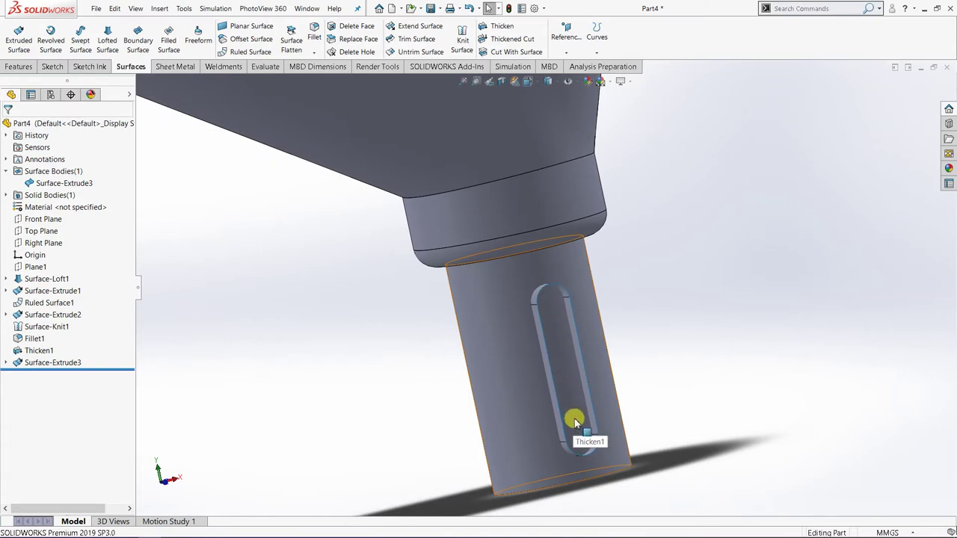
pyautogui.moveTo(551, 387); pyautogui.dragTo(418, 380, button='middle')
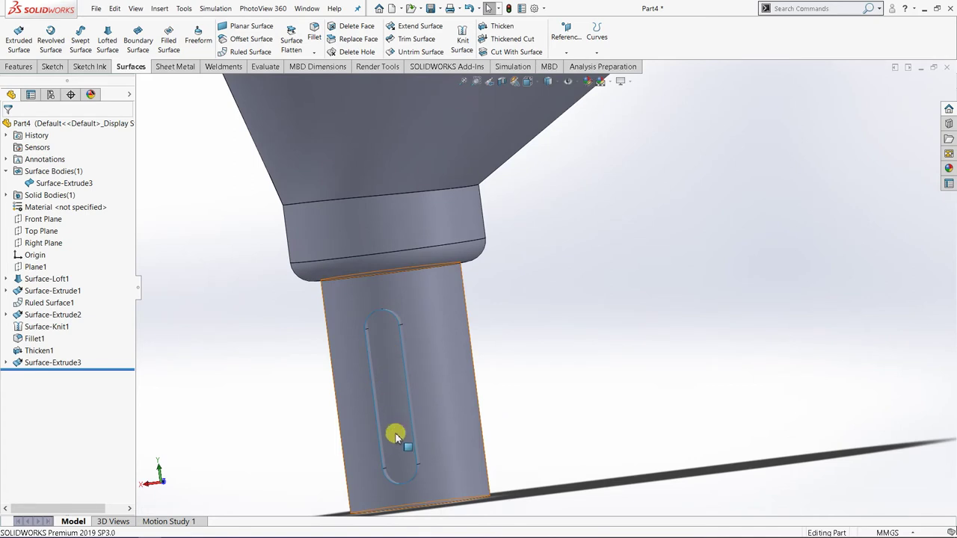
pyautogui.moveTo(461, 314); pyautogui.dragTo(291, 360, button='middle')
pyautogui.scroll(10, 397, 337)
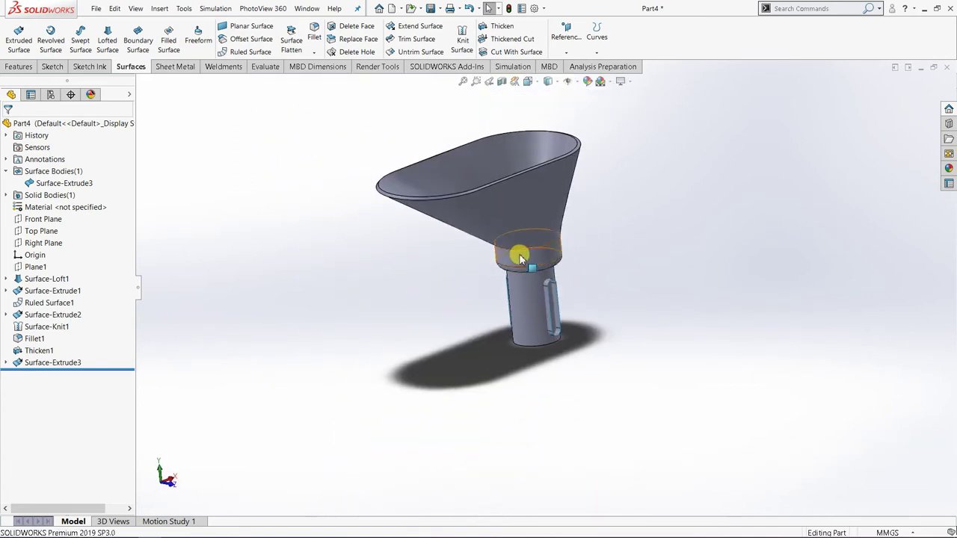
pyautogui.scroll(-3, 512, 252)
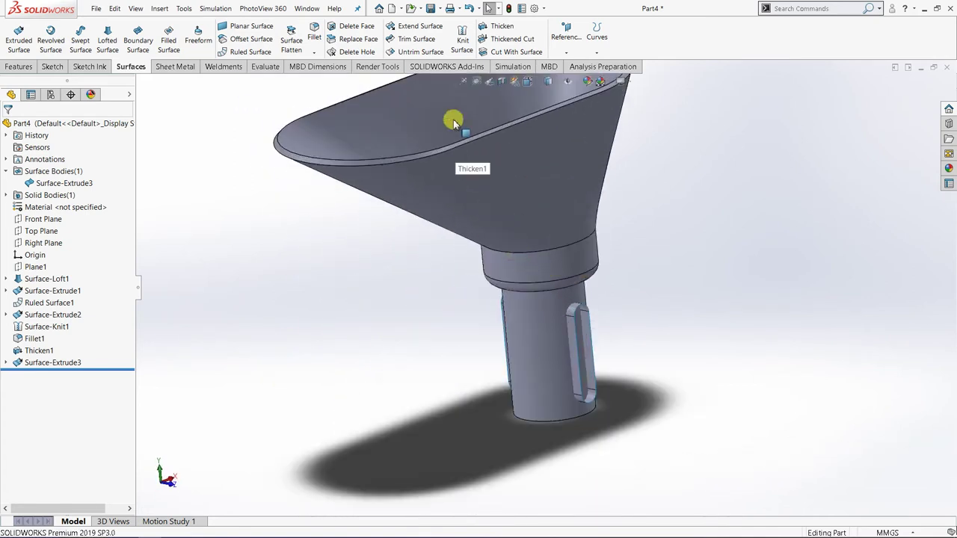
# Check the loft, collar and spout faces that belong to the thickened solid funnel body.
pyautogui.click(543, 181)
pyautogui.click(570, 327)
pyautogui.click(523, 279)
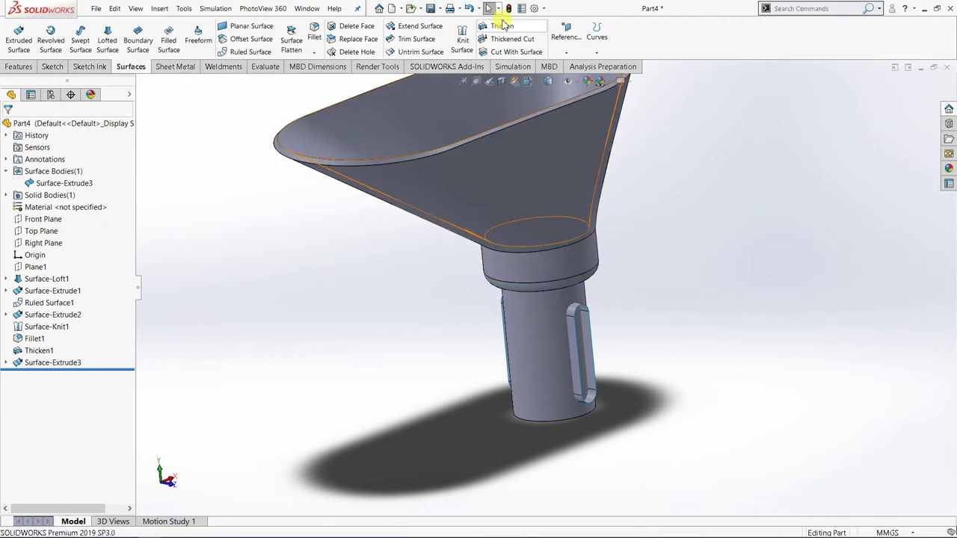
pyautogui.click(544, 201)
pyautogui.click(554, 351)
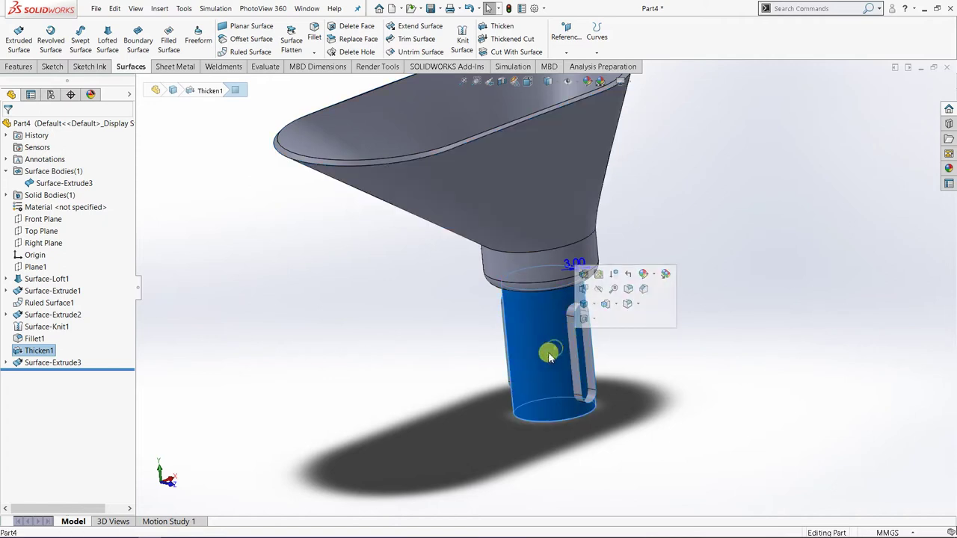
pyautogui.press('Escape')
pyautogui.scroll(-3, 538, 355)
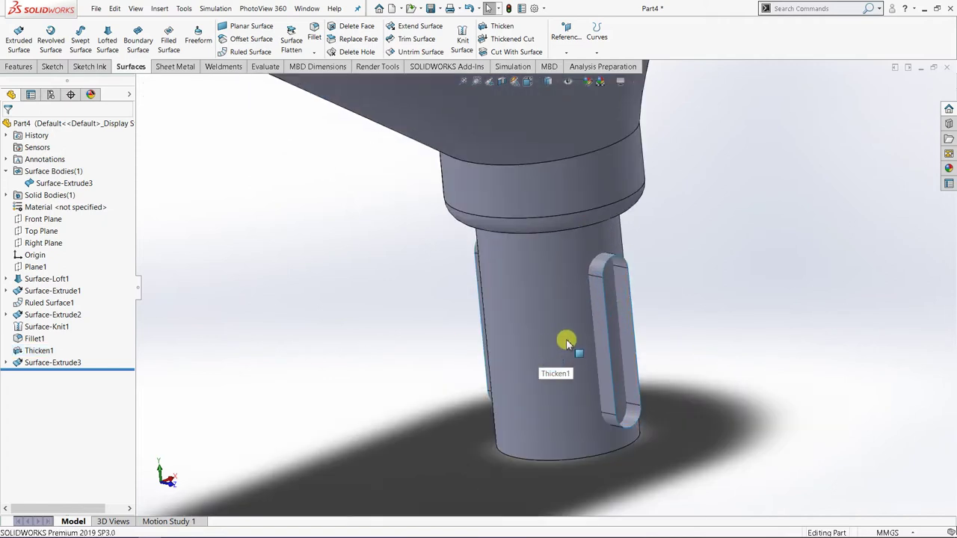
pyautogui.click(566, 337)
pyautogui.click(723, 387)
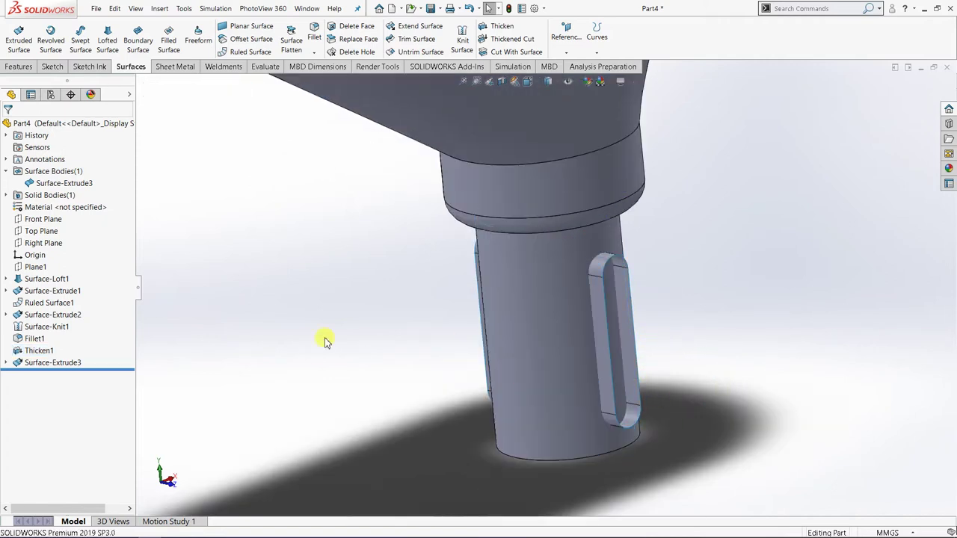
# Inspect the straight and rounded faces of the extruded slot surface against the spout's outer face.
pyautogui.moveTo(672, 344)
pyautogui.mouseDown(button='middle')
pyautogui.moveTo(655, 301)
pyautogui.moveTo(668, 329)
pyautogui.mouseUp(button='middle')
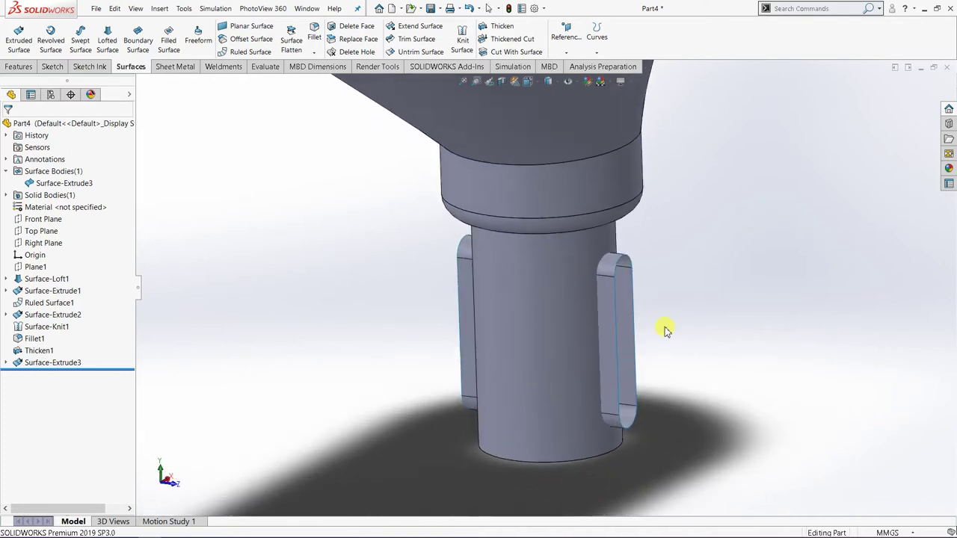
pyautogui.click(607, 310)
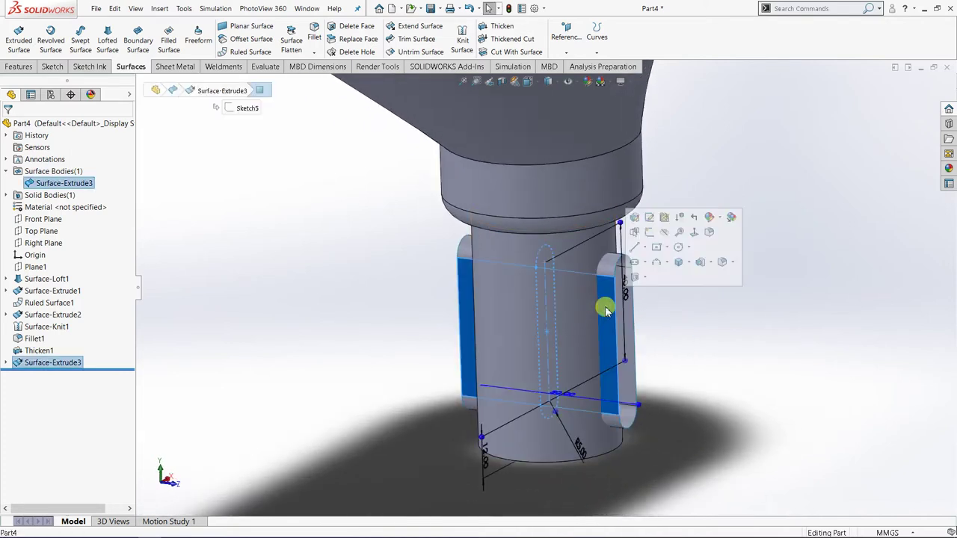
pyautogui.moveTo(668, 357)
pyautogui.mouseDown(button='middle')
pyautogui.moveTo(632, 327)
pyautogui.moveTo(662, 370)
pyautogui.mouseUp(button='middle')
pyautogui.click(787, 367)
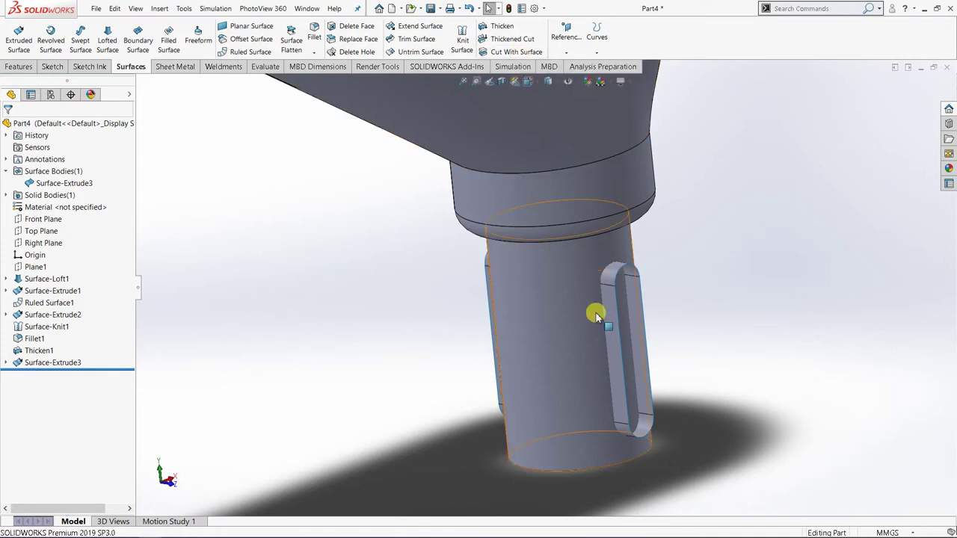
pyautogui.click(637, 434)
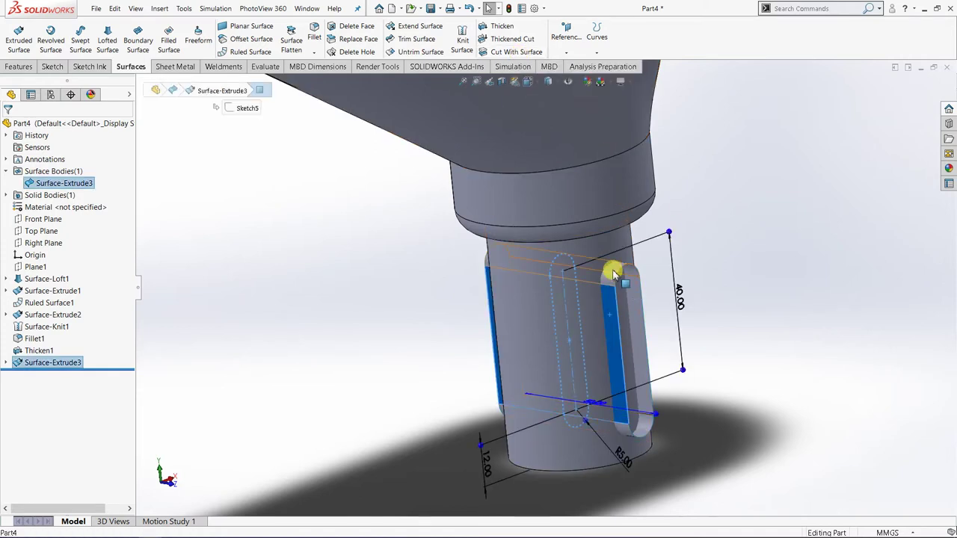
pyautogui.click(640, 437)
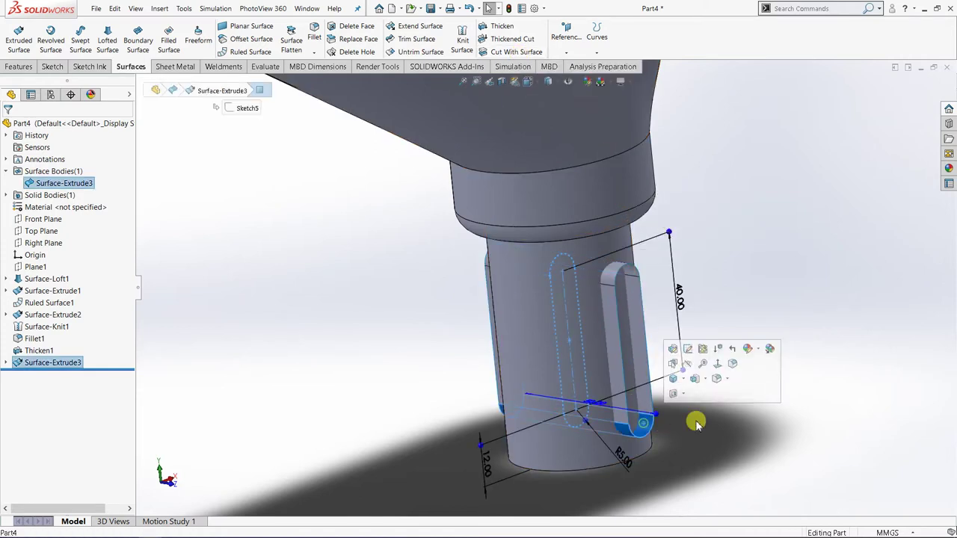
pyautogui.click(696, 421)
pyautogui.click(533, 310)
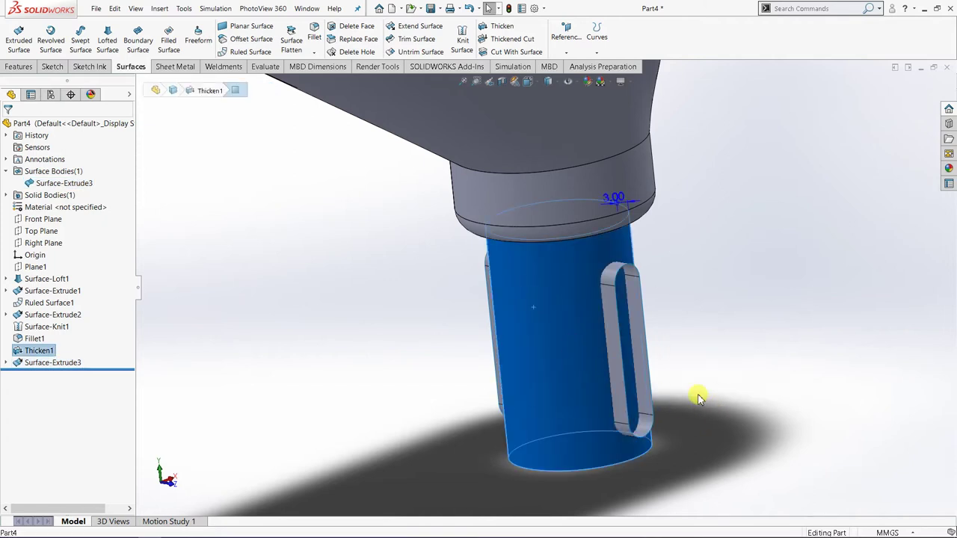
pyautogui.click(698, 395)
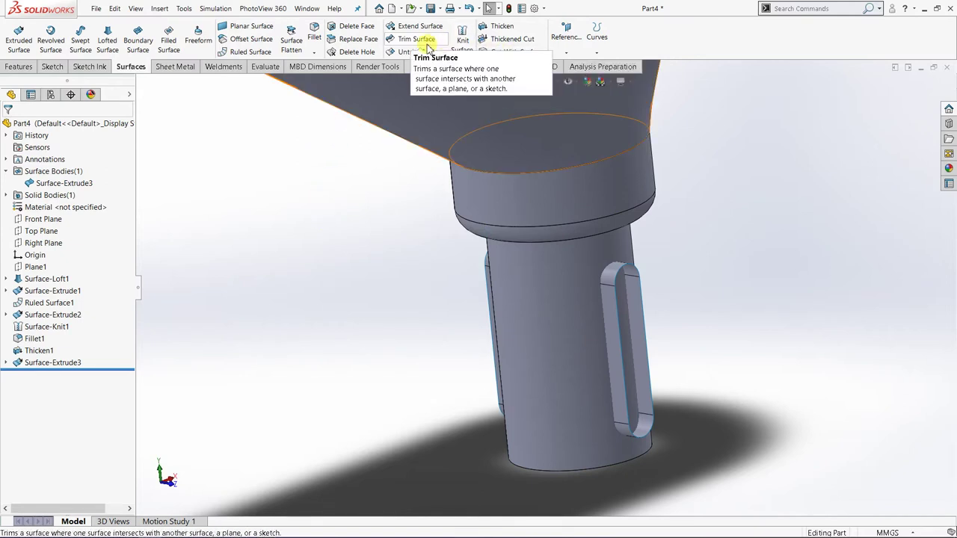
# Compare the slot surface with the solid spout it crosses, viewing the slot openings from both sides.
pyautogui.click(609, 320)
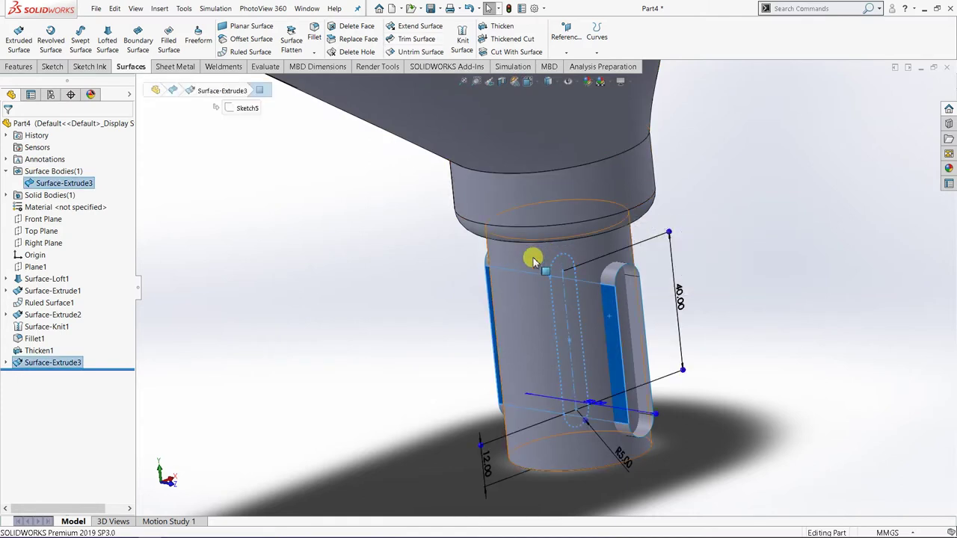
pyautogui.click(519, 311)
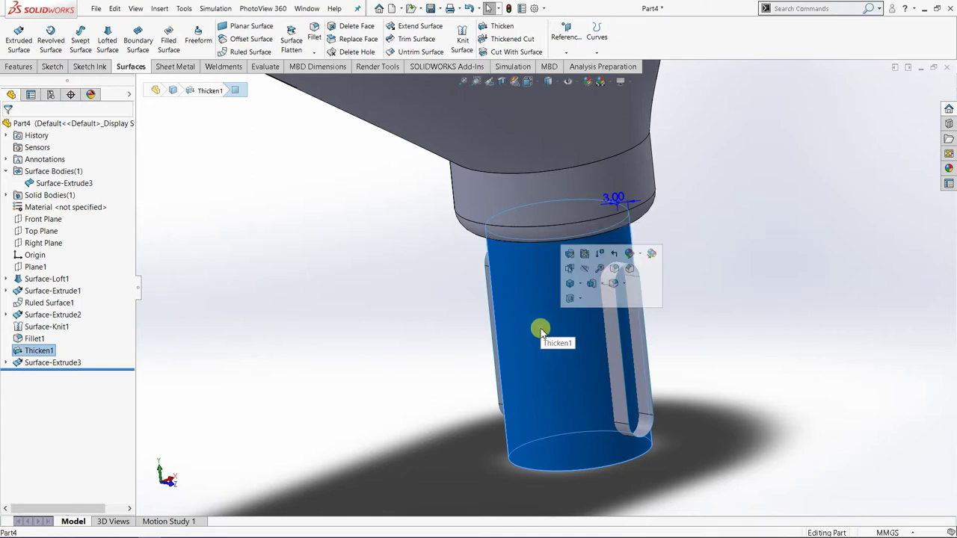
pyautogui.click(701, 347)
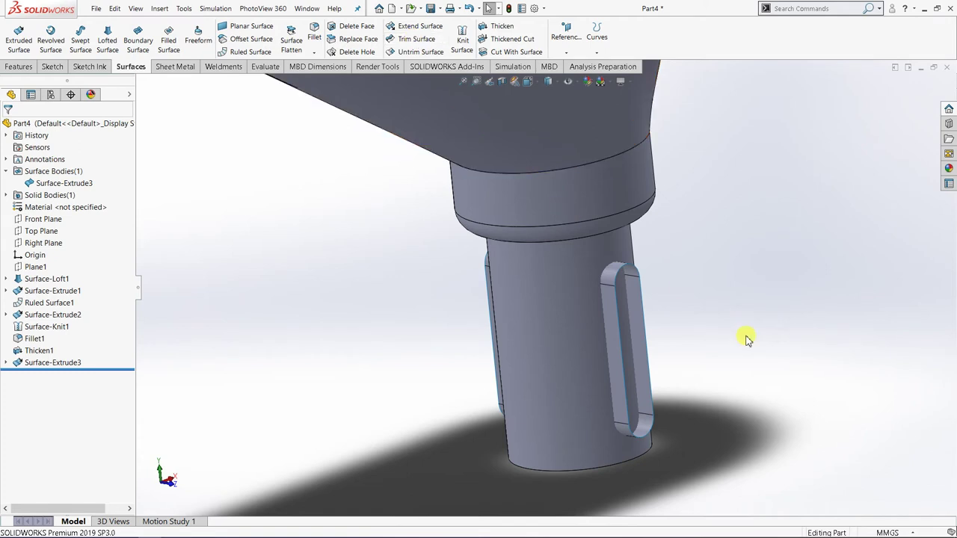
pyautogui.click(561, 279)
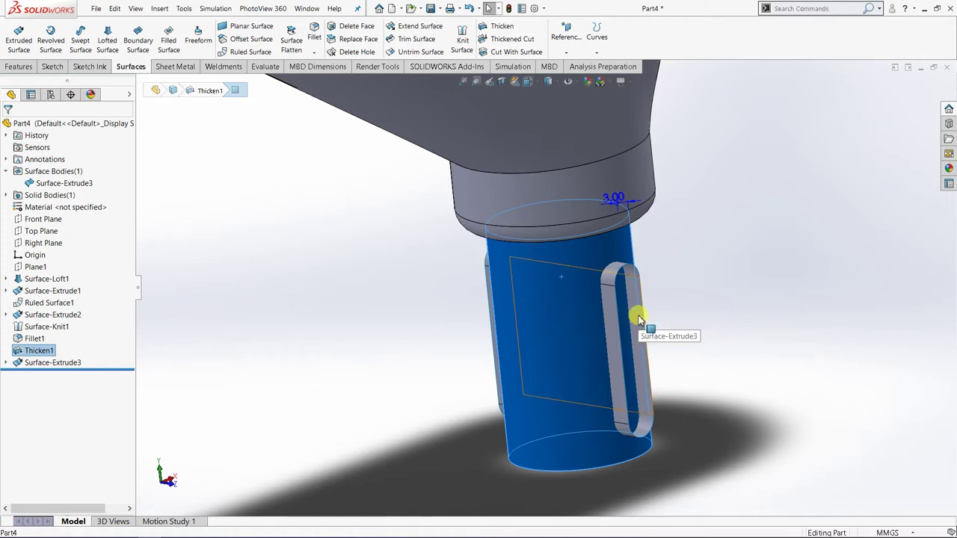
pyautogui.click(615, 335)
pyautogui.click(717, 338)
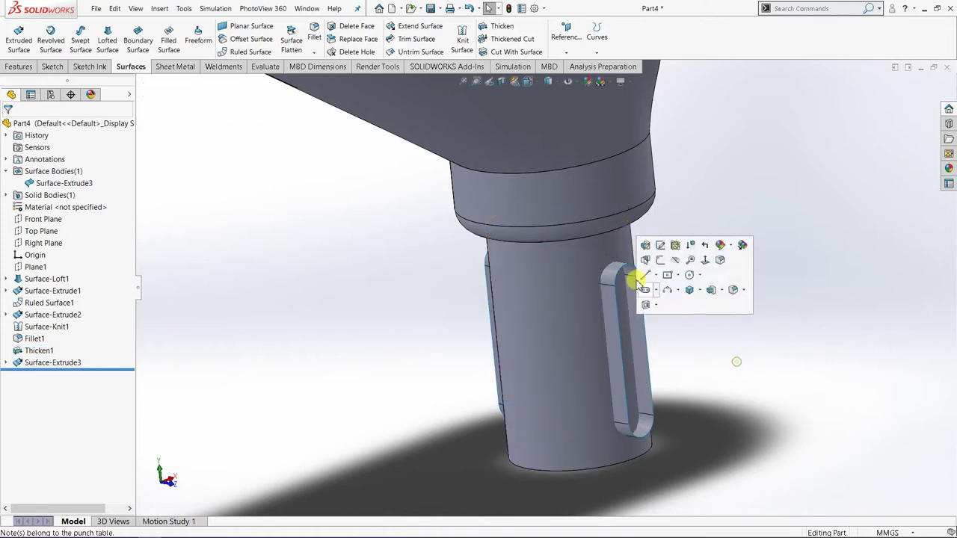
pyautogui.moveTo(678, 338); pyautogui.dragTo(636, 336, button='middle')
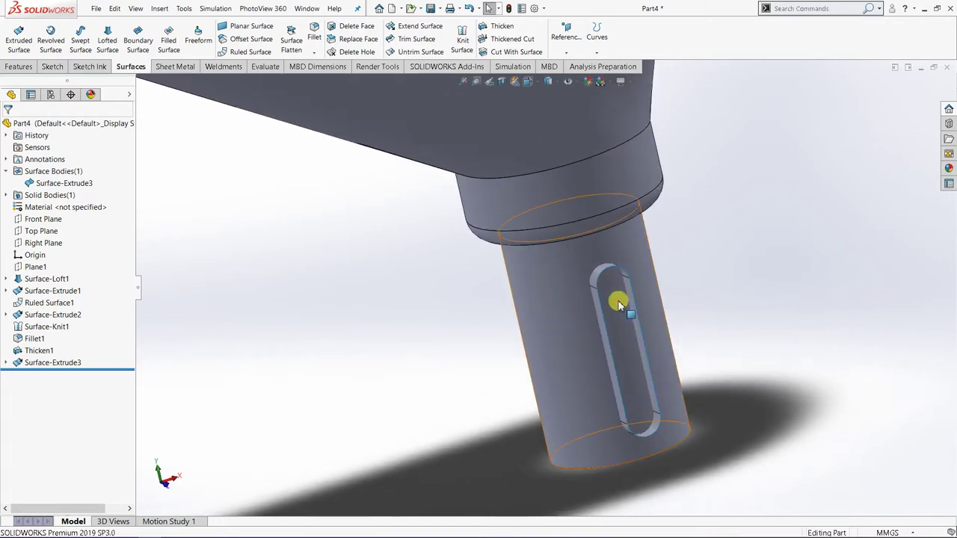
pyautogui.moveTo(635, 391); pyautogui.dragTo(467, 287, button='middle')
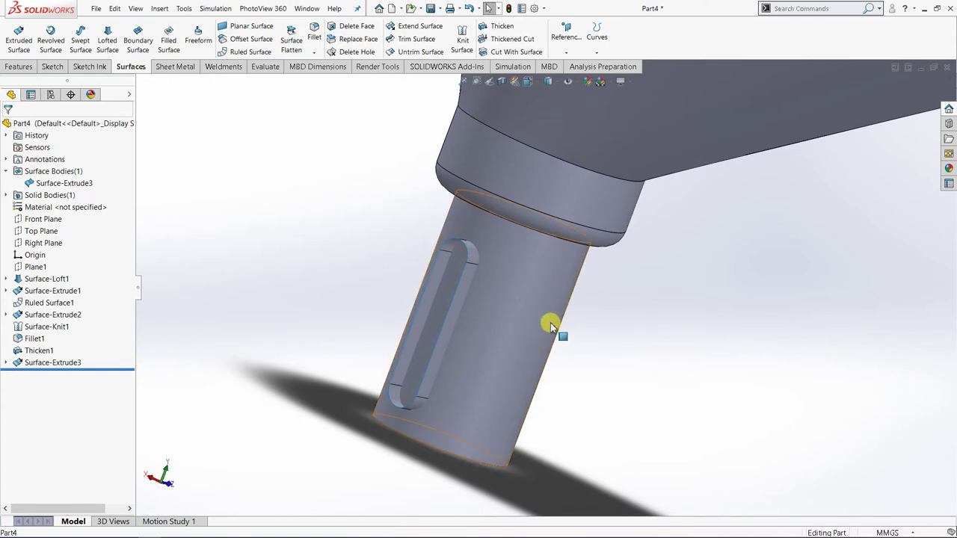
pyautogui.moveTo(551, 320); pyautogui.dragTo(407, 270, button='middle')
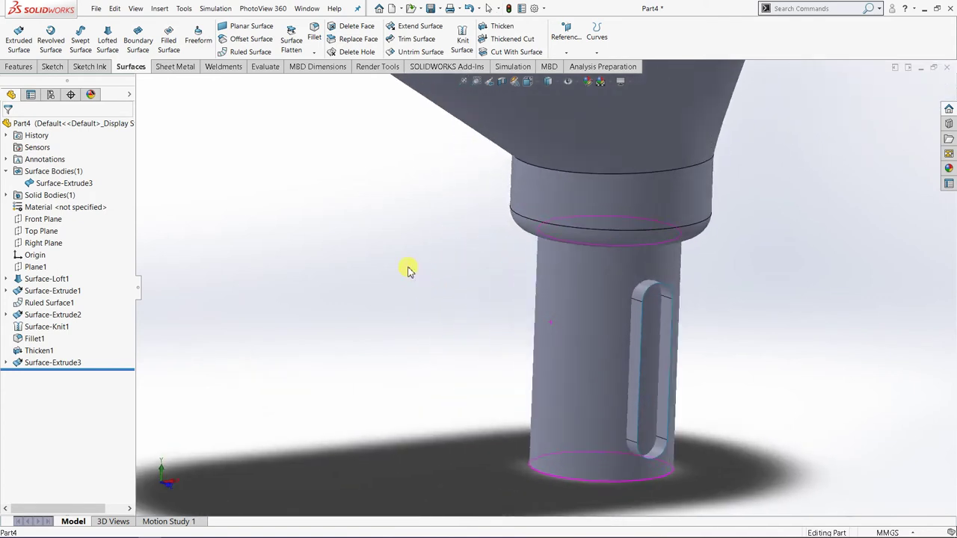
# Cut the solid funnel spout with the slot-shaped extruded surface using Cut With Surface, keeping the default cut direction.
pyautogui.click(519, 52)
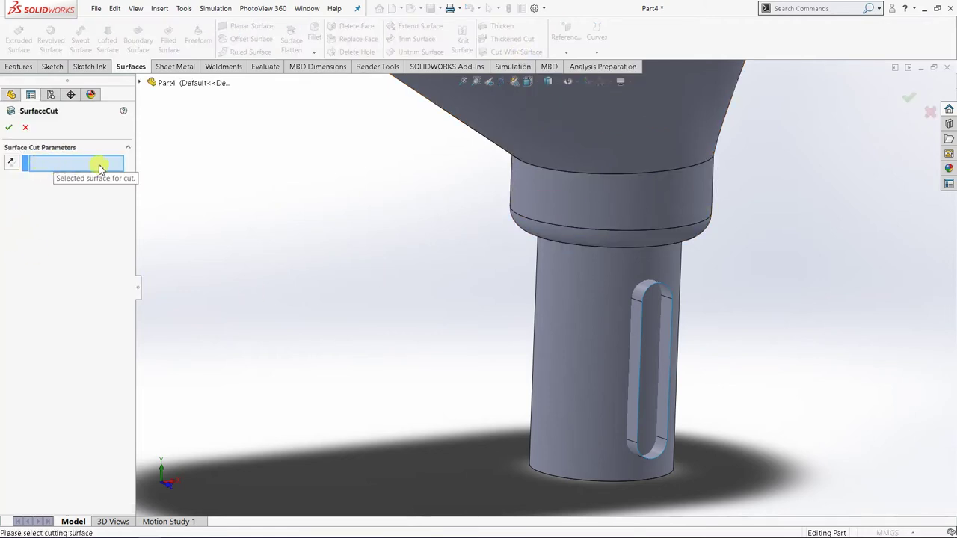
pyautogui.moveTo(647, 421); pyautogui.dragTo(692, 434, button='middle')
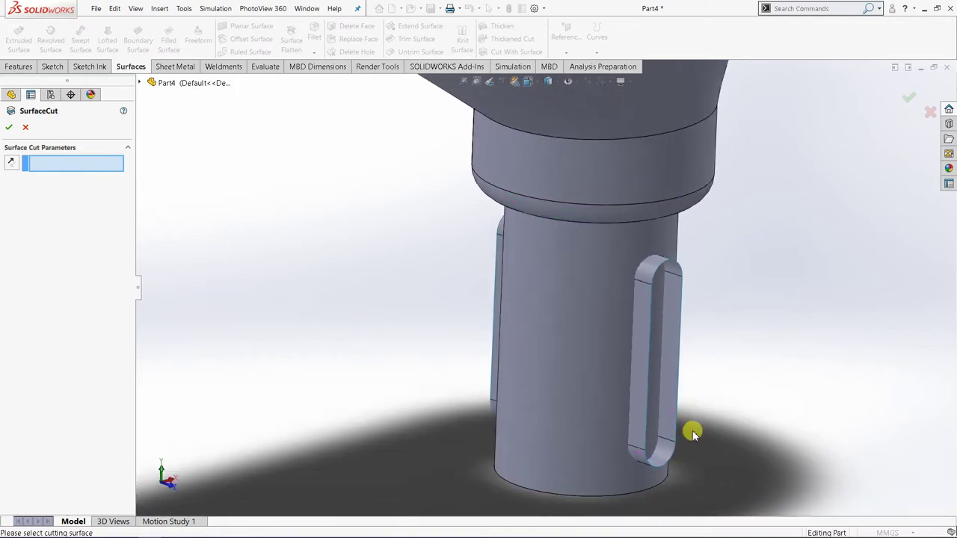
pyautogui.click(638, 368)
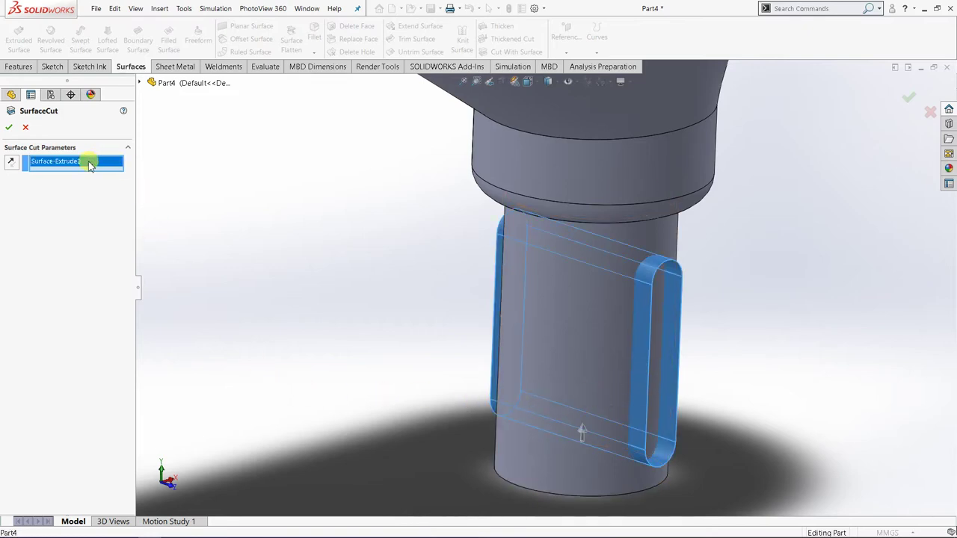
pyautogui.moveTo(417, 412); pyautogui.dragTo(239, 319, button='middle')
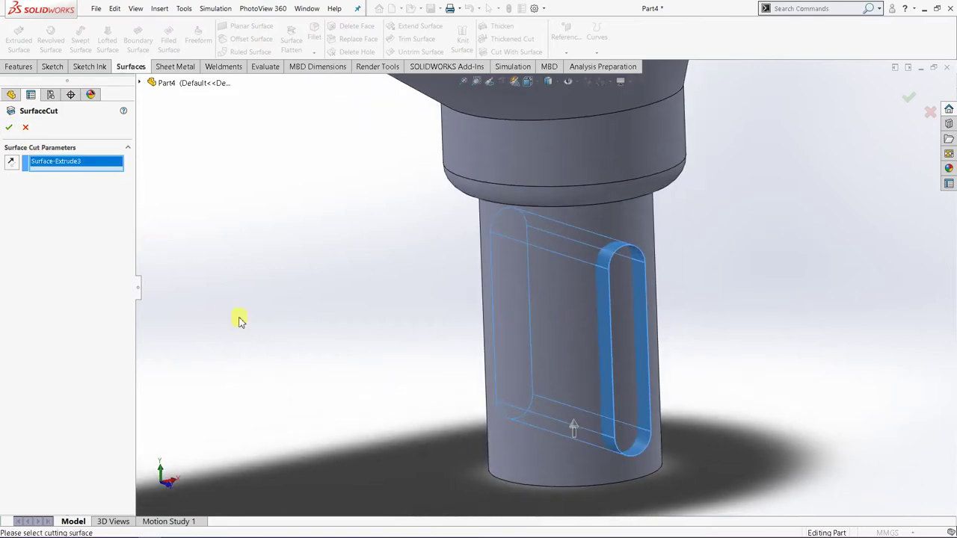
pyautogui.click(11, 129)
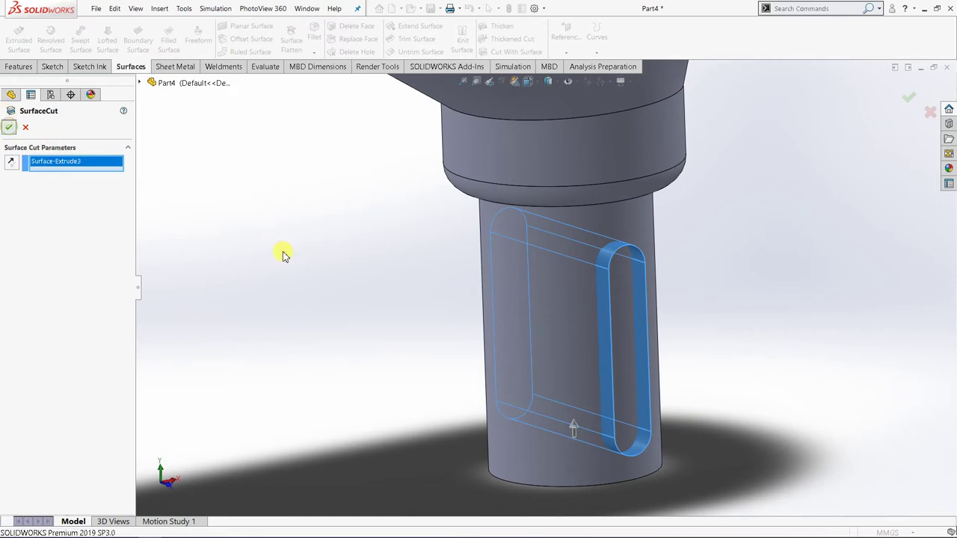
# Hide the slot-shaped extruded surface body that passes through the funnel's spout.
pyautogui.moveTo(445, 379)
pyautogui.mouseDown(button='middle')
pyautogui.moveTo(529, 349)
pyautogui.moveTo(299, 356)
pyautogui.moveTo(397, 287)
pyautogui.moveTo(498, 346)
pyautogui.moveTo(536, 356)
pyautogui.moveTo(442, 362)
pyautogui.mouseUp(button='middle')
pyautogui.scroll(-4, 588, 313)
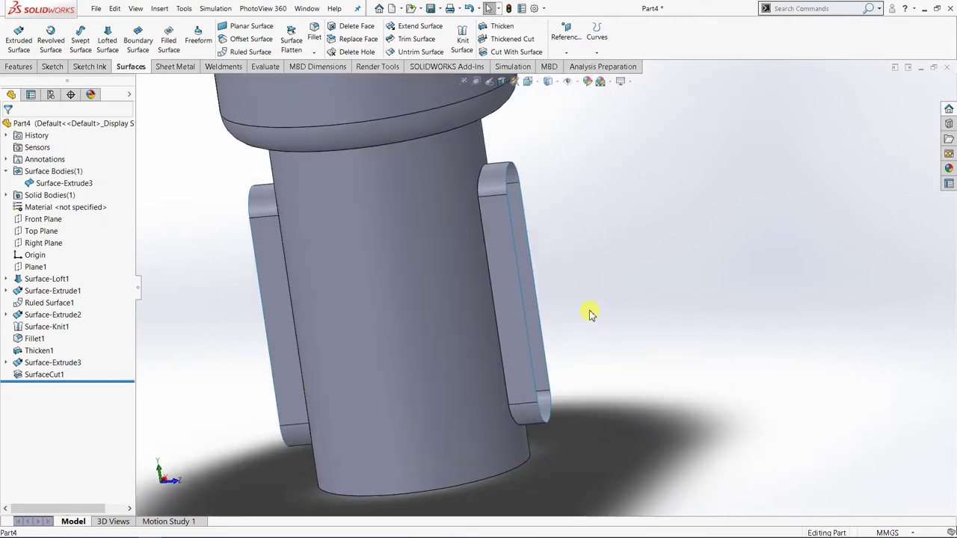
pyautogui.rightClick(511, 325)
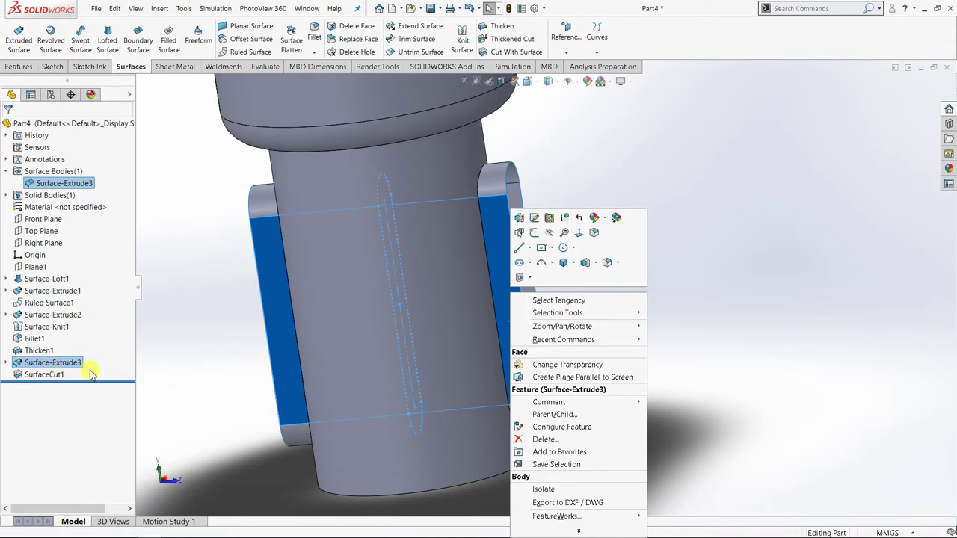
pyautogui.click(553, 235)
# Inspect the slotted spout and the whole thickened funnel from several sides.
pyautogui.scroll(5, 540, 302)
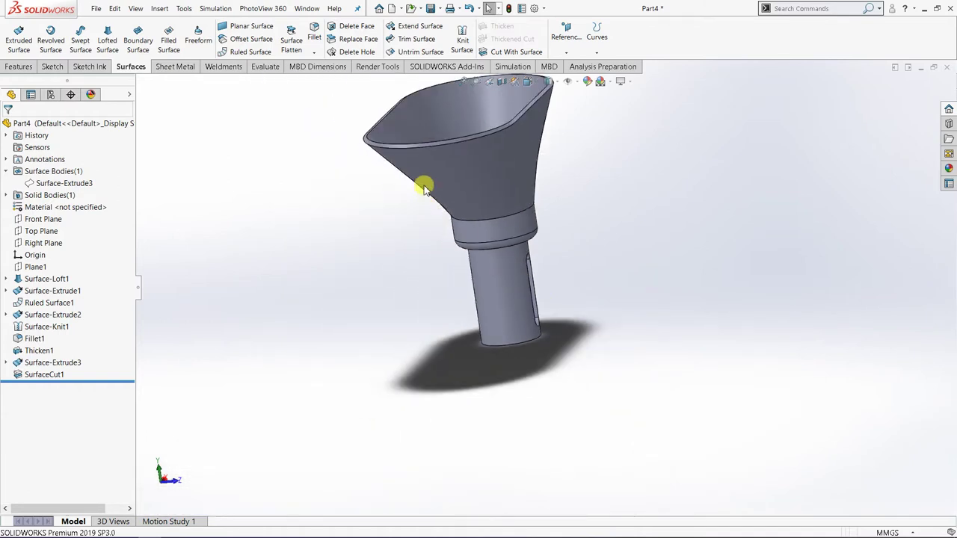
pyautogui.scroll(-4, 496, 288)
pyautogui.moveTo(495, 288); pyautogui.dragTo(569, 305, button='middle')
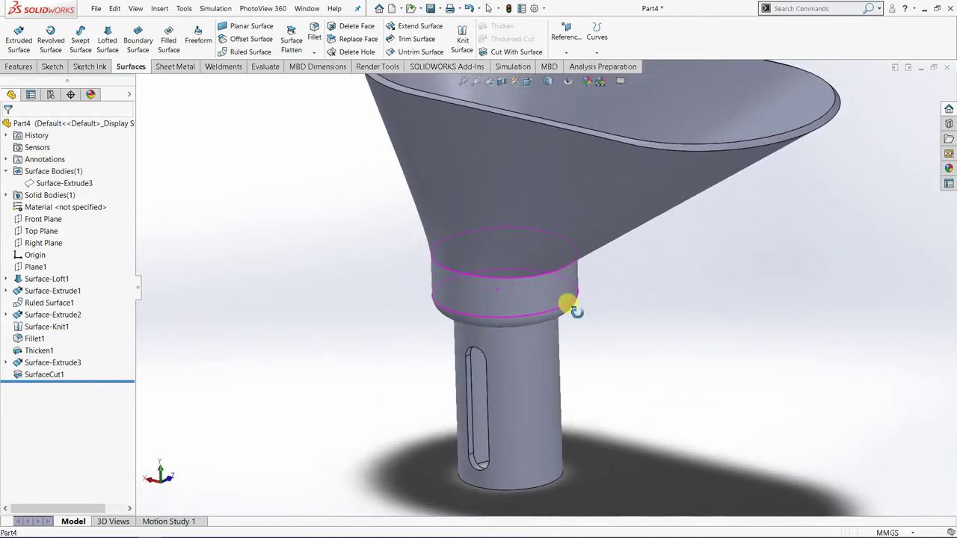
pyautogui.scroll(5, 572, 308)
pyautogui.moveTo(515, 295); pyautogui.dragTo(681, 222, button='middle')
pyautogui.scroll(-3, 625, 286)
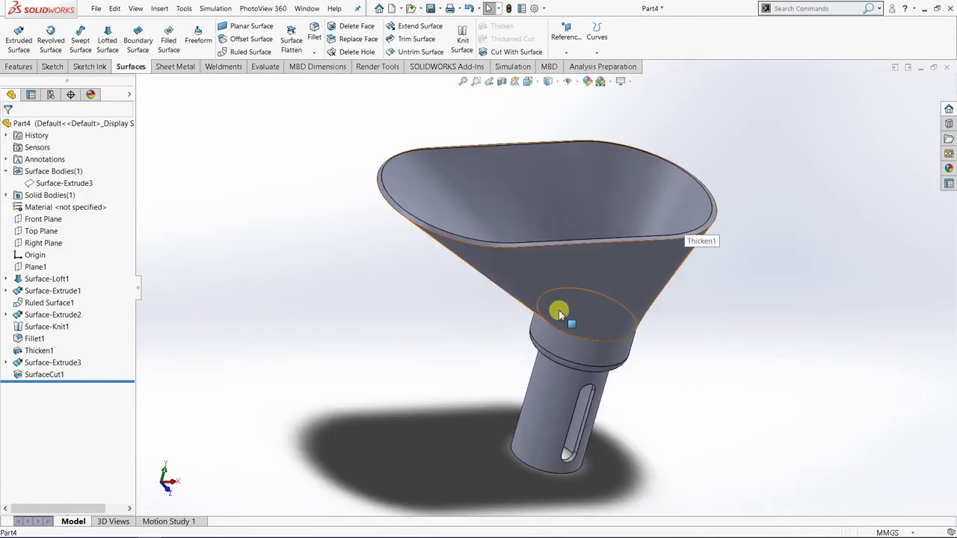
pyautogui.moveTo(636, 386); pyautogui.dragTo(644, 367, button='middle')
pyautogui.scroll(3, 644, 366)
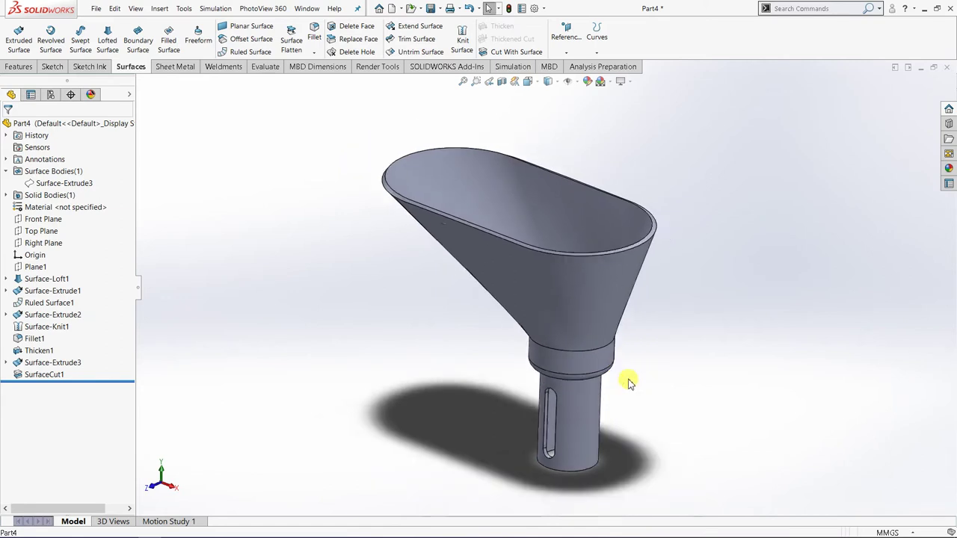
pyautogui.scroll(-1, 616, 371)
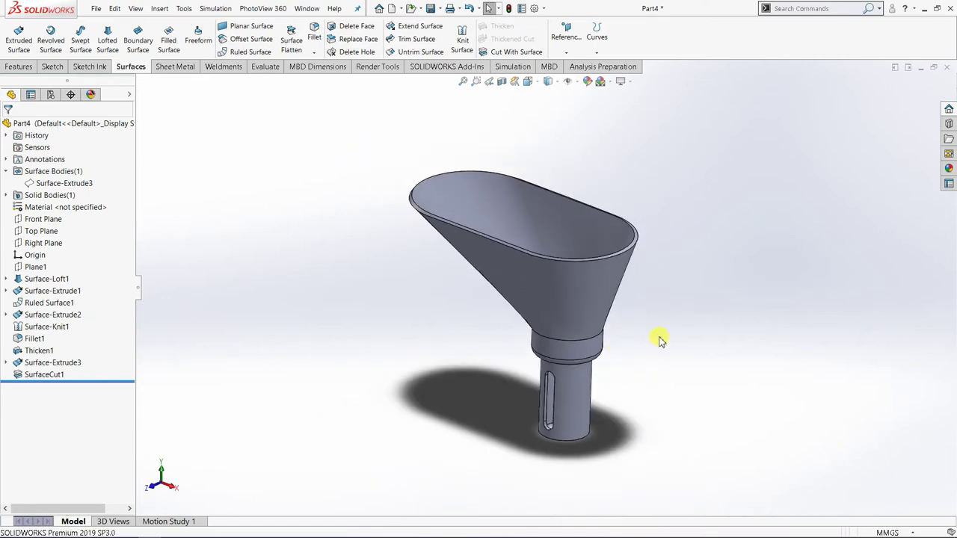
# Close the funnel document and create a new part.
pyautogui.click(946, 69)
pyautogui.click(446, 288)
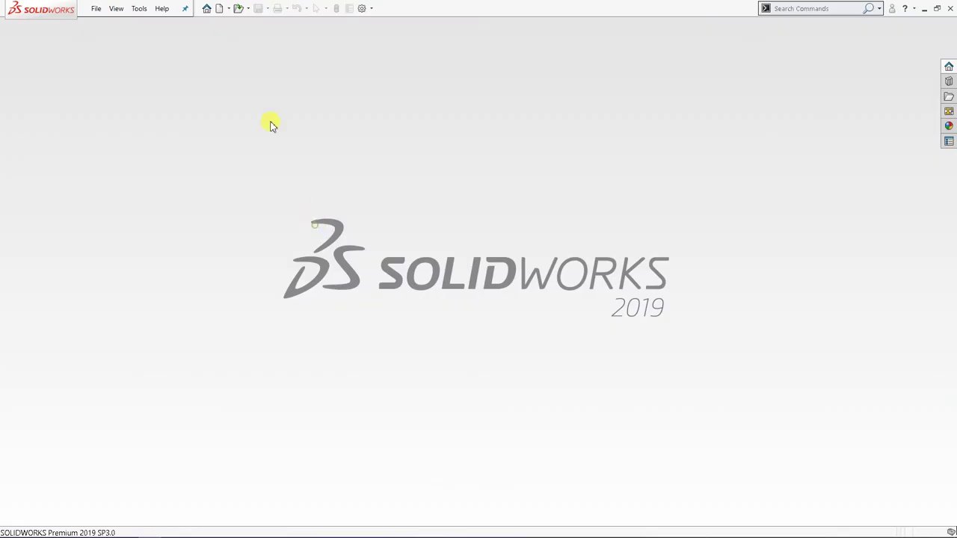
pyautogui.click(219, 13)
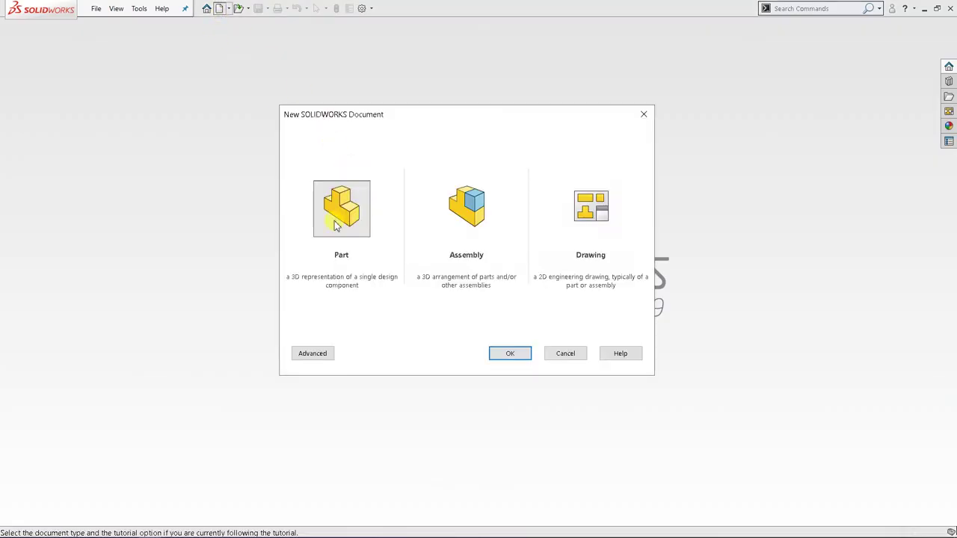
pyautogui.doubleClick(357, 219)
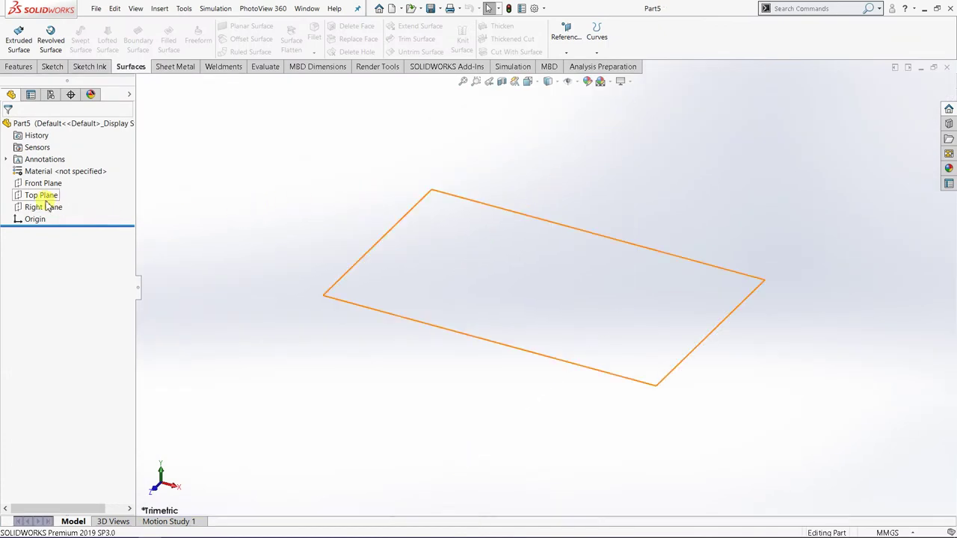
# Sketch a 3 Point Arc of about 51 mm radius on the Front Plane, arching over the origin with both ends level with it.
pyautogui.click(54, 184)
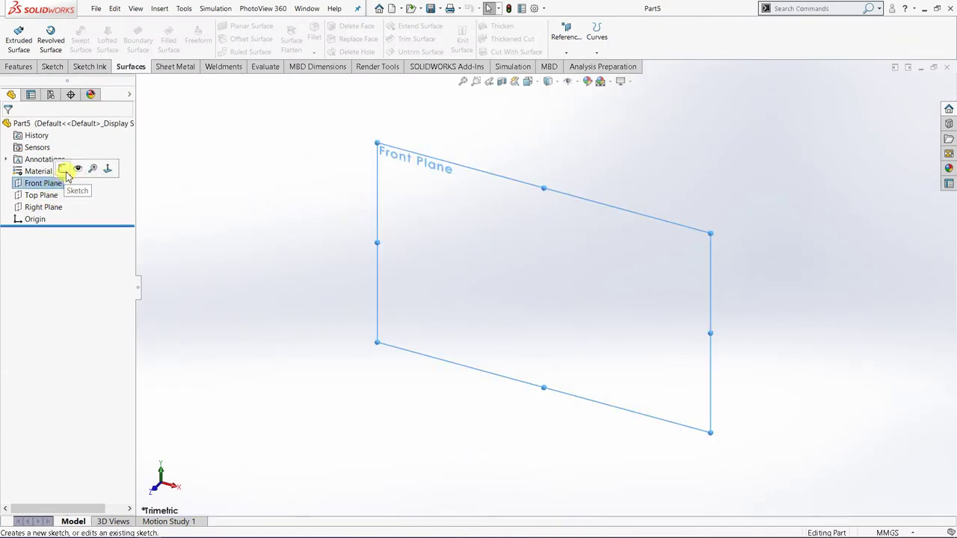
pyautogui.click(67, 169)
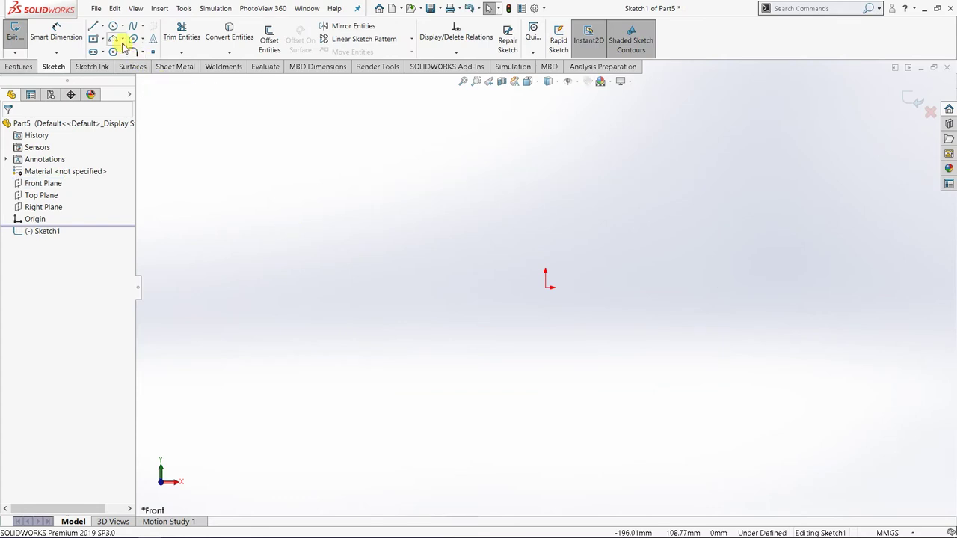
pyautogui.click(122, 38)
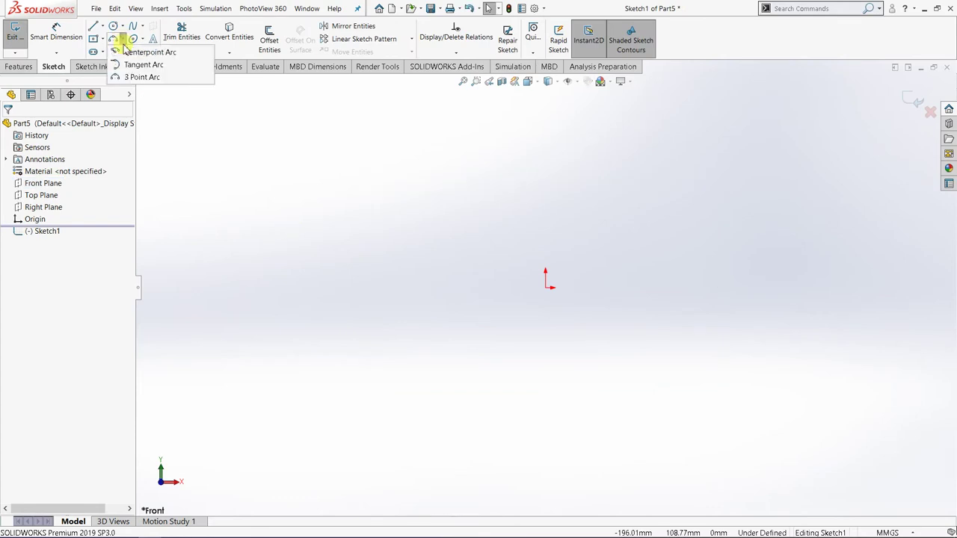
pyautogui.click(450, 287)
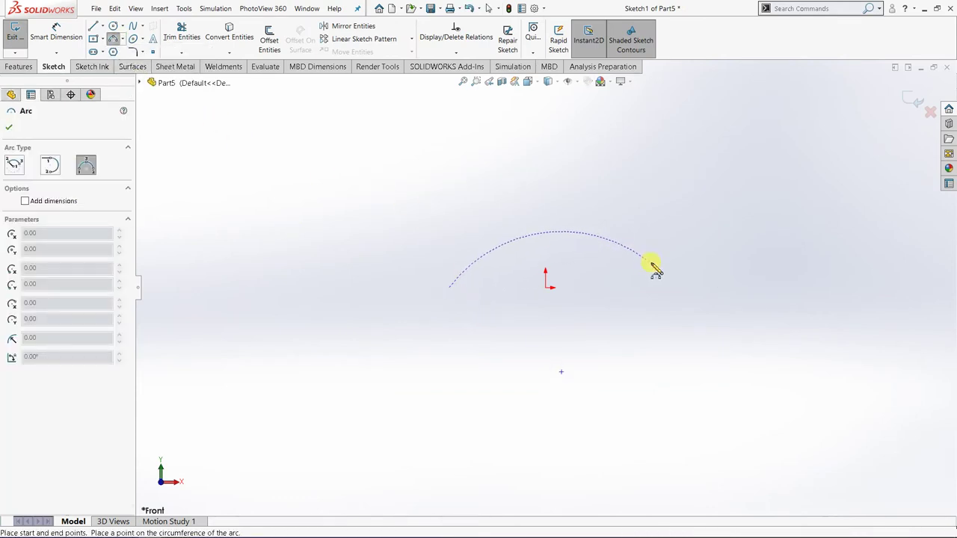
pyautogui.click(640, 287)
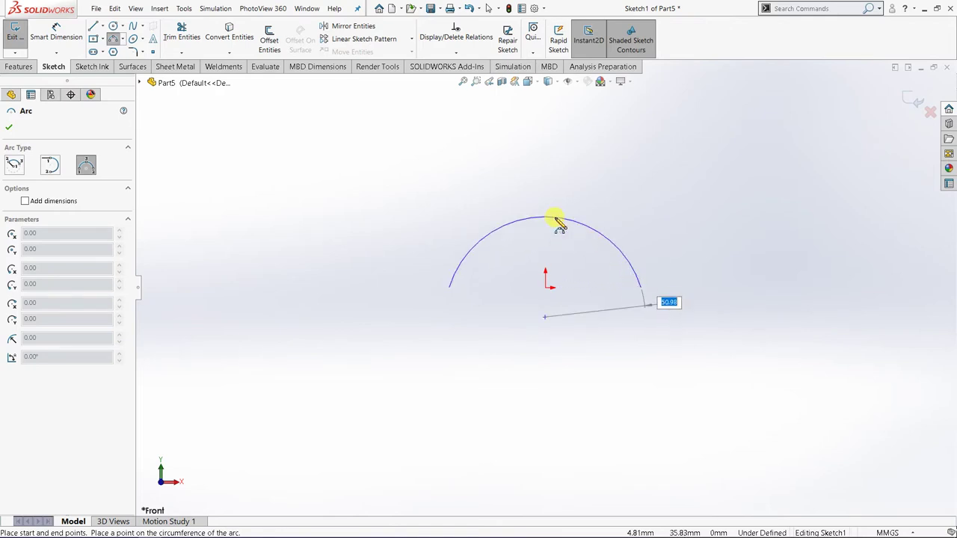
pyautogui.click(555, 218)
pyautogui.rightClick(643, 192)
pyautogui.click(669, 198)
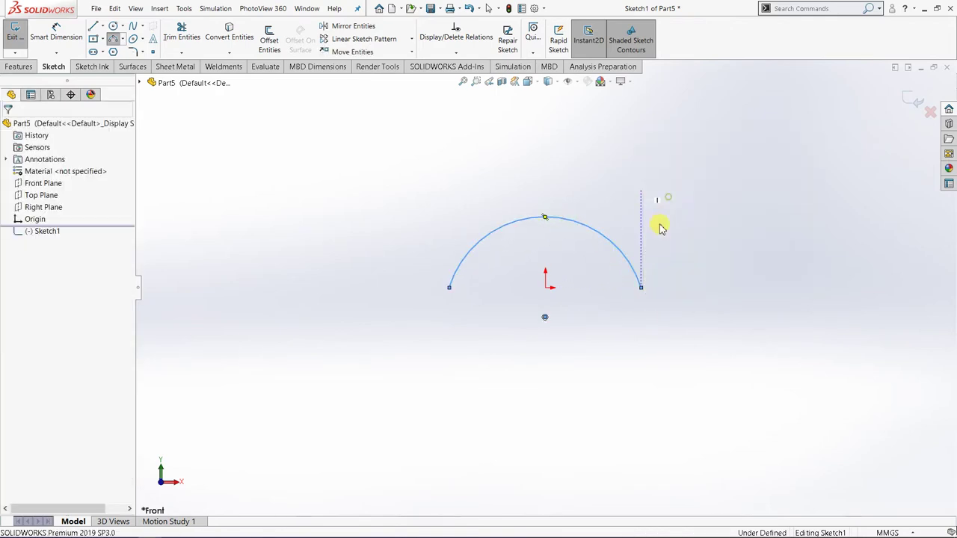
# Dimension the arc's radius as 60 mm.
pyautogui.scroll(-2, 583, 228)
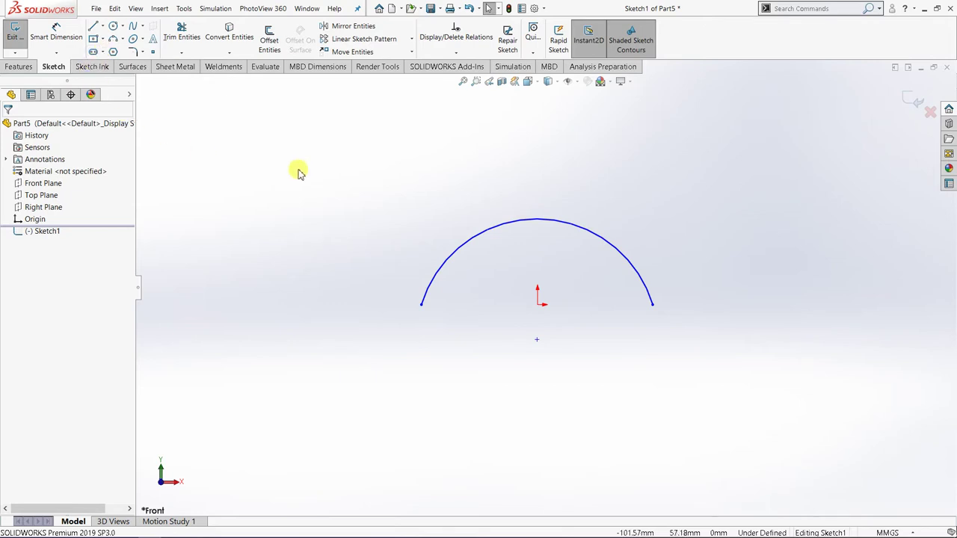
pyautogui.rightClick(482, 170)
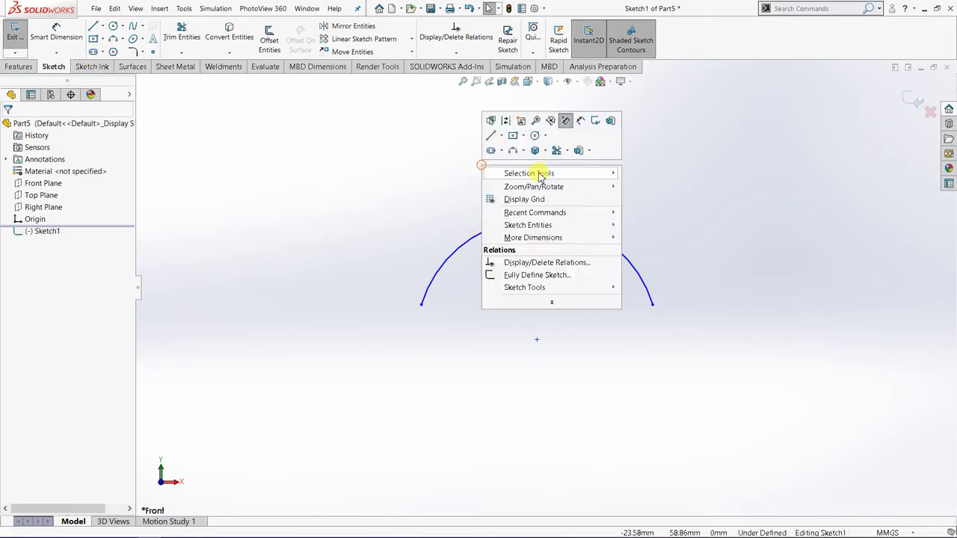
pyautogui.click(579, 120)
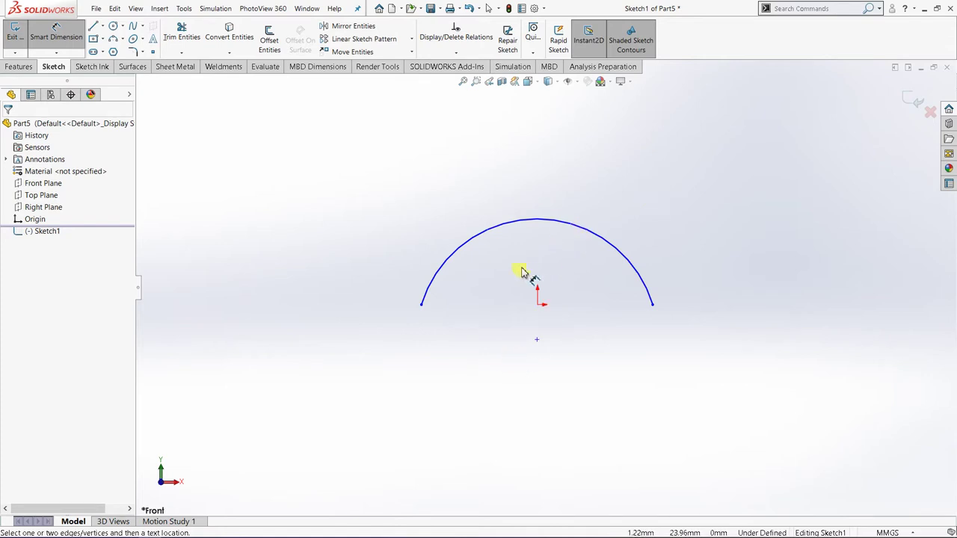
pyautogui.click(579, 232)
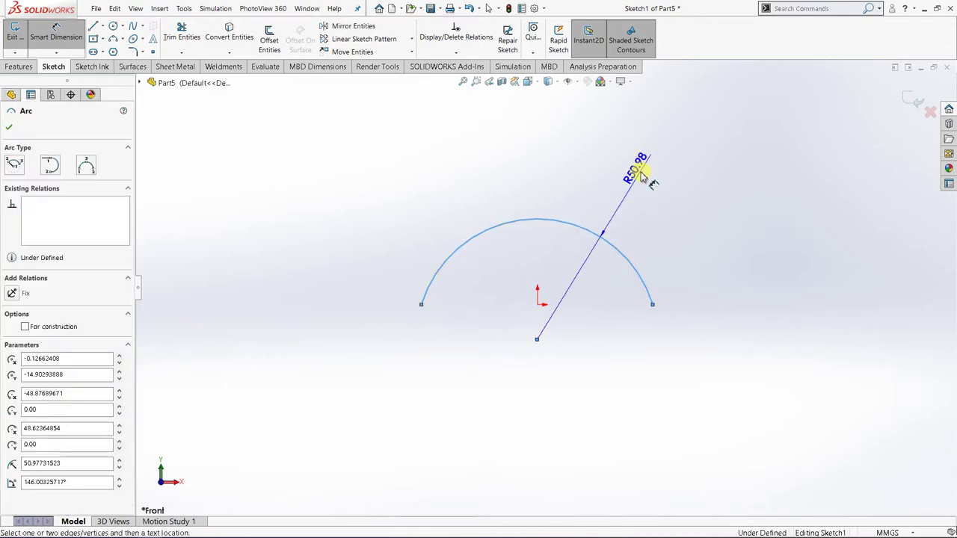
pyautogui.click(638, 167)
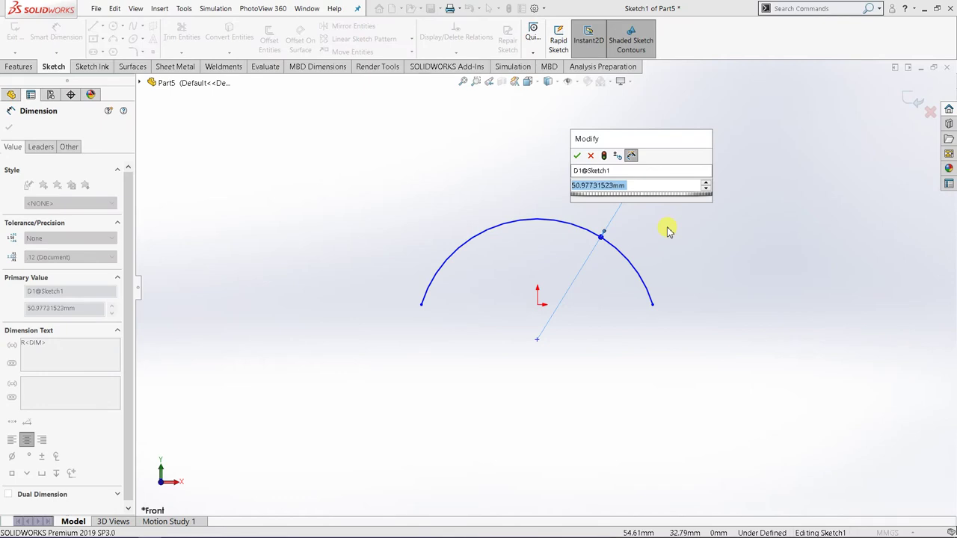
pyautogui.write('60')
pyautogui.press('Return')
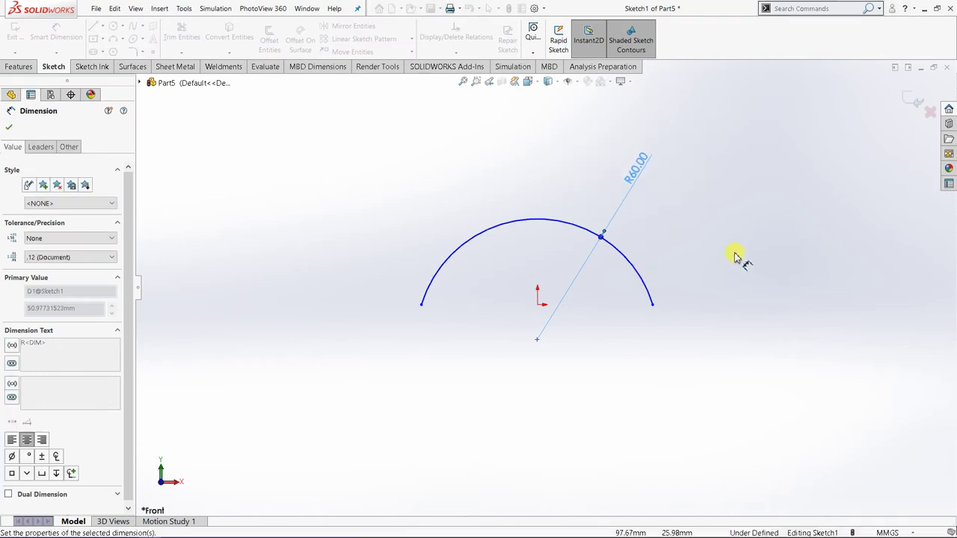
pyautogui.press('Escape')
pyautogui.rightClick(447, 329)
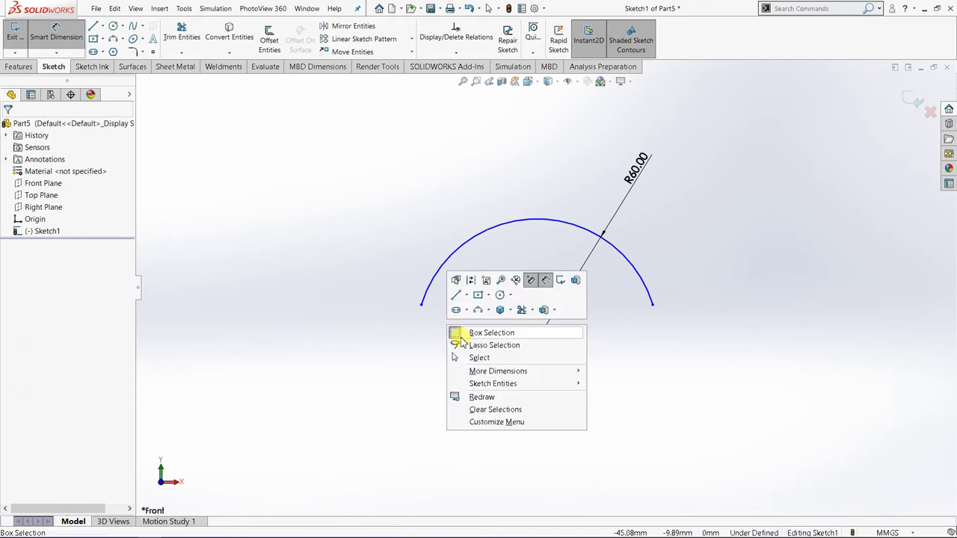
pyautogui.click(475, 359)
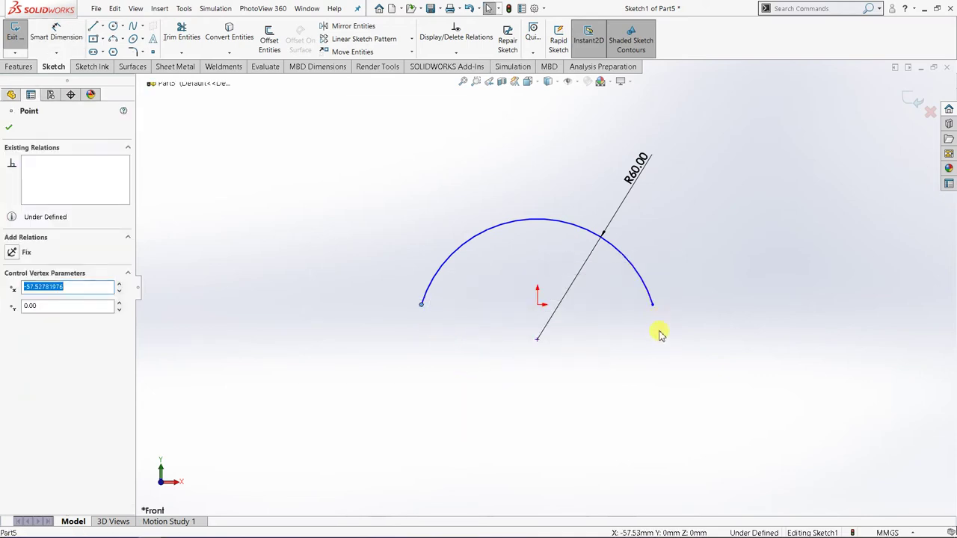
# Add Horizontal relations between the arc's two endpoints and between its left endpoint and the origin.
pyautogui.keyDown('ctrl'); pyautogui.click(652, 305); pyautogui.keyUp('ctrl')
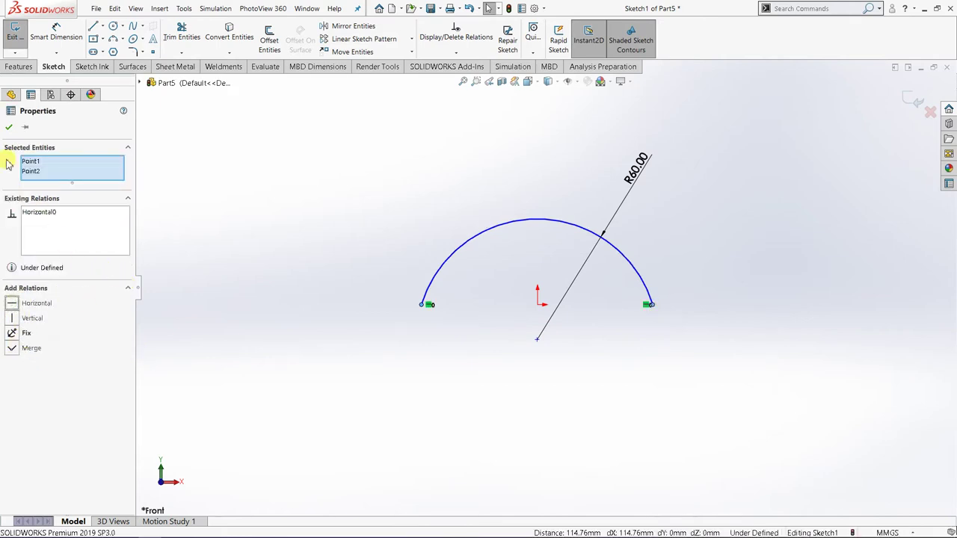
pyautogui.click(9, 129)
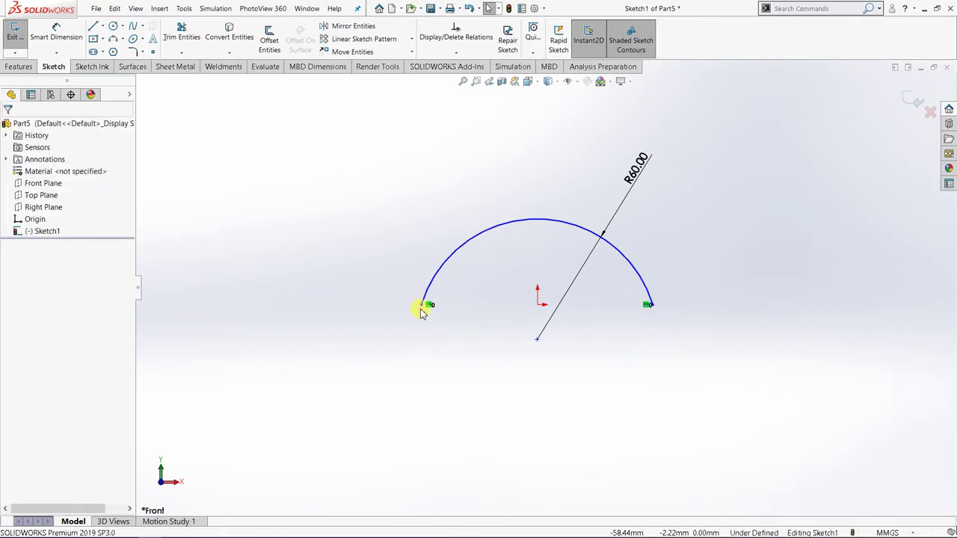
pyautogui.click(422, 305)
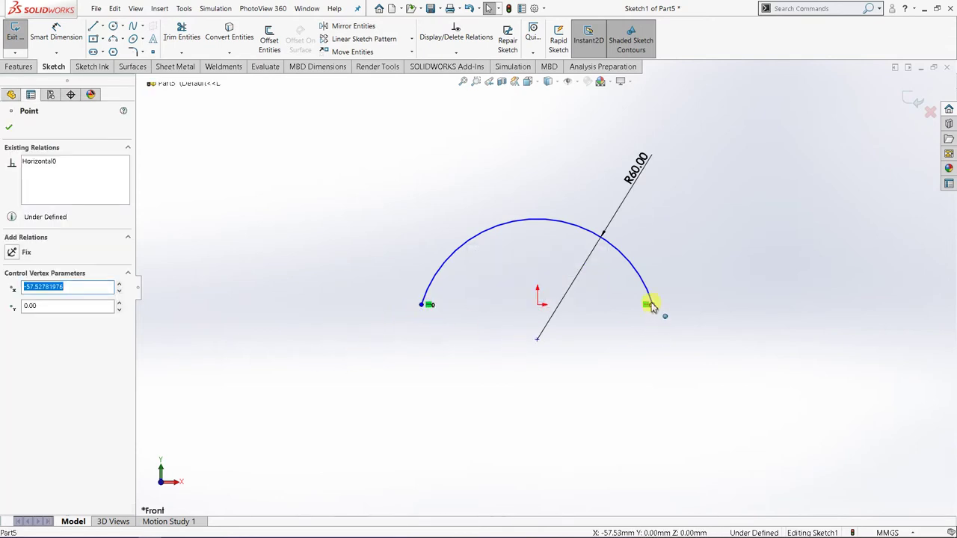
pyautogui.keyDown('ctrl'); pyautogui.click(538, 305); pyautogui.keyUp('ctrl')
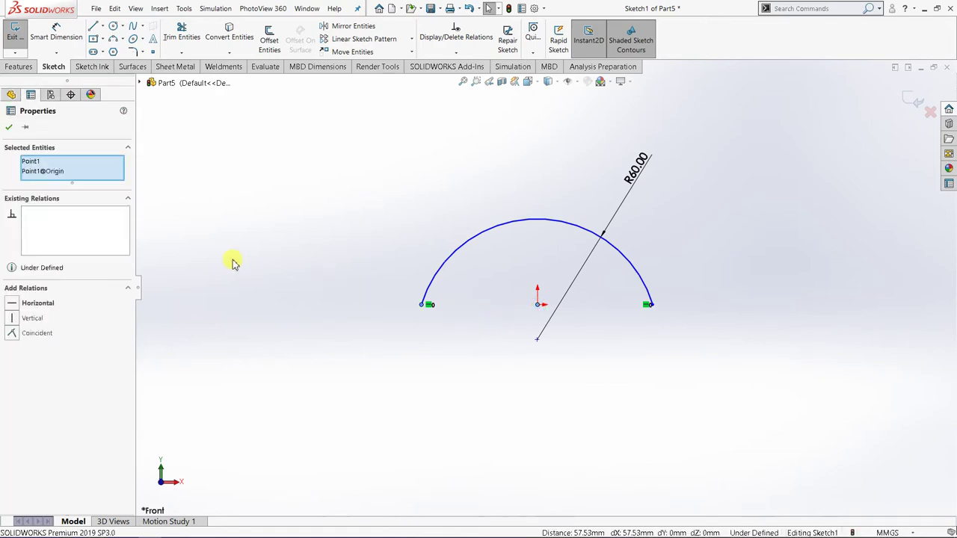
pyautogui.click(13, 305)
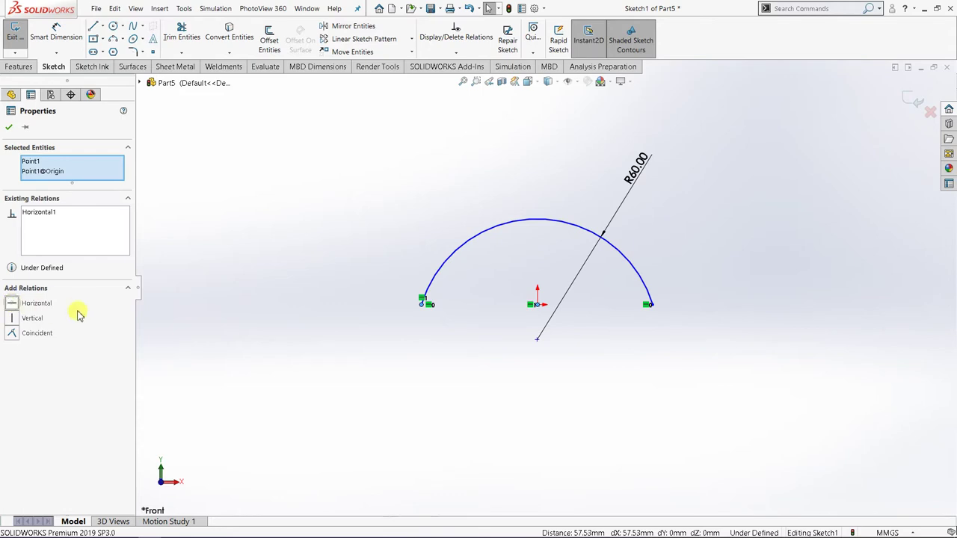
pyautogui.click(9, 127)
# Dimension the horizontal distance from the arc's left endpoint to the origin as 60 mm.
pyautogui.click(60, 38)
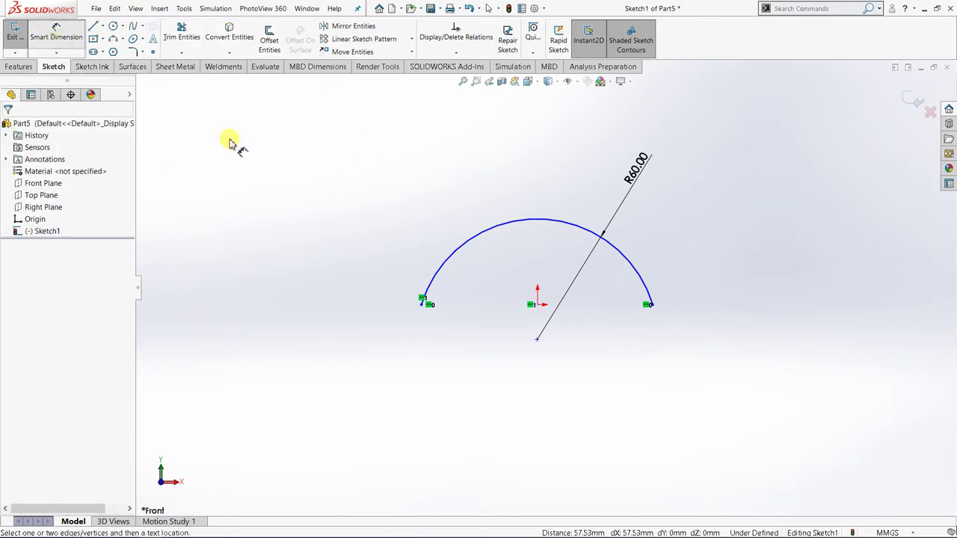
pyautogui.click(422, 307)
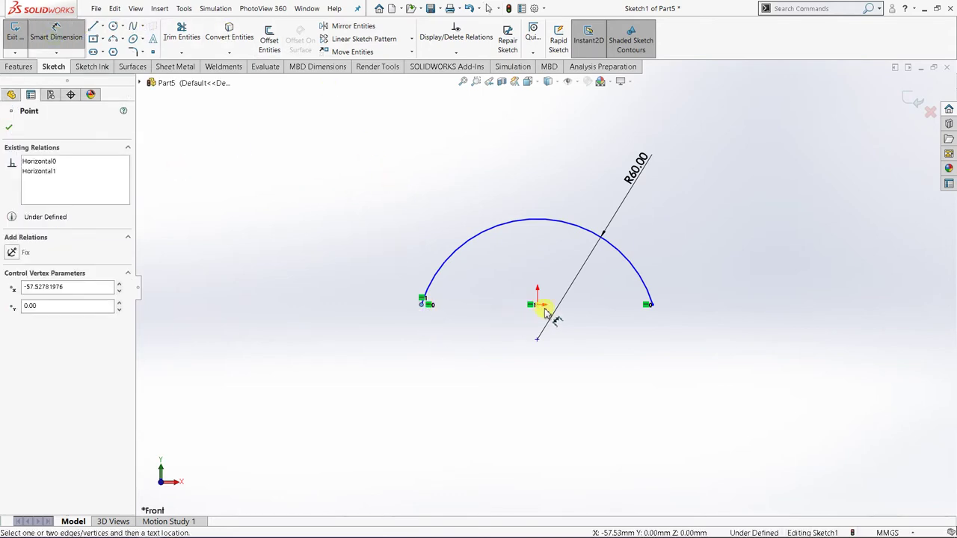
pyautogui.click(538, 306)
pyautogui.click(493, 367)
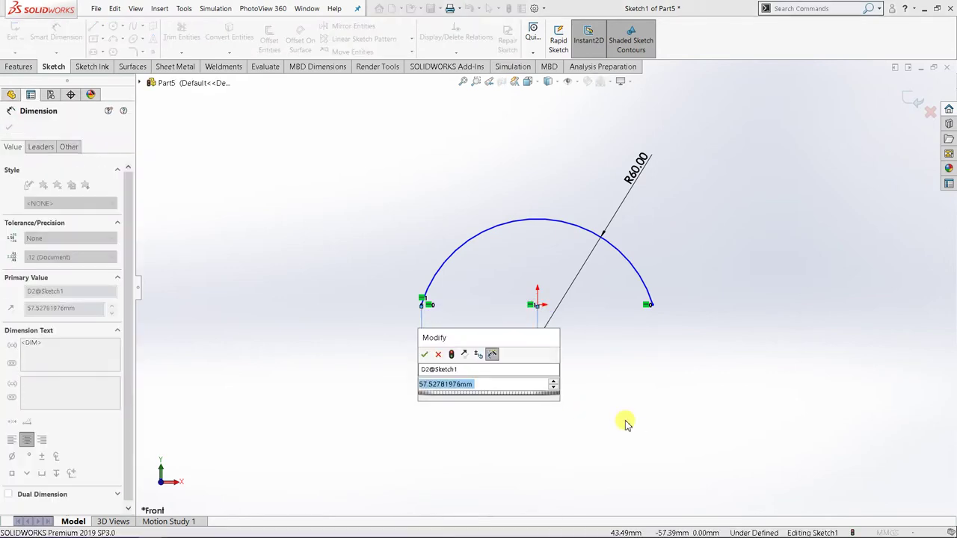
pyautogui.click(527, 387)
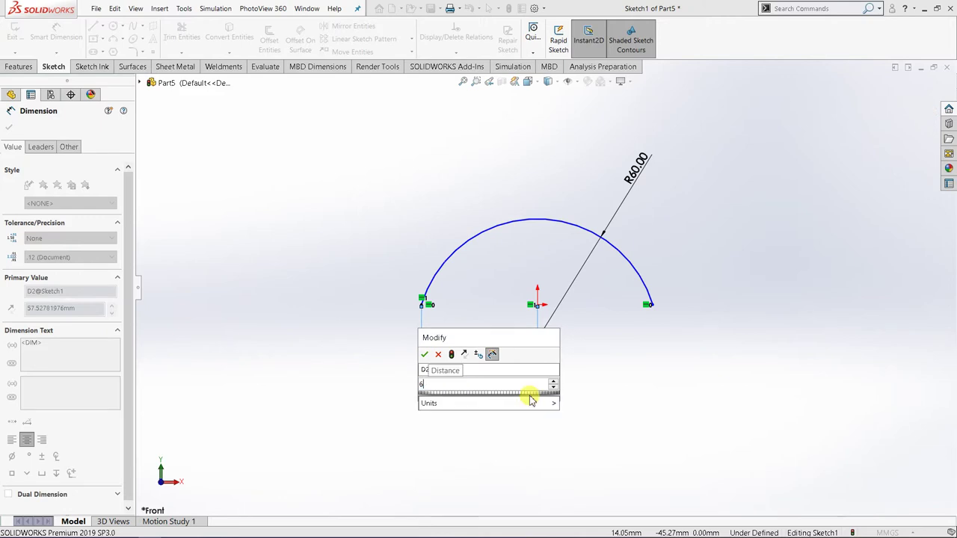
pyautogui.press('Return')
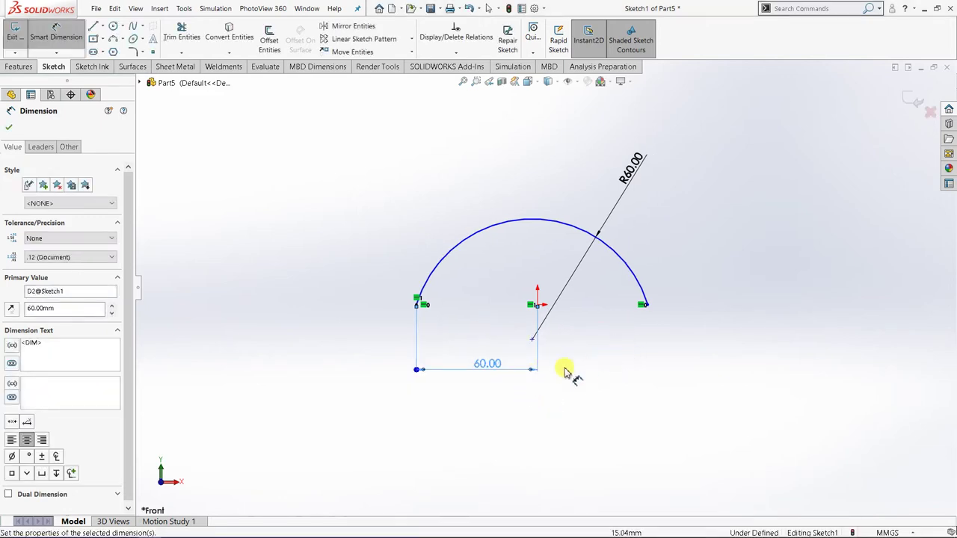
# Try 40 mm for the horizontal distance from the arc's left endpoint to the origin, and restore it to 60 mm.
pyautogui.doubleClick(493, 365)
pyautogui.write('60')
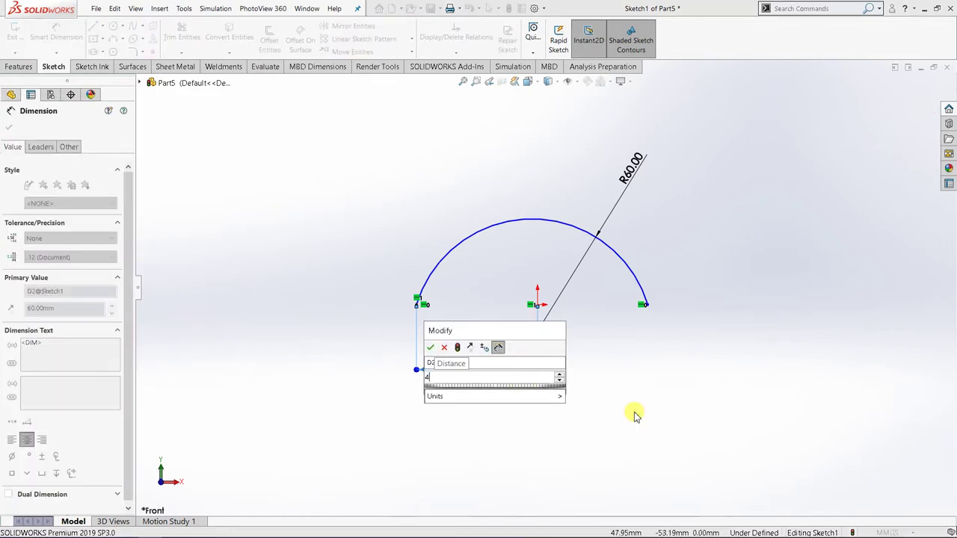
pyautogui.press('Return')
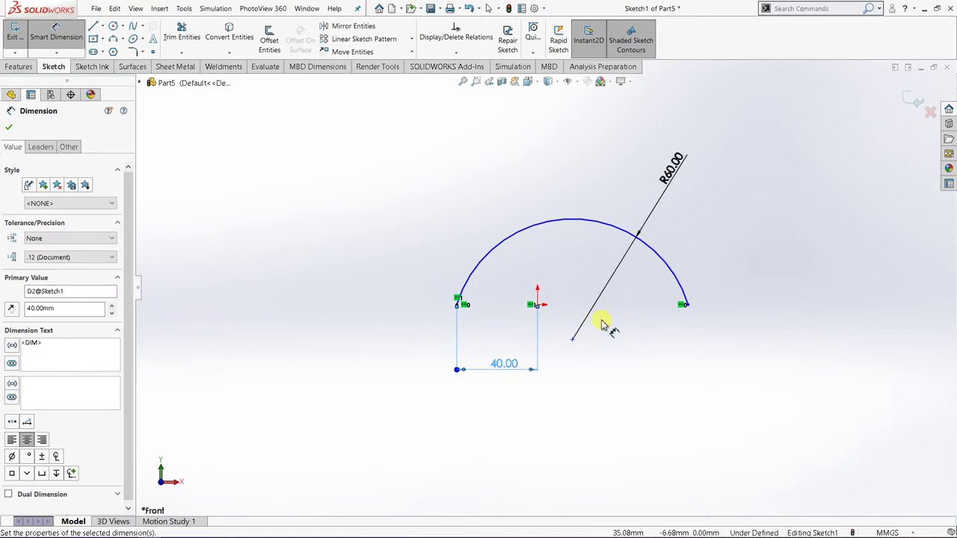
pyautogui.press('Escape')
pyautogui.doubleClick(499, 354)
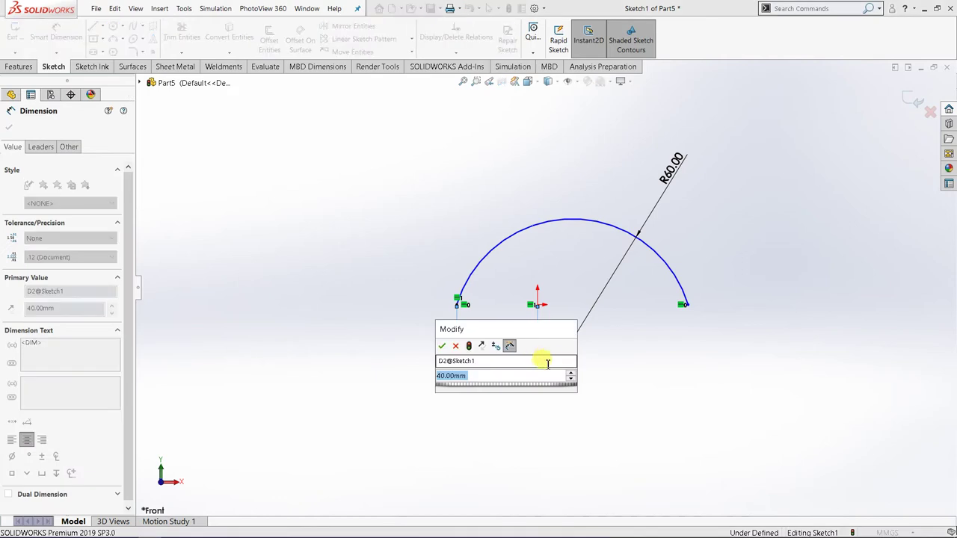
pyautogui.write('60')
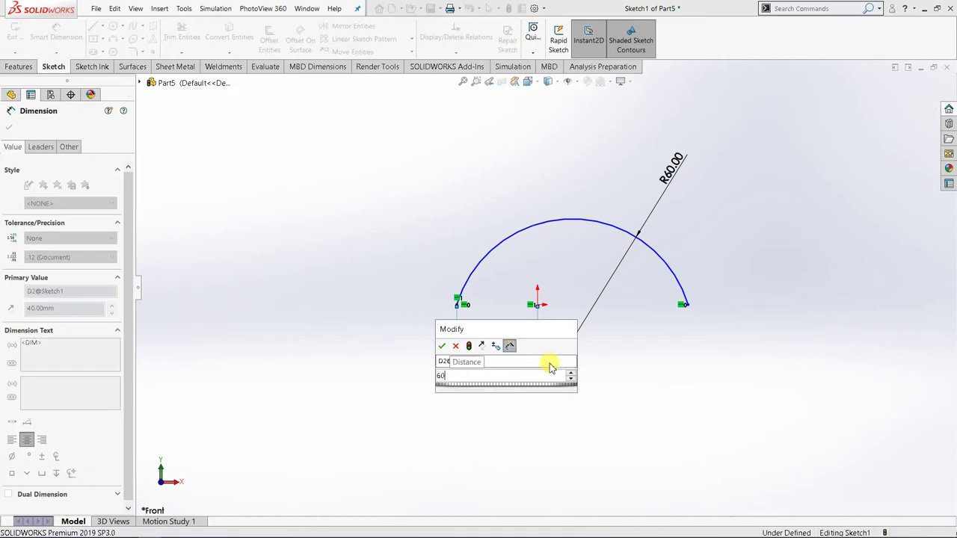
pyautogui.press('Return')
pyautogui.press('Escape')
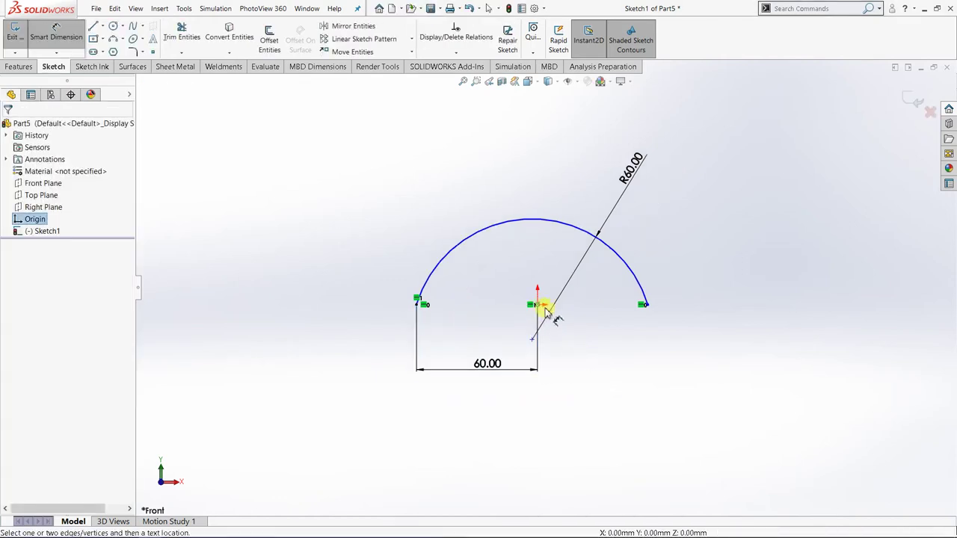
# Dimension the horizontal distance from the origin to the arc's right endpoint as 60 mm and exit the sketch.
pyautogui.click(647, 306)
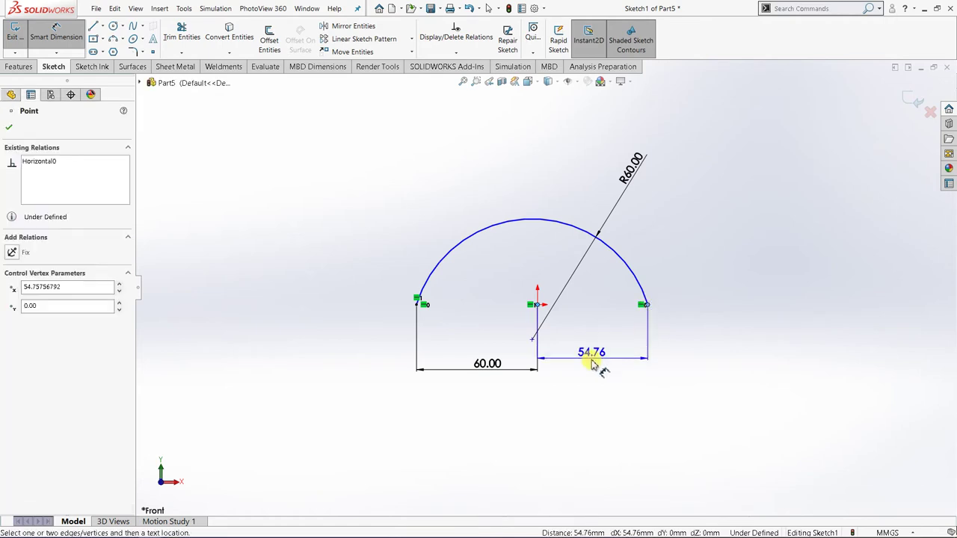
pyautogui.click(589, 360)
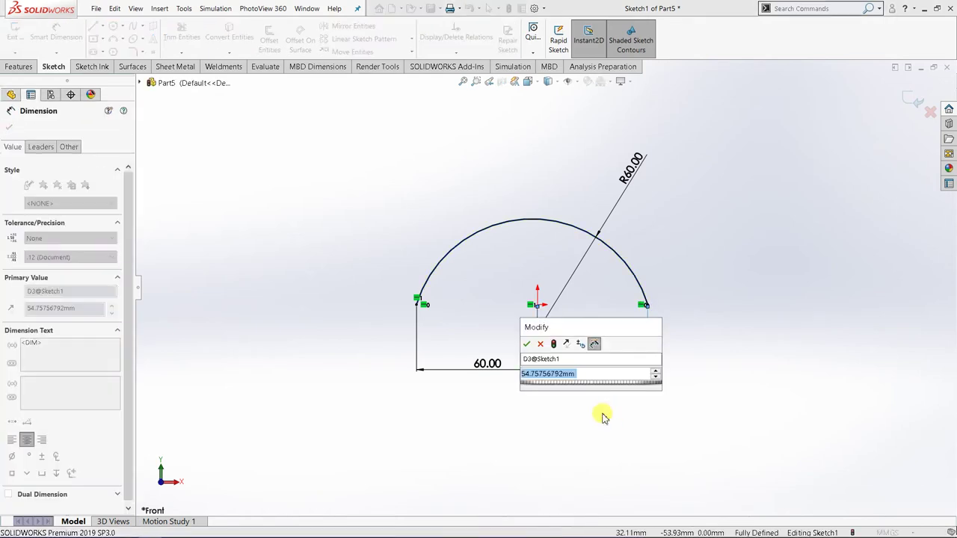
pyautogui.write('60')
pyautogui.press('Return')
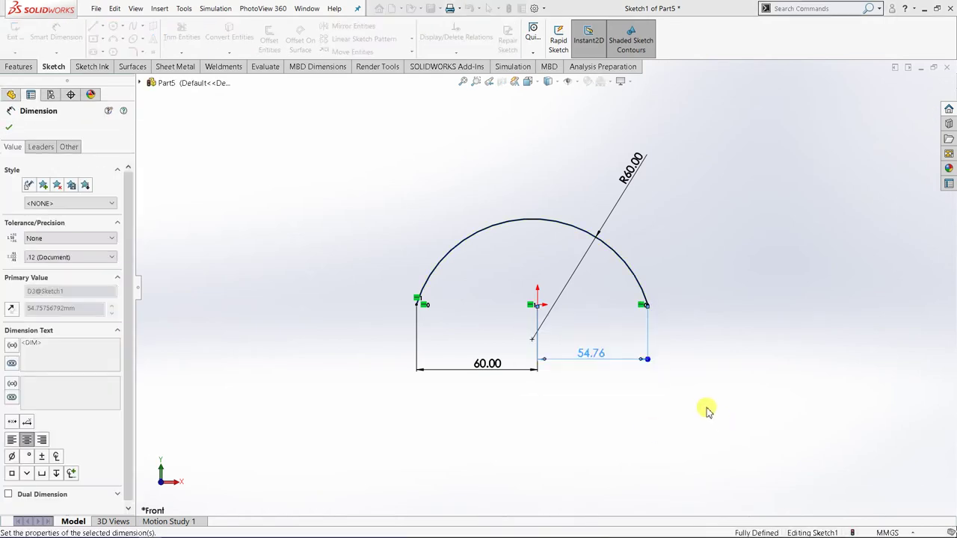
pyautogui.press('Escape')
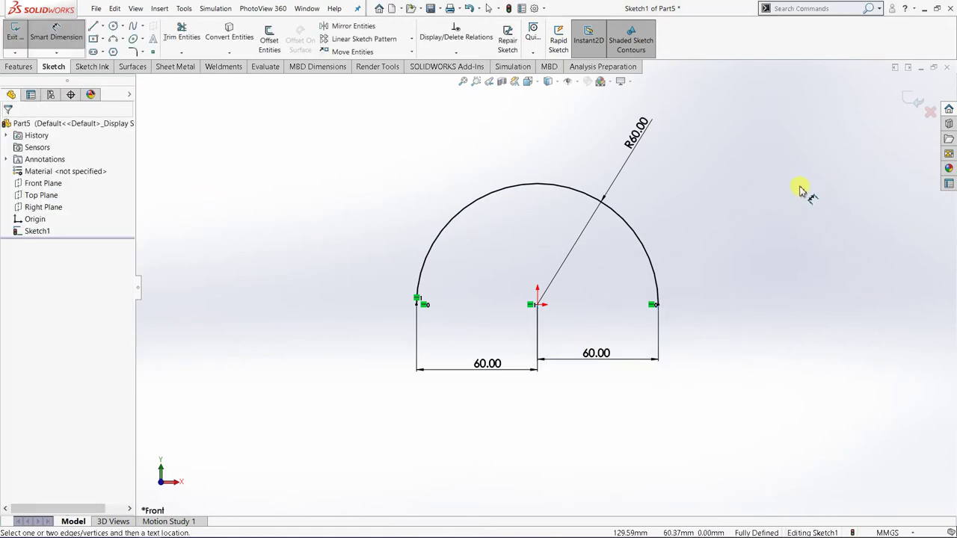
pyautogui.rightClick(817, 190)
pyautogui.click(838, 223)
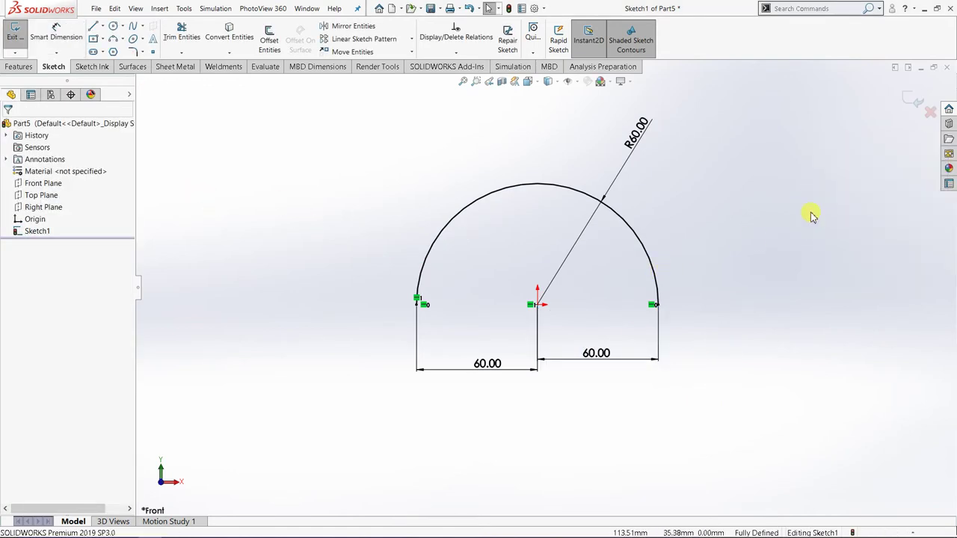
pyautogui.click(910, 100)
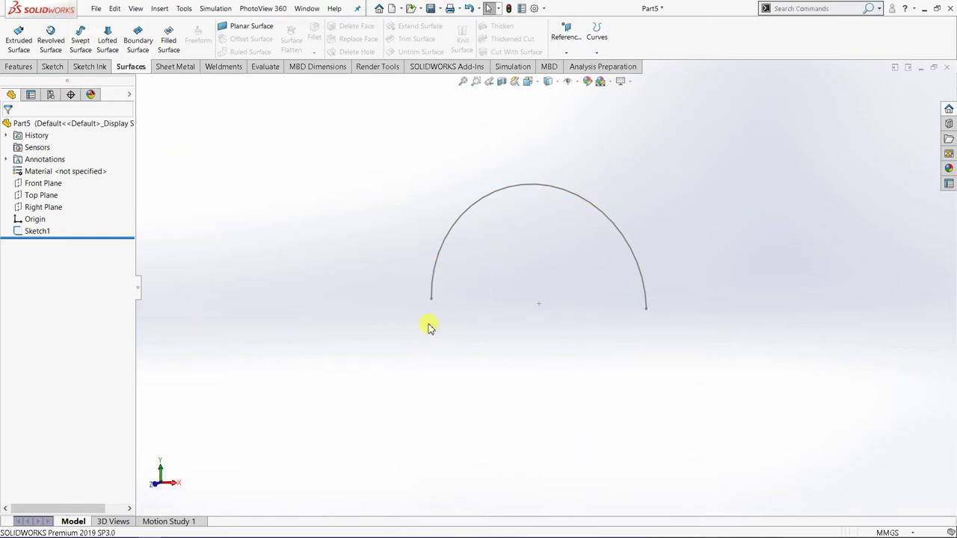
# Set up a reference plane offset from the Front Plane, with the offset flipped to its rear side.
pyautogui.scroll(3, 553, 248)
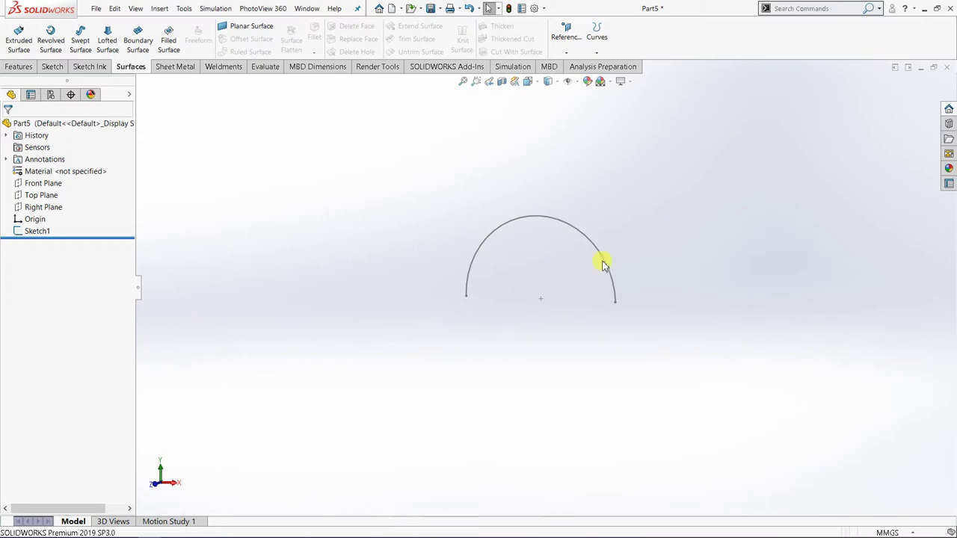
pyautogui.scroll(3, 597, 265)
pyautogui.scroll(-3, 620, 256)
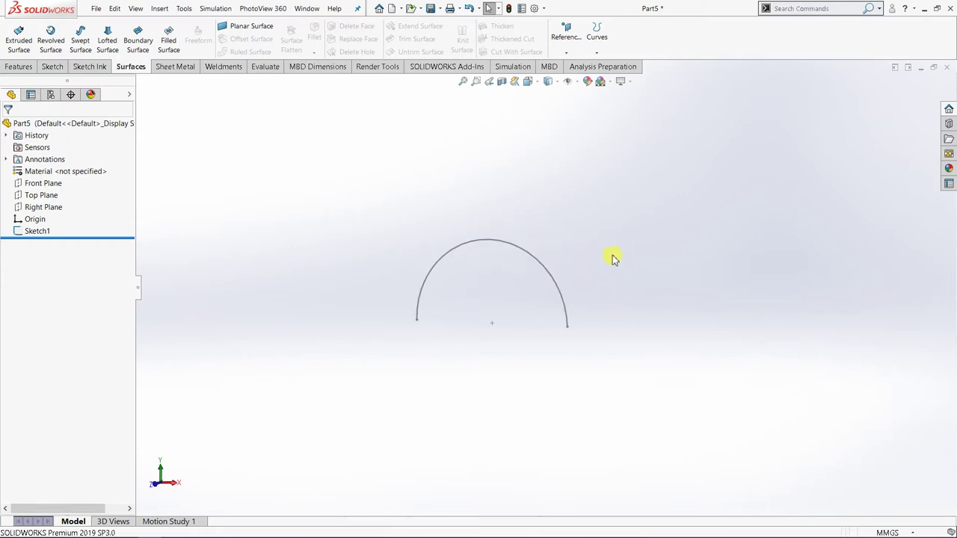
pyautogui.moveTo(613, 259); pyautogui.dragTo(581, 284, button='middle')
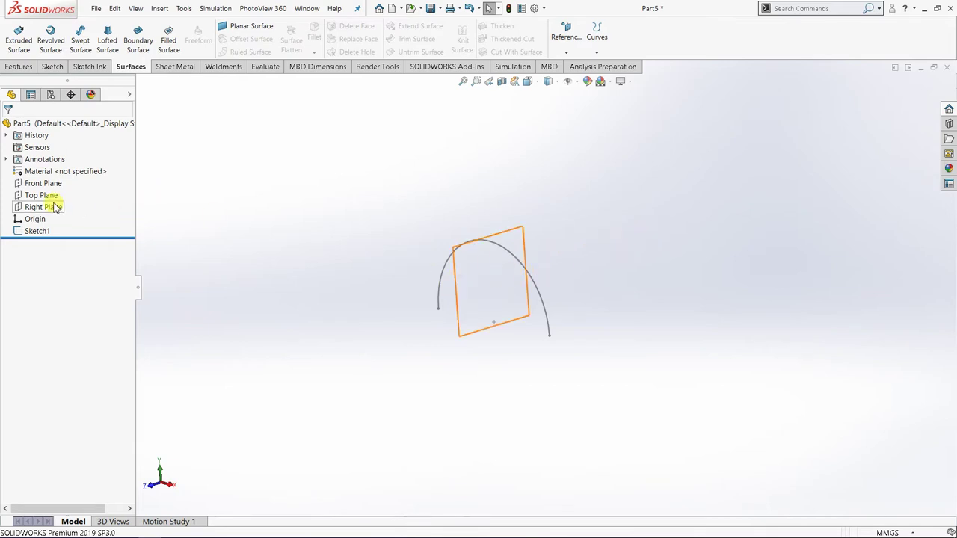
pyautogui.click(8, 67)
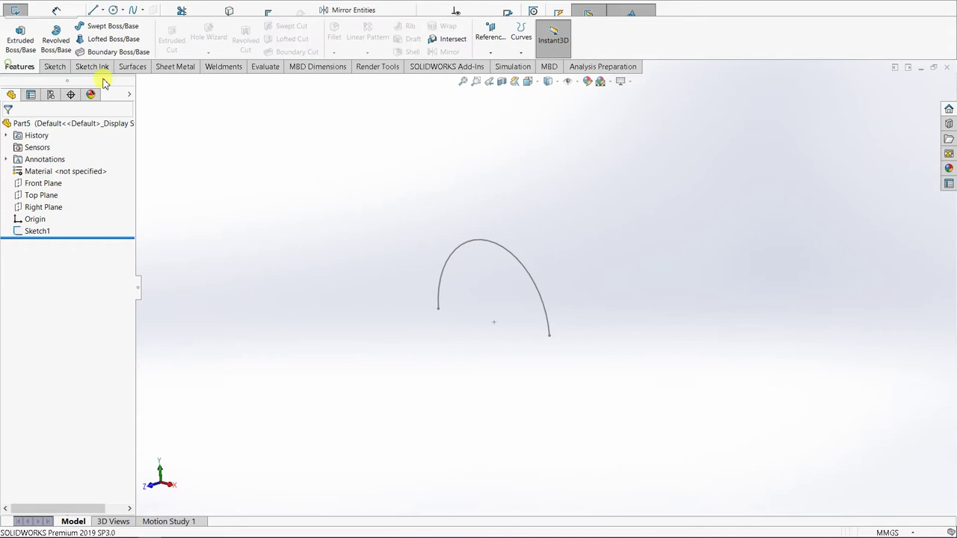
pyautogui.click(491, 52)
pyautogui.click(499, 68)
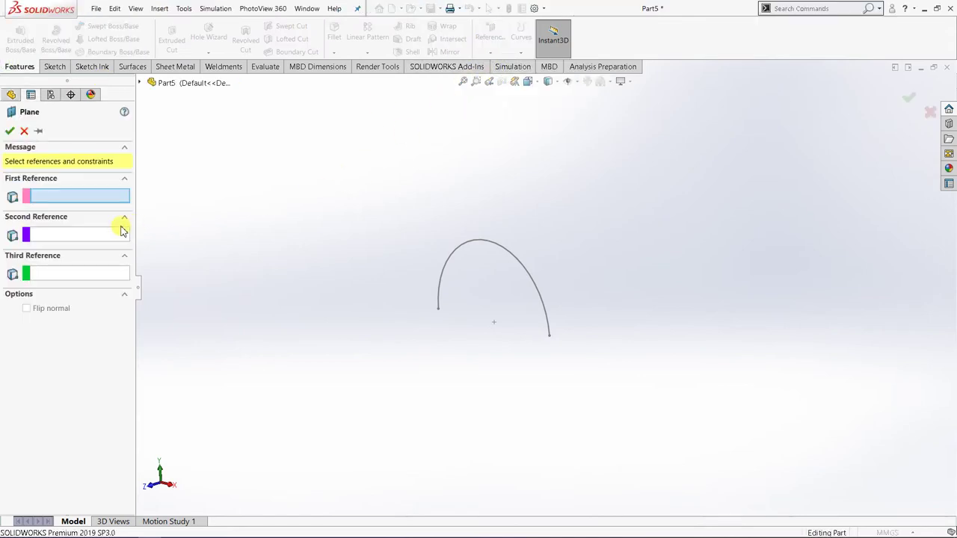
pyautogui.click(139, 83)
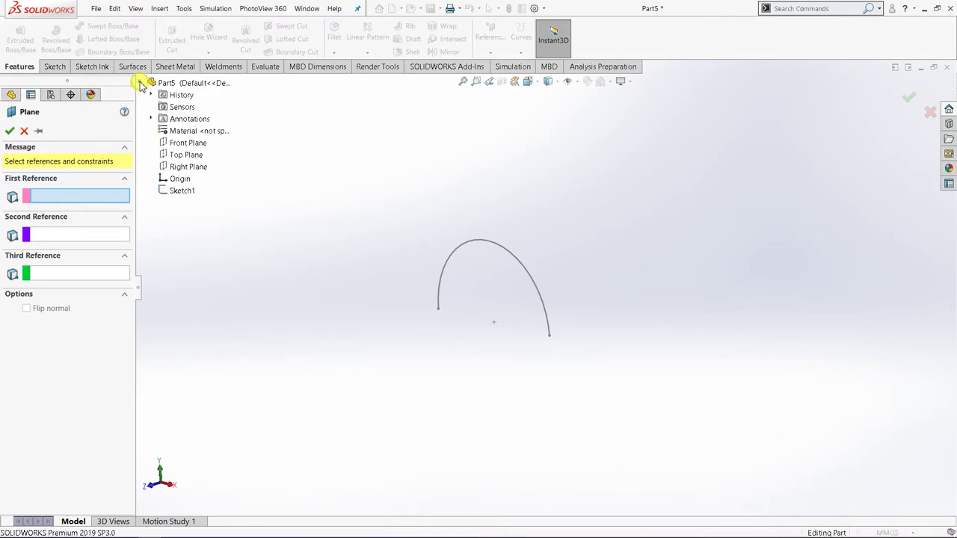
pyautogui.click(193, 147)
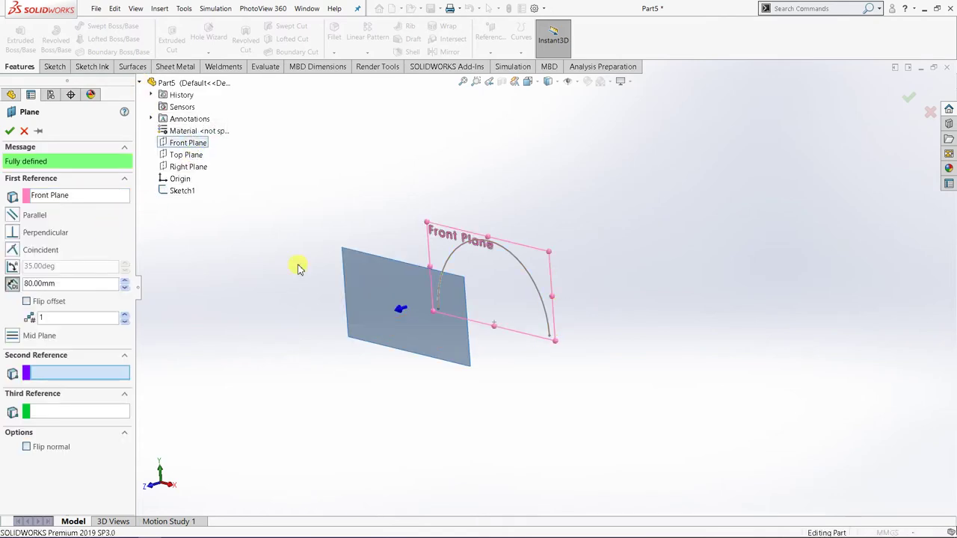
pyautogui.moveTo(299, 267); pyautogui.dragTo(523, 302, button='middle')
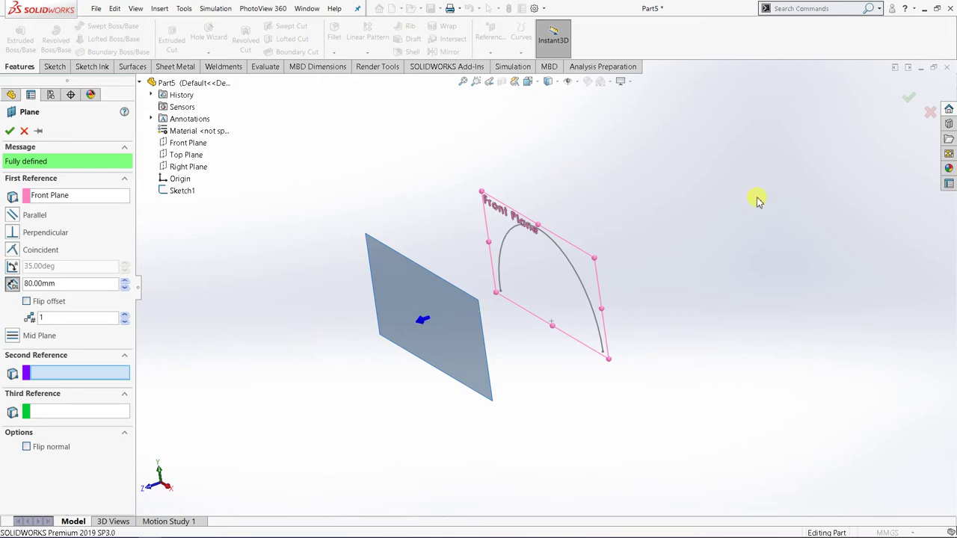
pyautogui.click(43, 303)
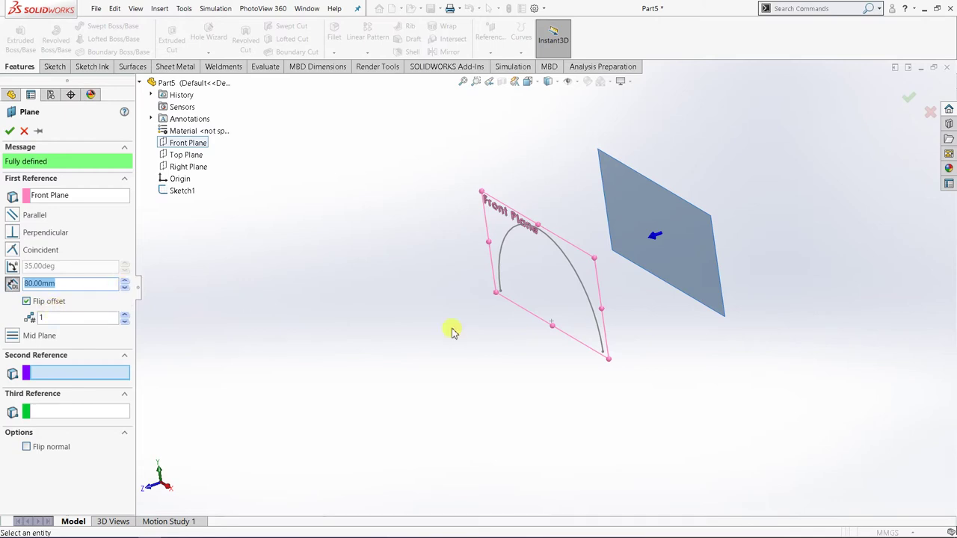
# Set the reference plane's offset distance to 130 mm and create the plane.
pyautogui.moveTo(453, 331)
pyautogui.mouseDown(button='middle')
pyautogui.moveTo(416, 318)
pyautogui.moveTo(428, 316)
pyautogui.moveTo(425, 305)
pyautogui.moveTo(414, 311)
pyautogui.moveTo(423, 308)
pyautogui.mouseUp(button='middle')
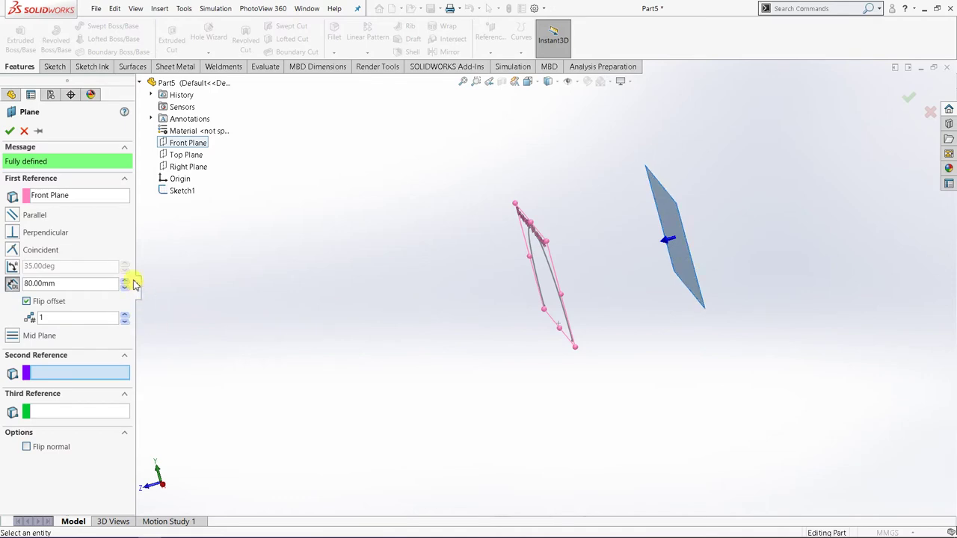
pyautogui.click(124, 281)
pyautogui.click(125, 281)
pyautogui.click(125, 281)
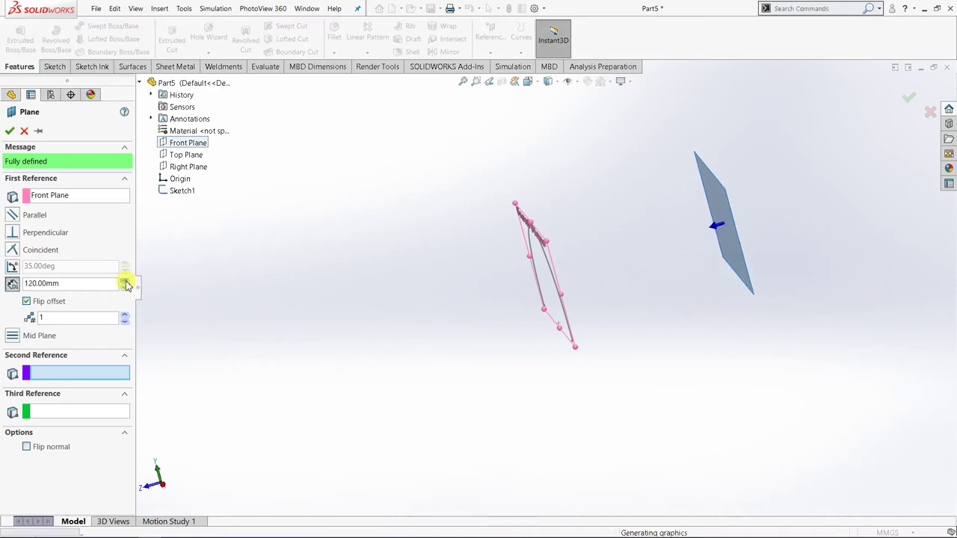
pyautogui.click(125, 281)
pyautogui.click(125, 281)
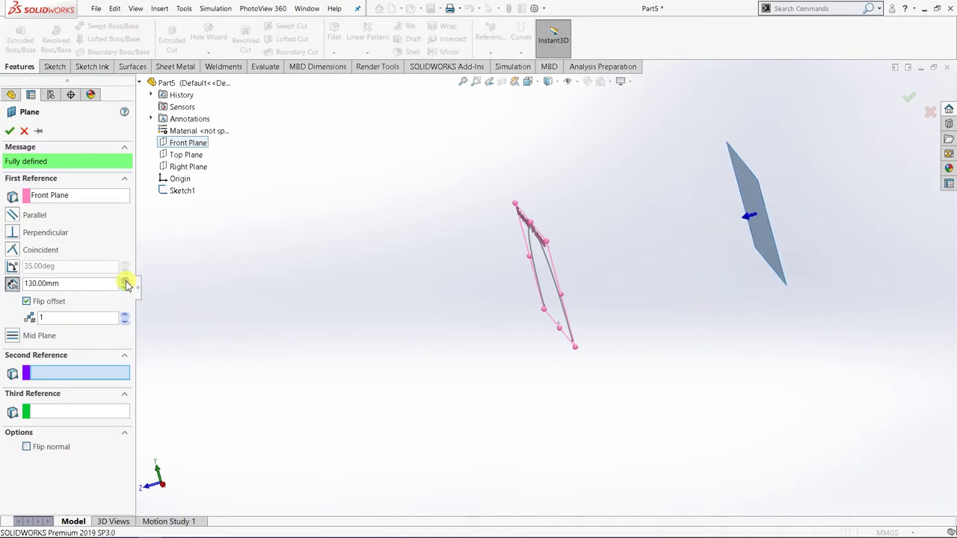
pyautogui.moveTo(772, 352)
pyautogui.mouseDown(button='middle')
pyautogui.moveTo(725, 376)
pyautogui.moveTo(749, 358)
pyautogui.mouseUp(button='middle')
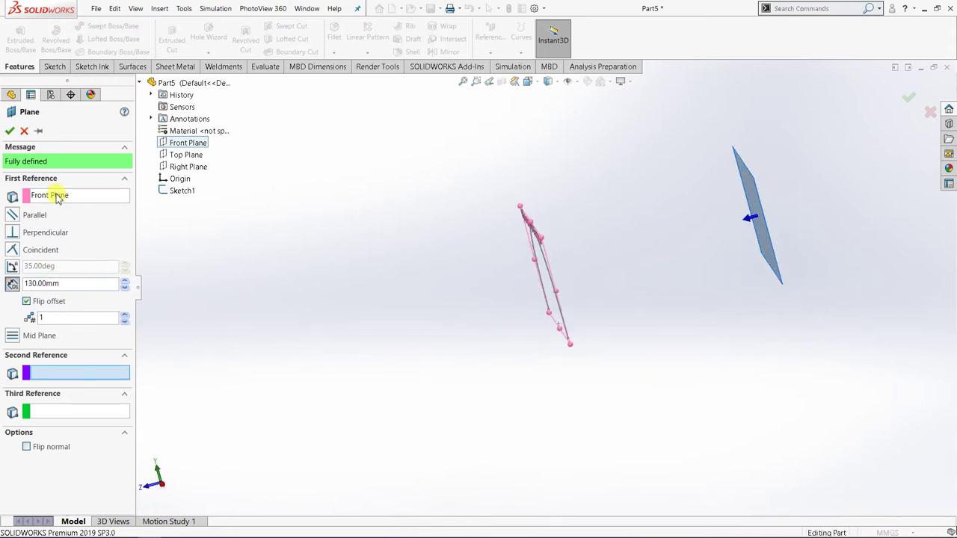
pyautogui.click(10, 131)
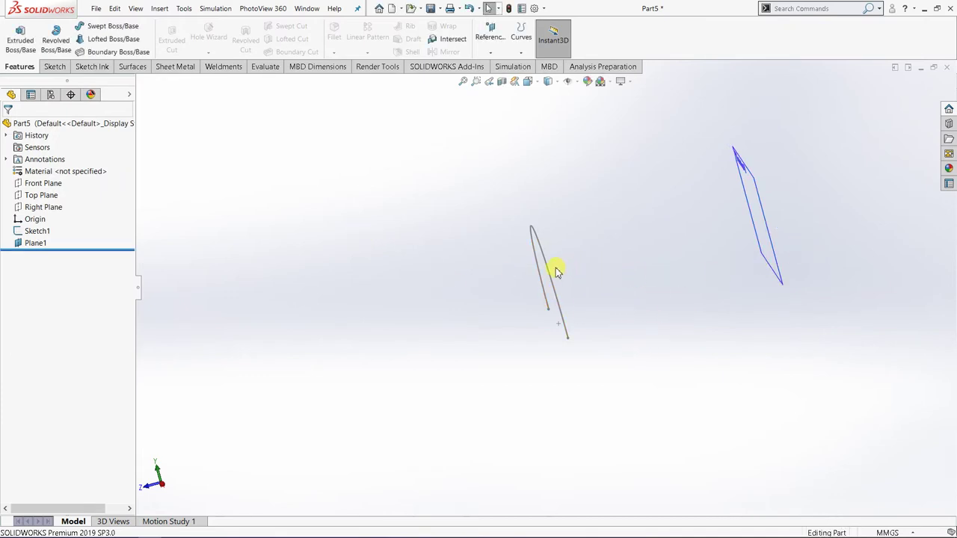
# Start a new sketch on the offset plane behind the arc, viewed face-on.
pyautogui.moveTo(665, 289); pyautogui.dragTo(702, 259, button='middle')
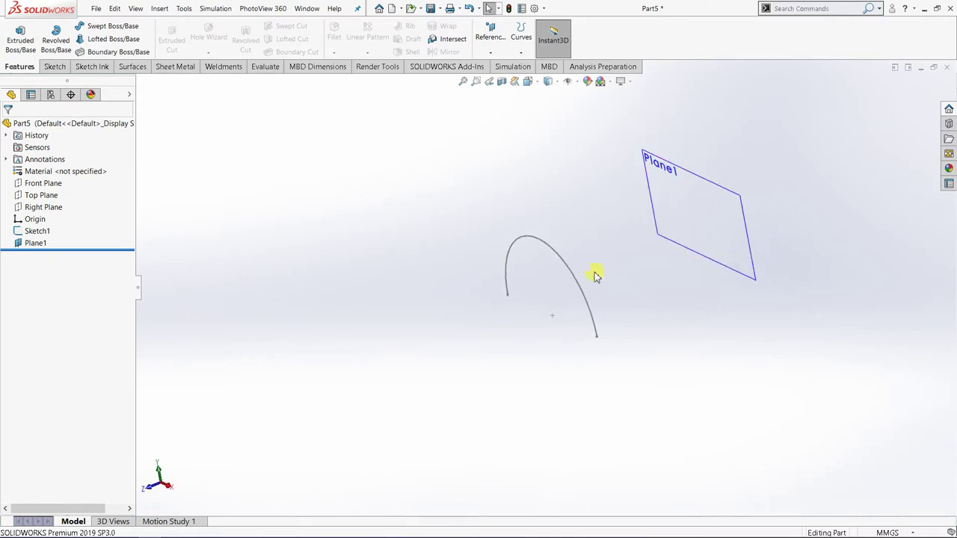
pyautogui.moveTo(569, 330); pyautogui.dragTo(630, 290, button='middle')
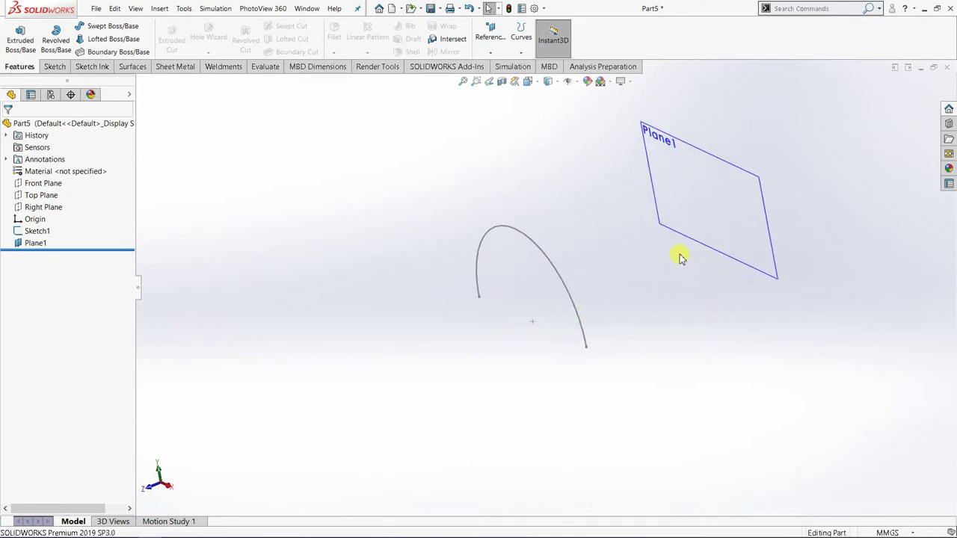
pyautogui.keyDown('ctrl'); pyautogui.moveTo(680, 257); pyautogui.dragTo(695, 224, button='middle'); pyautogui.keyUp('ctrl')
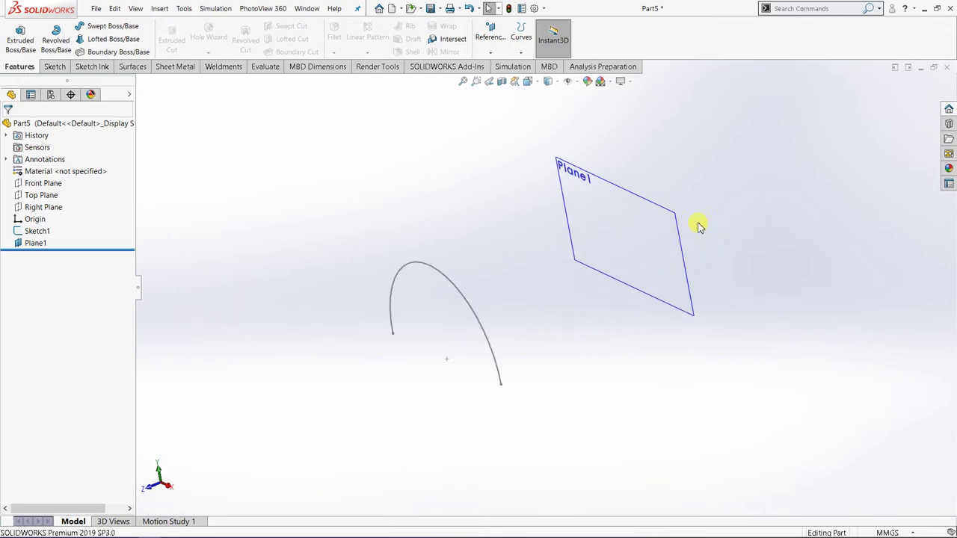
pyautogui.click(626, 191)
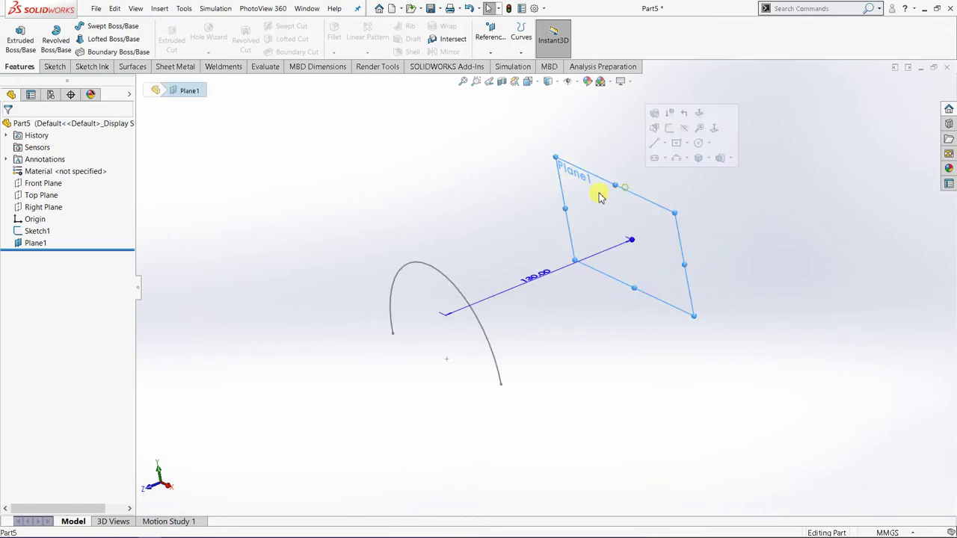
pyautogui.click(54, 66)
pyautogui.click(15, 32)
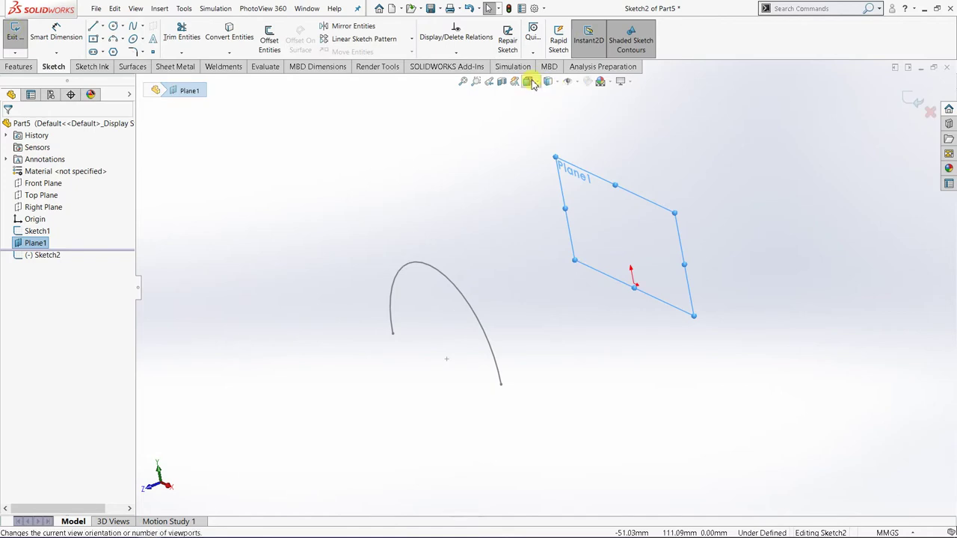
pyautogui.click(527, 80)
pyautogui.click(585, 138)
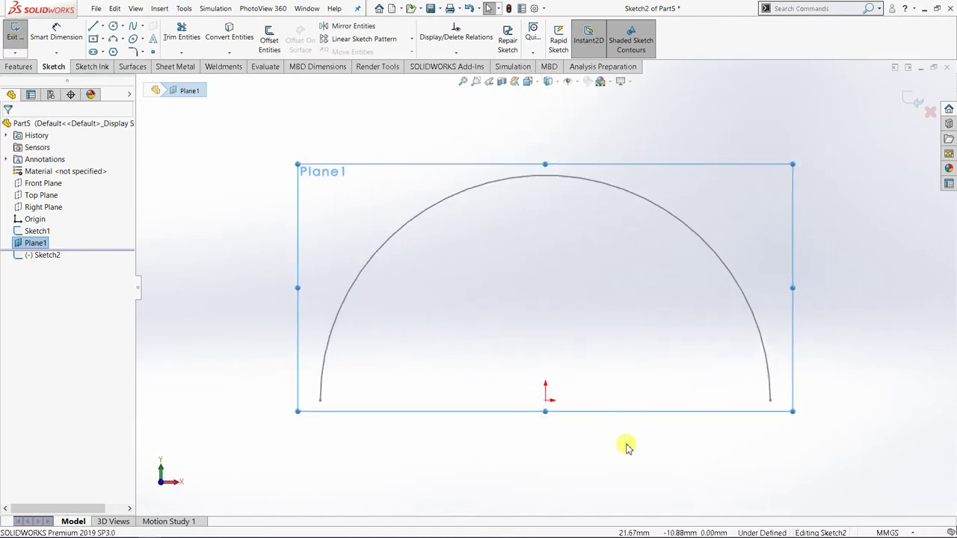
# Sketch a 3 Point Arc of about 37 mm radius on the offset plane, arching over the origin with both ends level with it.
pyautogui.click(124, 41)
pyautogui.click(124, 77)
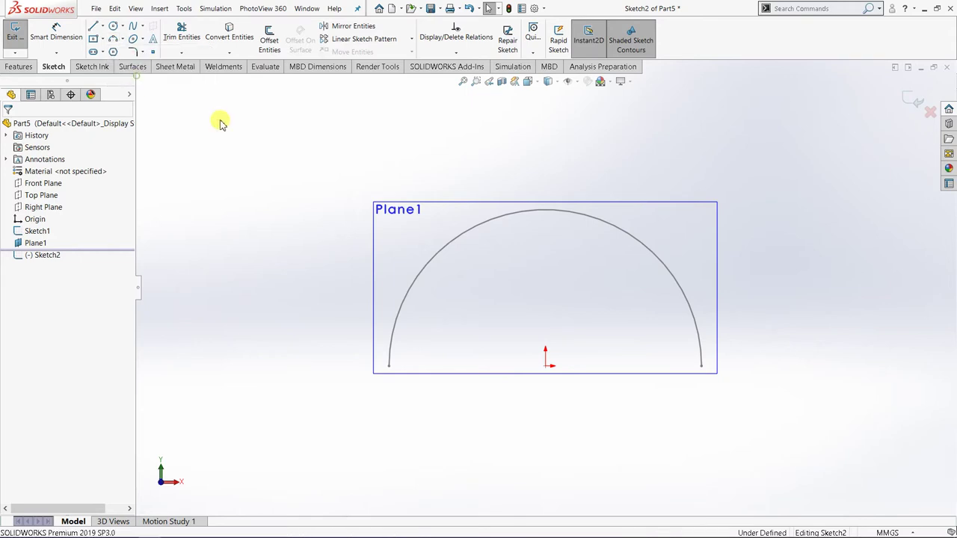
pyautogui.click(455, 365)
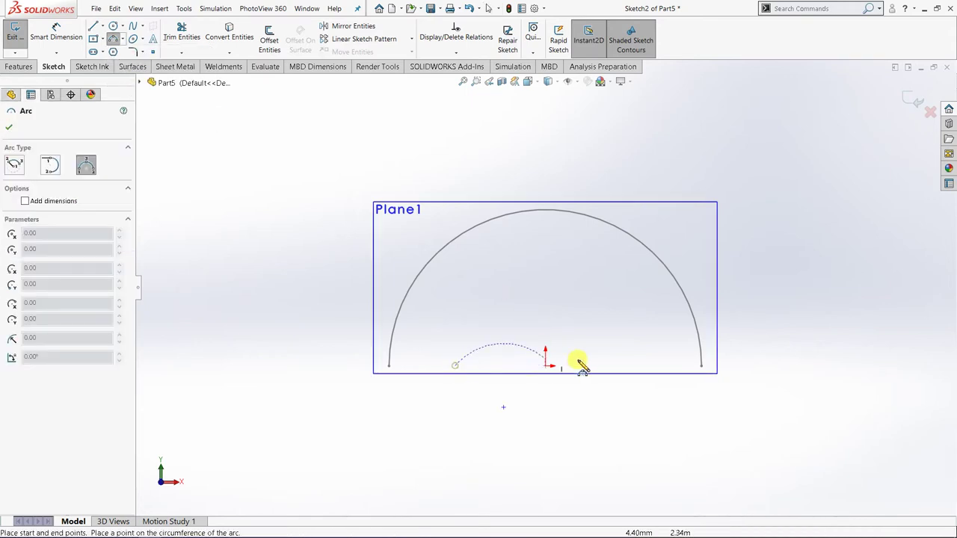
pyautogui.click(646, 365)
pyautogui.click(550, 281)
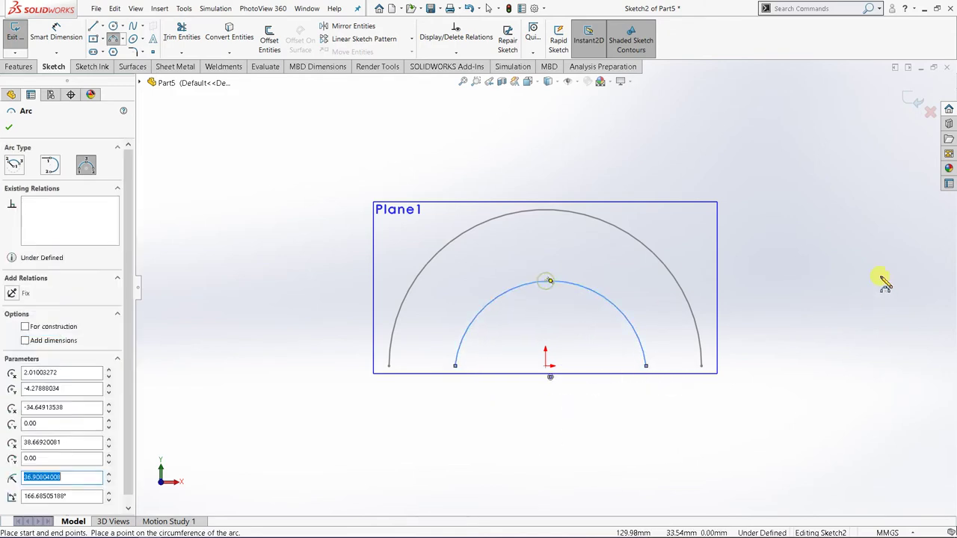
pyautogui.rightClick(837, 262)
pyautogui.click(908, 222)
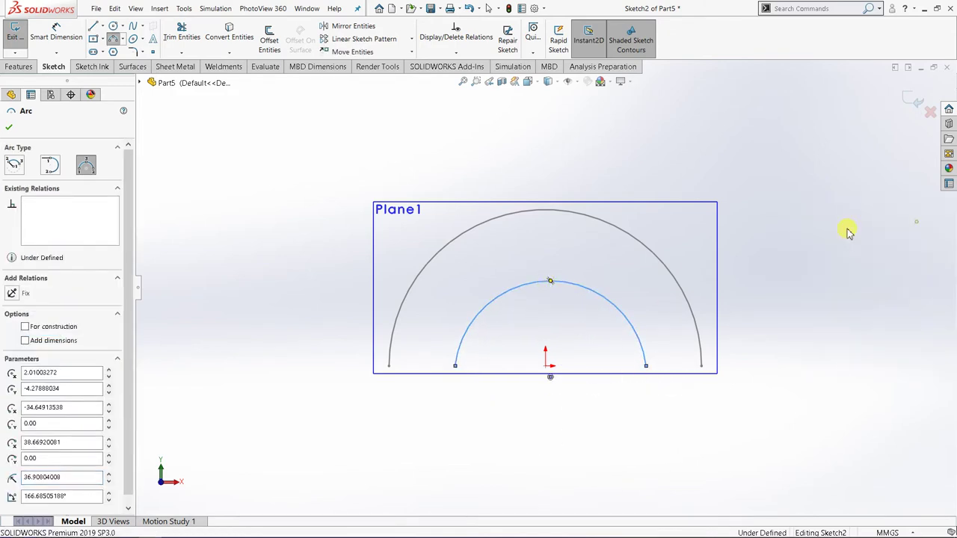
# Dimension the radius of the inner arc on the offset plane as 40 mm.
pyautogui.click(570, 287)
pyautogui.click(675, 178)
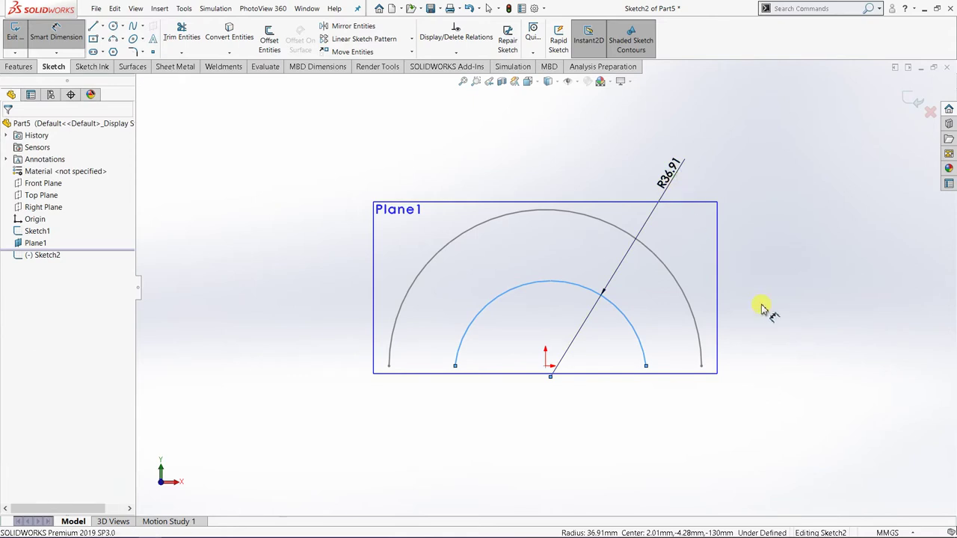
pyautogui.write('4')
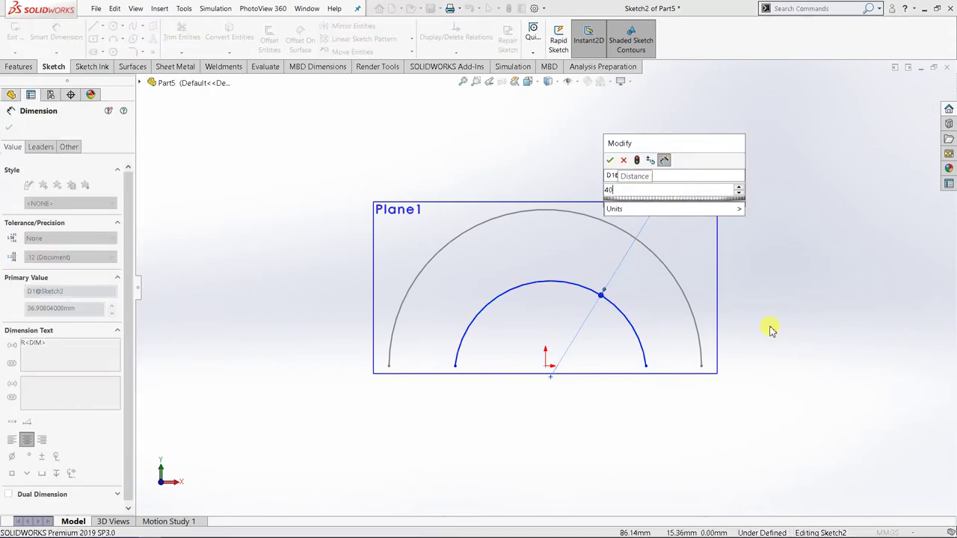
pyautogui.write('0')
pyautogui.press('Return')
pyautogui.press('Escape')
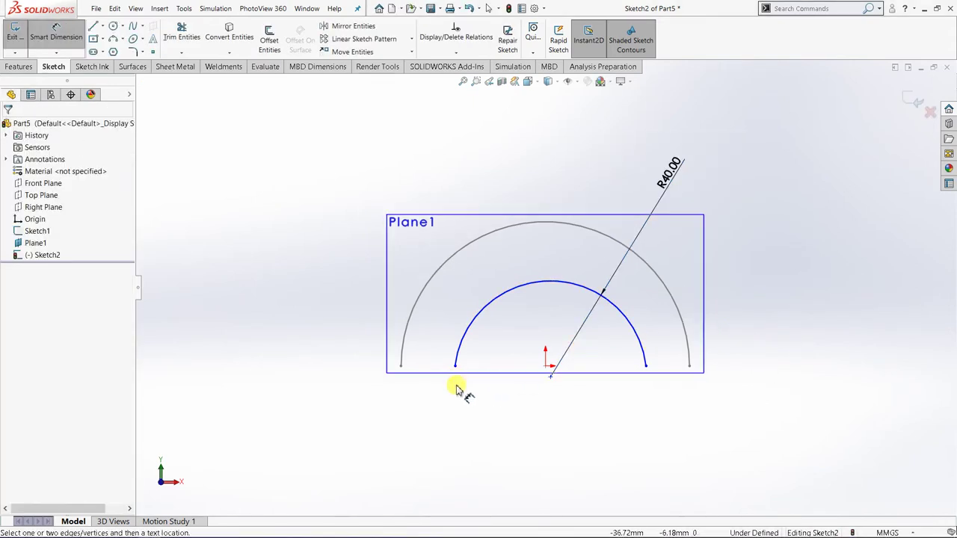
pyautogui.rightClick(351, 393)
pyautogui.click(373, 423)
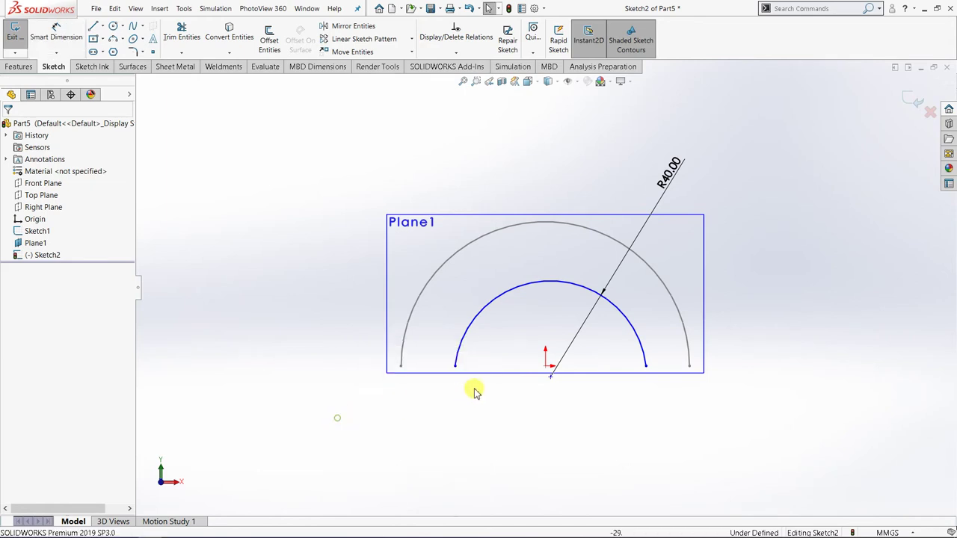
# Add a Horizontal relation between the two endpoints of the inner arc.
pyautogui.click(453, 368)
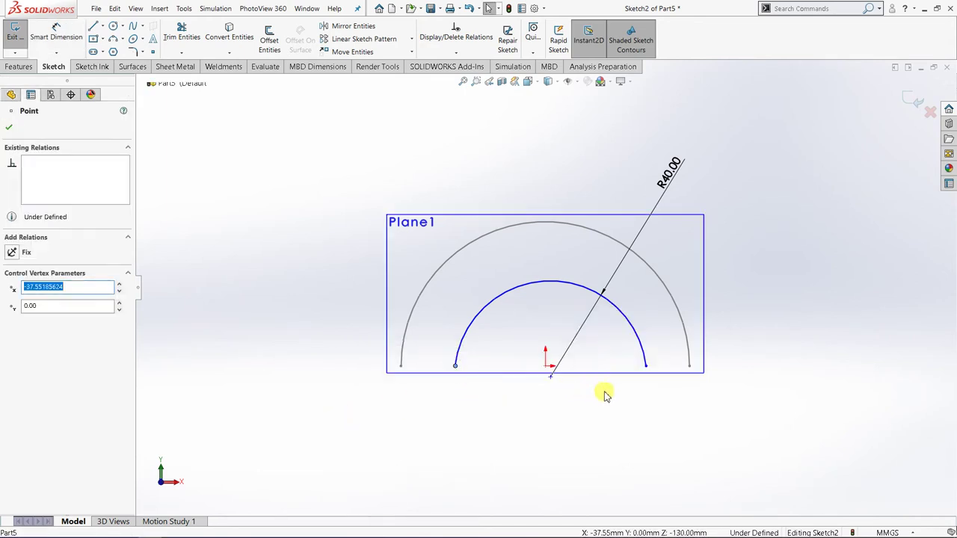
pyautogui.keyDown('ctrl'); pyautogui.click(644, 366); pyautogui.keyUp('ctrl')
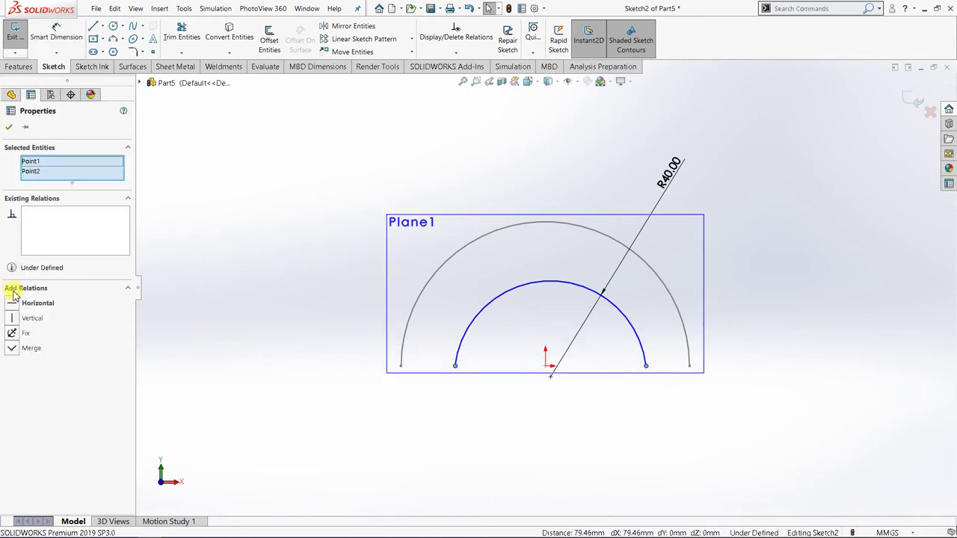
pyautogui.click(12, 303)
pyautogui.click(9, 130)
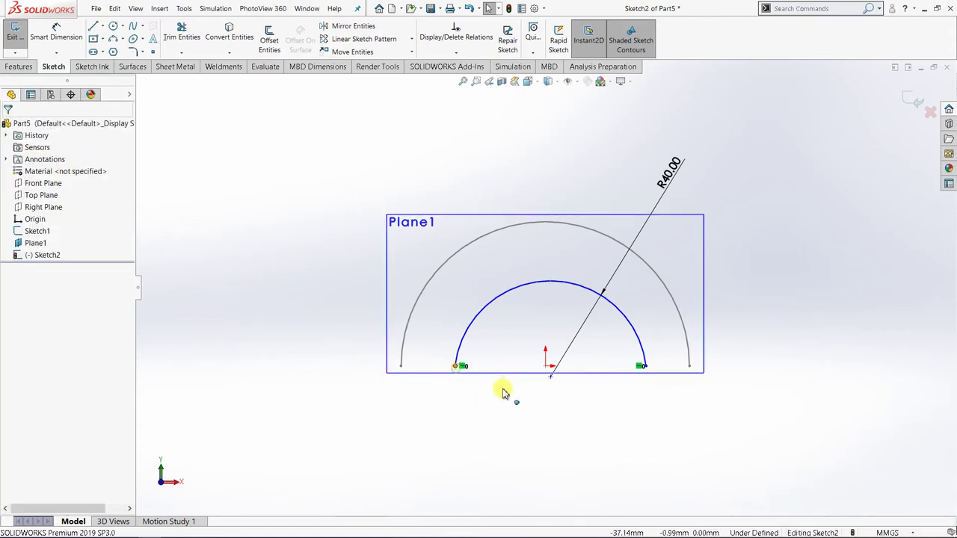
# Add a Horizontal relation between the inner arc's left endpoint and the origin.
pyautogui.click(541, 367)
pyautogui.click(326, 359)
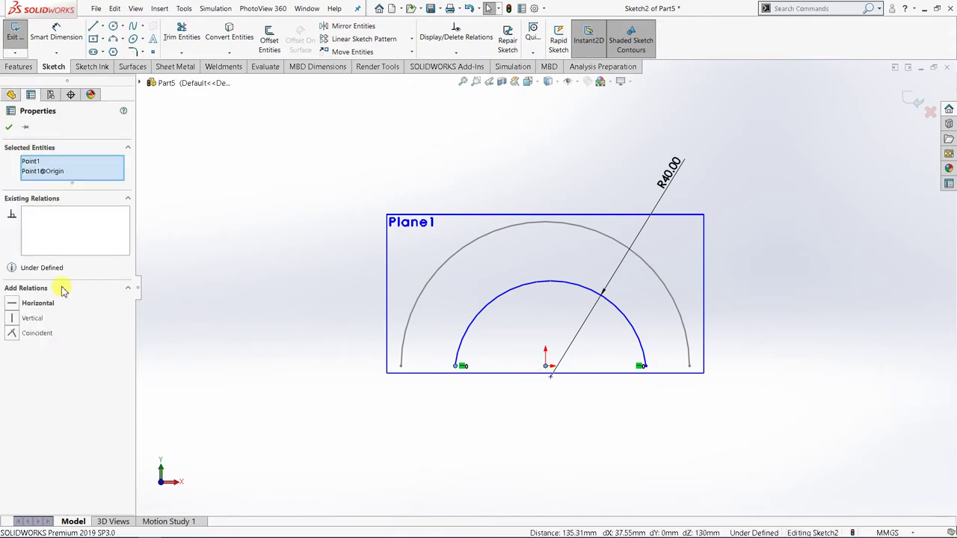
pyautogui.click(15, 304)
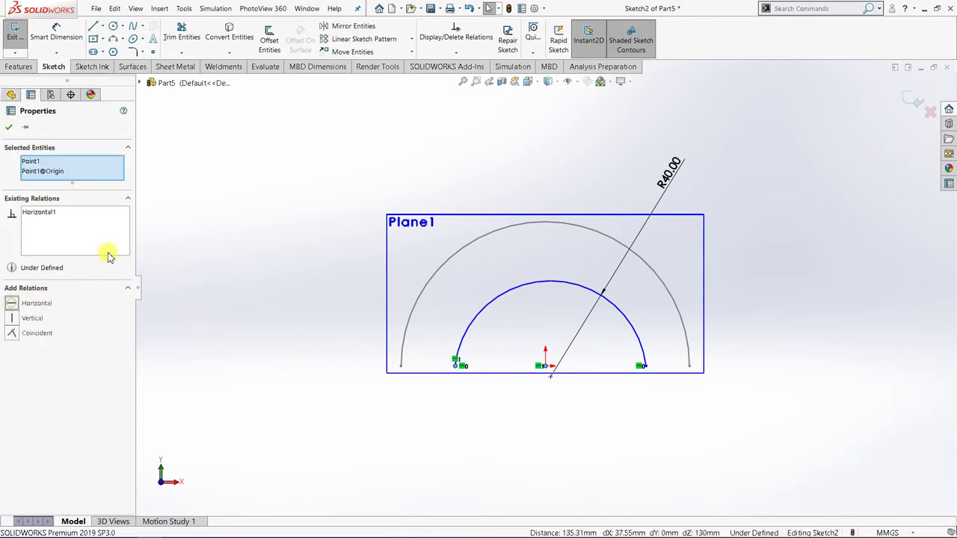
pyautogui.click(9, 127)
# Dimension the distance from the inner arc's left endpoint to the origin as 35 mm.
pyautogui.click(56, 34)
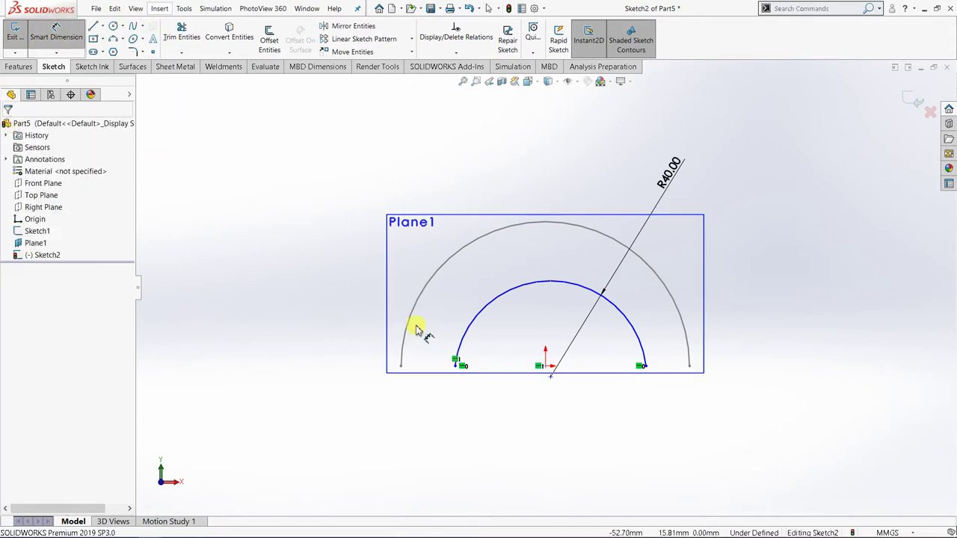
pyautogui.click(454, 365)
pyautogui.click(544, 366)
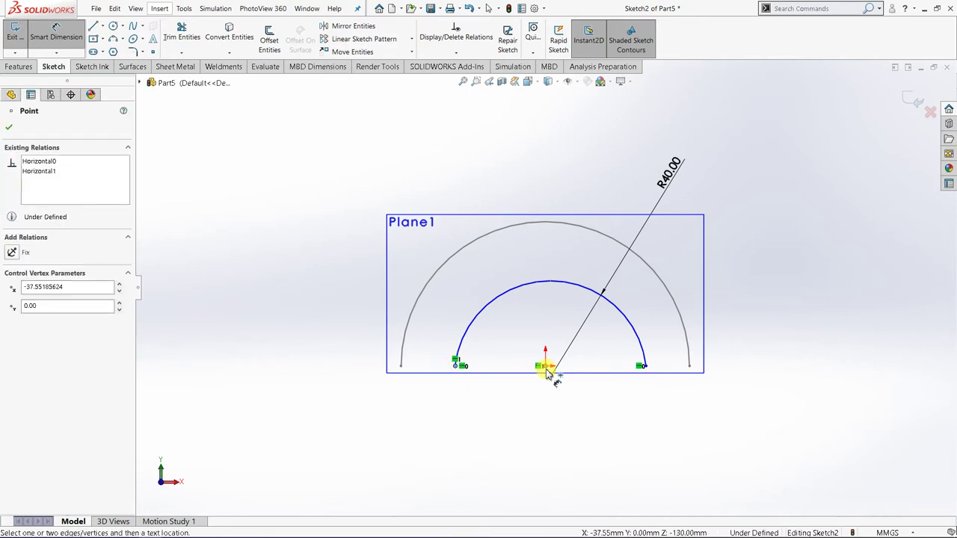
pyautogui.click(513, 428)
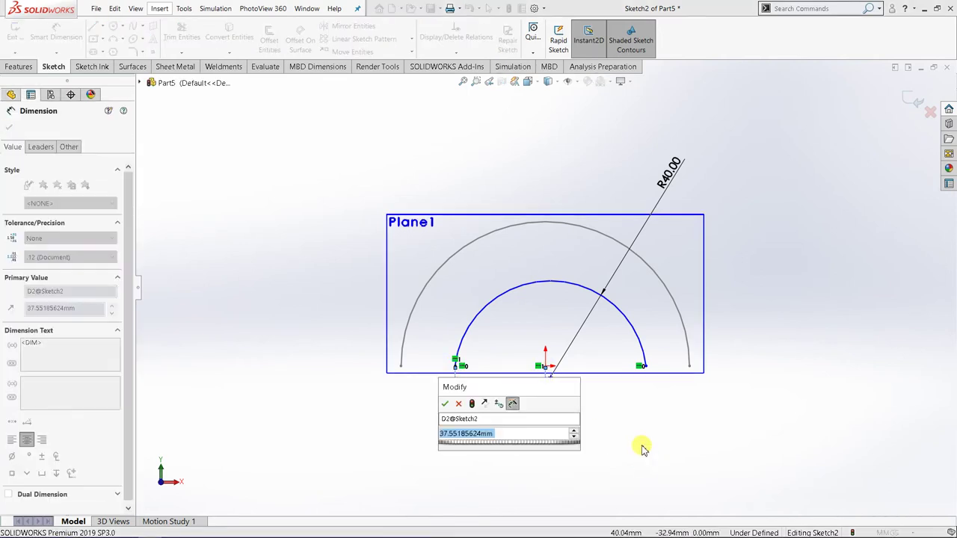
pyautogui.write('35')
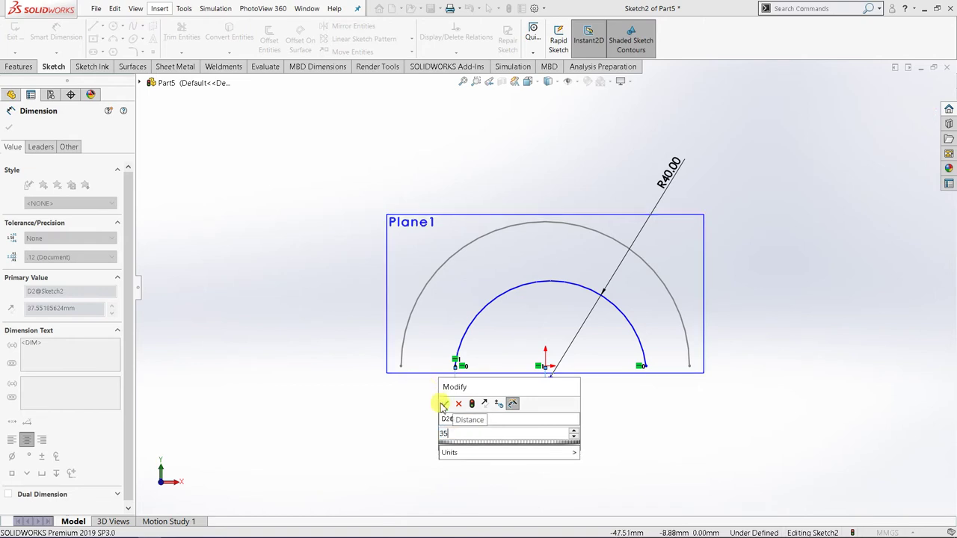
pyautogui.click(443, 405)
pyautogui.click(635, 438)
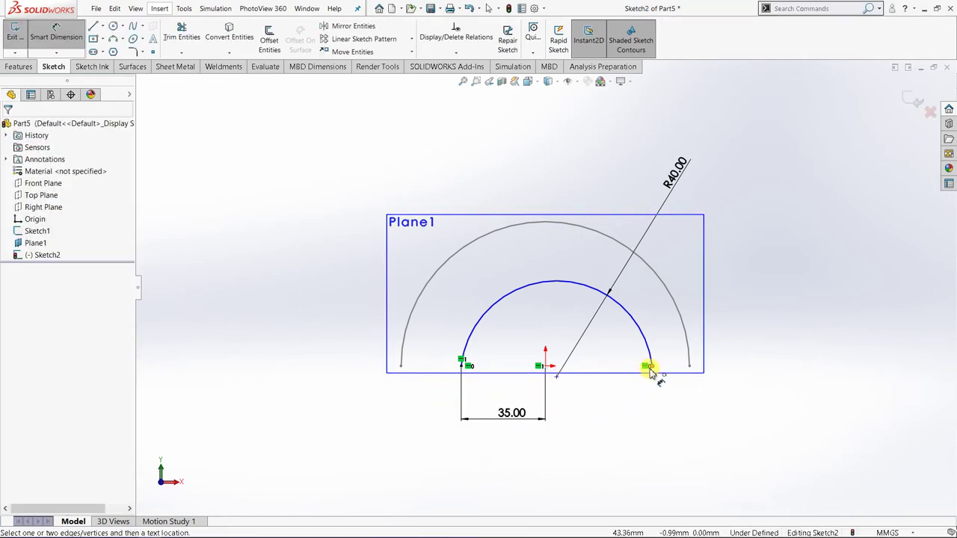
# Dimension the distance from the origin to the inner arc's right endpoint as 35 mm.
pyautogui.click(650, 368)
pyautogui.click(546, 367)
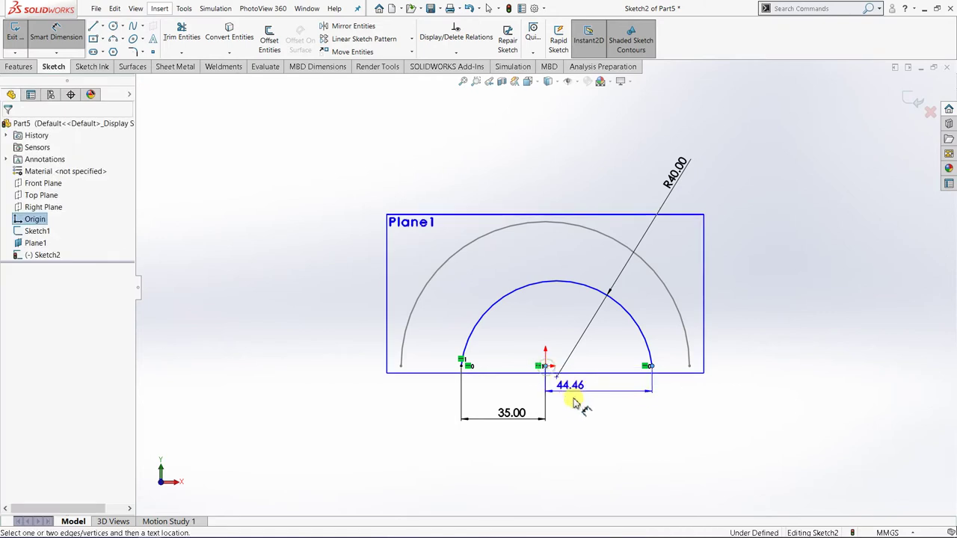
pyautogui.click(587, 419)
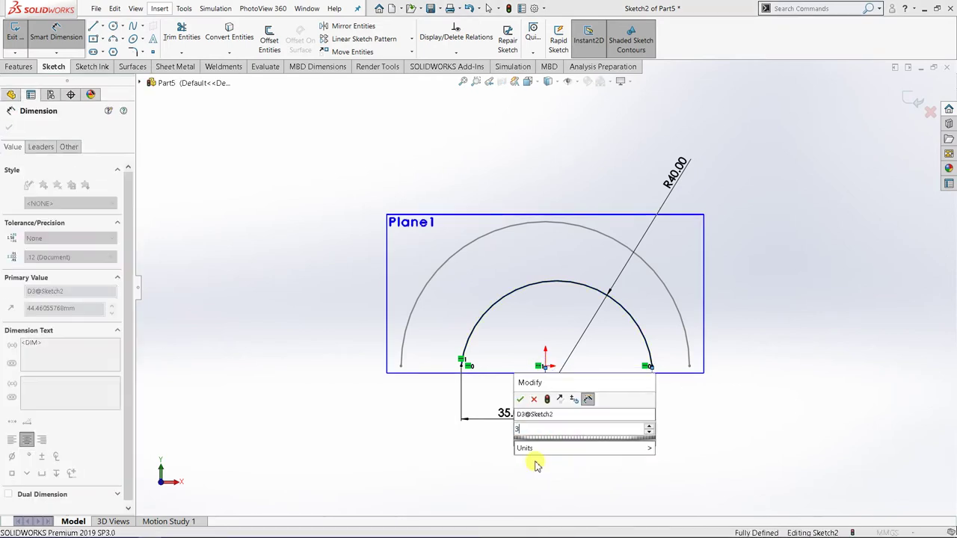
pyautogui.click(520, 399)
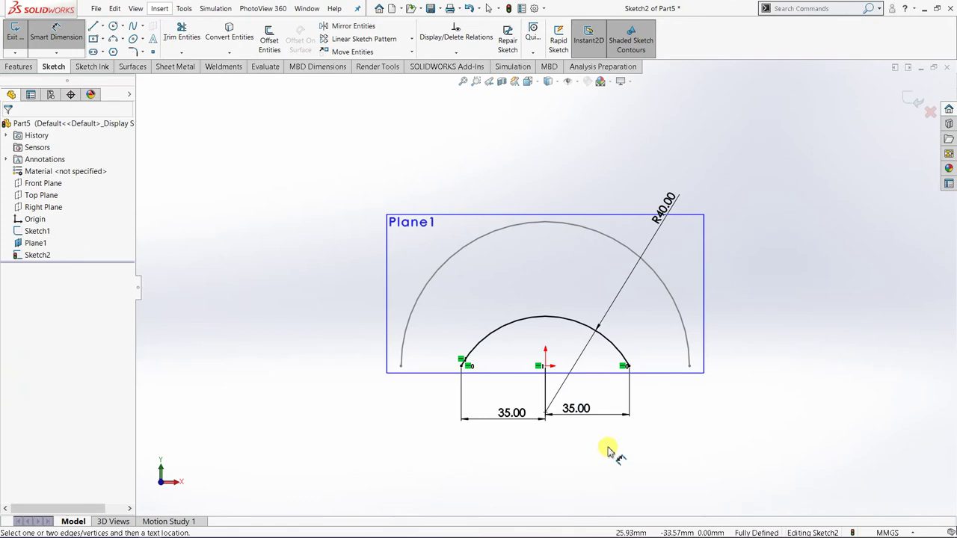
# Set the distance between the inner arc's left endpoint and the origin to 45 mm.
pyautogui.doubleClick(505, 416)
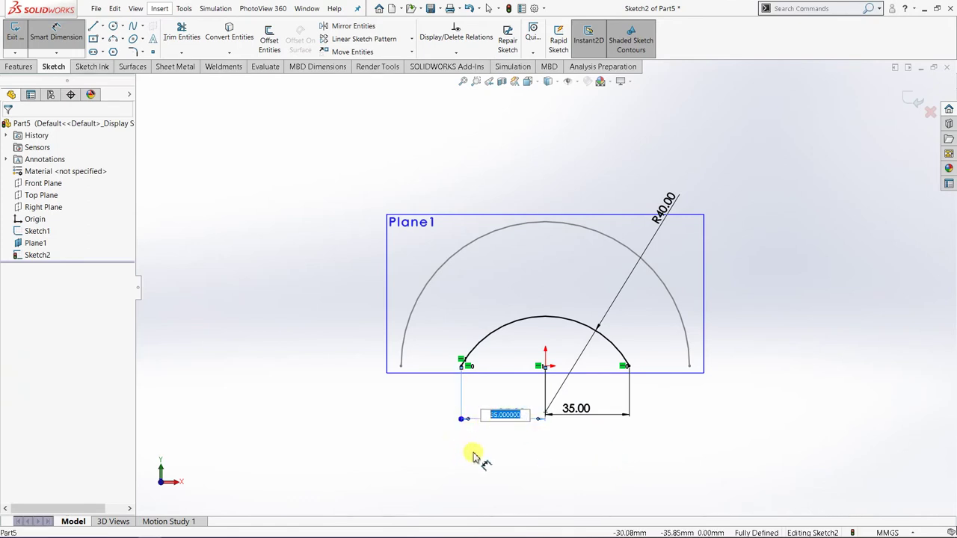
pyautogui.write('45')
pyautogui.press('Return')
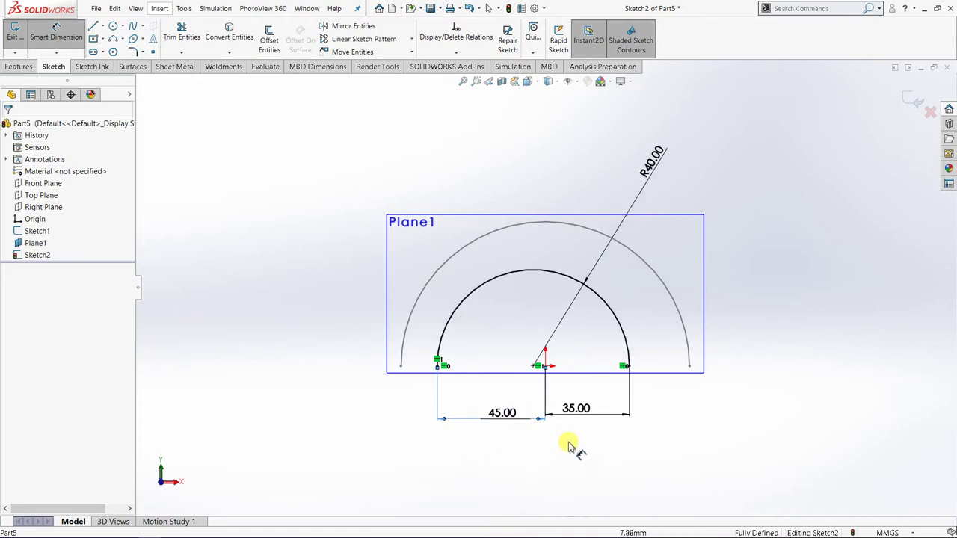
# Try to set the distance between the origin and the inner arc's right endpoint to 45 mm.
pyautogui.doubleClick(581, 410)
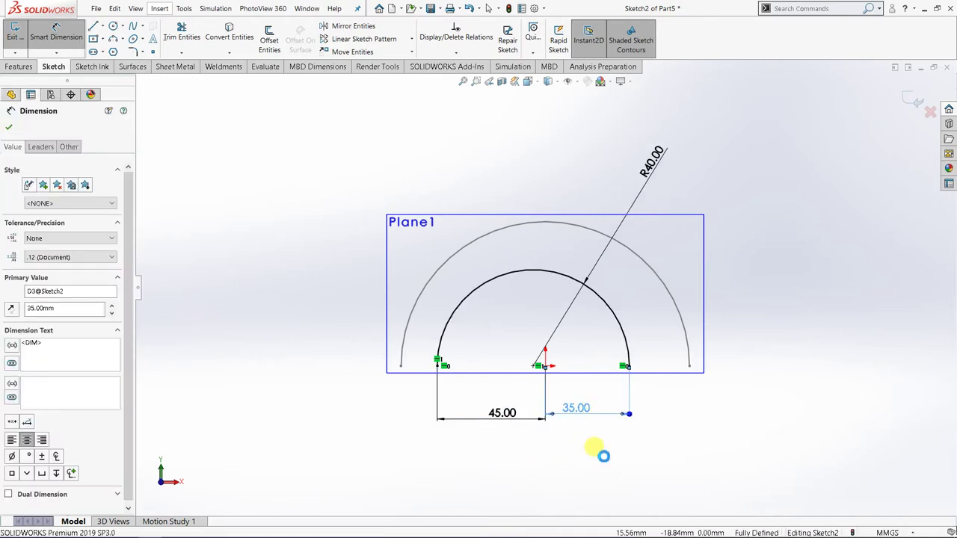
pyautogui.write('5')
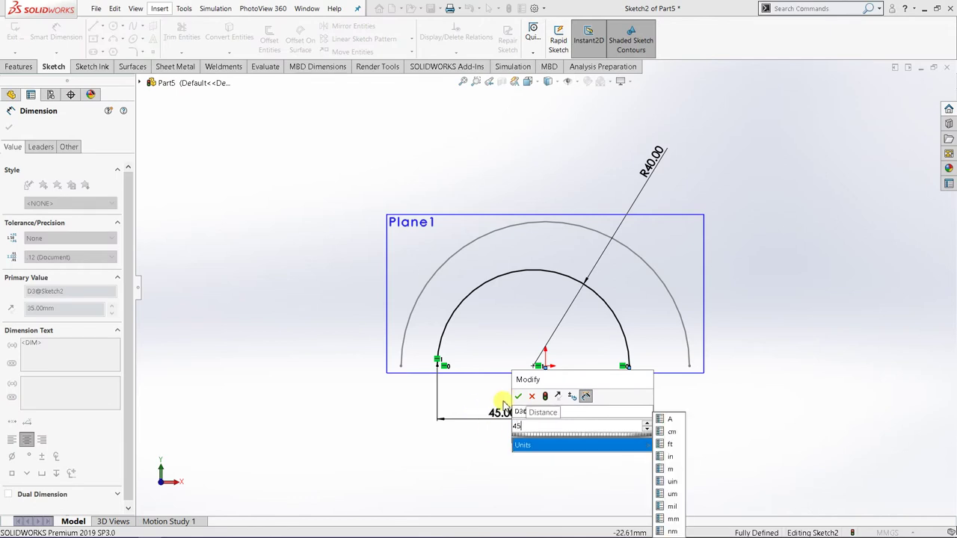
pyautogui.click(519, 396)
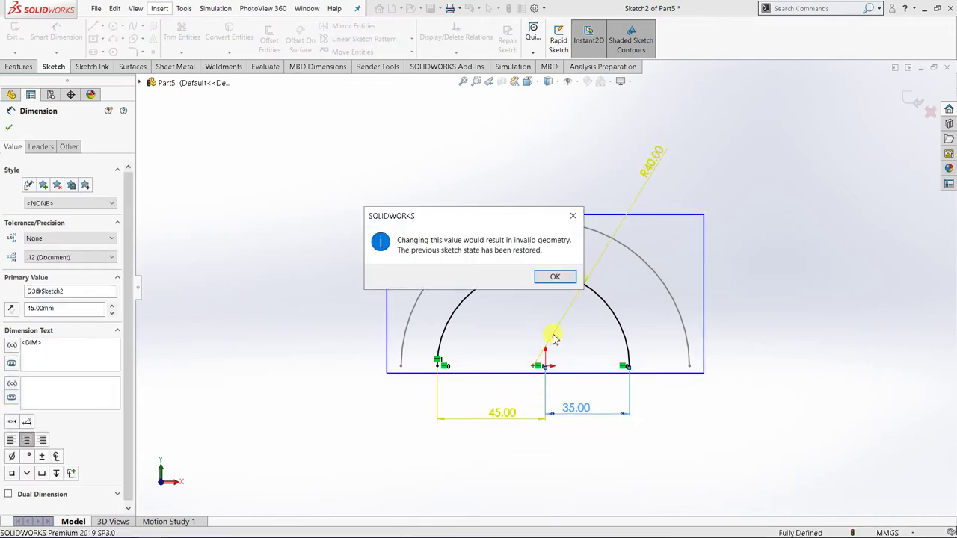
pyautogui.click(555, 277)
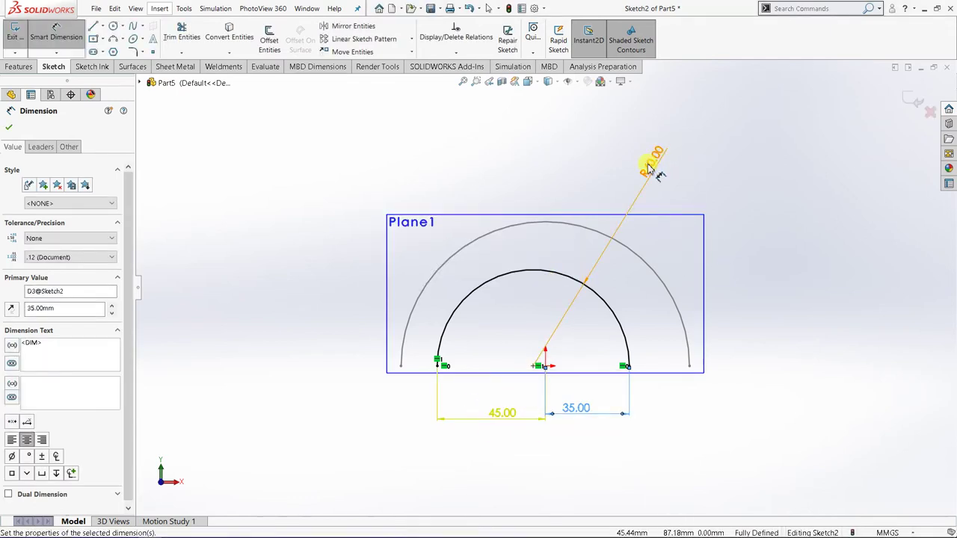
# Delete the radius dimension of the inner arc in the sketch on Plane1.
pyautogui.press('Escape')
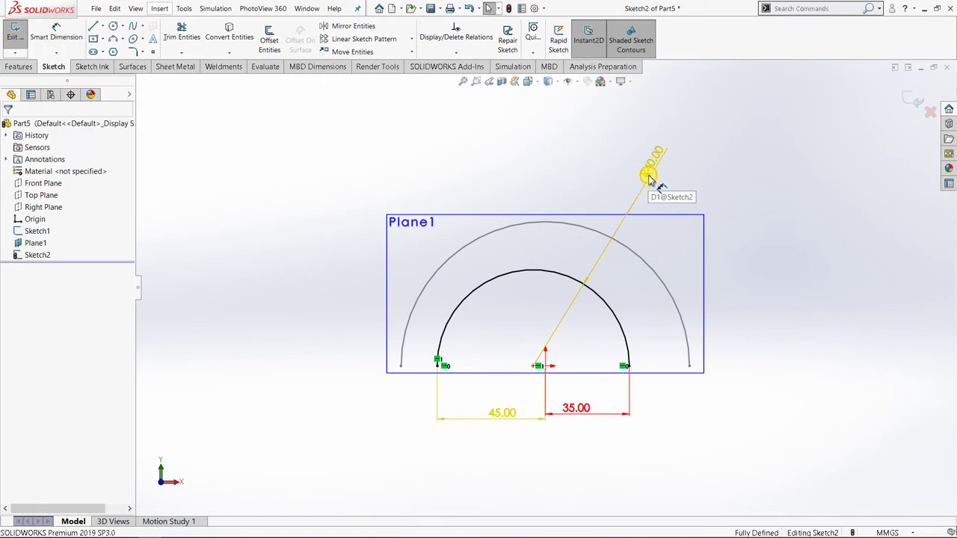
pyautogui.click(648, 180)
pyautogui.rightClick(645, 173)
pyautogui.click(667, 405)
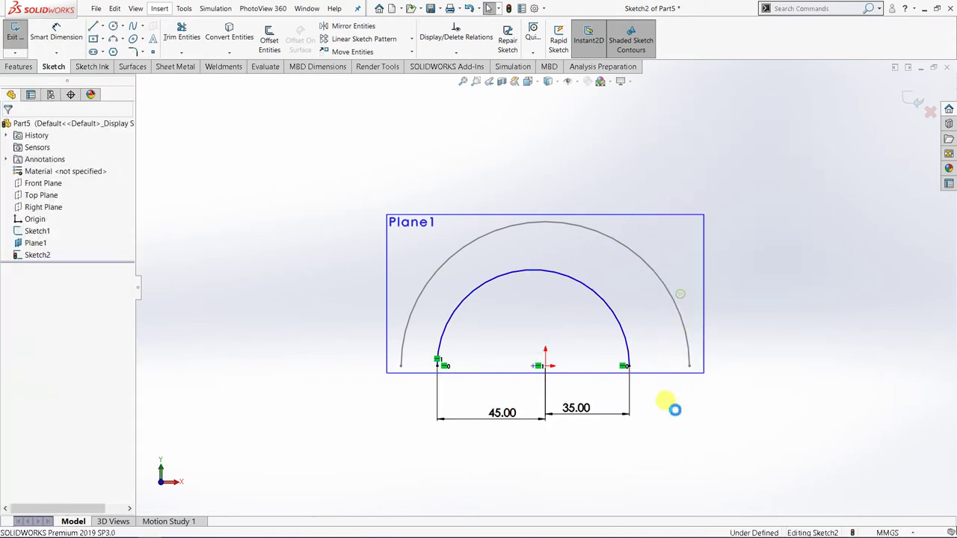
# Set the horizontal dimension from the origin to the inner arc's right endpoint to 45 mm.
pyautogui.doubleClick(572, 411)
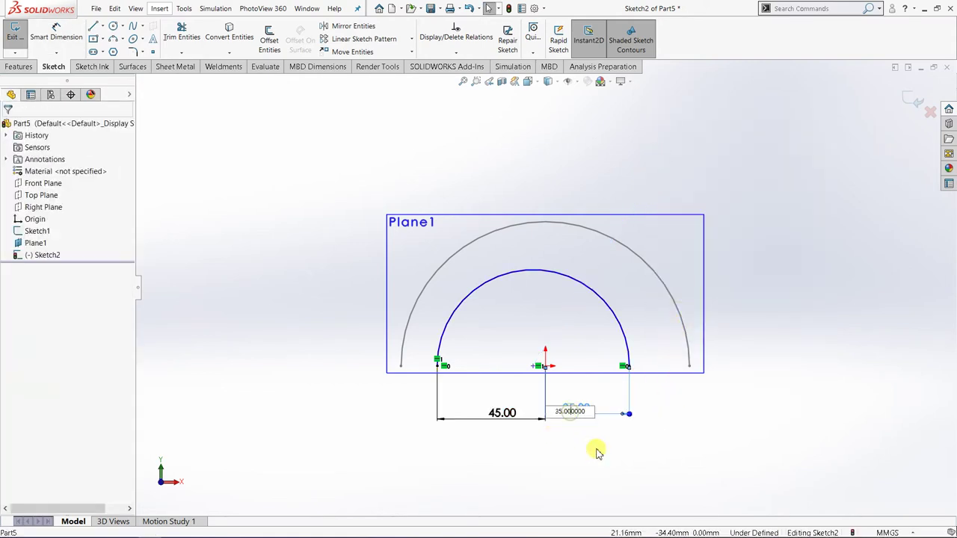
pyautogui.moveTo(581, 412); pyautogui.dragTo(530, 412)
pyautogui.write('45')
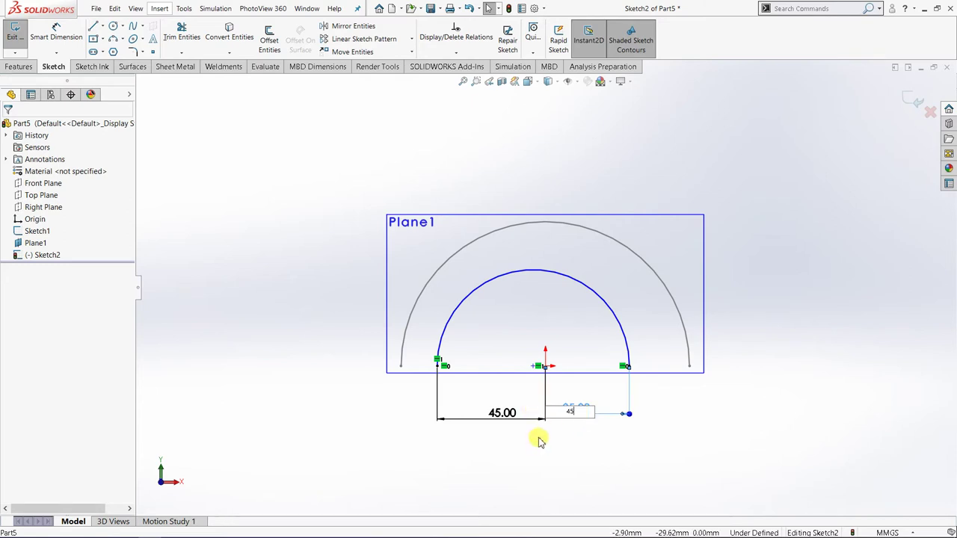
pyautogui.press('Return')
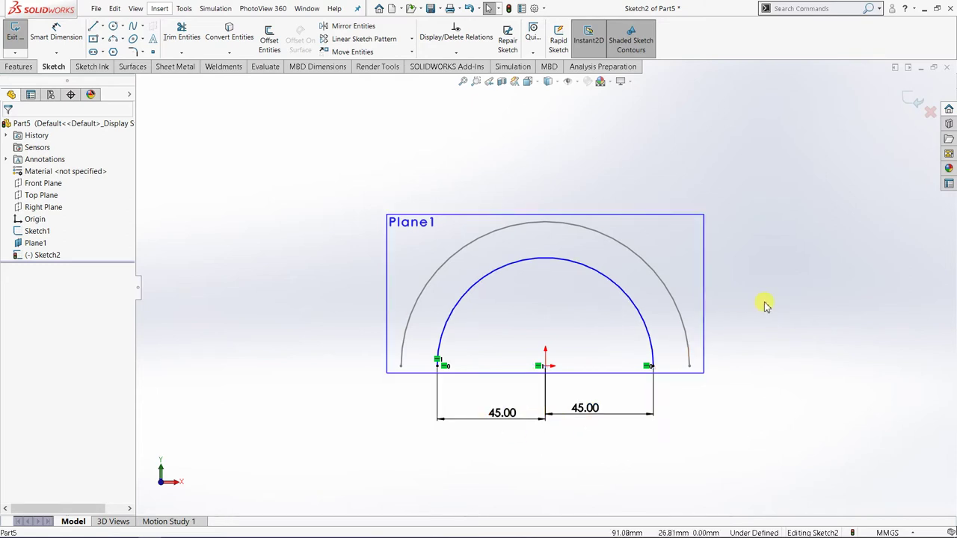
# Add a radius dimension to the inner arc and try to set it to 40 mm.
pyautogui.click(59, 31)
pyautogui.click(581, 261)
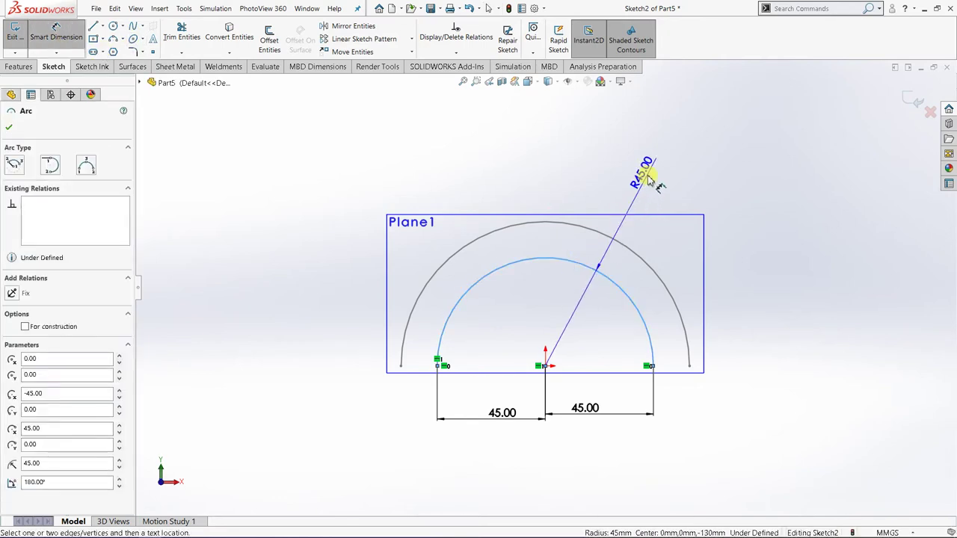
pyautogui.click(663, 197)
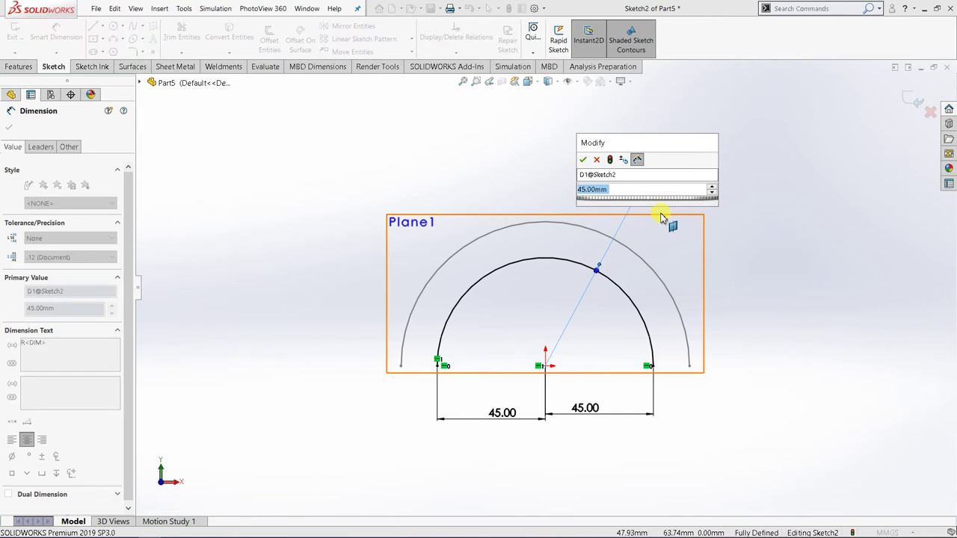
pyautogui.write('40')
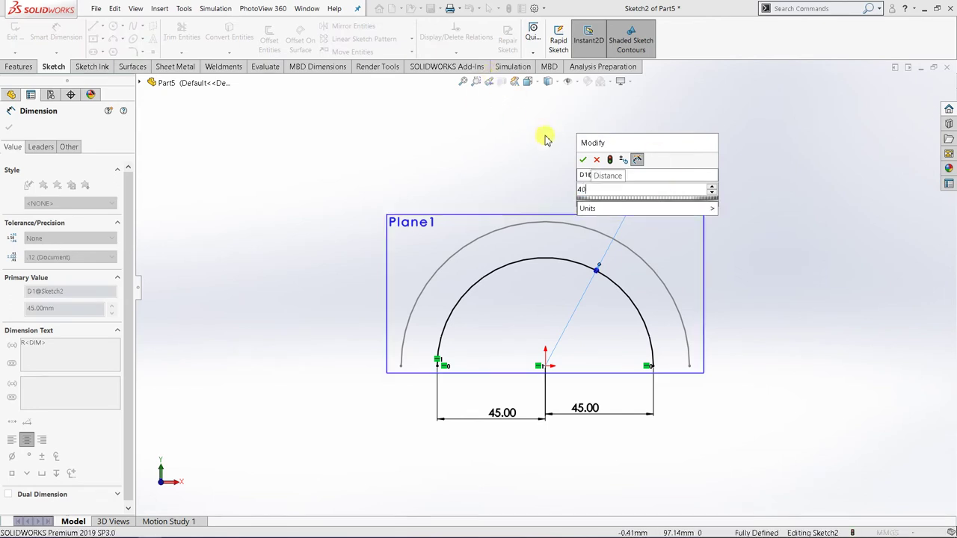
pyautogui.click(583, 159)
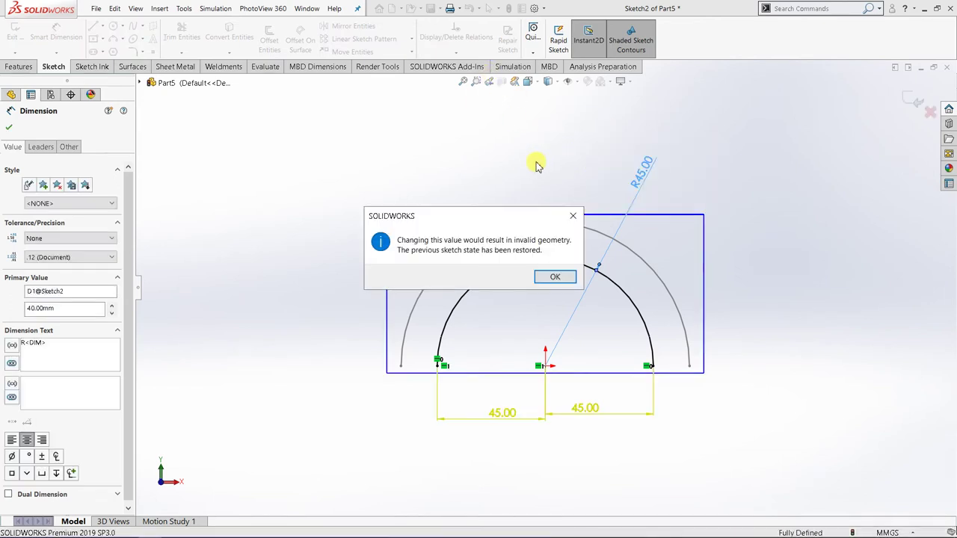
pyautogui.click(553, 277)
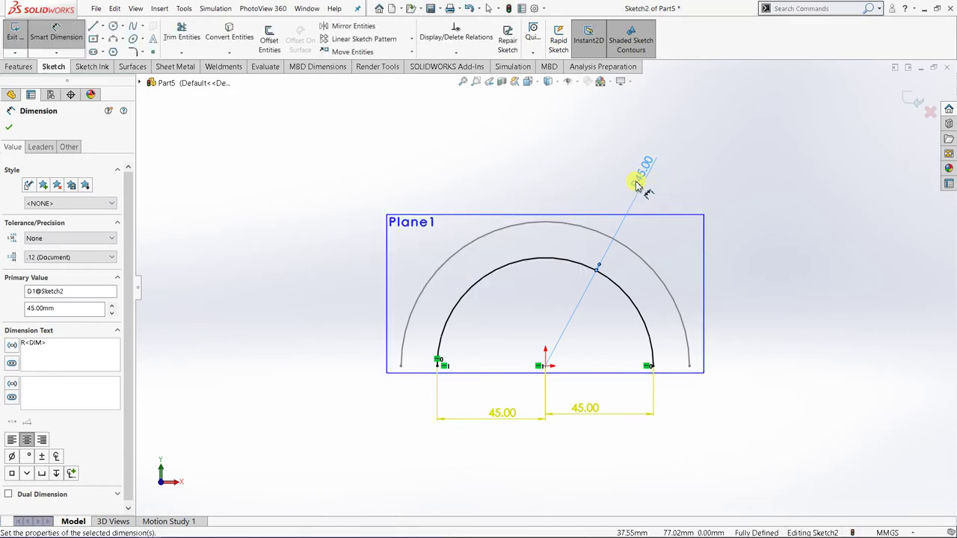
pyautogui.rightClick(694, 196)
pyautogui.click(726, 229)
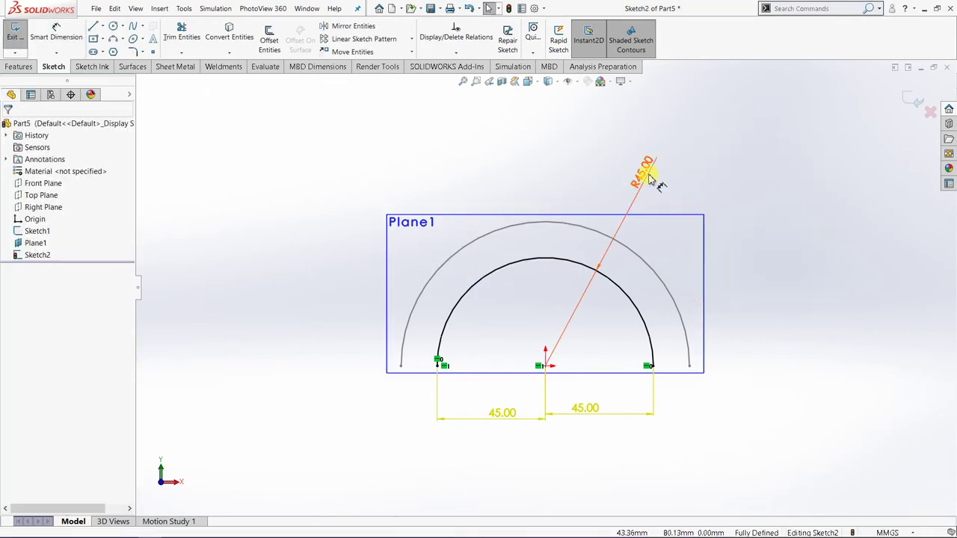
# Try to change the inner arc's radius dimension to 42 mm.
pyautogui.click(649, 178)
pyautogui.rightClick(649, 178)
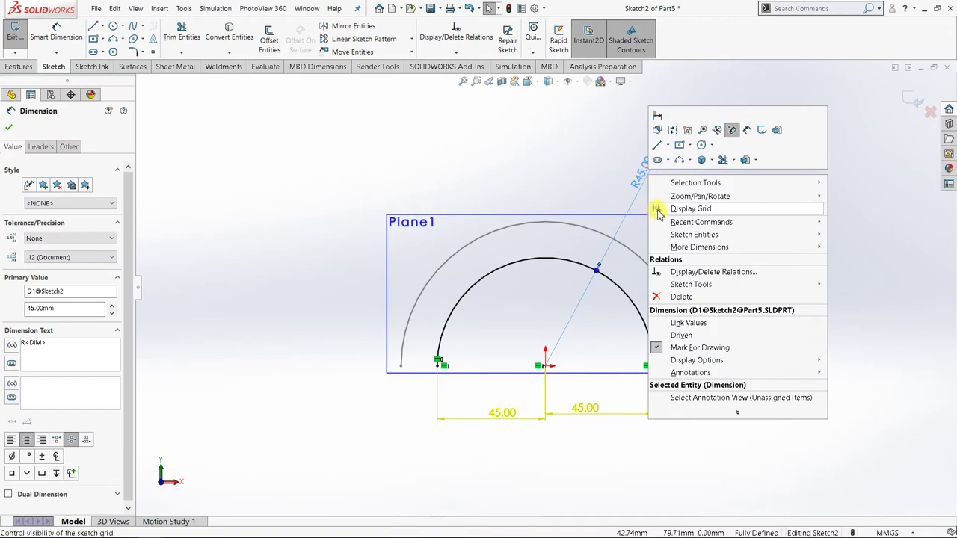
pyautogui.click(585, 161)
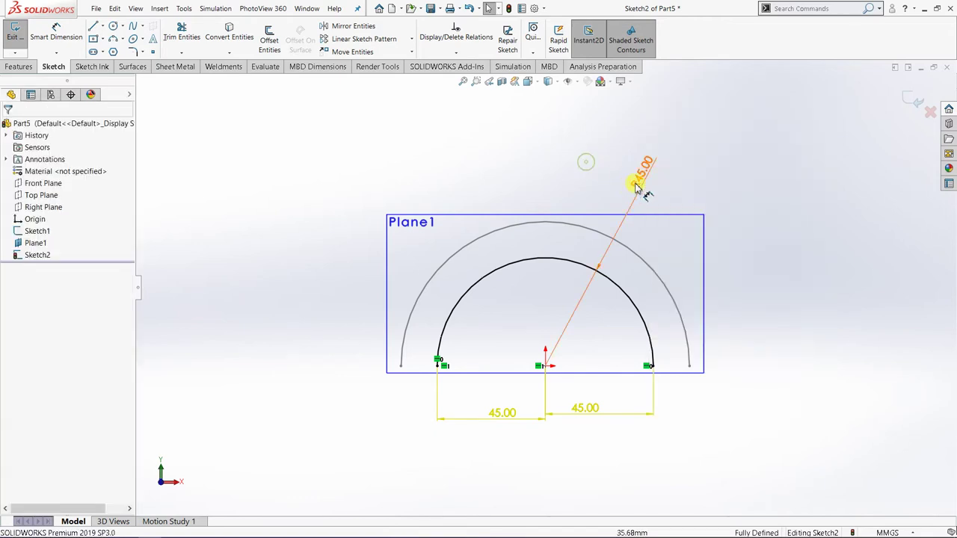
pyautogui.doubleClick(639, 185)
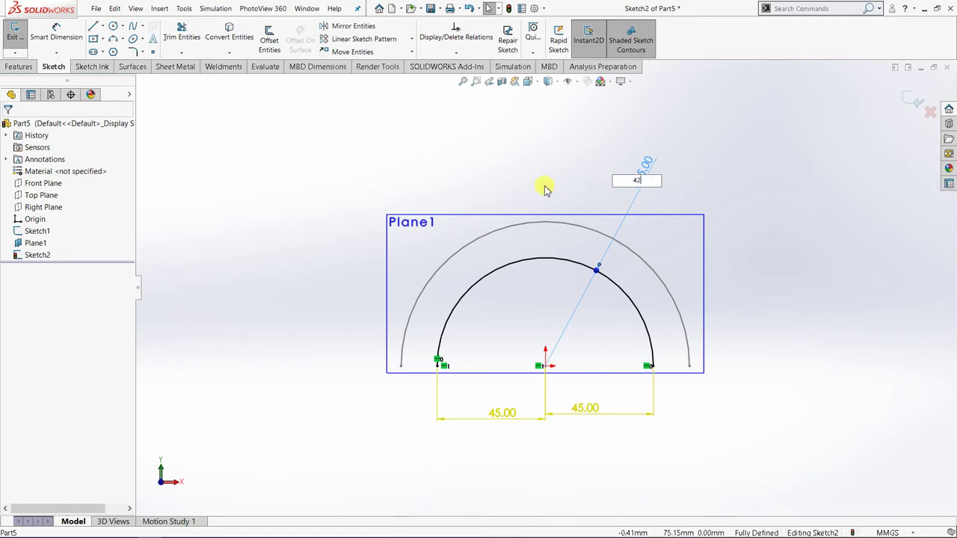
pyautogui.press('Return')
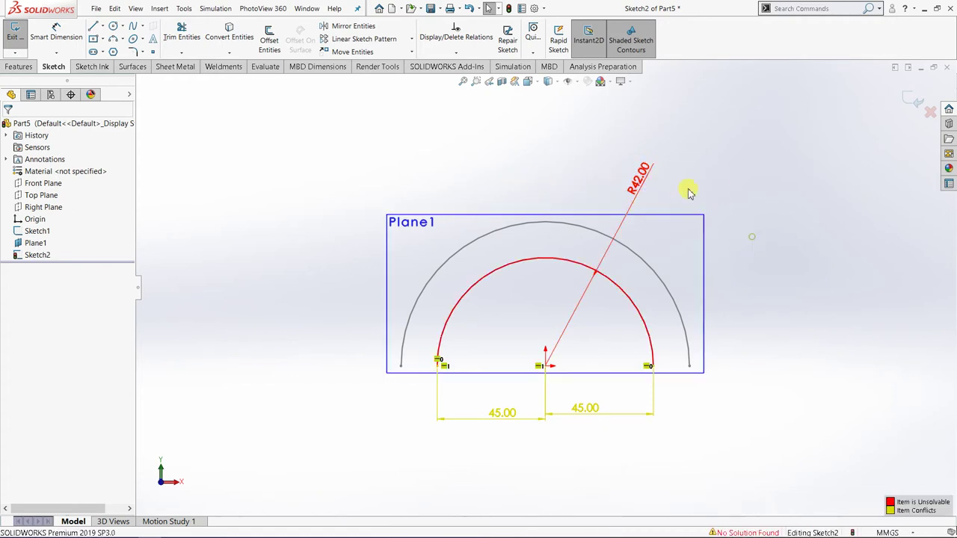
# Delete the inner arc's radius dimension and the horizontal dimension from the origin to its right endpoint.
pyautogui.rightClick(636, 188)
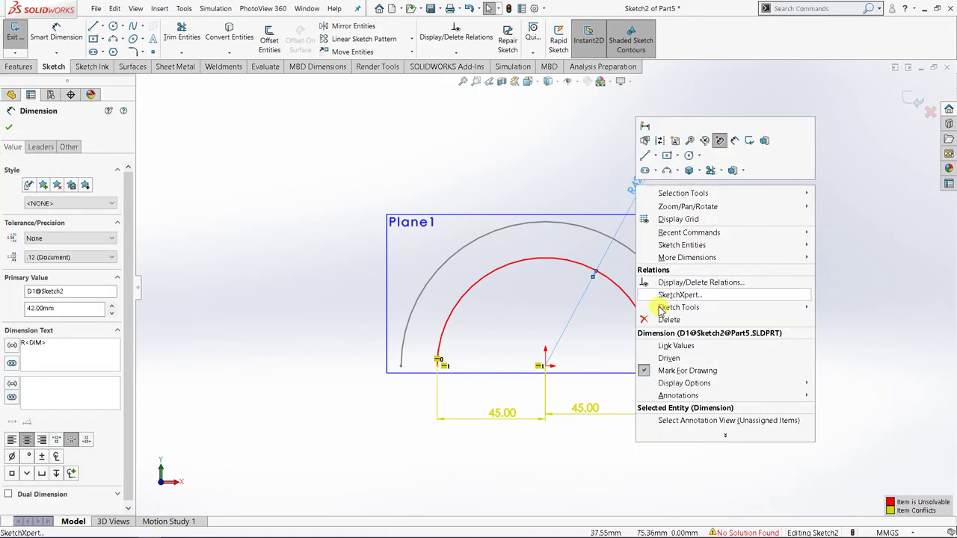
pyautogui.click(658, 320)
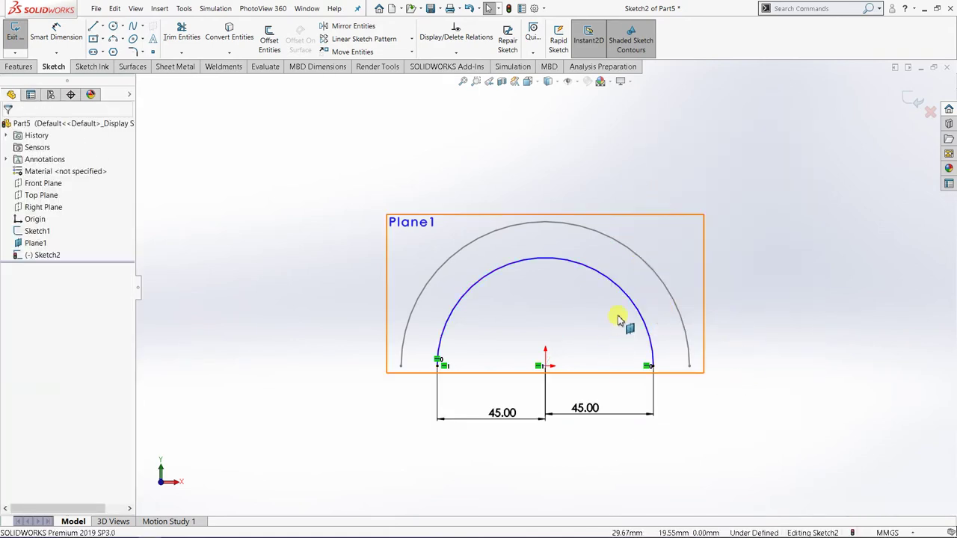
pyautogui.rightClick(595, 409)
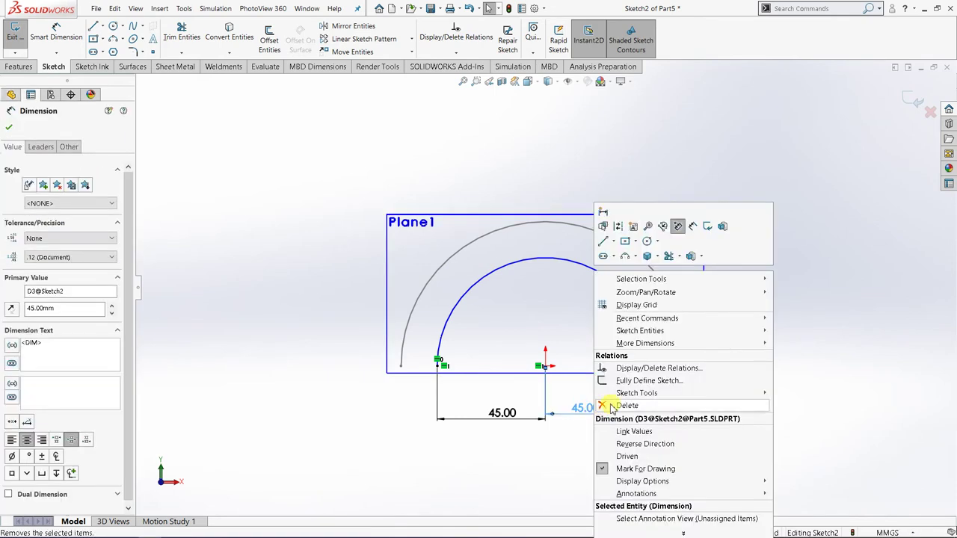
pyautogui.click(614, 407)
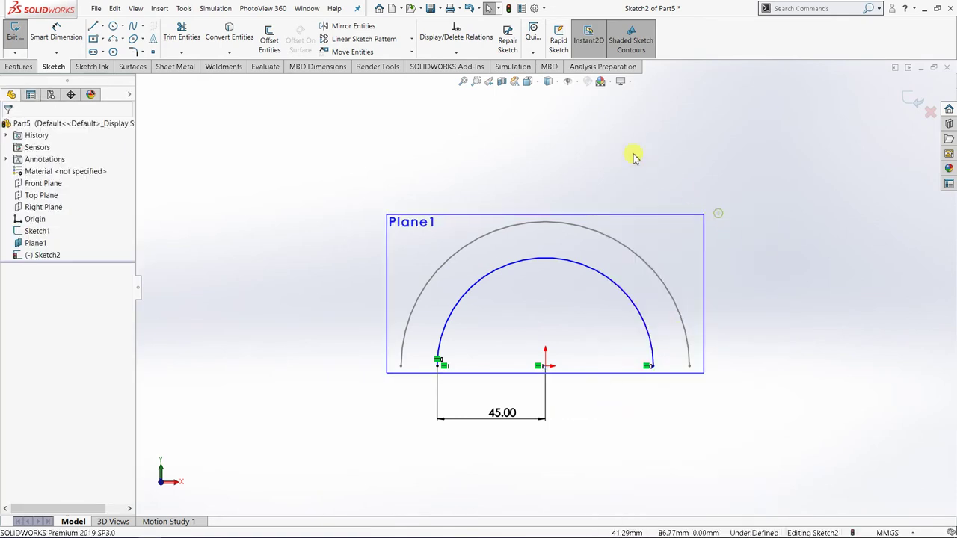
# Dimension the inner arc's radius at 40 mm and finish dimensioning.
pyautogui.click(75, 32)
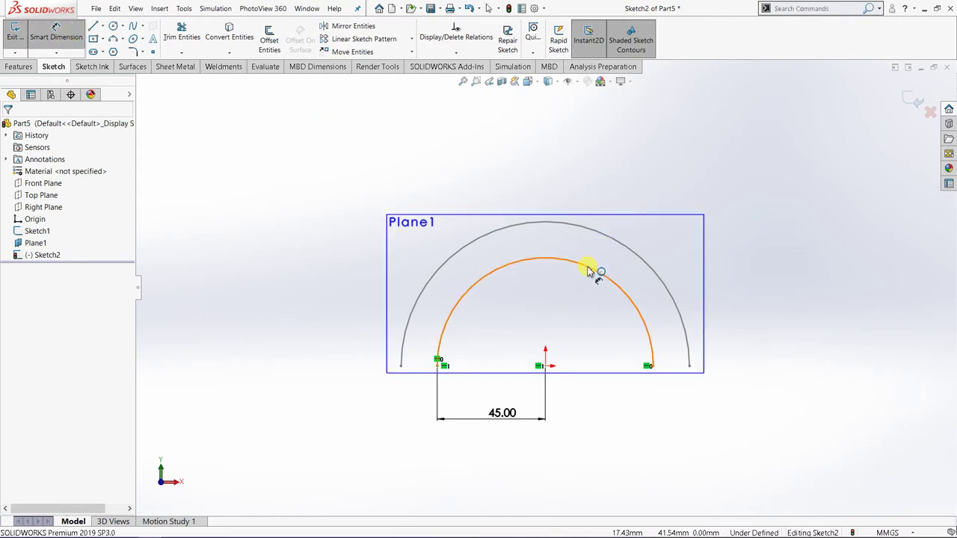
pyautogui.click(591, 267)
pyautogui.click(628, 191)
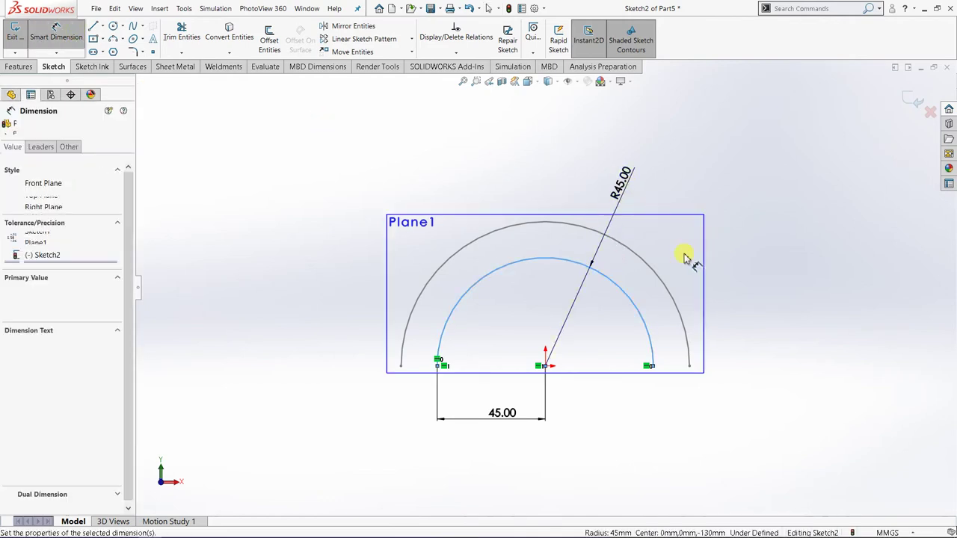
pyautogui.write('40')
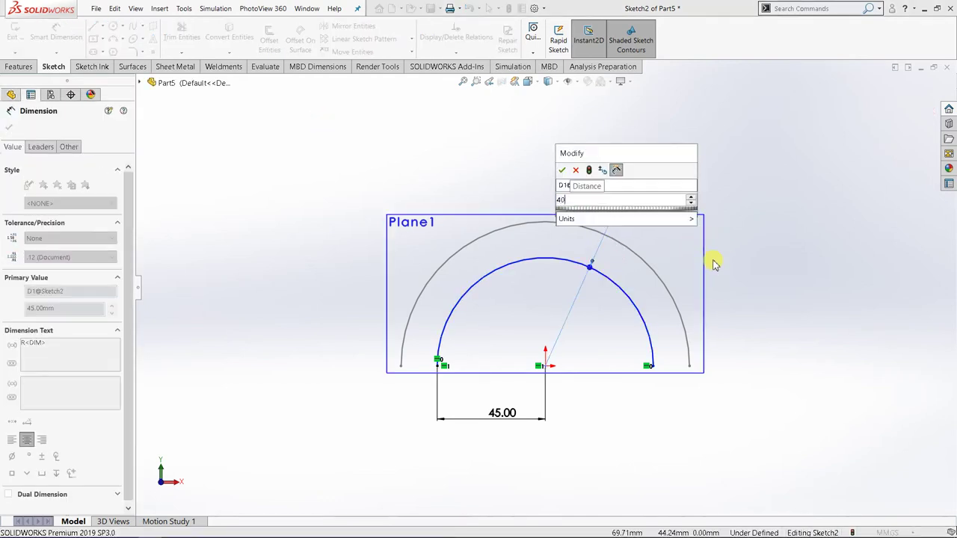
pyautogui.press('Return')
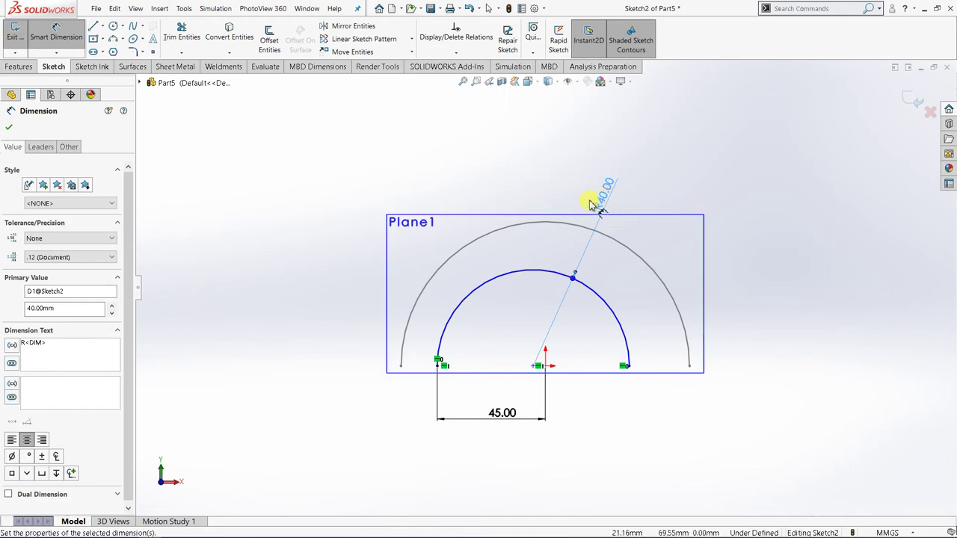
pyautogui.click(8, 129)
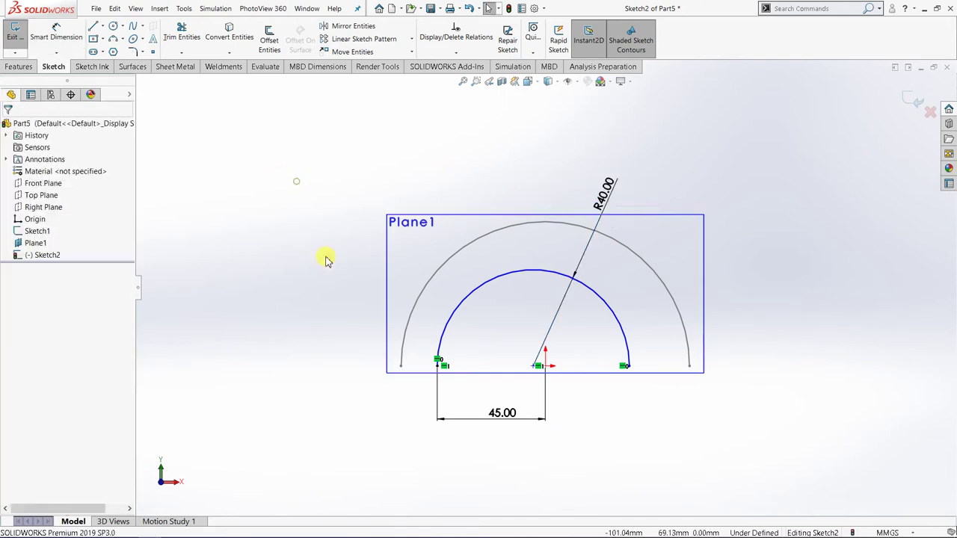
# Try to make the inner arc's center point coincident with the origin.
pyautogui.scroll(-2, 504, 414)
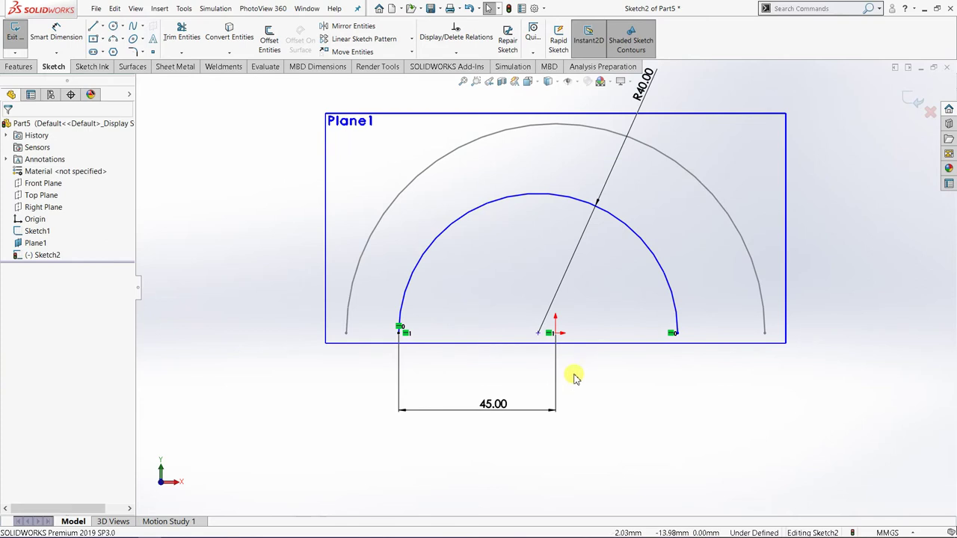
pyautogui.click(538, 339)
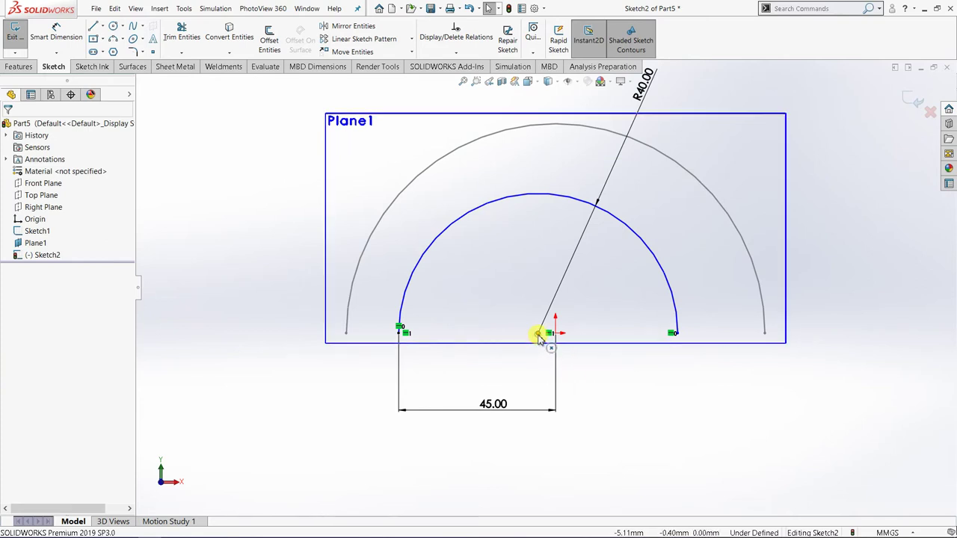
pyautogui.click(538, 335)
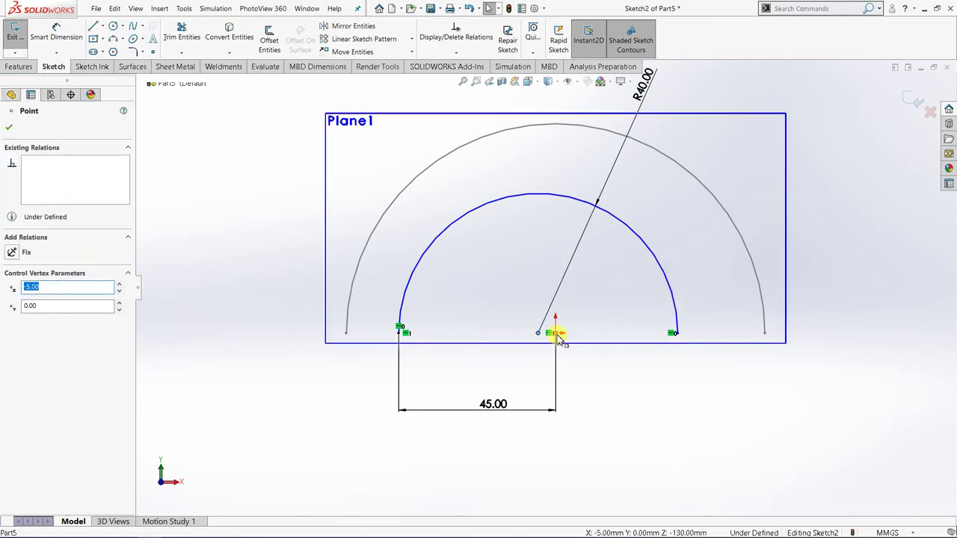
pyautogui.keyDown('ctrl'); pyautogui.click(559, 338); pyautogui.keyUp('ctrl')
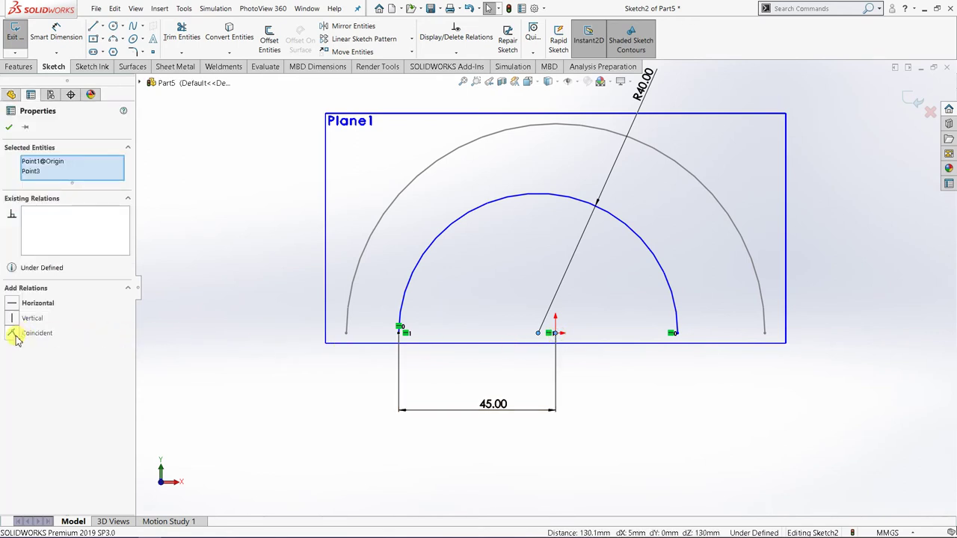
pyautogui.click(16, 334)
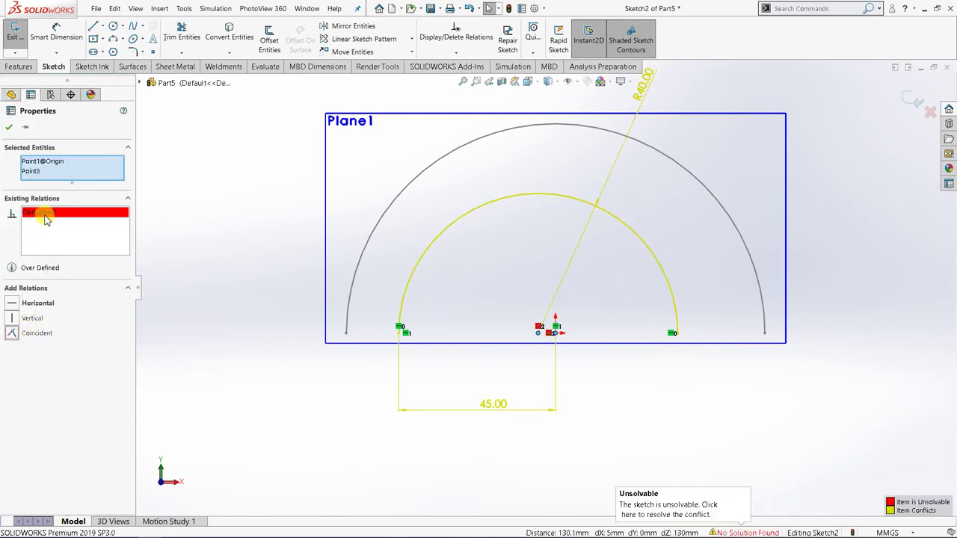
pyautogui.click(9, 127)
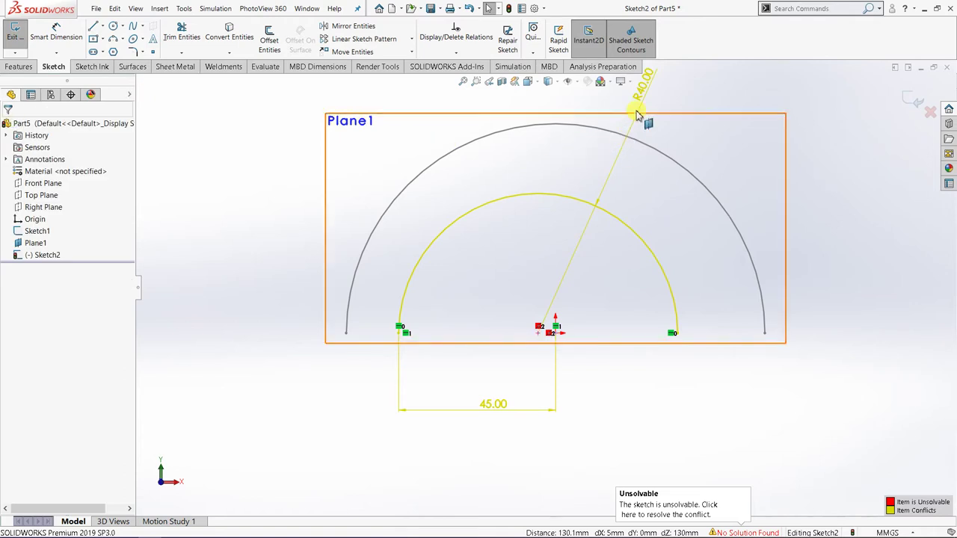
# Delete the coincident relation between the inner arc's center and the origin.
pyautogui.click(644, 88)
pyautogui.rightClick(663, 298)
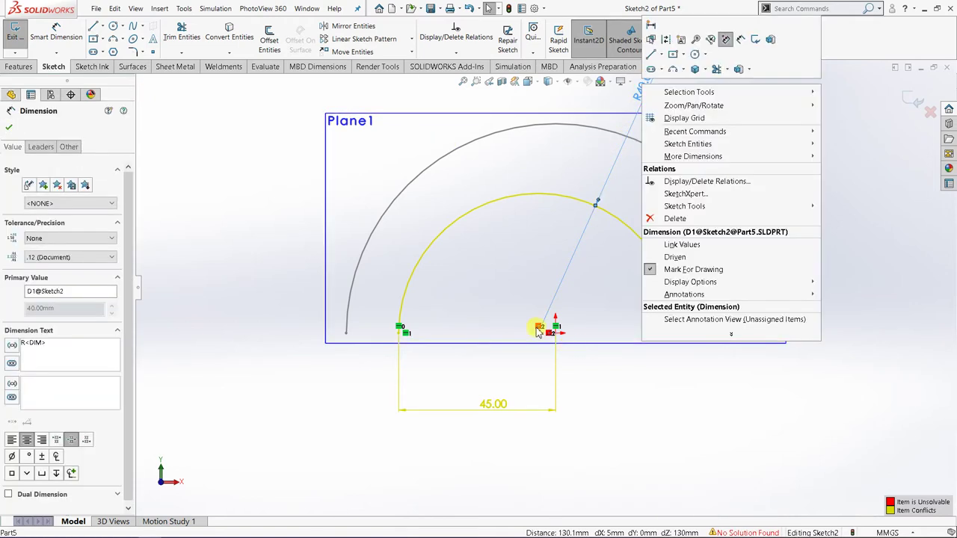
pyautogui.click(538, 328)
pyautogui.rightClick(539, 327)
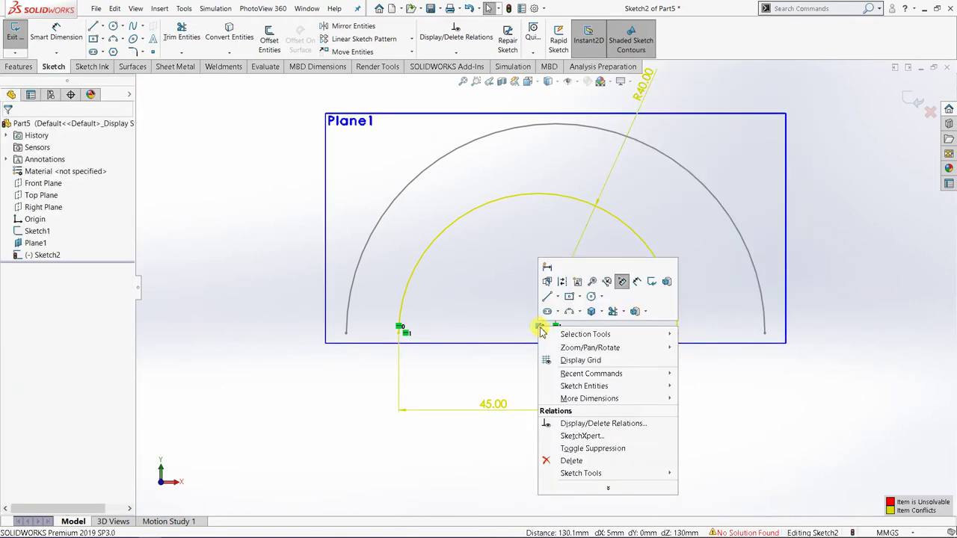
pyautogui.click(577, 460)
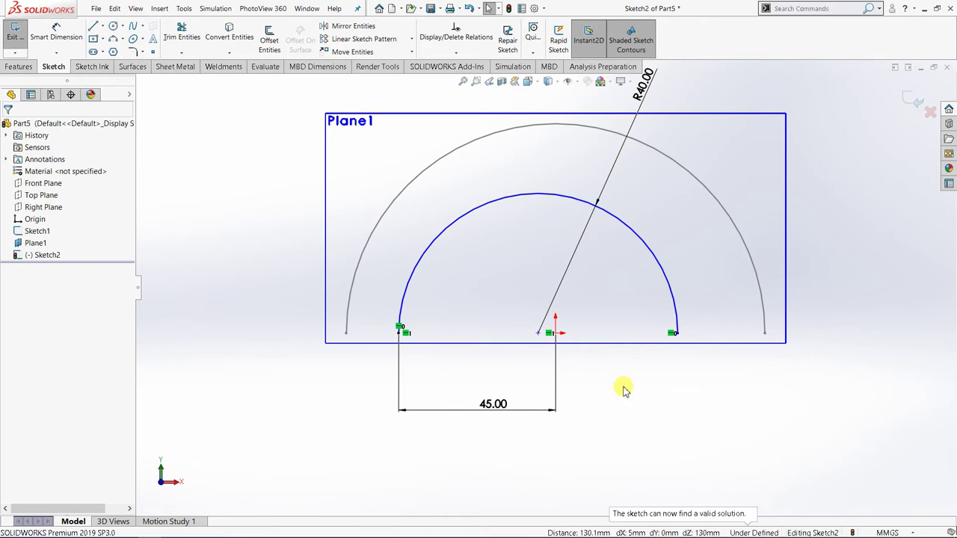
# Delete the 40 mm radius dimension from the inner arc.
pyautogui.click(638, 93)
pyautogui.rightClick(636, 91)
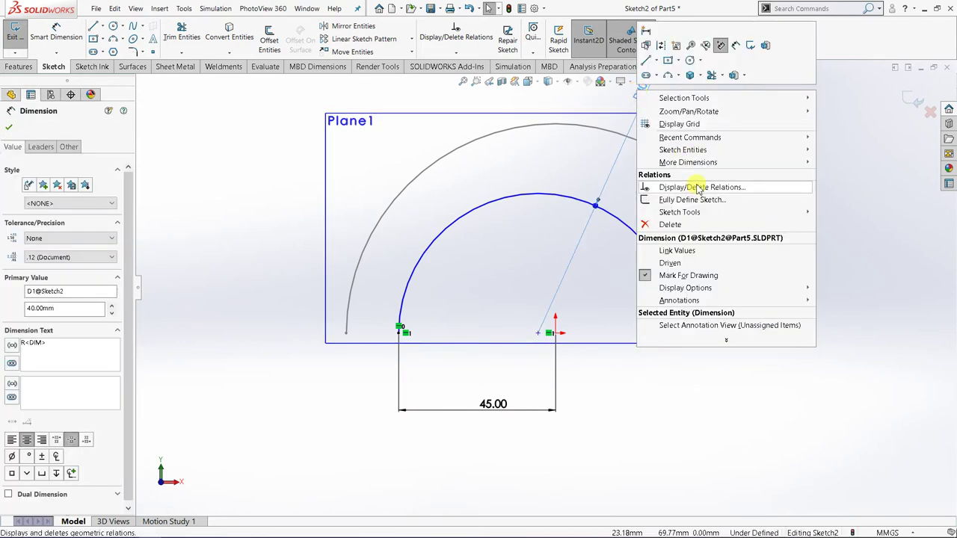
pyautogui.click(677, 241)
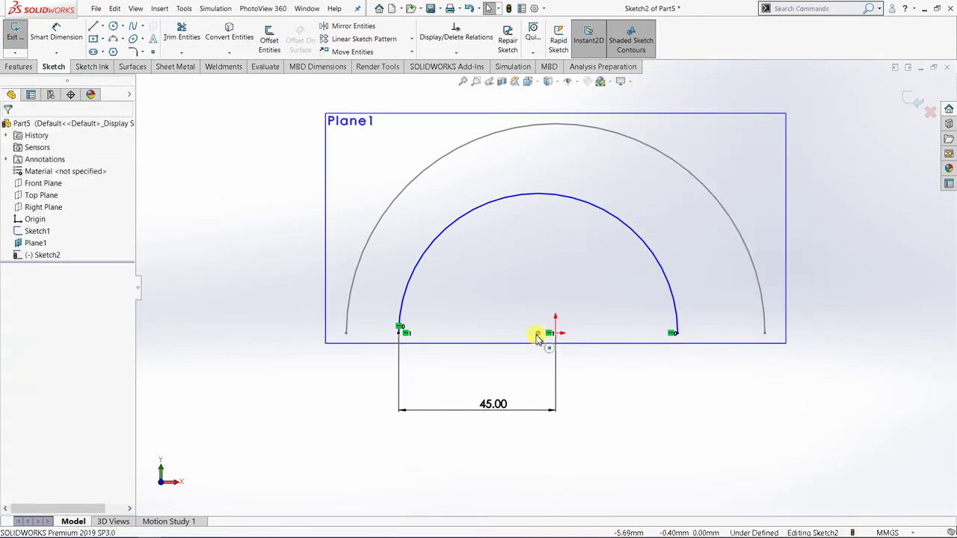
# Make the inner arc's center point coincident with the origin and accept the relation.
pyautogui.click(555, 337)
pyautogui.keyDown('ctrl'); pyautogui.click(551, 333); pyautogui.keyUp('ctrl')
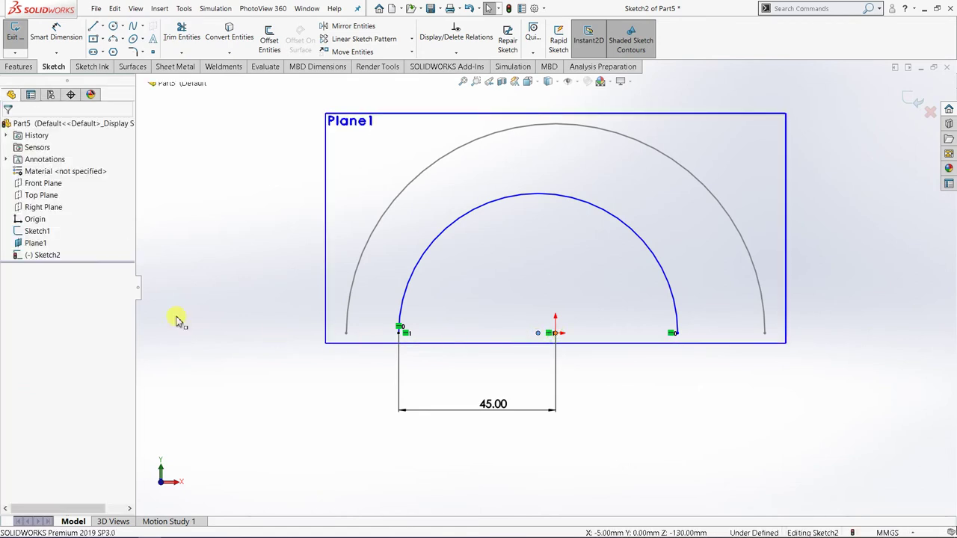
pyautogui.click(17, 333)
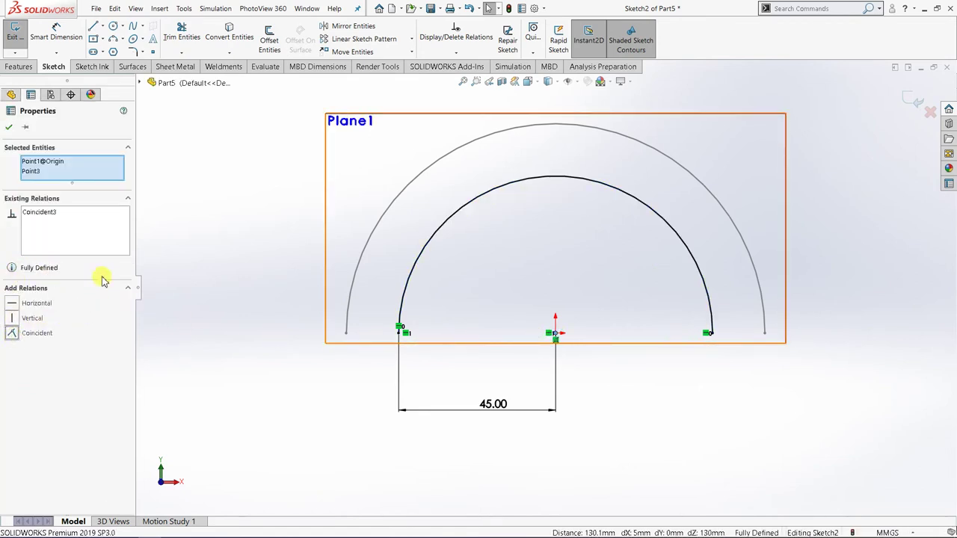
pyautogui.click(11, 128)
pyautogui.scroll(2, 442, 281)
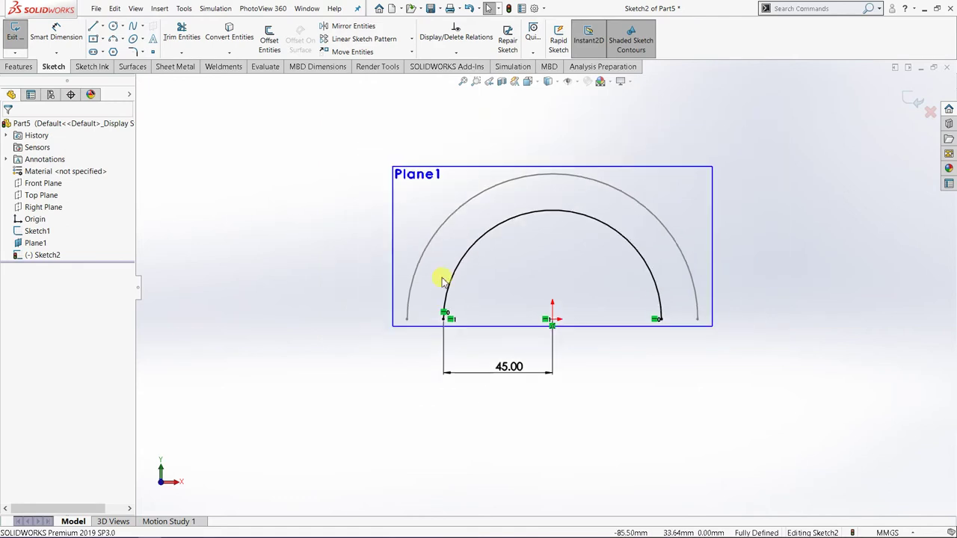
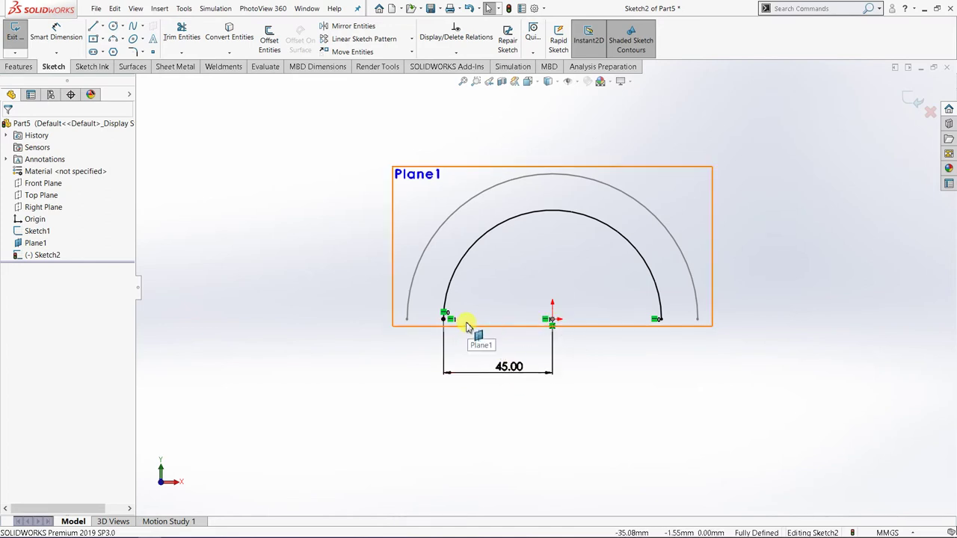
pyautogui.scroll(3, 583, 273)
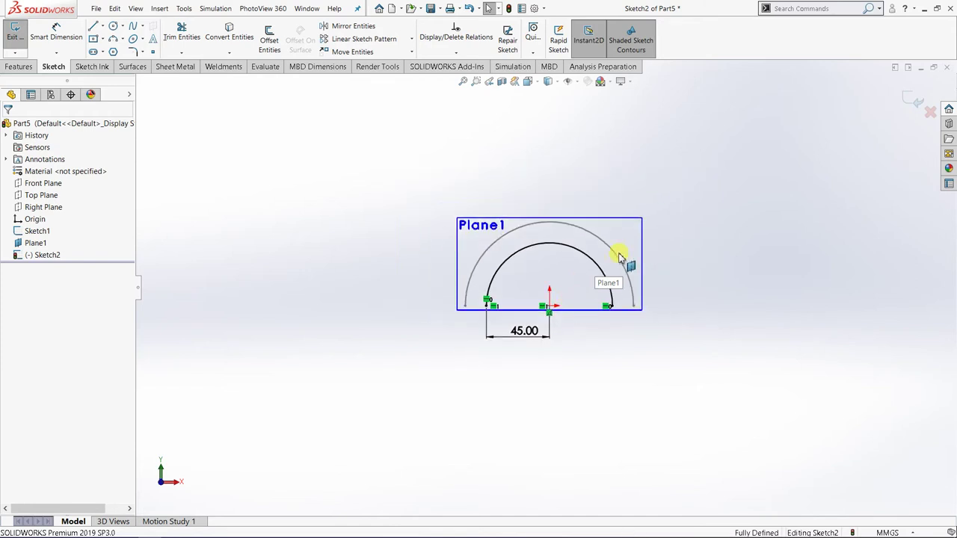
pyautogui.scroll(-2, 620, 257)
pyautogui.scroll(-1, 513, 230)
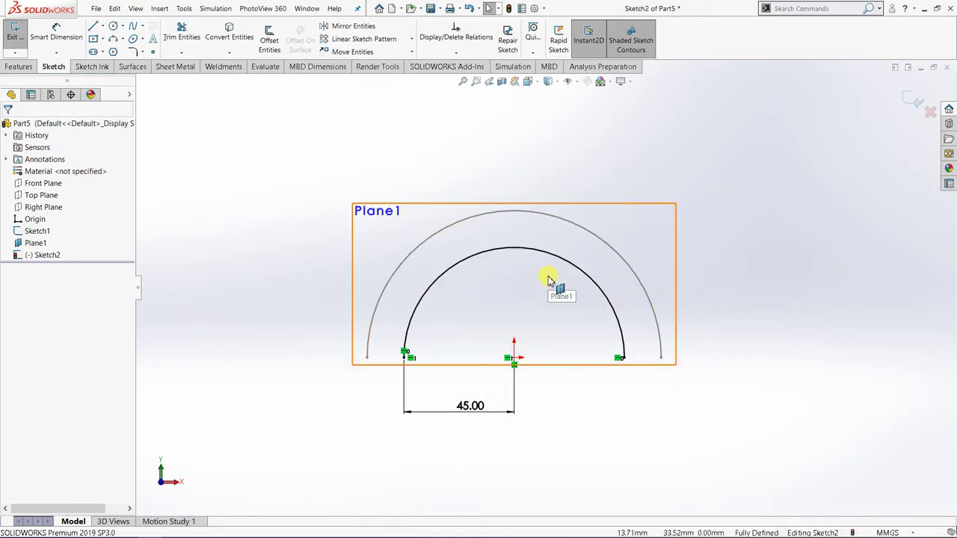
pyautogui.scroll(2, 534, 293)
pyautogui.scroll(-2, 508, 284)
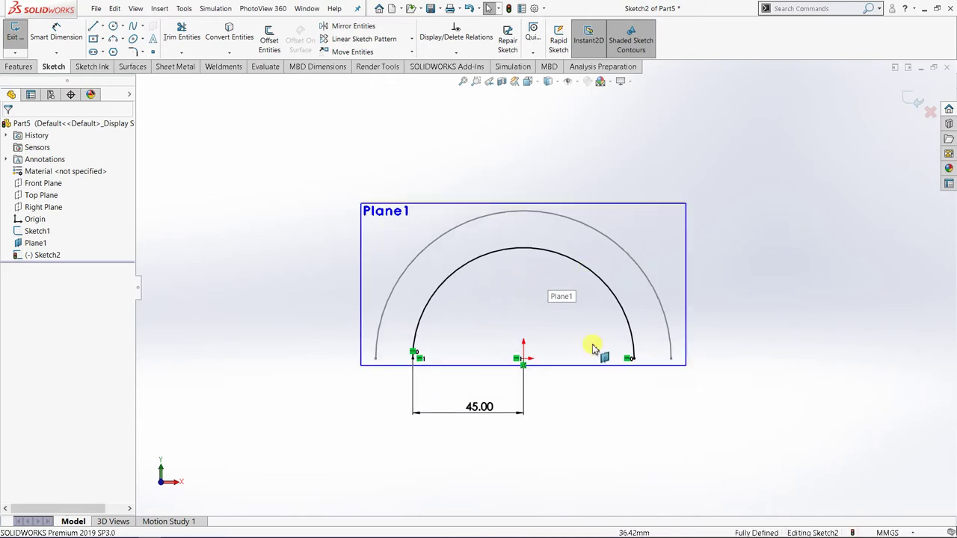
pyautogui.click(828, 277)
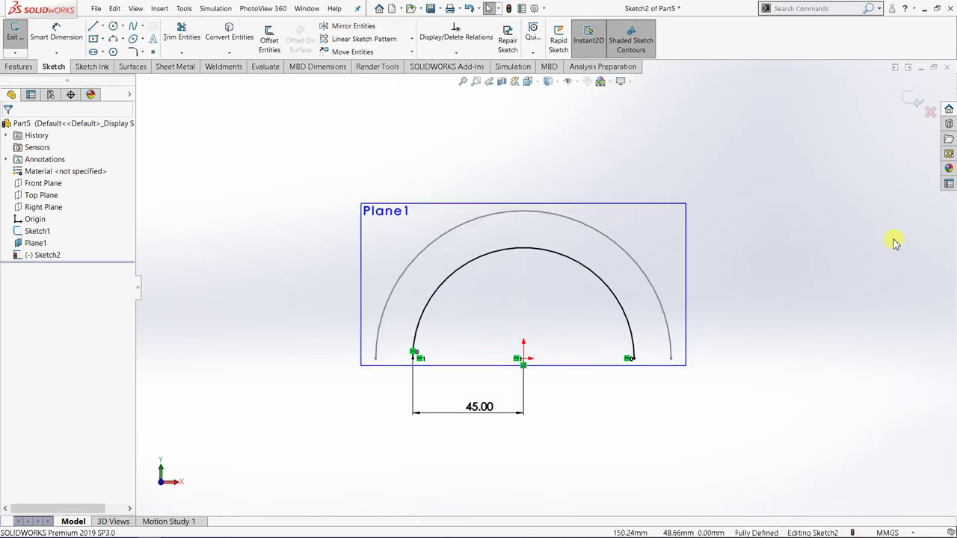
# Exit Sketch2 and hide Plane1 so only the two arcs are shown.
pyautogui.moveTo(644, 254)
pyautogui.mouseDown(button='middle')
pyautogui.moveTo(551, 317)
pyautogui.moveTo(858, 212)
pyautogui.mouseUp(button='middle')
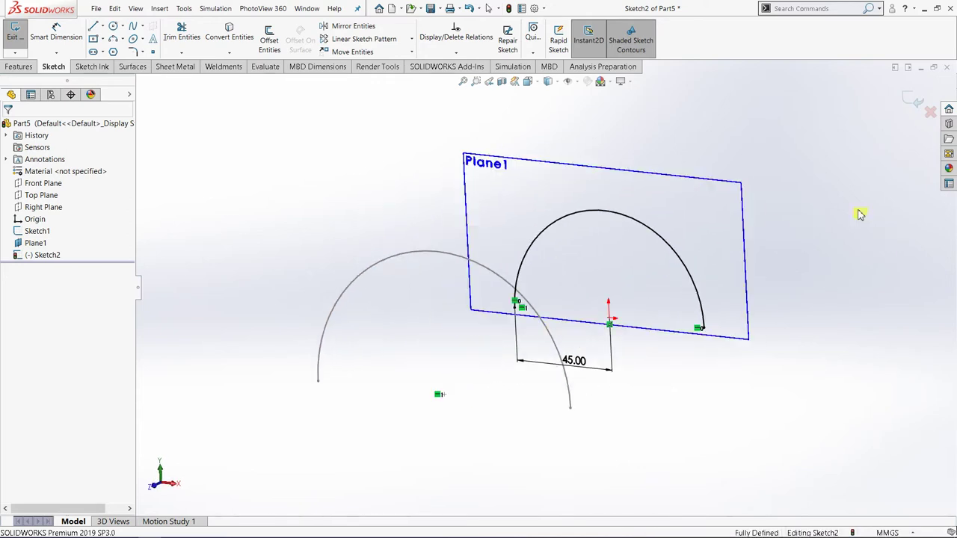
pyautogui.click(910, 103)
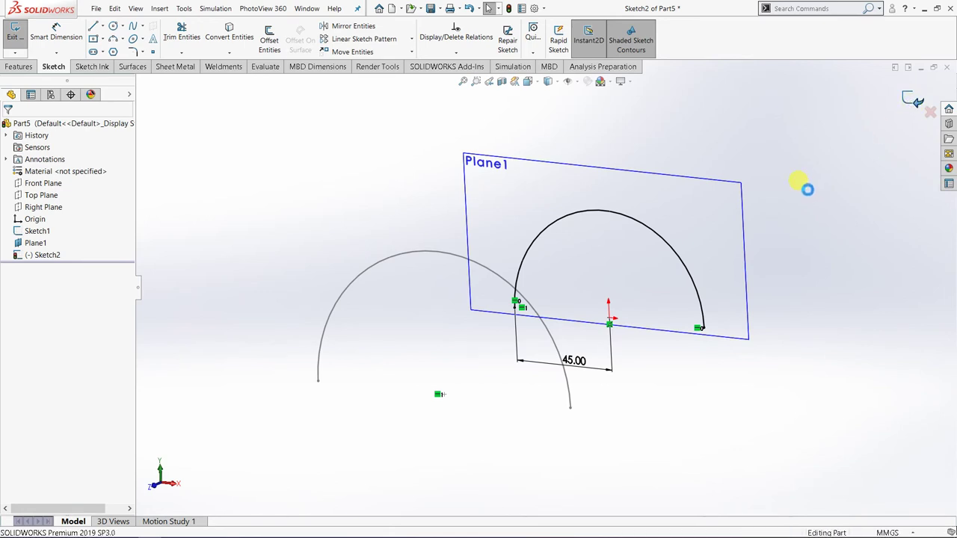
pyautogui.rightClick(704, 186)
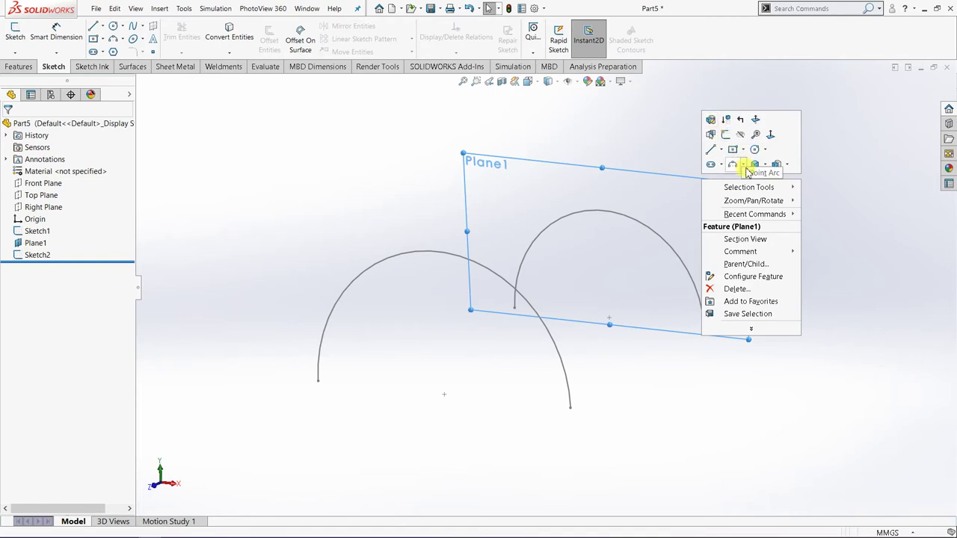
pyautogui.click(742, 136)
pyautogui.moveTo(764, 216); pyautogui.dragTo(426, 260, button='middle')
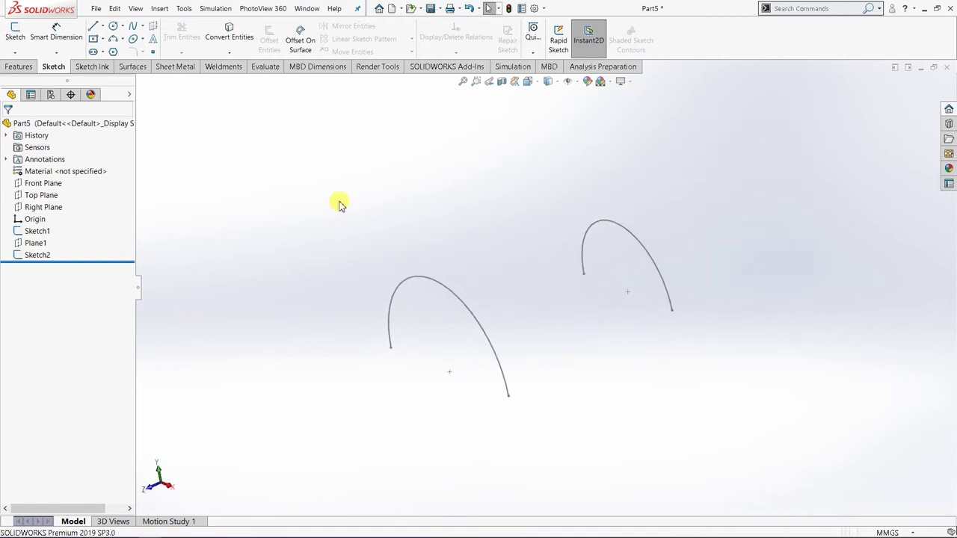
# Start a new sketch on the Right Plane and orient the view to Right.
pyautogui.click(33, 209)
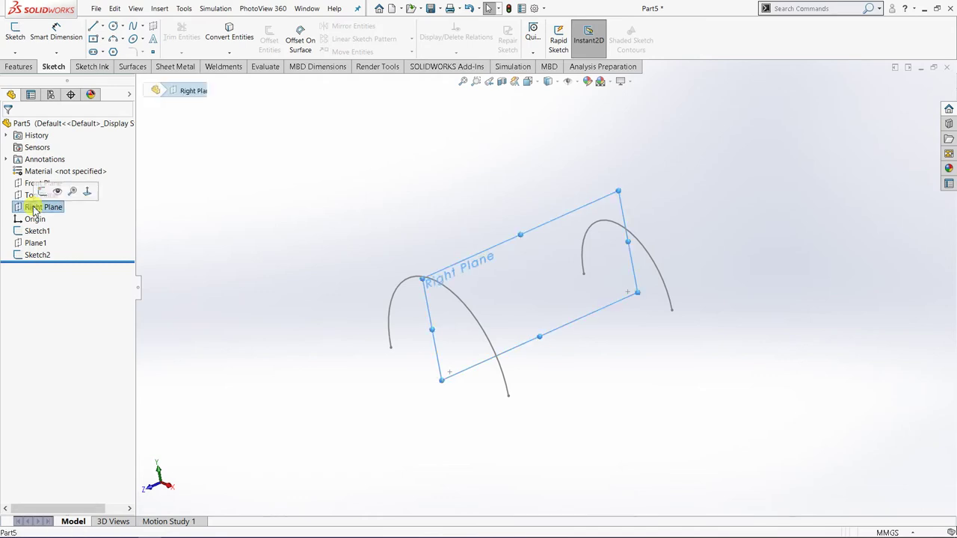
pyautogui.click(43, 190)
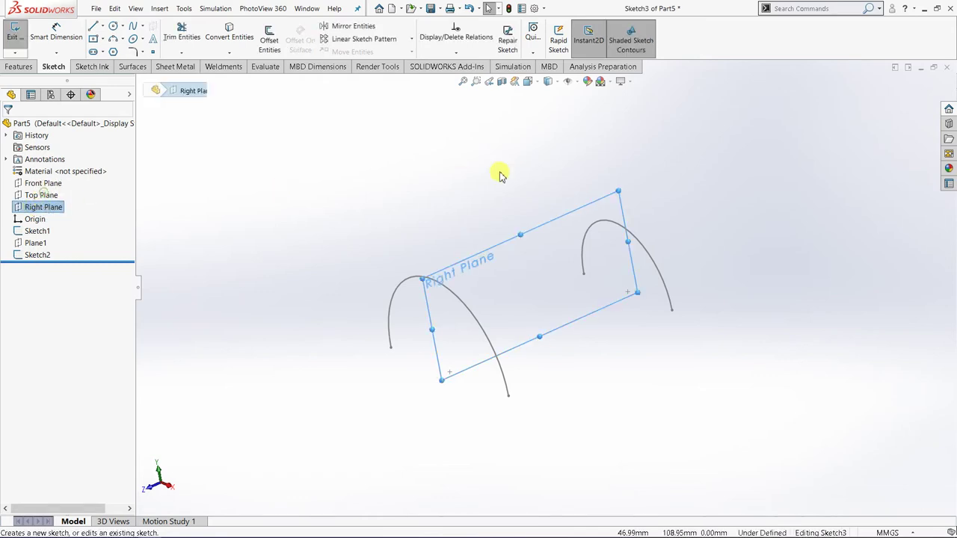
pyautogui.click(548, 81)
pyautogui.click(587, 139)
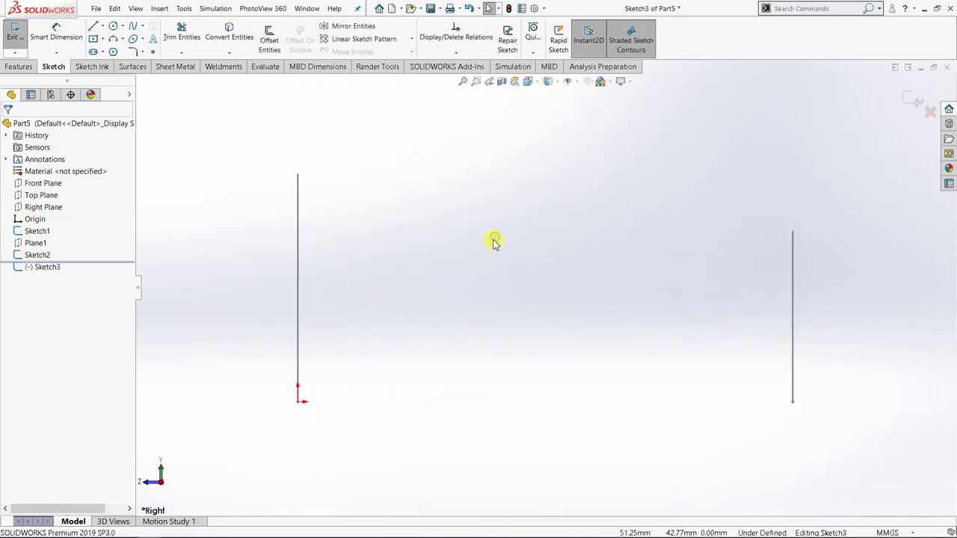
# Draw a four-point sagging spline from the top of the larger arc to just short of the smaller arc's top.
pyautogui.click(132, 27)
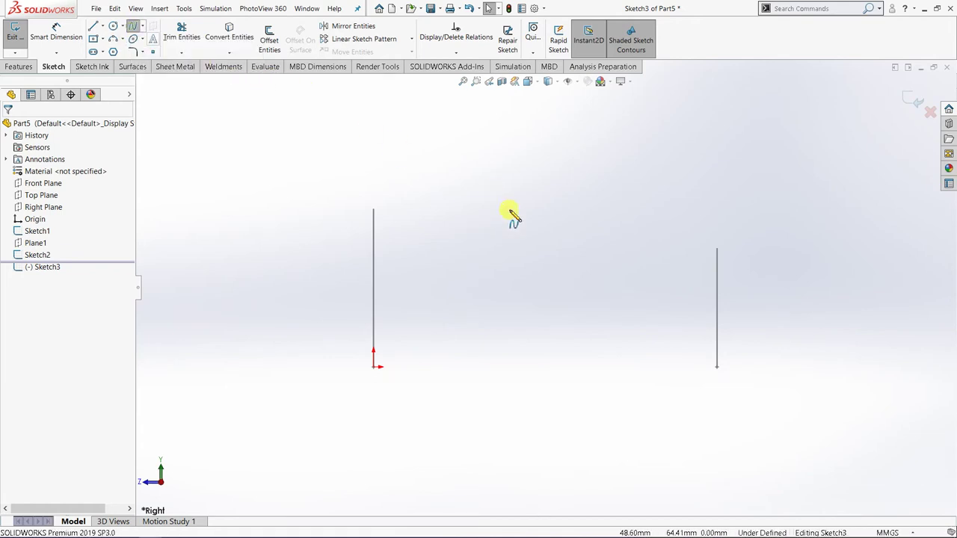
pyautogui.click(374, 210)
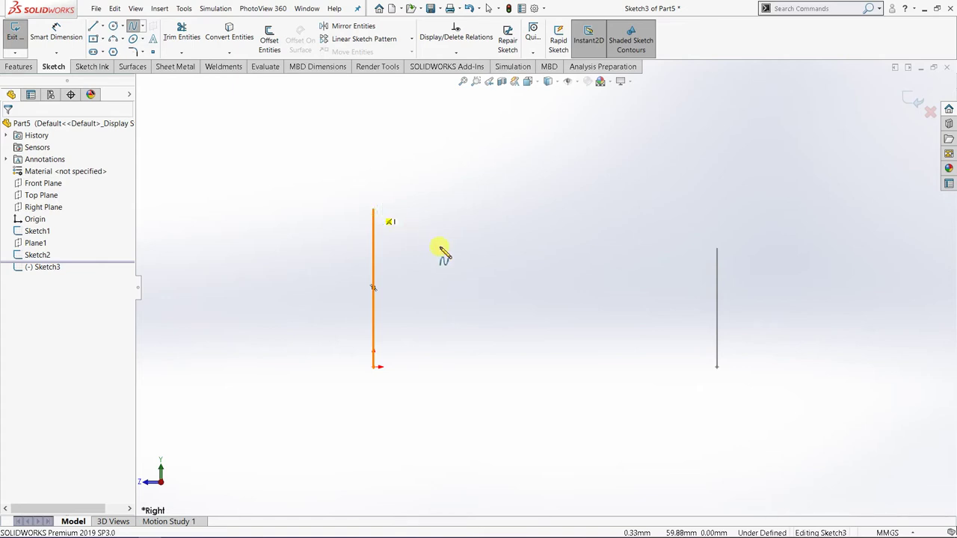
pyautogui.click(455, 252)
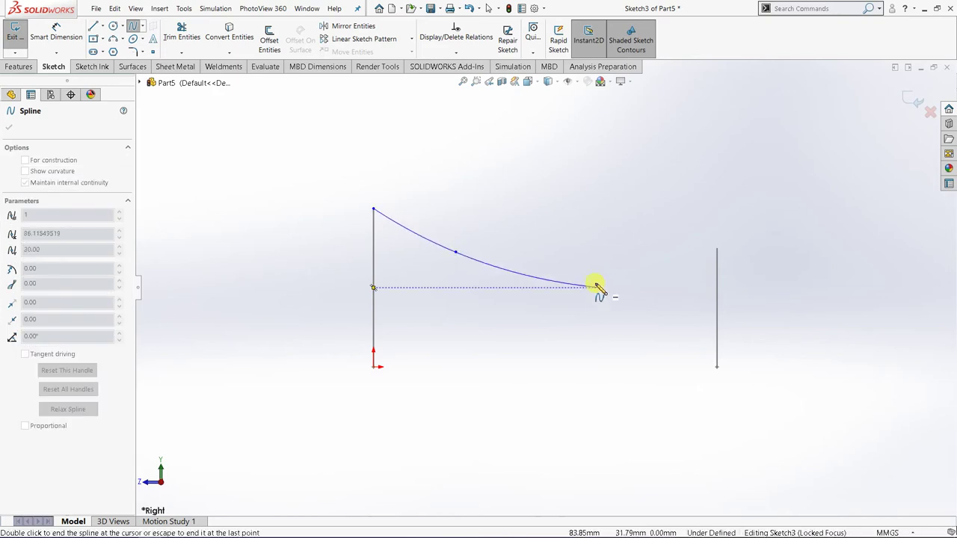
pyautogui.click(594, 283)
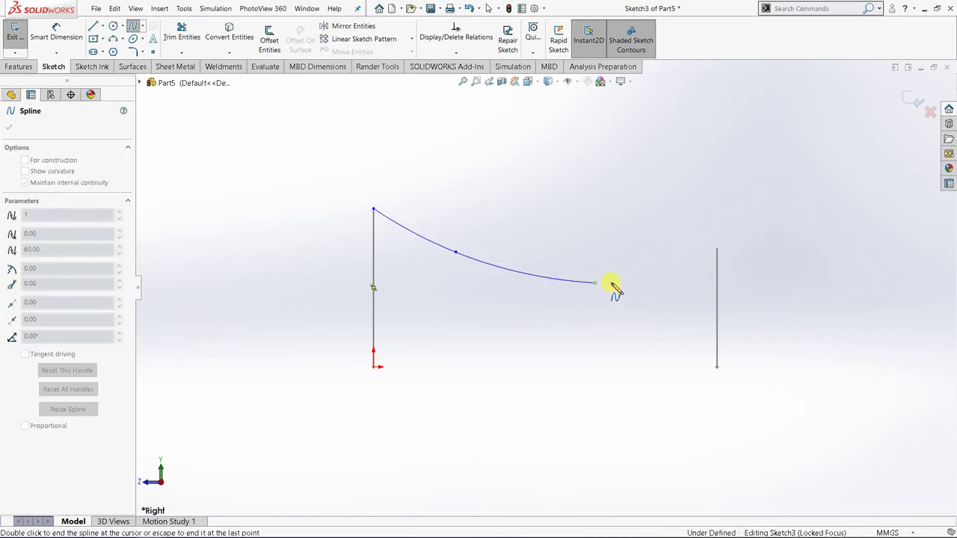
pyautogui.rightClick(703, 259)
pyautogui.click(719, 265)
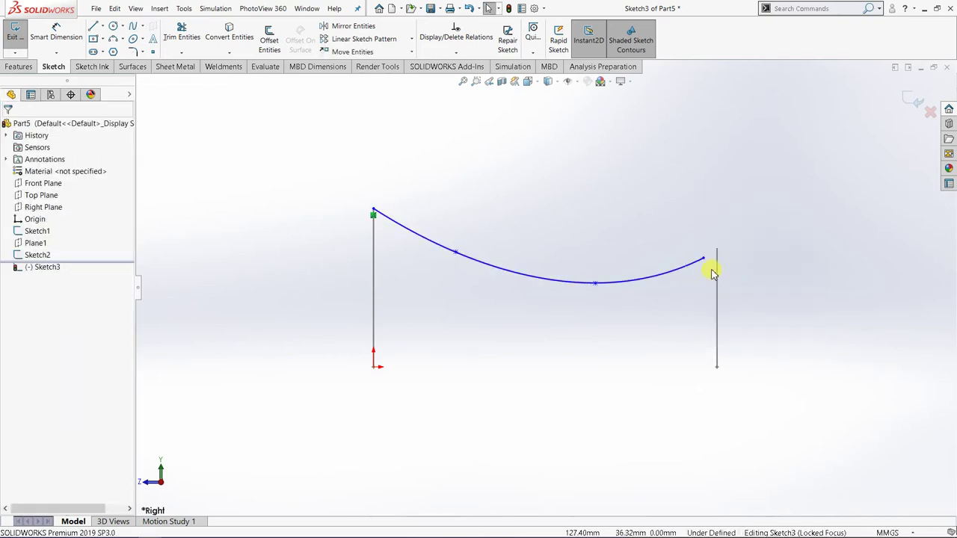
# Examine both spline ends and the coincident relation where the spline starts on the larger arc.
pyautogui.moveTo(645, 281); pyautogui.dragTo(692, 268, button='middle')
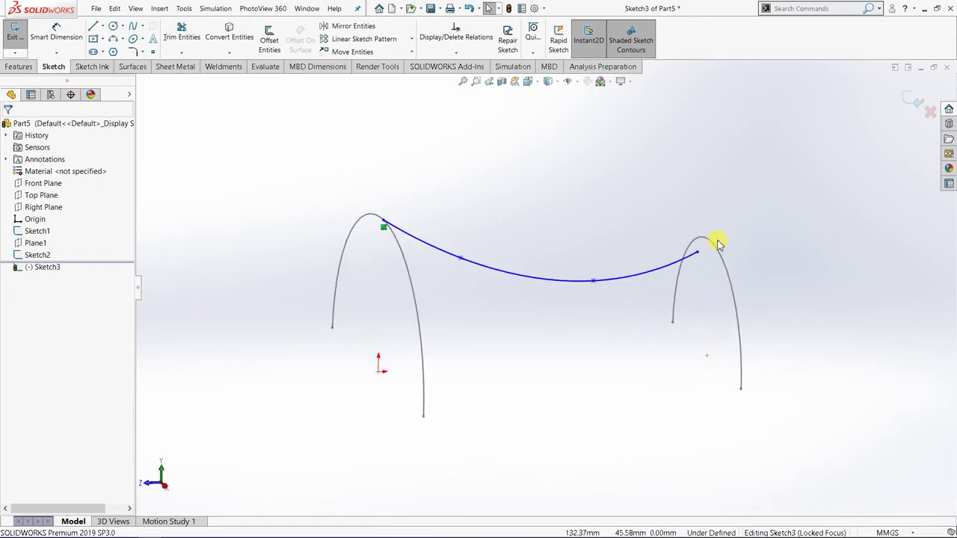
pyautogui.scroll(-3, 650, 263)
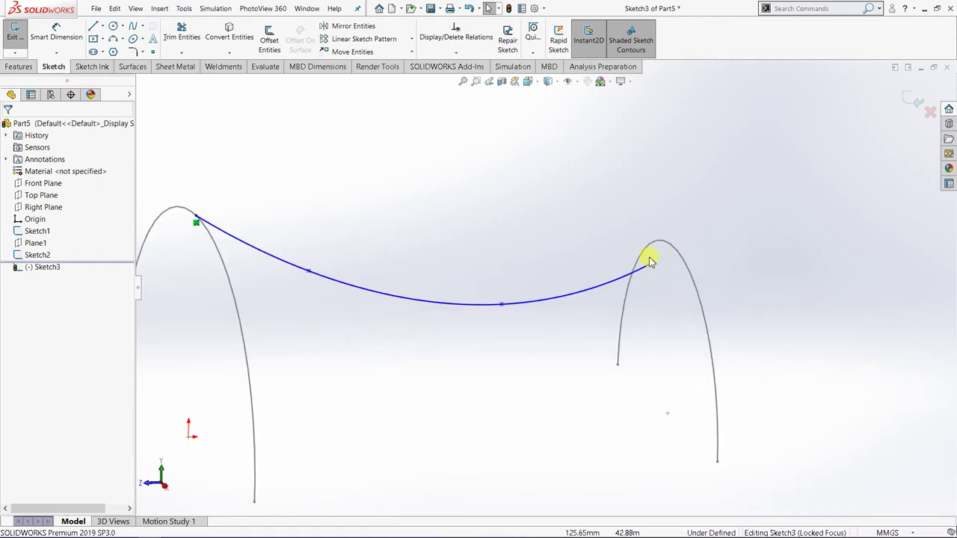
pyautogui.scroll(2, 437, 279)
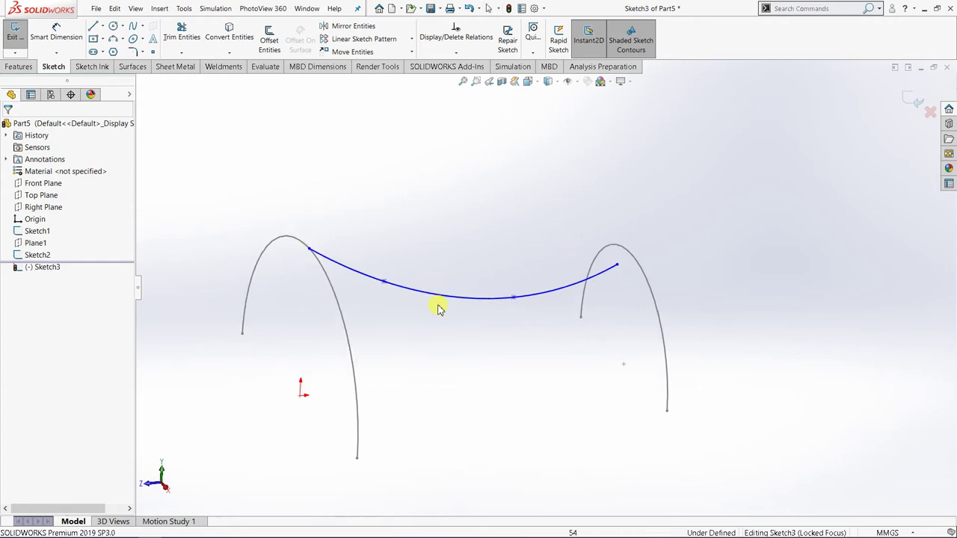
pyautogui.scroll(-5, 334, 254)
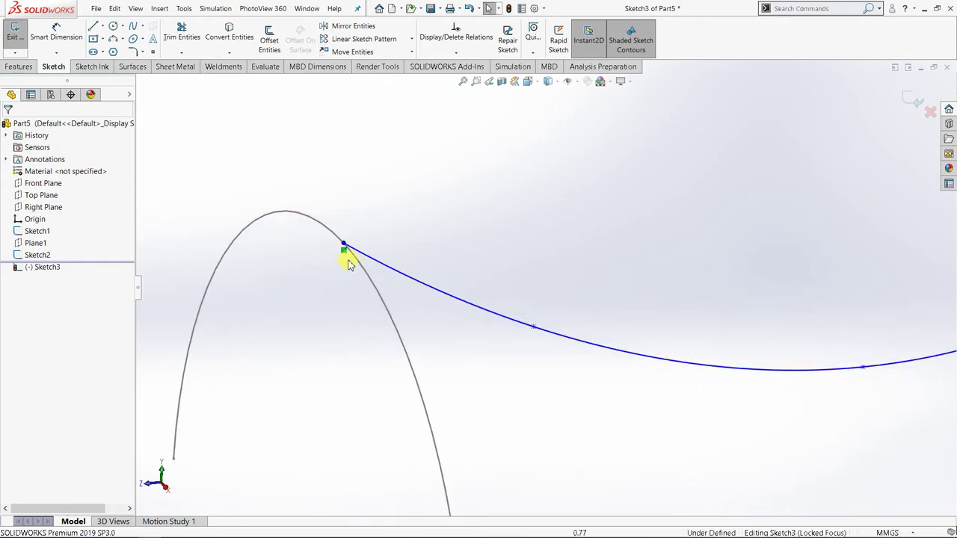
pyautogui.click(345, 255)
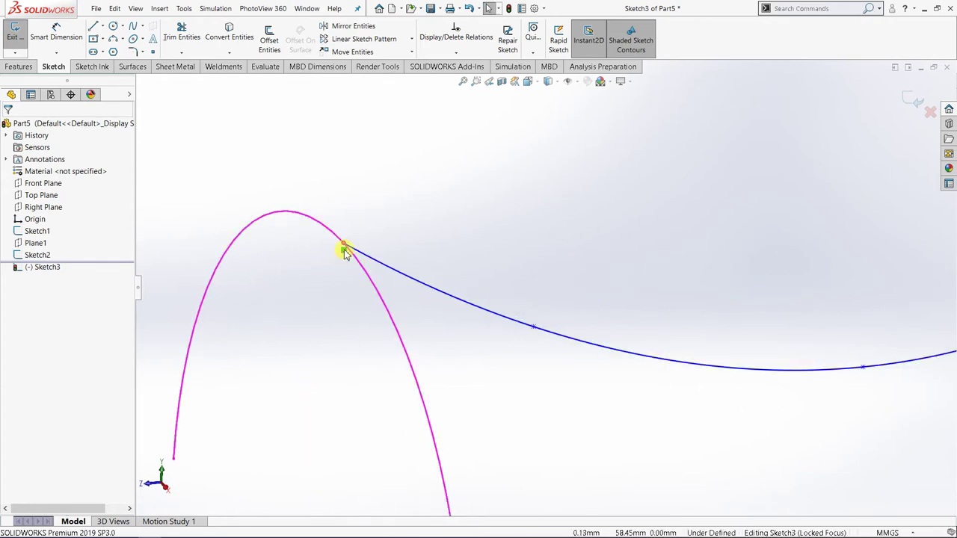
pyautogui.click(344, 248)
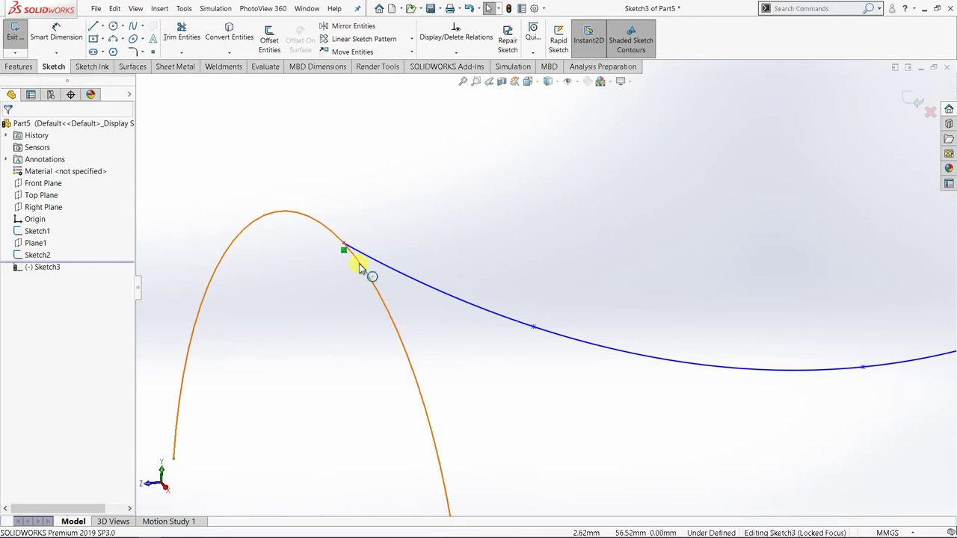
# Add a Pierce relation between the spline's free endpoint and the smaller arc in Sketch2.
pyautogui.scroll(3, 367, 274)
pyautogui.scroll(-4, 777, 288)
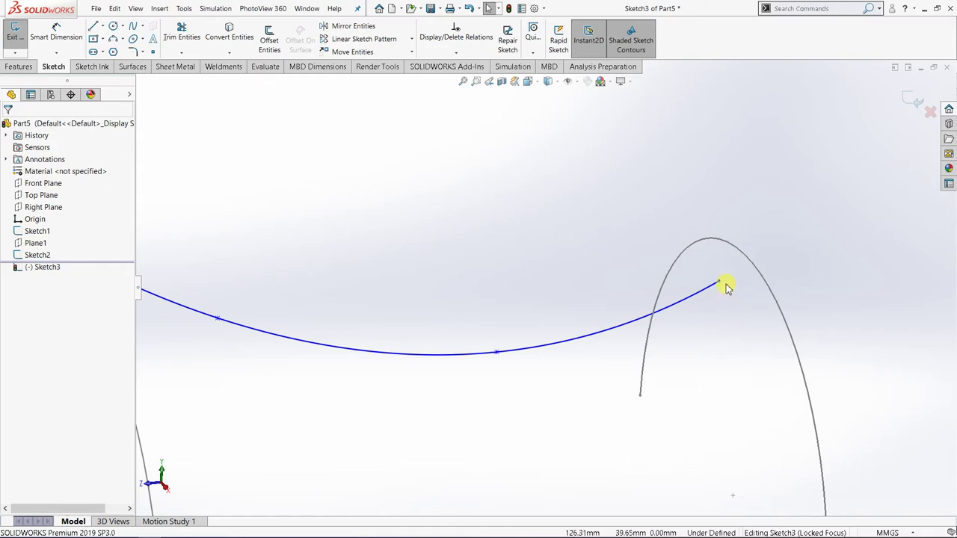
pyautogui.click(719, 283)
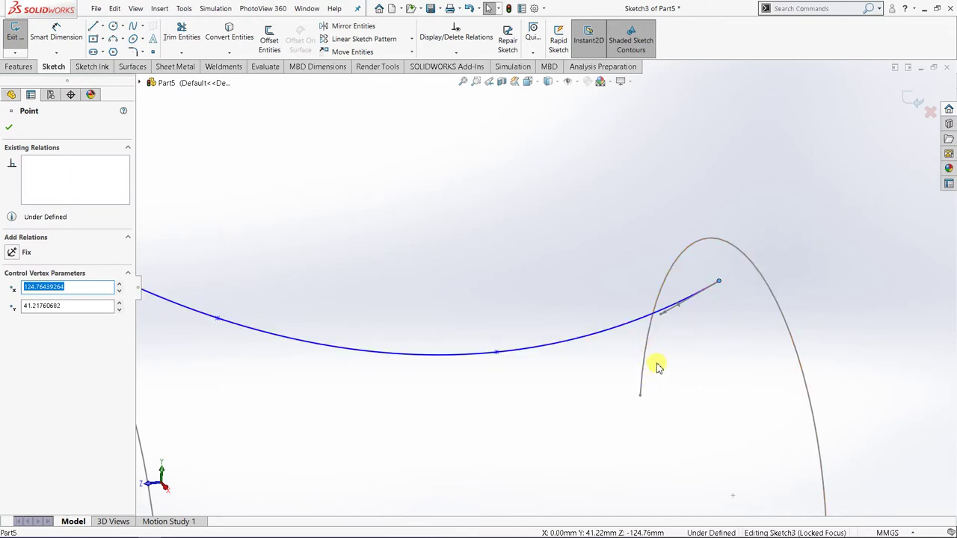
pyautogui.keyDown('ctrl'); pyautogui.click(750, 261); pyautogui.keyUp('ctrl')
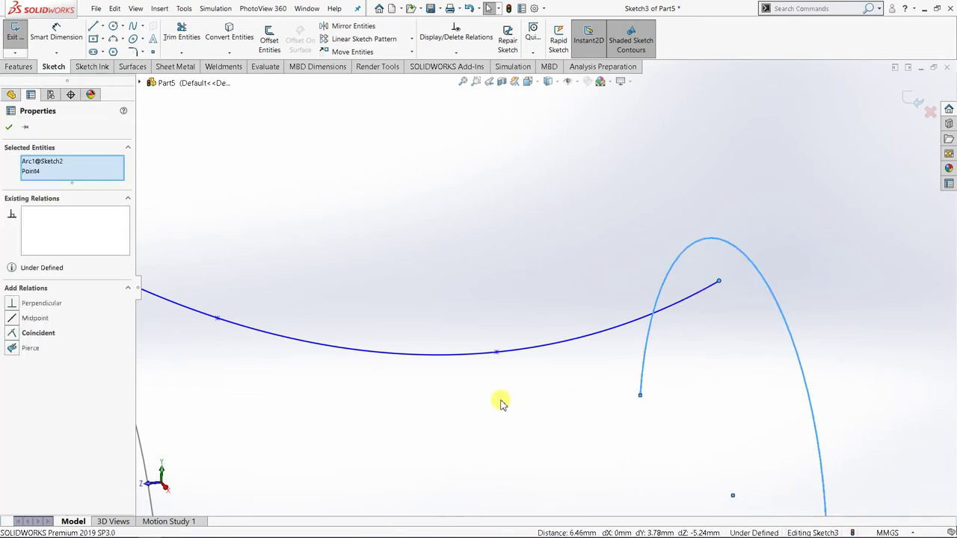
pyautogui.click(11, 350)
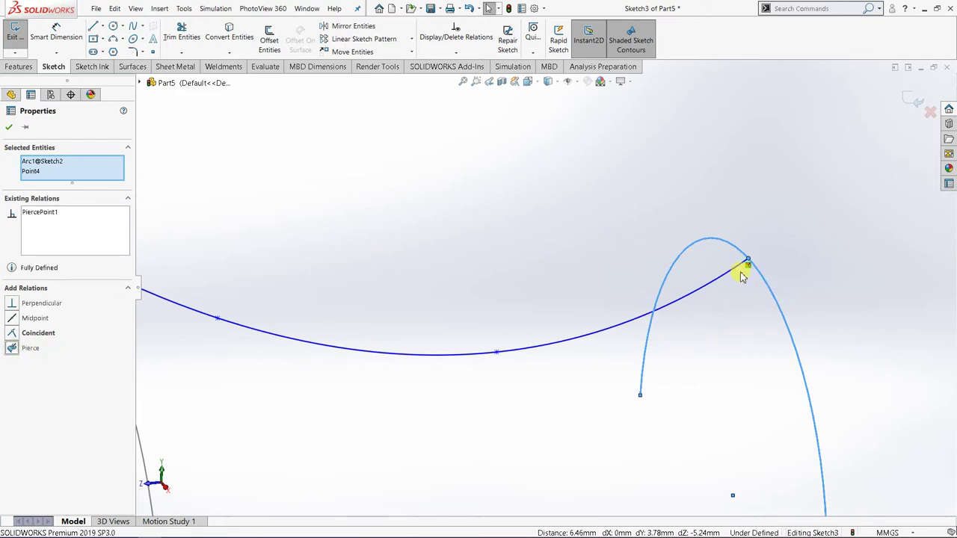
# Inspect the spline's connection to both arcs from several angles and close the relation properties.
pyautogui.scroll(3, 702, 299)
pyautogui.scroll(-2, 594, 312)
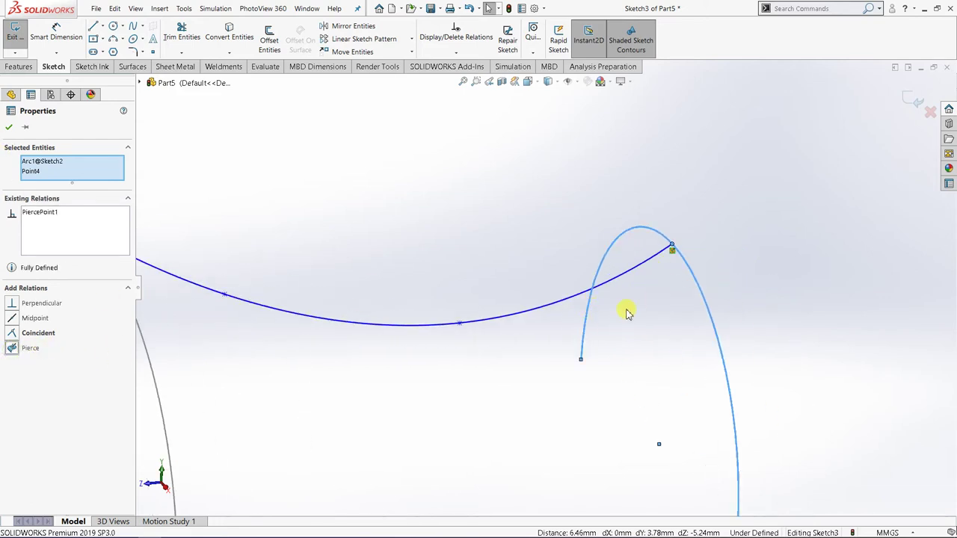
pyautogui.scroll(3, 628, 312)
pyautogui.moveTo(396, 340)
pyautogui.mouseDown(button='middle')
pyautogui.moveTo(373, 312)
pyautogui.moveTo(433, 346)
pyautogui.moveTo(399, 367)
pyautogui.mouseUp(button='middle')
pyautogui.scroll(-3, 557, 277)
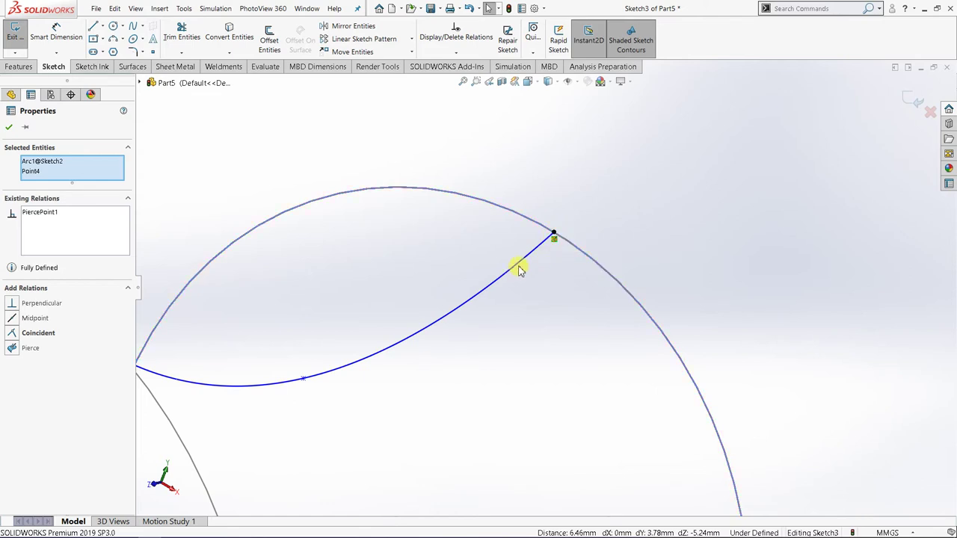
pyautogui.scroll(4, 521, 271)
pyautogui.moveTo(497, 341)
pyautogui.mouseDown(button='middle')
pyautogui.moveTo(453, 358)
pyautogui.moveTo(576, 293)
pyautogui.mouseUp(button='middle')
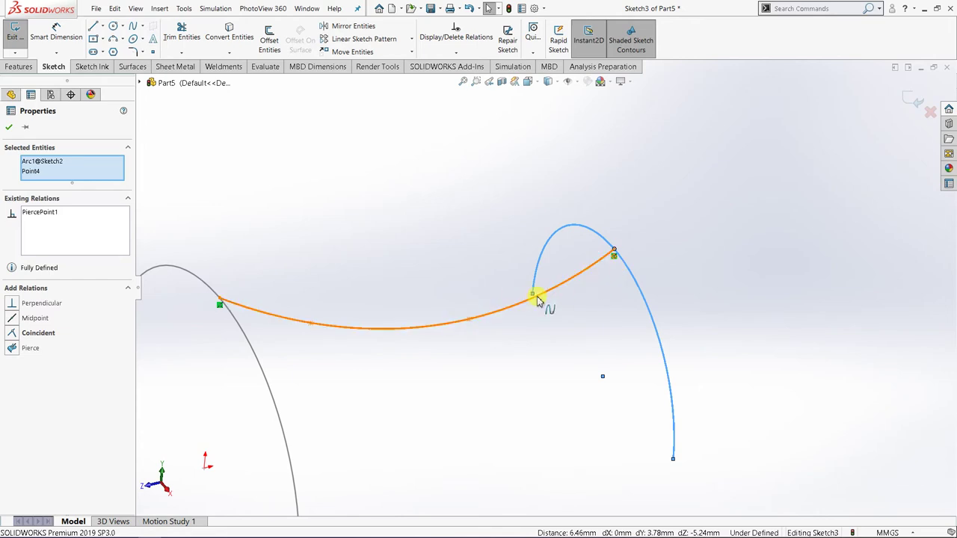
pyautogui.moveTo(576, 316); pyautogui.dragTo(415, 347, button='middle')
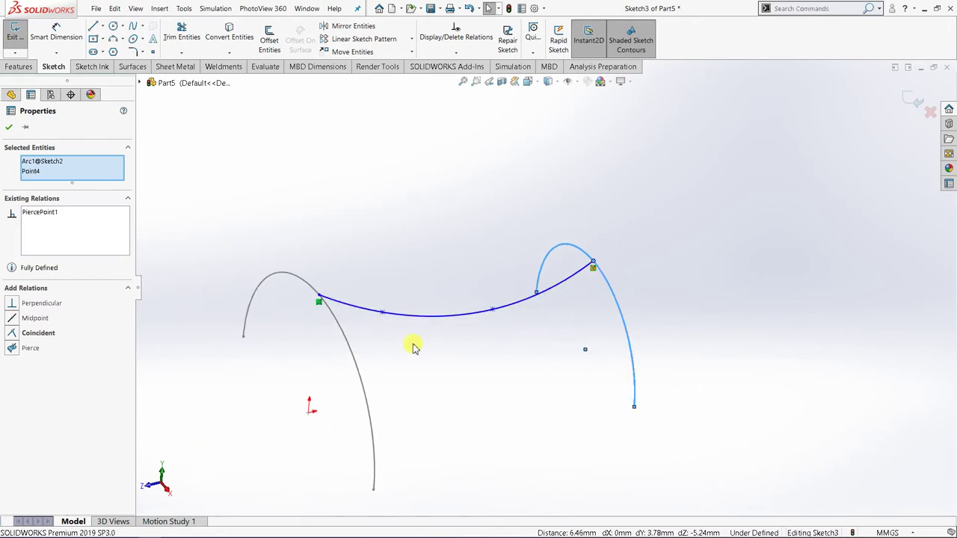
pyautogui.click(10, 127)
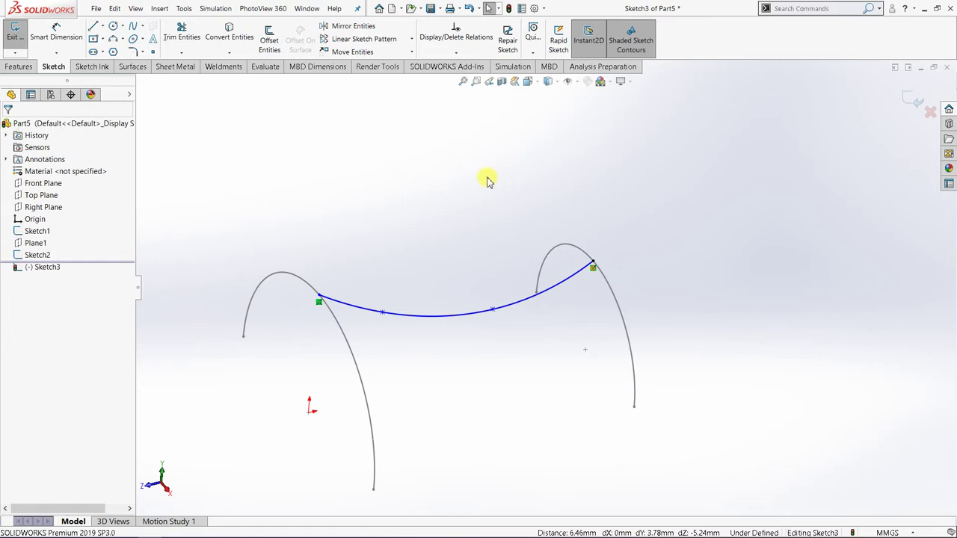
# Exit the spline sketch and start a new sketch on the Right Plane, viewed from the right side.
pyautogui.click(919, 105)
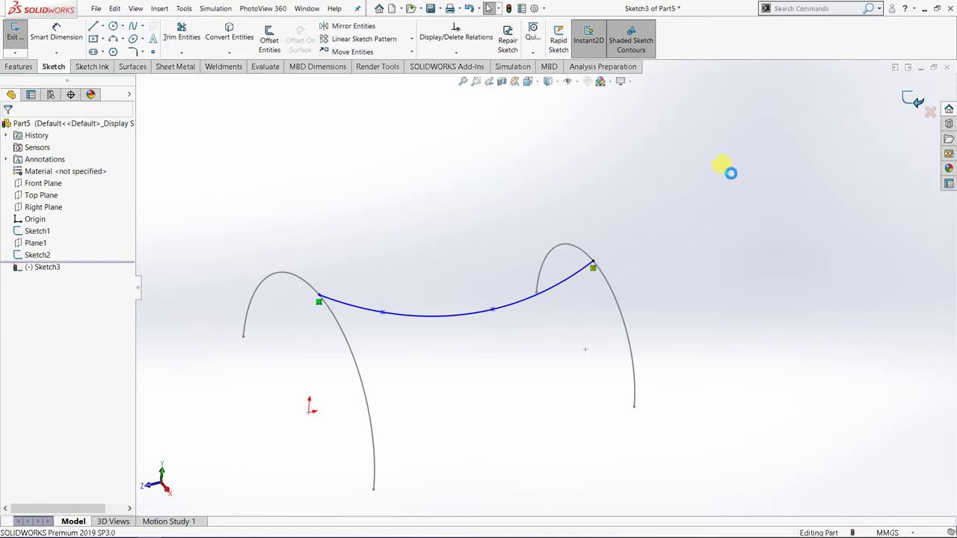
pyautogui.click(532, 84)
pyautogui.click(601, 122)
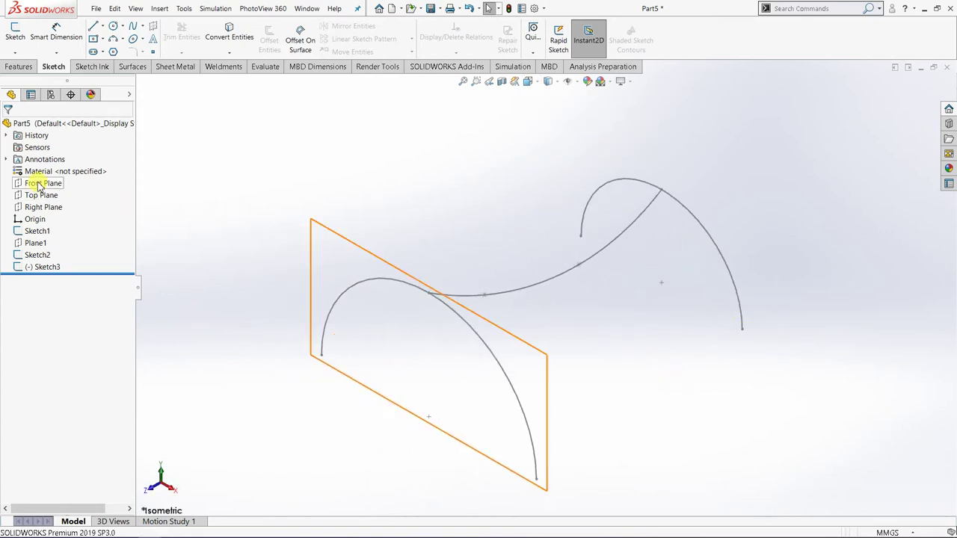
pyautogui.click(33, 208)
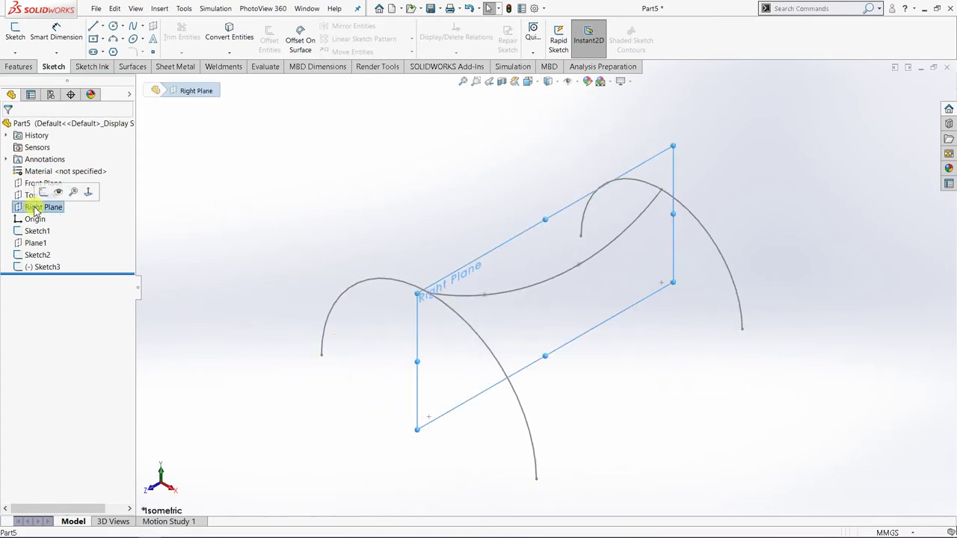
pyautogui.click(35, 191)
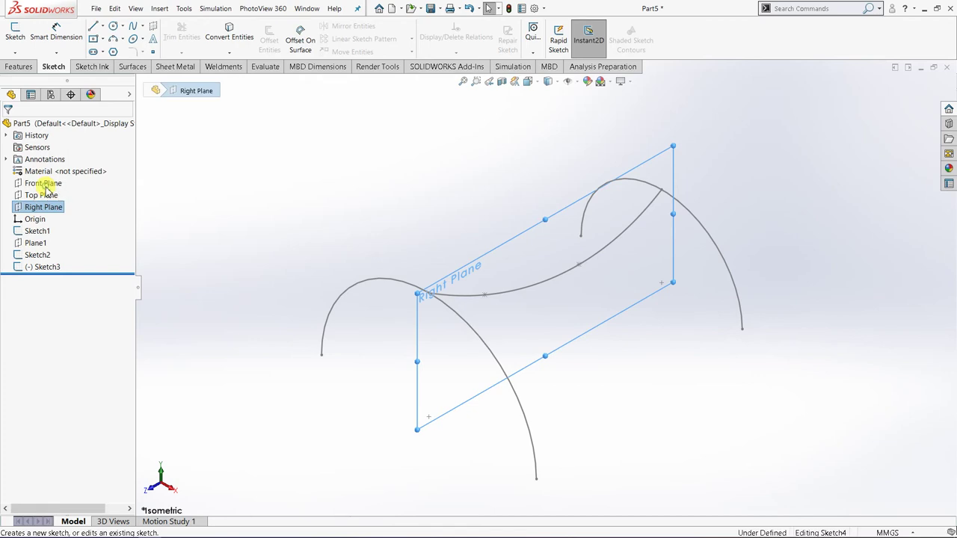
pyautogui.click(531, 81)
pyautogui.click(583, 146)
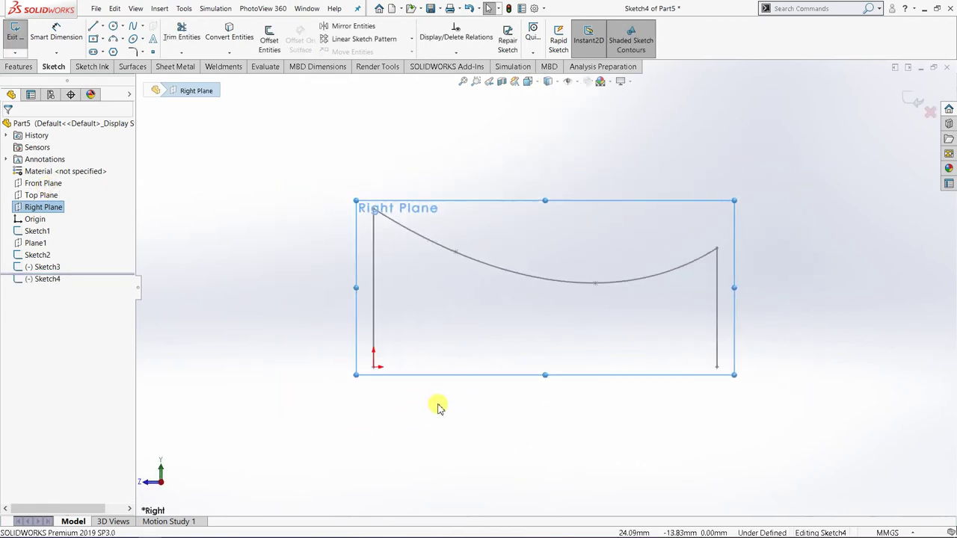
pyautogui.click(425, 289)
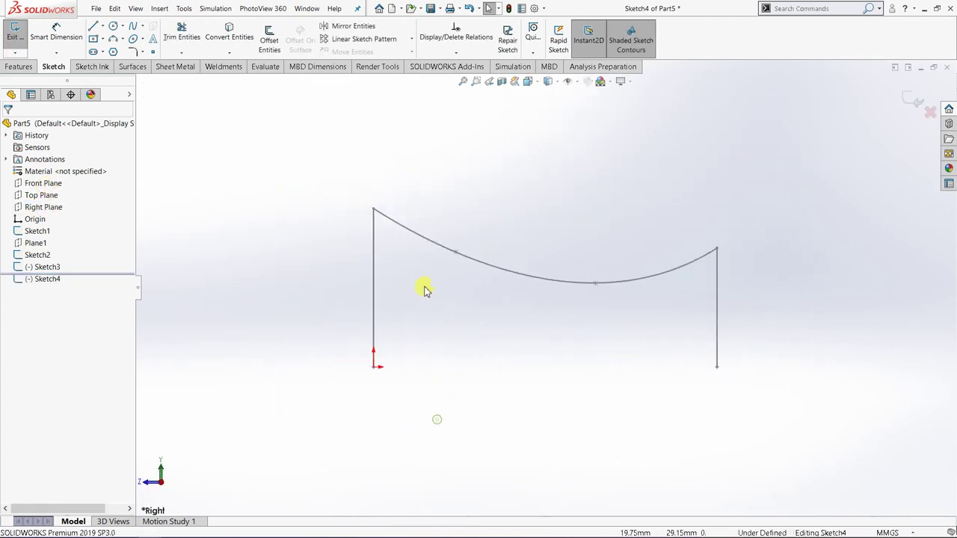
# Sketch a 130 mm horizontal line from the origin to the base of the smaller arc's plane and exit the sketch.
pyautogui.click(93, 27)
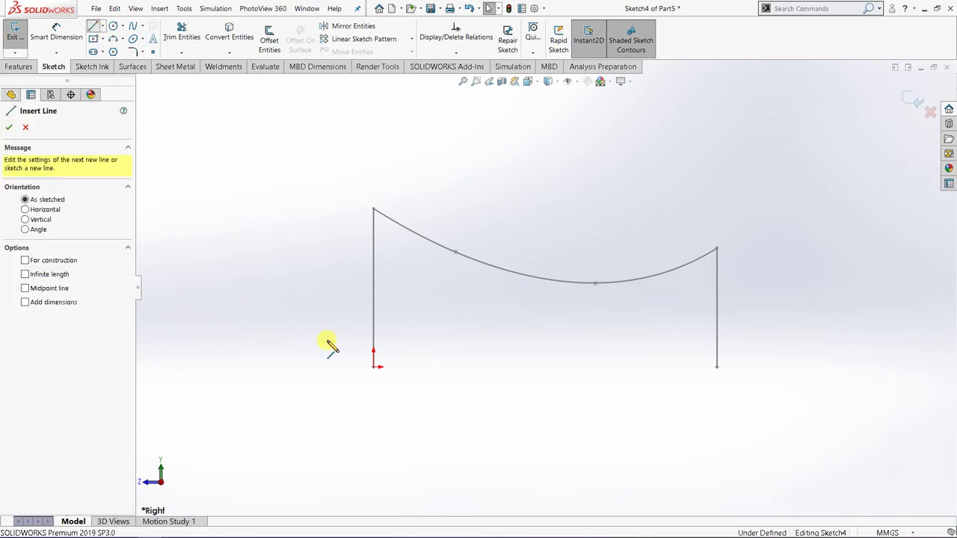
pyautogui.click(375, 366)
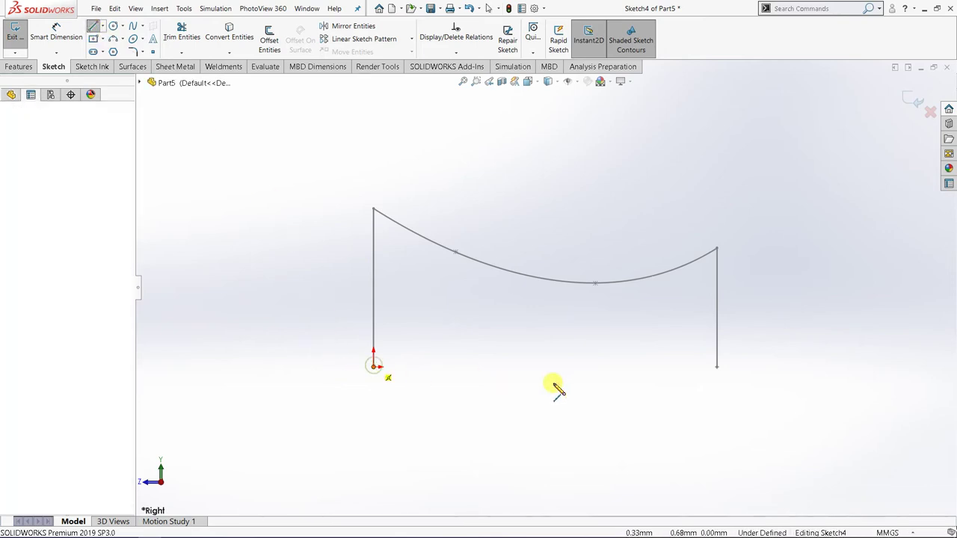
pyautogui.click(718, 367)
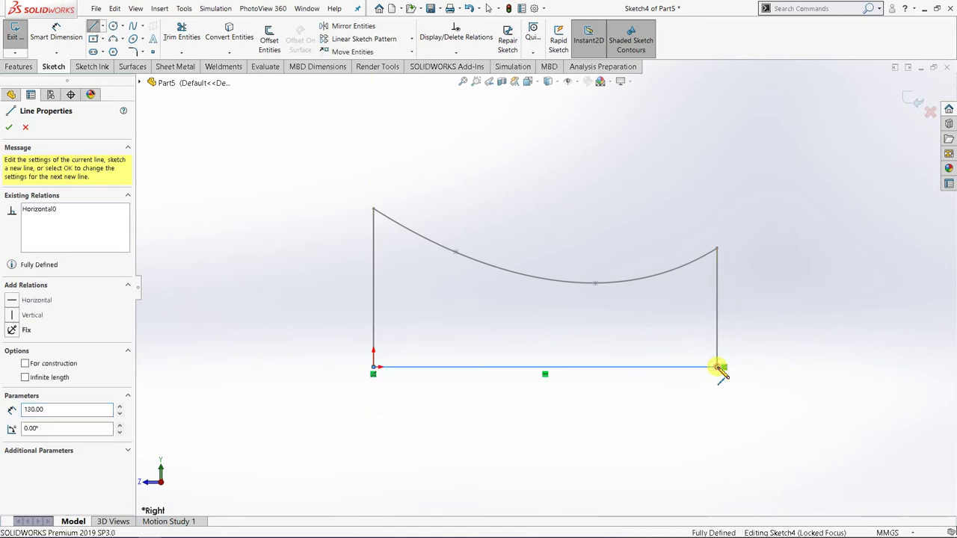
pyautogui.rightClick(720, 368)
pyautogui.click(748, 374)
pyautogui.moveTo(444, 406); pyautogui.dragTo(506, 476, button='middle')
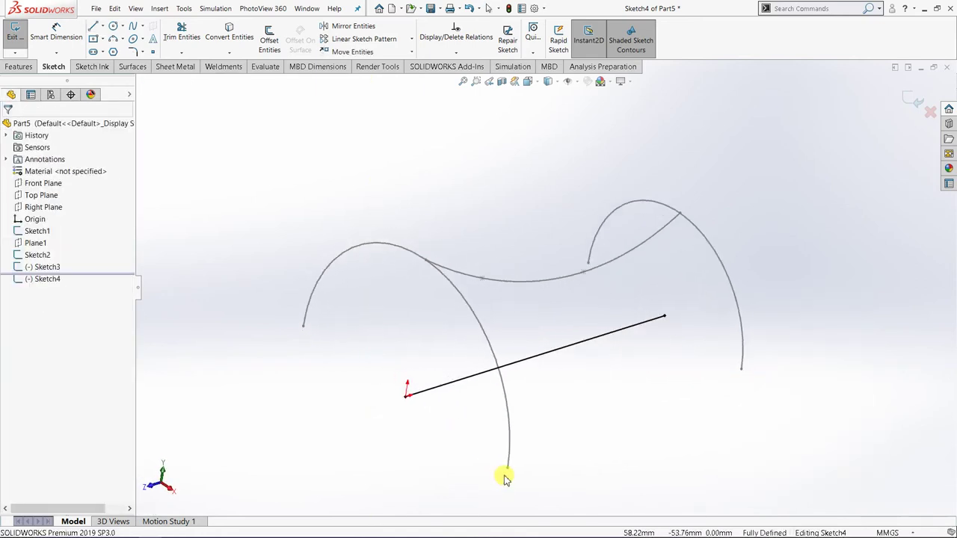
pyautogui.click(915, 101)
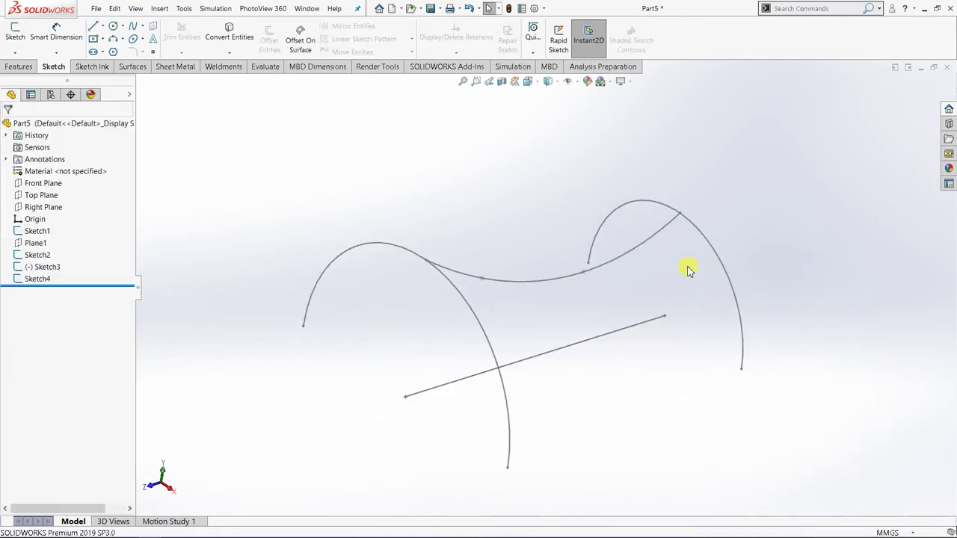
# Start a Lofted Surface with the larger arc (Sketch1) and the smaller arc (Sketch2) as profiles.
pyautogui.scroll(3, 577, 314)
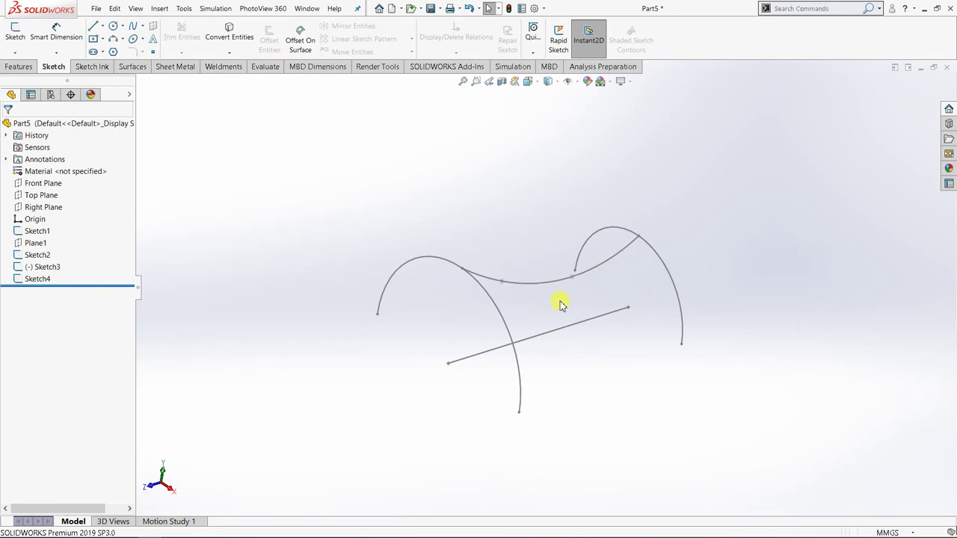
pyautogui.moveTo(562, 304)
pyautogui.mouseDown(button='middle')
pyautogui.moveTo(619, 240)
pyautogui.moveTo(551, 363)
pyautogui.moveTo(569, 343)
pyautogui.mouseUp(button='middle')
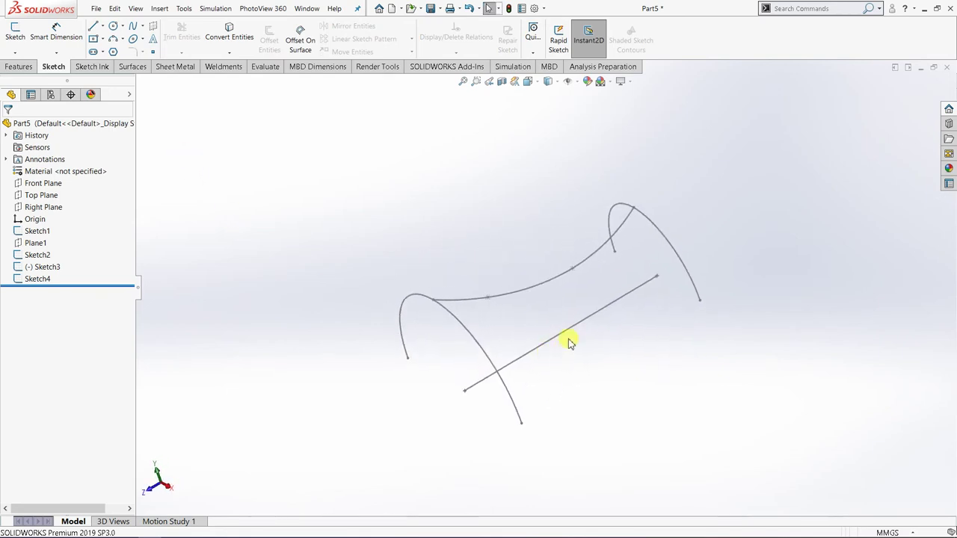
pyautogui.scroll(-2, 591, 295)
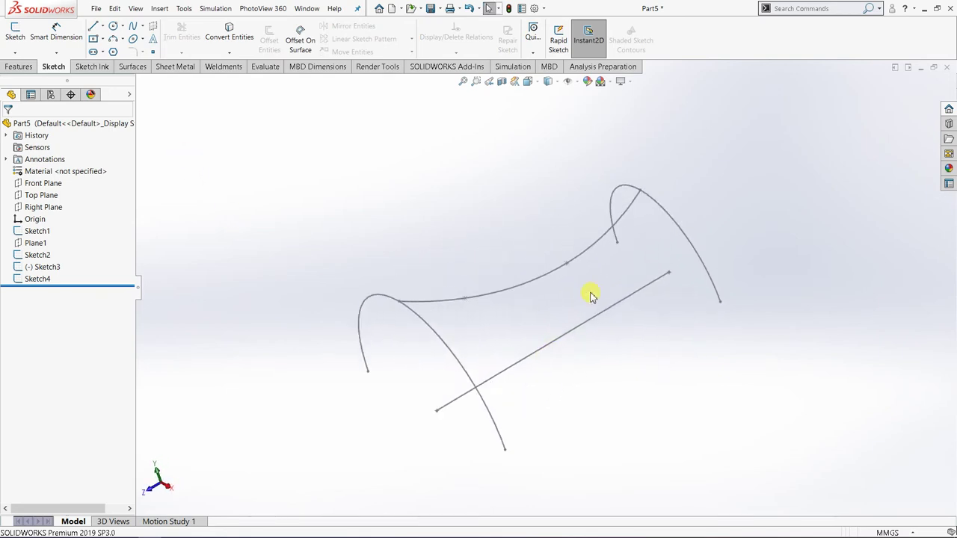
pyautogui.click(128, 68)
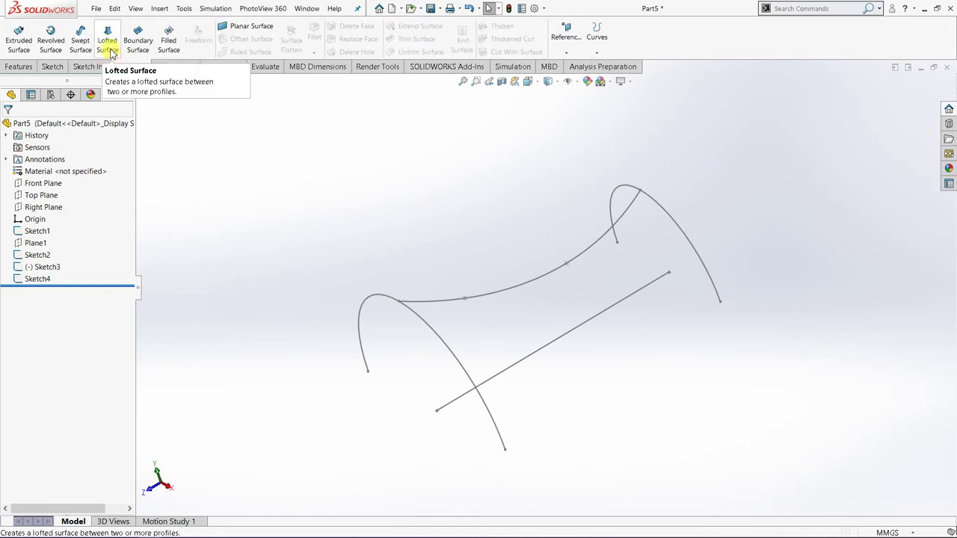
pyautogui.click(108, 42)
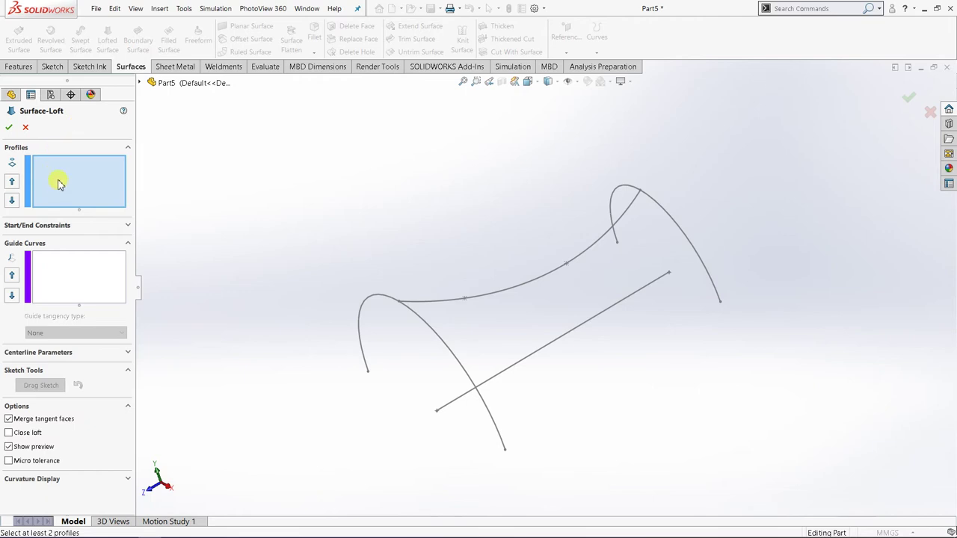
pyautogui.click(442, 343)
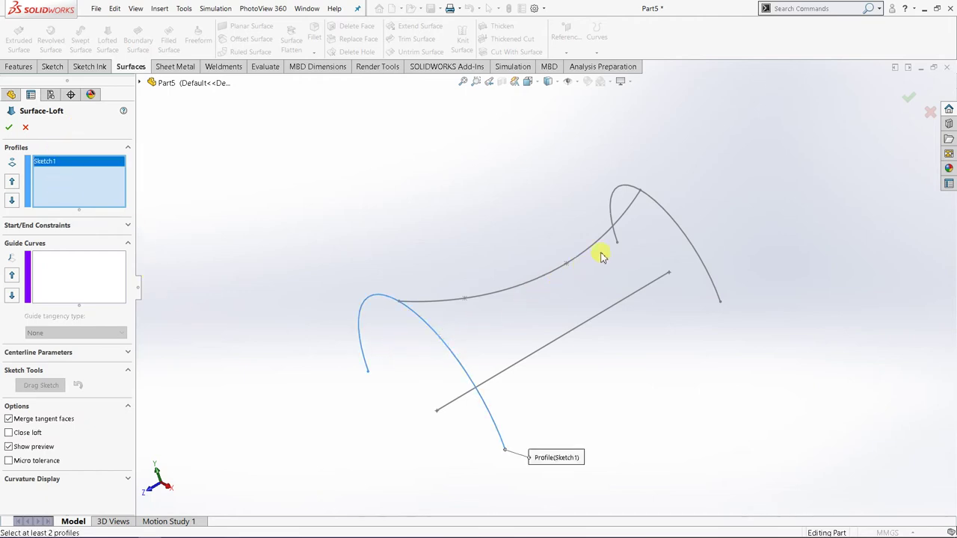
pyautogui.click(677, 229)
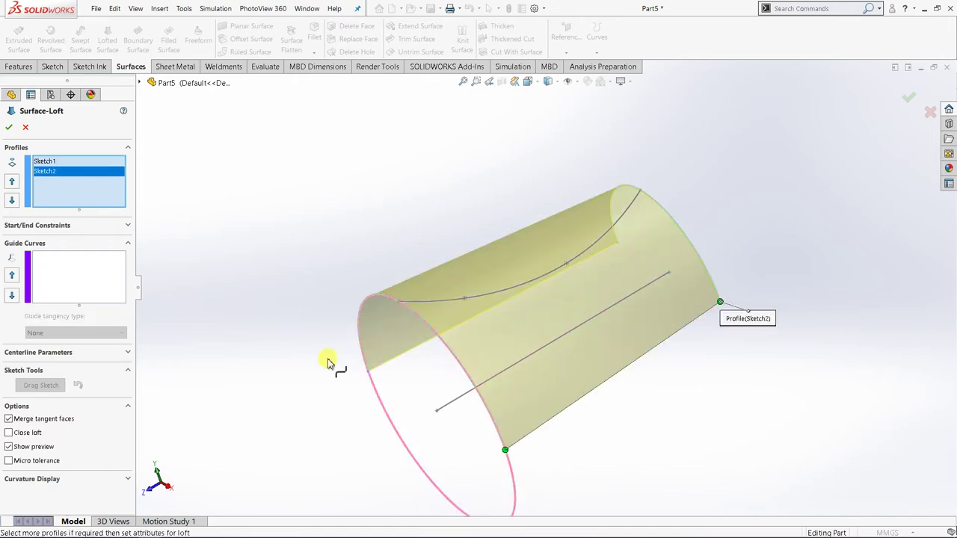
# Add the sagging spline (Sketch3) as the loft's guide curve and create the lofted surface.
pyautogui.click(64, 275)
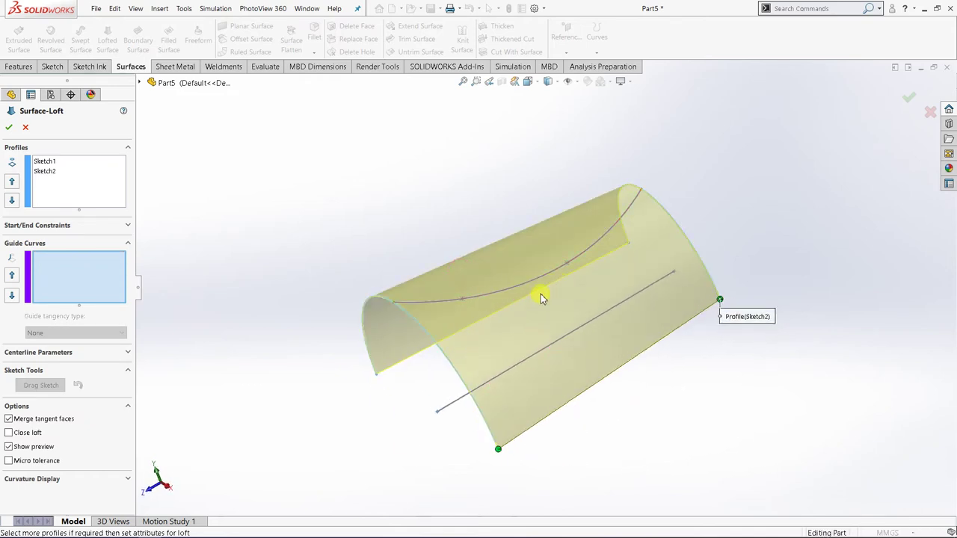
pyautogui.moveTo(542, 298)
pyautogui.mouseDown(button='middle')
pyautogui.moveTo(546, 341)
pyautogui.moveTo(560, 316)
pyautogui.moveTo(550, 329)
pyautogui.mouseUp(button='middle')
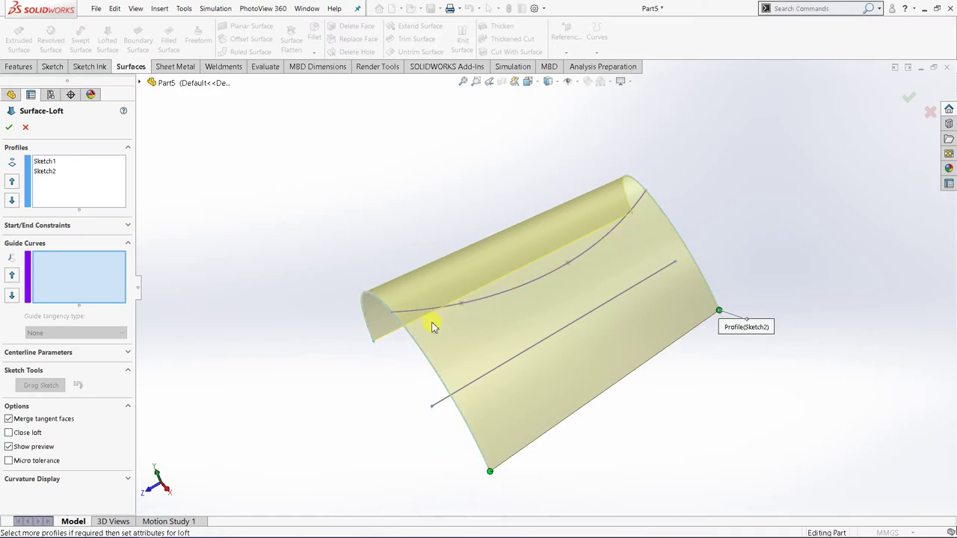
pyautogui.click(532, 289)
pyautogui.moveTo(355, 379)
pyautogui.mouseDown(button='middle')
pyautogui.moveTo(382, 316)
pyautogui.moveTo(381, 330)
pyautogui.mouseUp(button='middle')
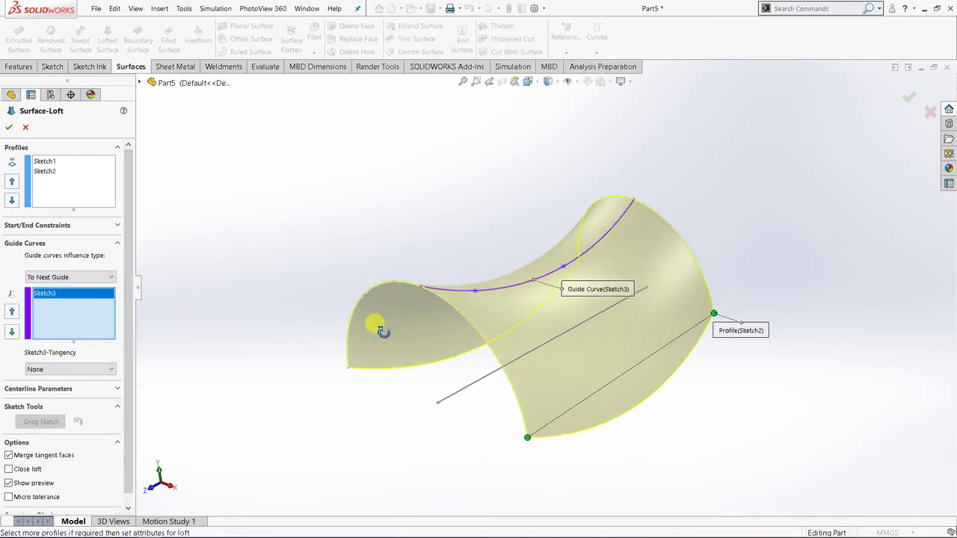
pyautogui.click(9, 129)
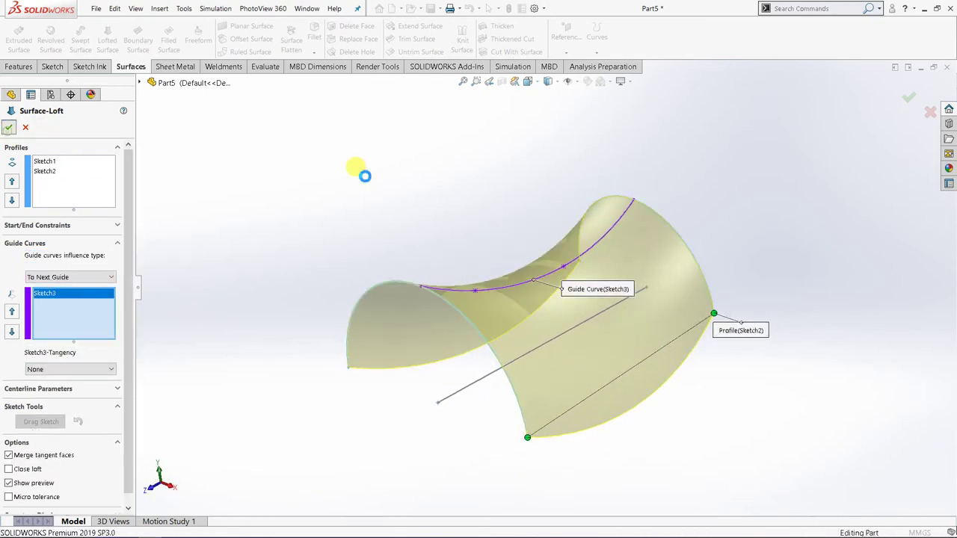
pyautogui.moveTo(390, 302)
pyautogui.mouseDown(button='middle')
pyautogui.moveTo(538, 270)
pyautogui.moveTo(446, 294)
pyautogui.moveTo(384, 282)
pyautogui.moveTo(389, 303)
pyautogui.mouseUp(button='middle')
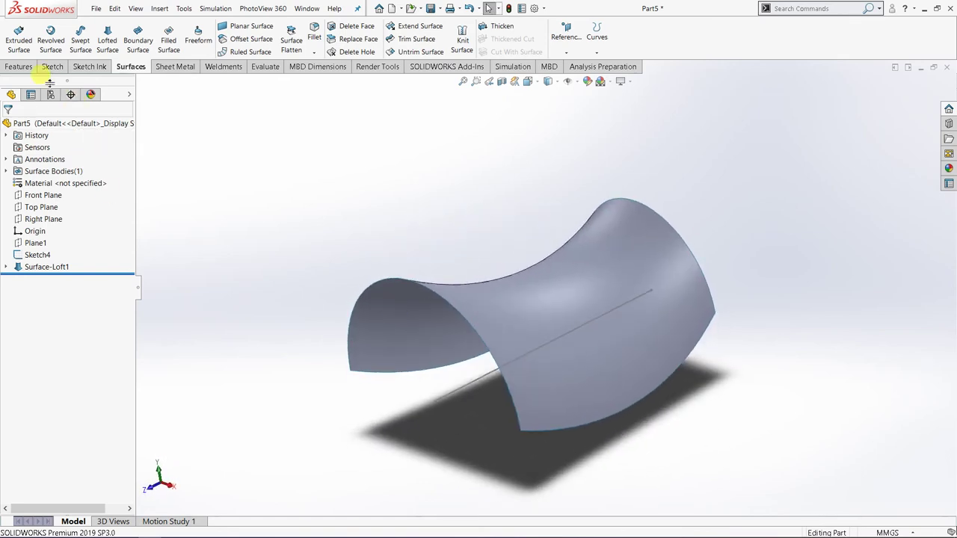
# Start an Extruded Surface from the horizontal line (Sketch4) with a Blind depth of 100 mm in Direction 1.
pyautogui.click(18, 39)
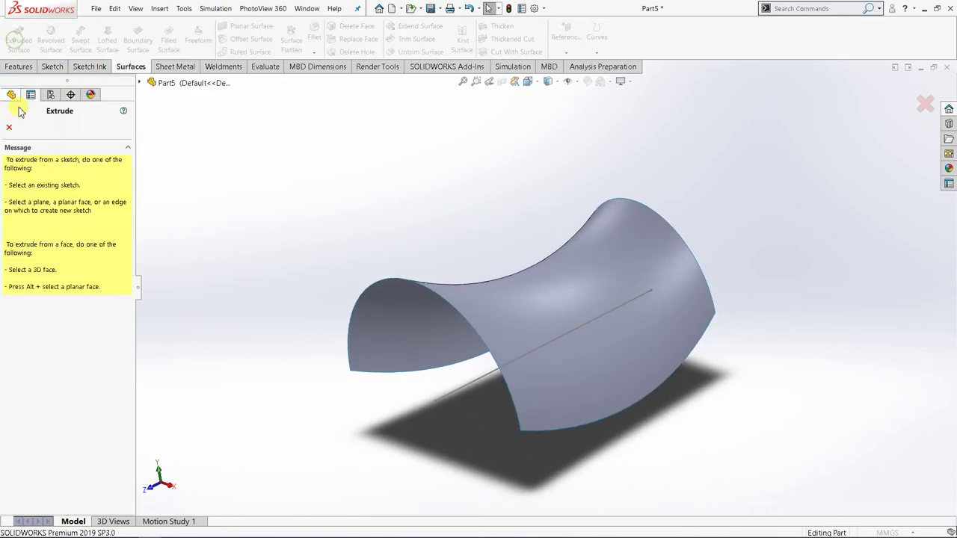
pyautogui.click(459, 392)
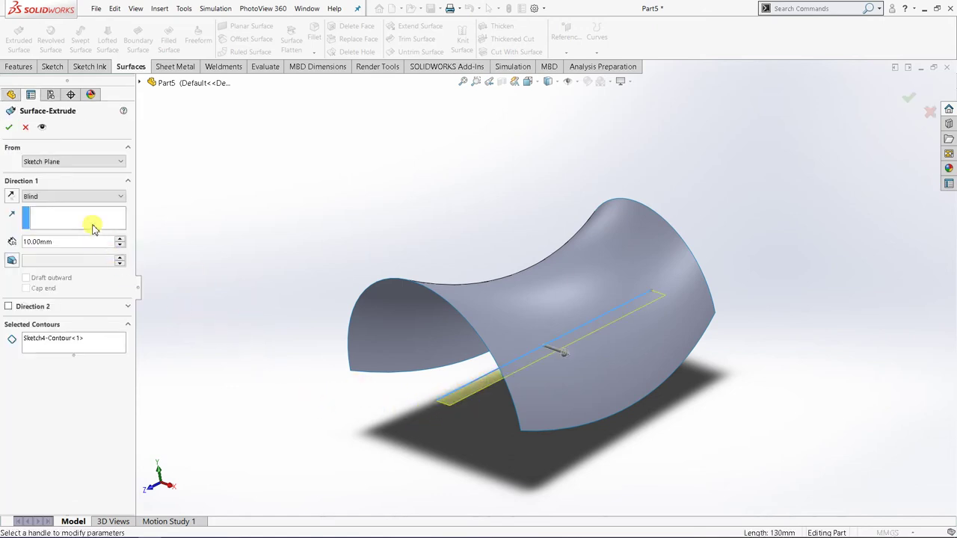
pyautogui.click(121, 238)
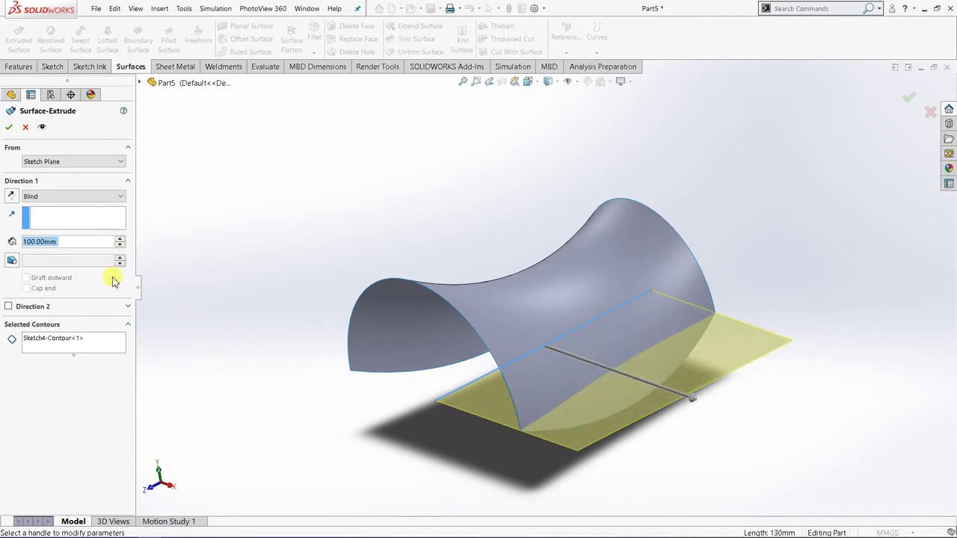
# Enable Direction 2 with a Blind depth of 90 mm, keep Direction 1 as Blind, and create the extruded surface.
pyautogui.click(9, 306)
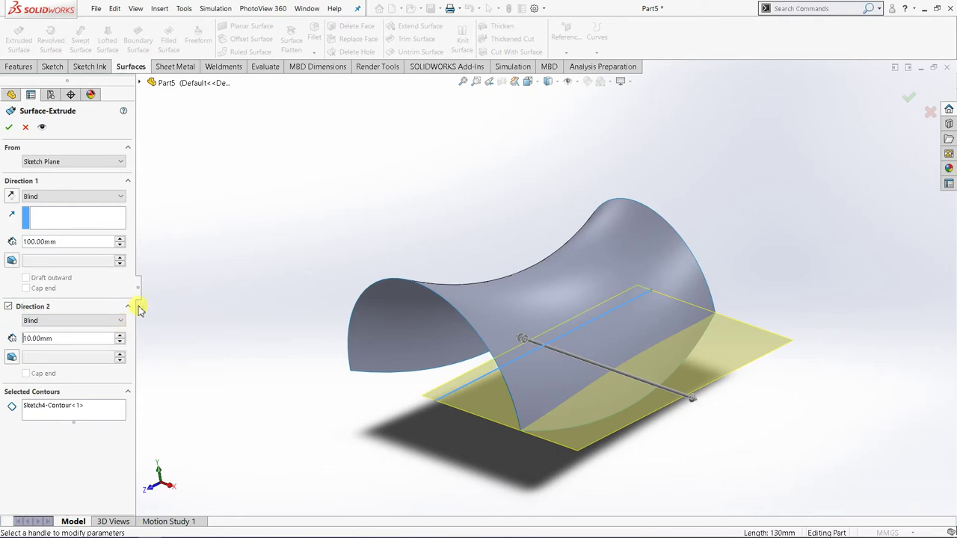
pyautogui.click(89, 197)
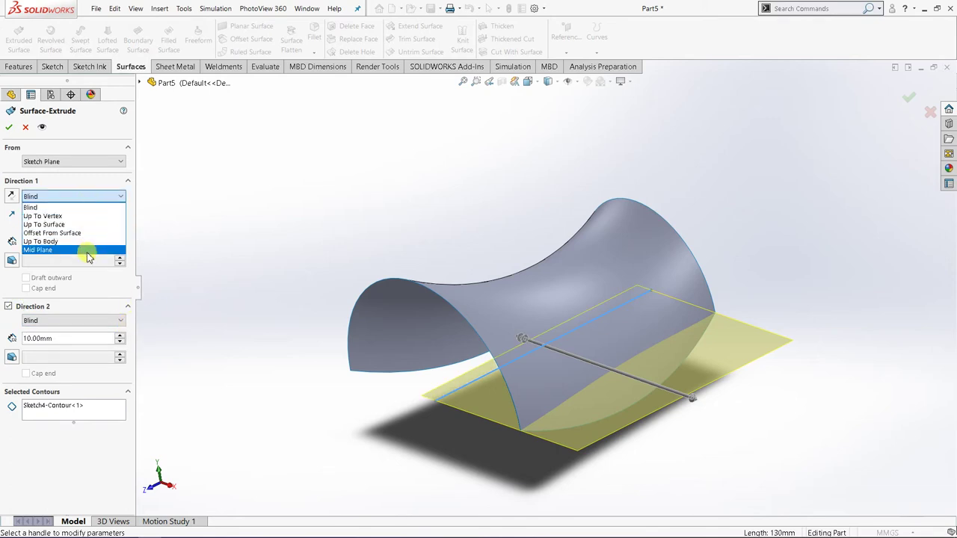
pyautogui.click(82, 208)
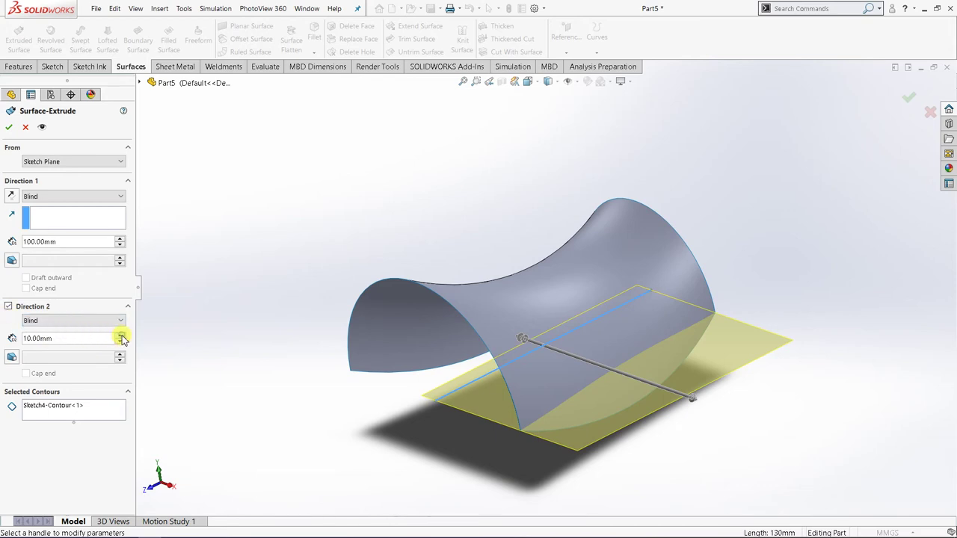
pyautogui.scroll(8, 121, 338)
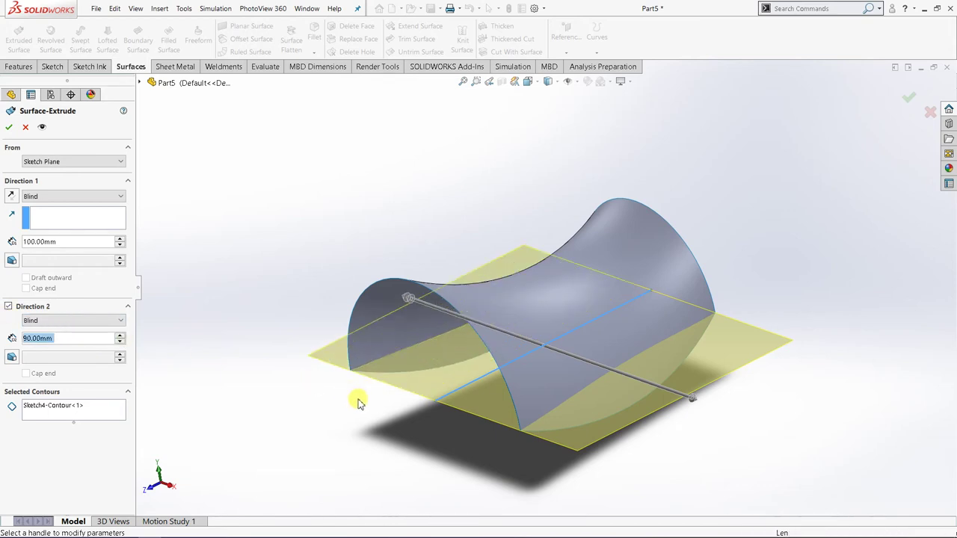
pyautogui.moveTo(358, 403); pyautogui.dragTo(158, 213, button='middle')
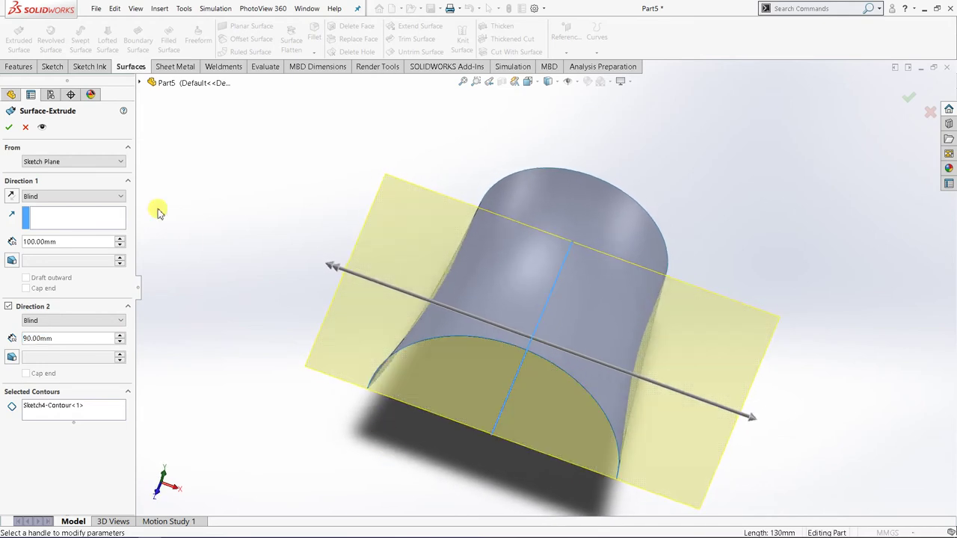
pyautogui.click(11, 129)
# Examine where the flat extruded surface crosses the lofted surface, selecting each surface in turn.
pyautogui.moveTo(395, 292); pyautogui.dragTo(376, 183, button='middle')
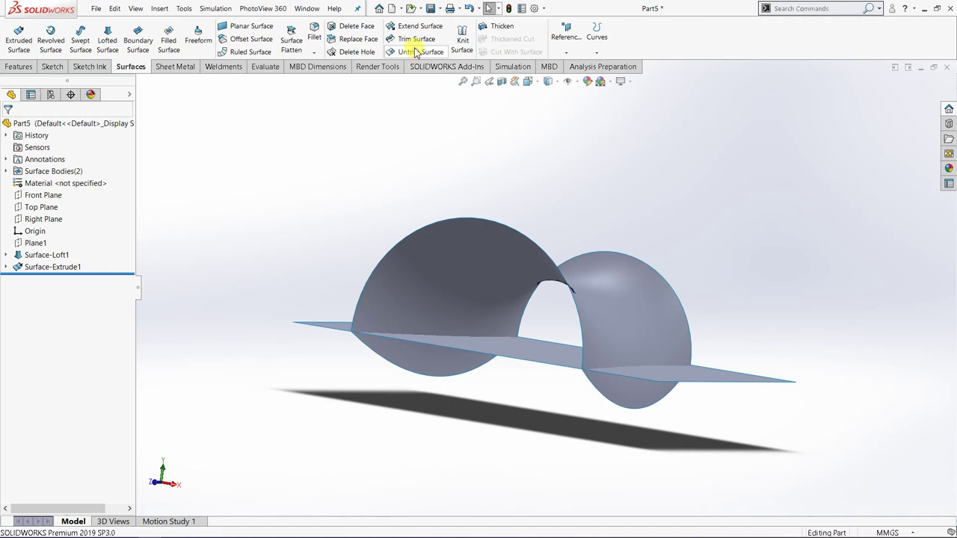
pyautogui.moveTo(465, 229); pyautogui.dragTo(455, 271, button='middle')
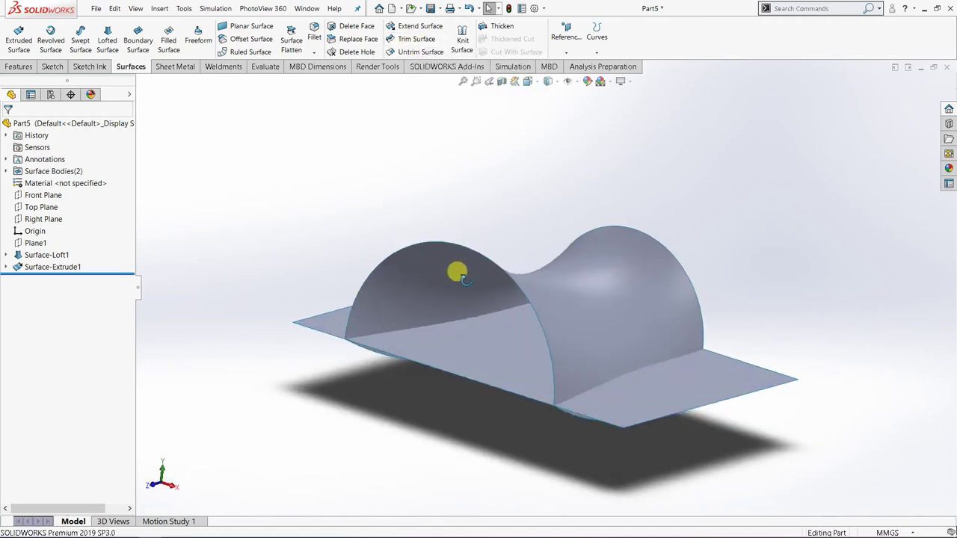
pyautogui.click(655, 291)
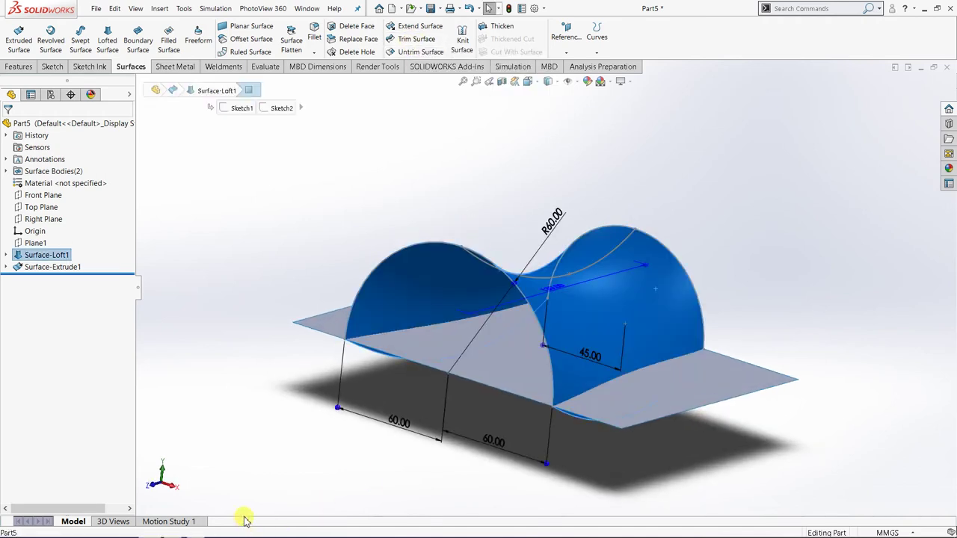
pyautogui.click(728, 383)
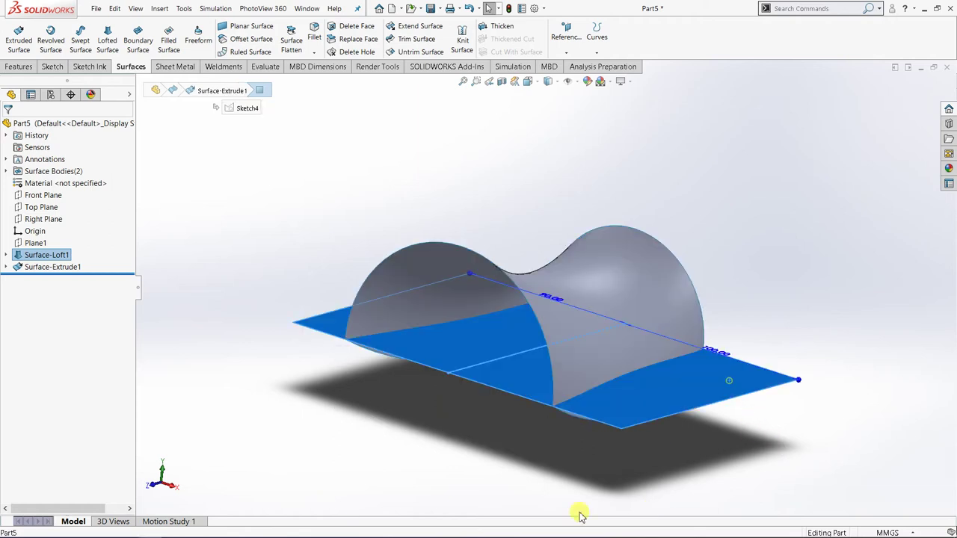
# Inspect the two crossing surfaces from several sides, including the parts of the loft beneath the flat surface.
pyautogui.moveTo(376, 468)
pyautogui.mouseDown(button='middle')
pyautogui.moveTo(363, 504)
pyautogui.moveTo(379, 484)
pyautogui.mouseUp(button='middle')
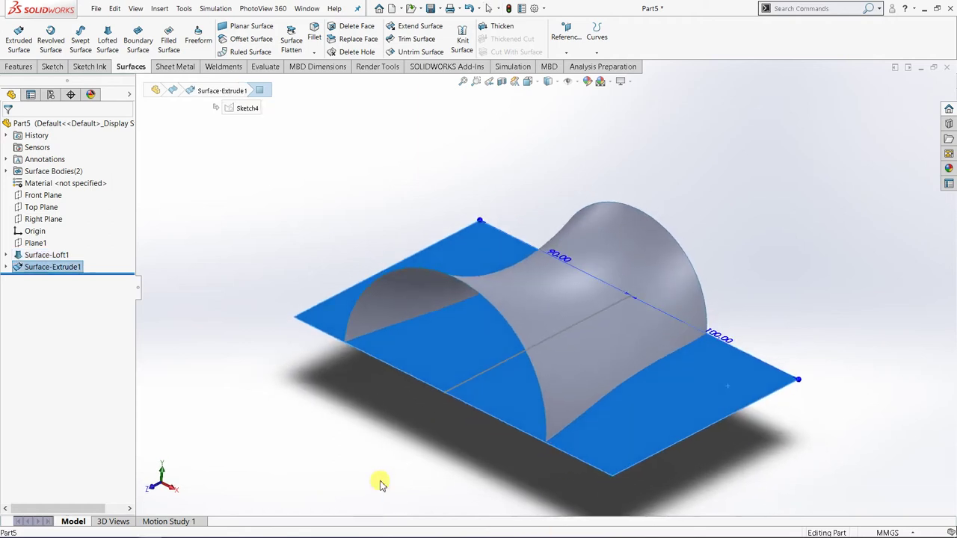
pyautogui.click(329, 218)
pyautogui.moveTo(470, 399); pyautogui.dragTo(589, 369, button='middle')
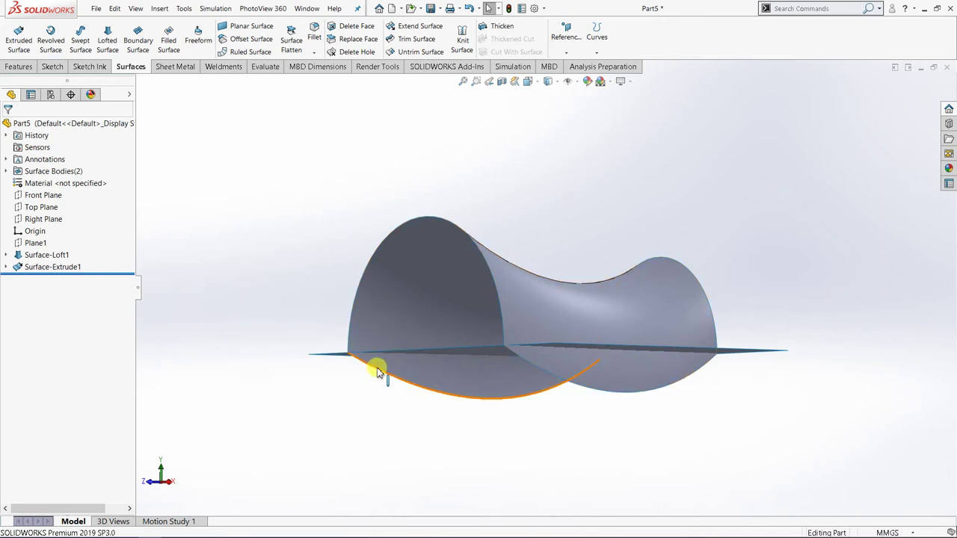
pyautogui.moveTo(377, 371); pyautogui.dragTo(506, 449, button='middle')
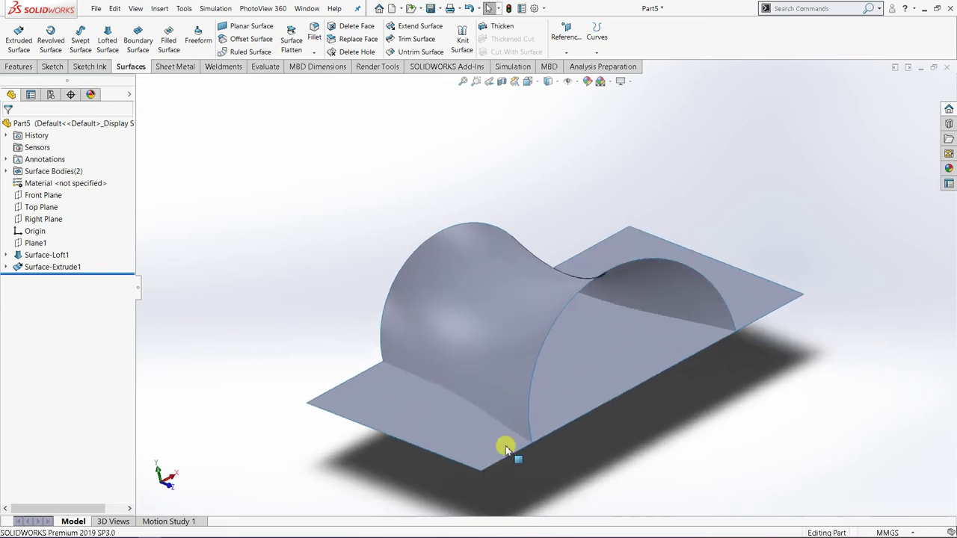
pyautogui.scroll(3, 497, 419)
pyautogui.scroll(-2, 462, 367)
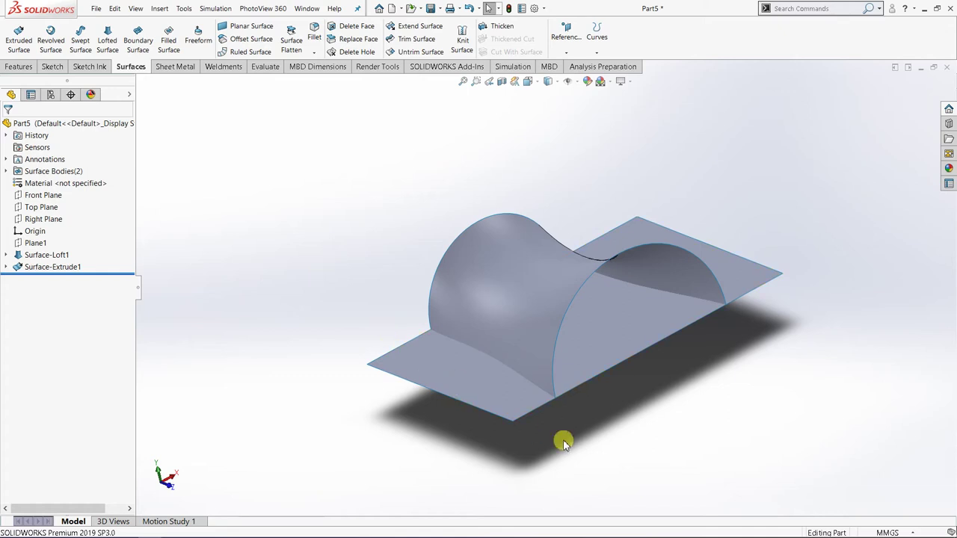
pyautogui.moveTo(500, 369); pyautogui.dragTo(528, 367, button='middle')
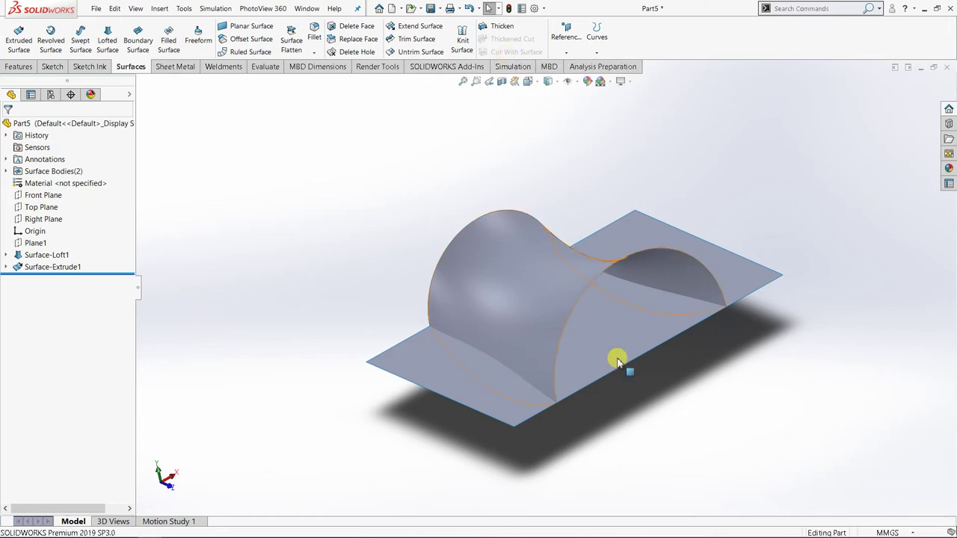
pyautogui.scroll(-2, 590, 385)
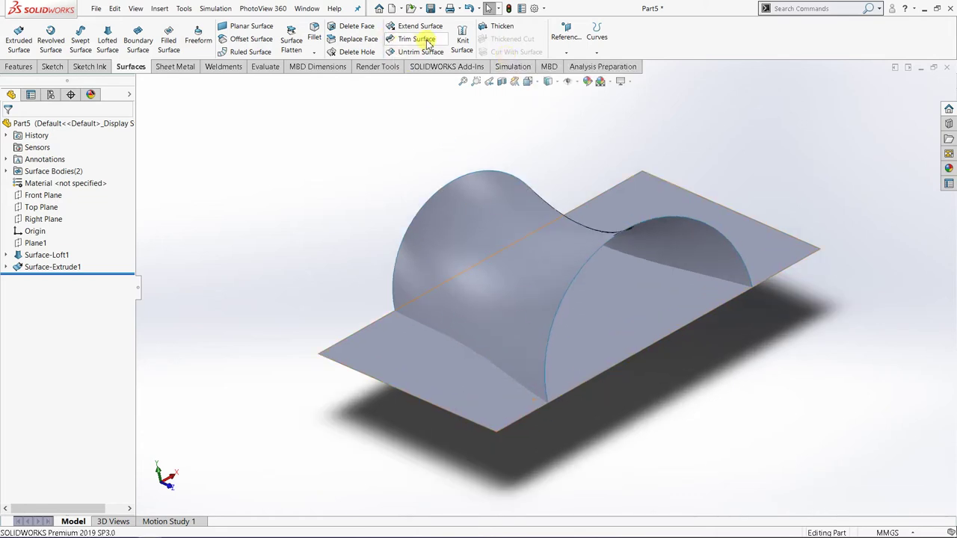
# Trim the lofted surface with a Standard trim, using Surface-Extrude1 as the trim tool and removing the two loft portions below it.
pyautogui.click(423, 41)
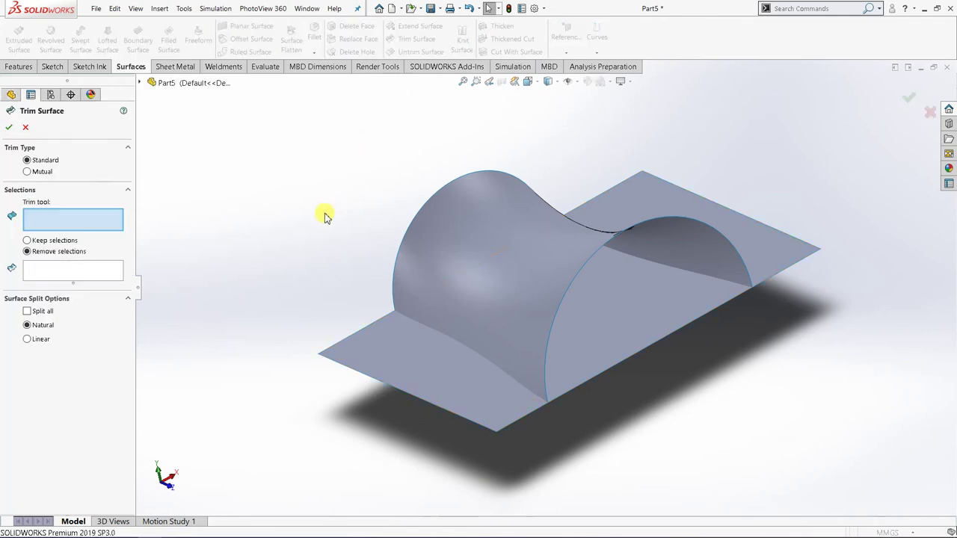
pyautogui.click(389, 359)
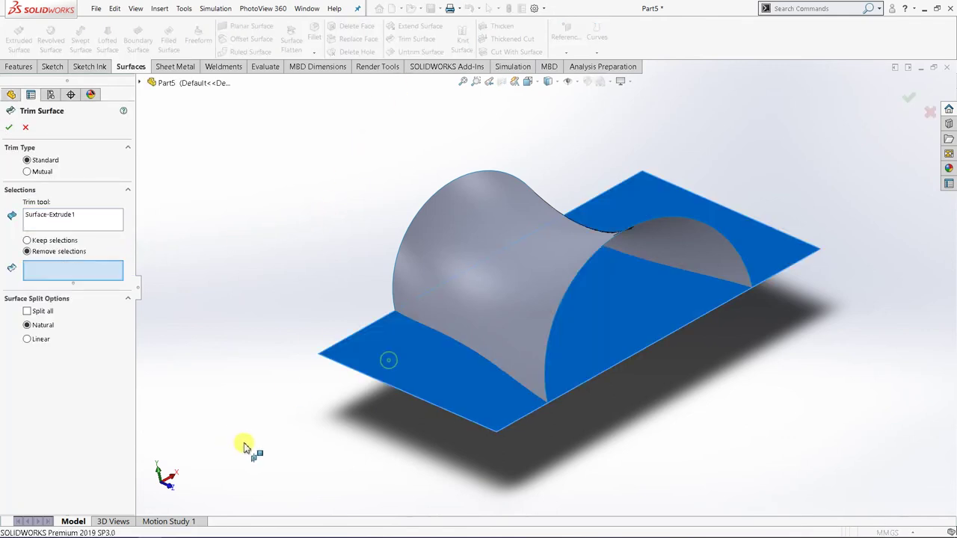
pyautogui.moveTo(357, 471); pyautogui.dragTo(358, 407, button='middle')
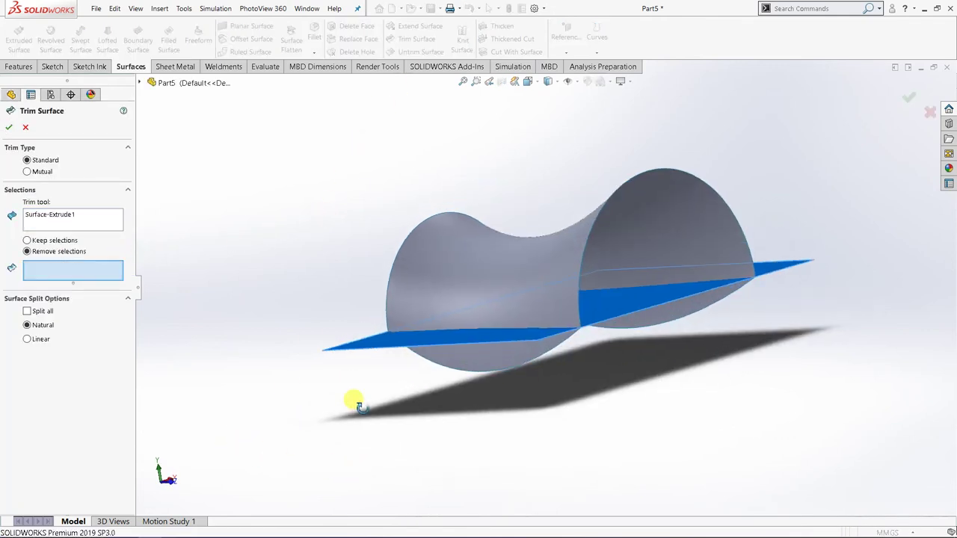
pyautogui.click(509, 355)
pyautogui.moveTo(674, 432); pyautogui.dragTo(547, 442, button='middle')
pyautogui.click(651, 314)
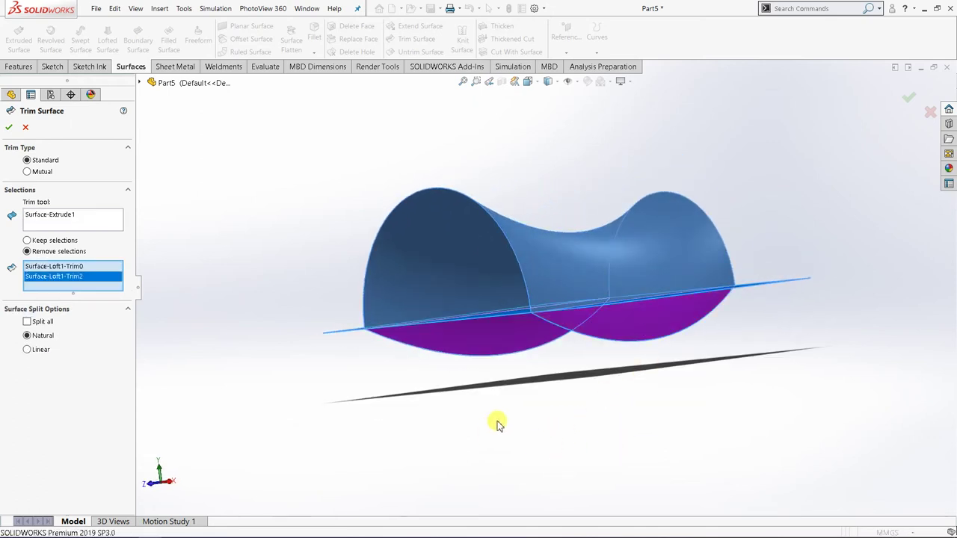
pyautogui.moveTo(495, 421)
pyautogui.mouseDown(button='middle')
pyautogui.moveTo(555, 455)
pyautogui.moveTo(481, 421)
pyautogui.mouseUp(button='middle')
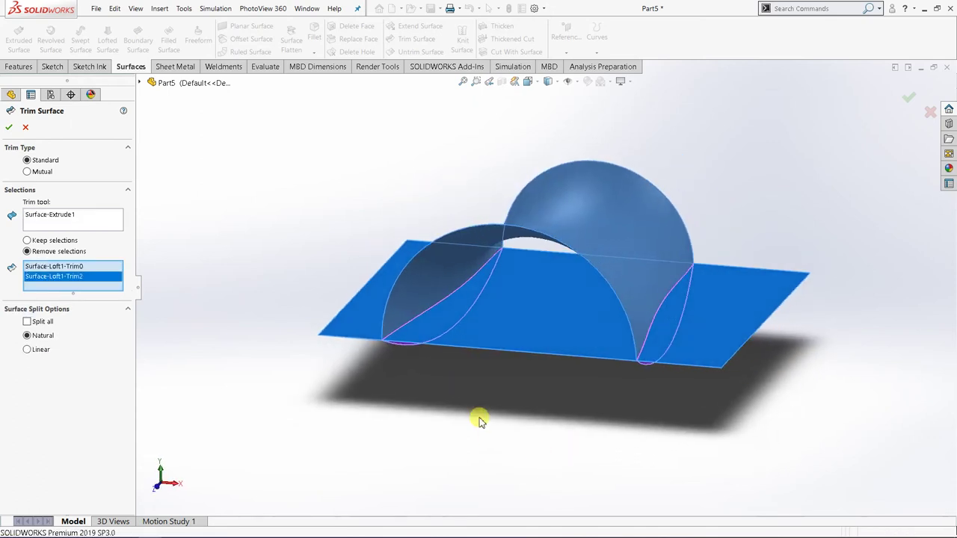
pyautogui.click(10, 127)
# Hide the flat extruded surface body so only the trimmed loft is shown.
pyautogui.moveTo(449, 295); pyautogui.dragTo(765, 312, button='middle')
pyautogui.rightClick(764, 312)
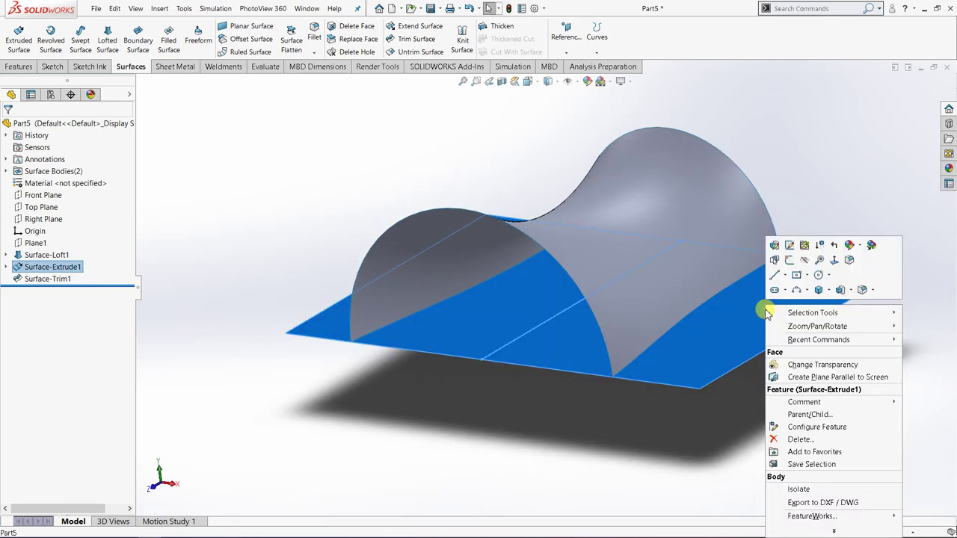
pyautogui.click(805, 261)
# Examine the trimmed loft and its cut lower edges from several angles.
pyautogui.moveTo(555, 395); pyautogui.dragTo(512, 284, button='middle')
pyautogui.scroll(2, 600, 303)
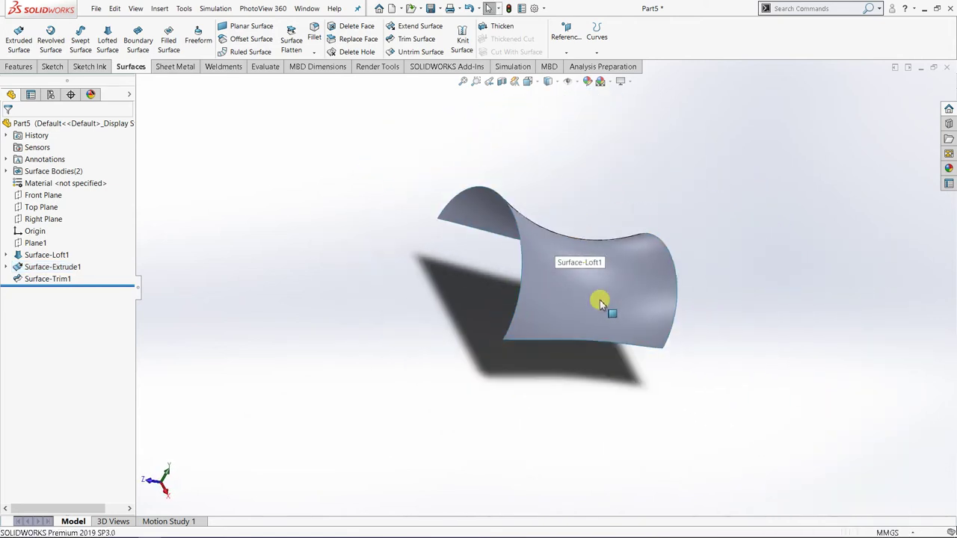
pyautogui.moveTo(600, 302); pyautogui.dragTo(581, 279, button='middle')
pyautogui.scroll(-2, 596, 239)
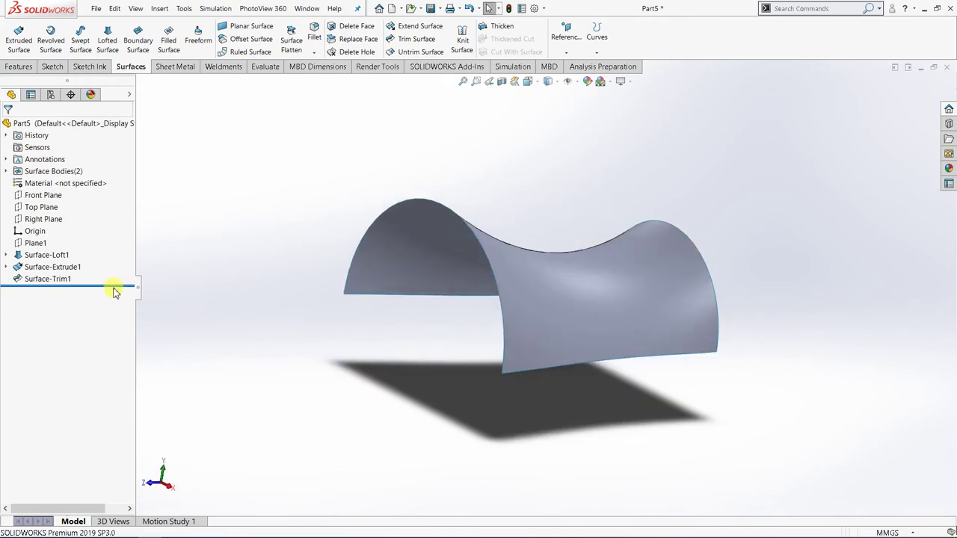
pyautogui.moveTo(486, 241); pyautogui.dragTo(523, 301, button='middle')
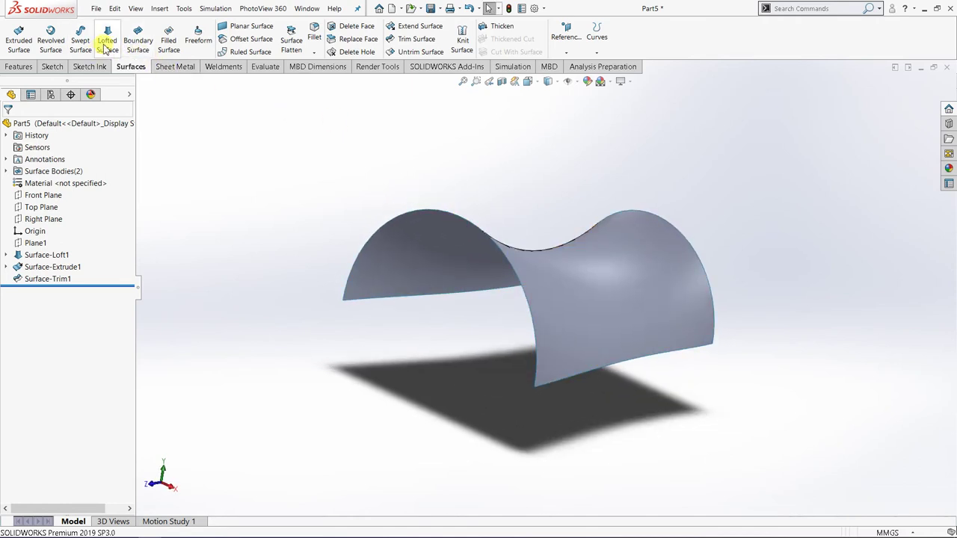
pyautogui.moveTo(540, 325); pyautogui.dragTo(560, 277, button='middle')
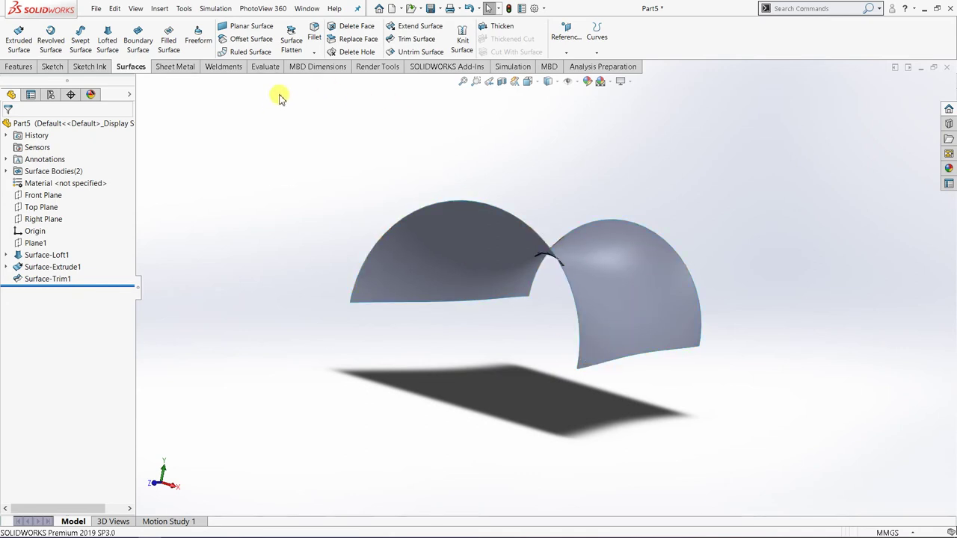
pyautogui.moveTo(542, 227); pyautogui.dragTo(530, 244, button='middle')
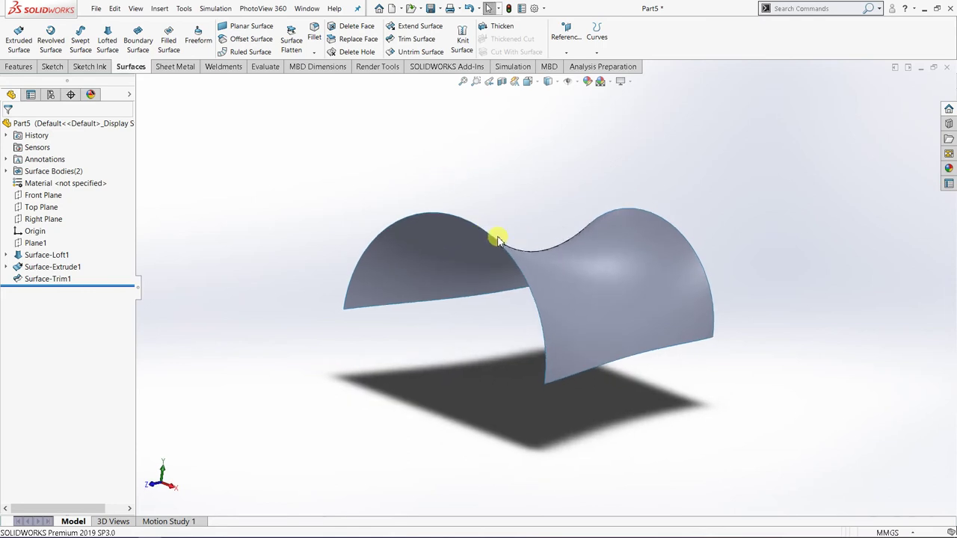
# Mirror the trimmed loft body about the Top Plane, leaving Knit surfaces off.
pyautogui.click(607, 297)
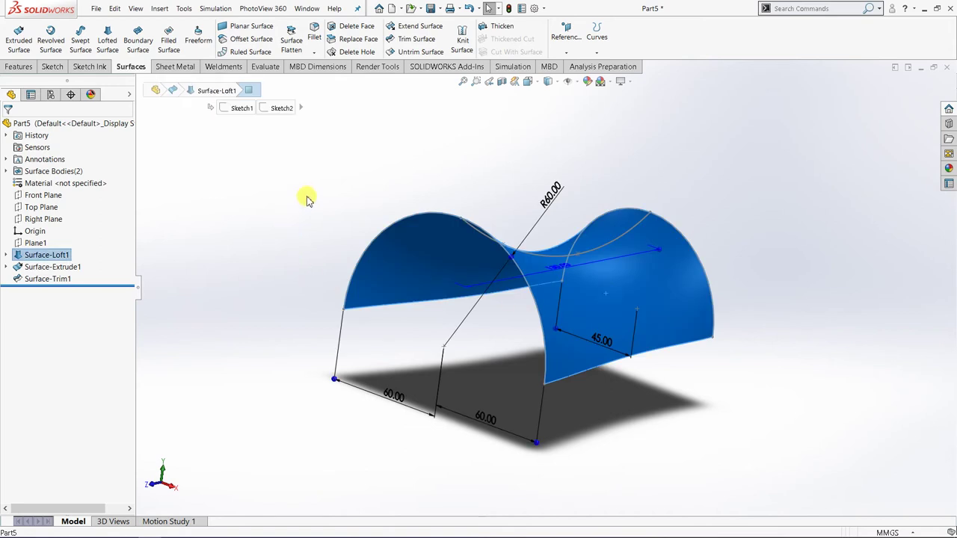
pyautogui.click(18, 68)
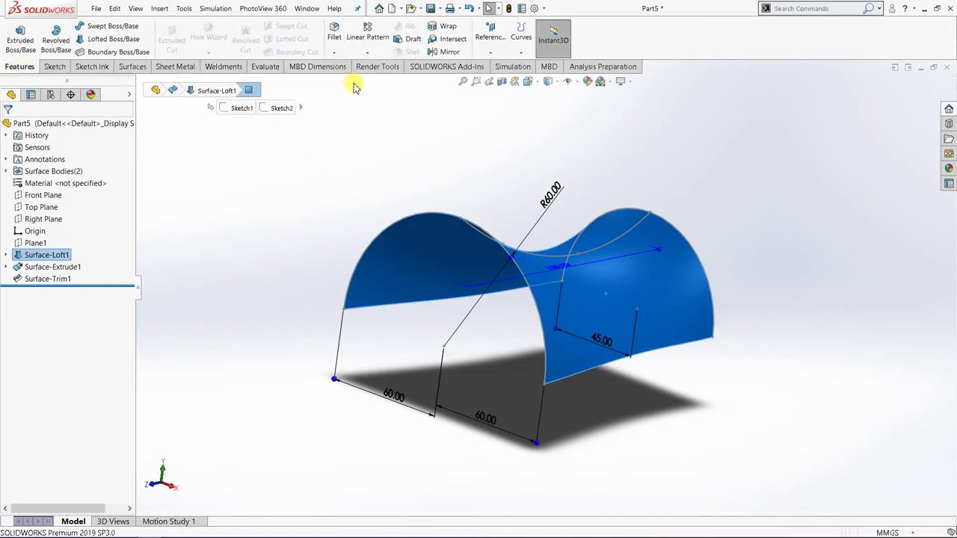
pyautogui.click(449, 54)
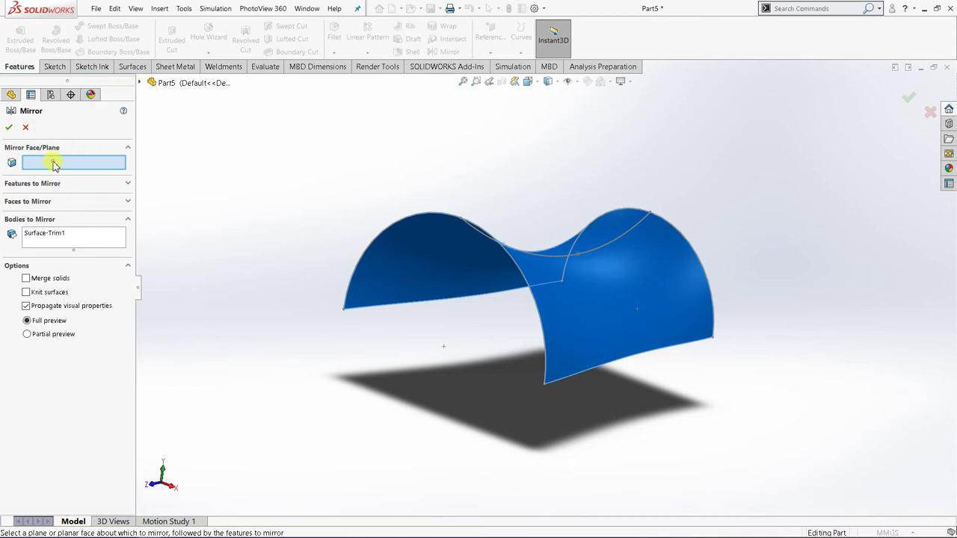
pyautogui.click(140, 83)
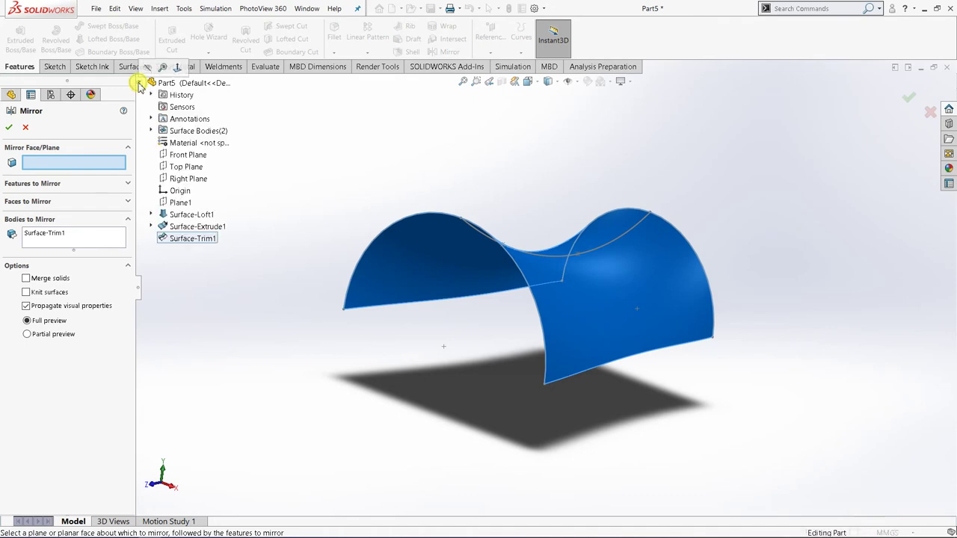
pyautogui.click(186, 166)
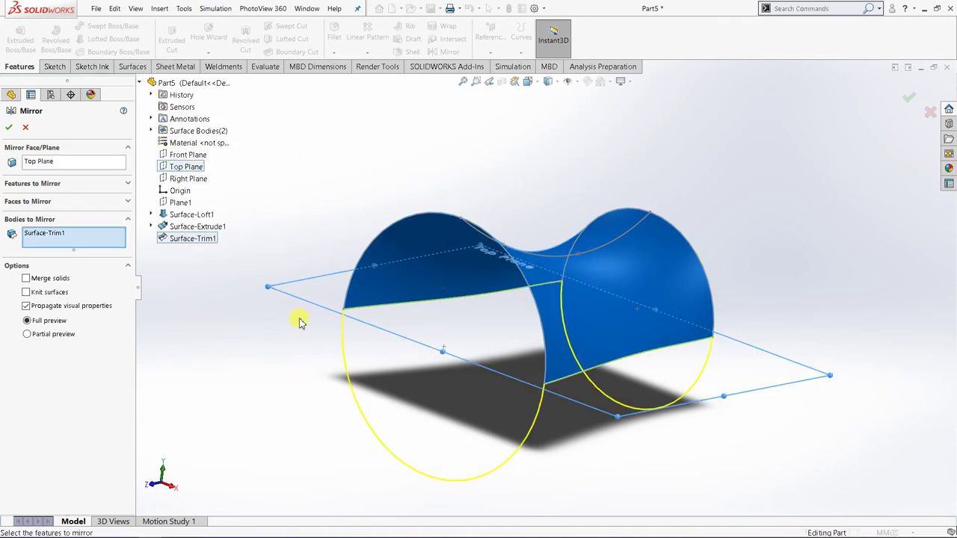
pyautogui.moveTo(299, 321); pyautogui.dragTo(319, 254, button='middle')
pyautogui.click(8, 127)
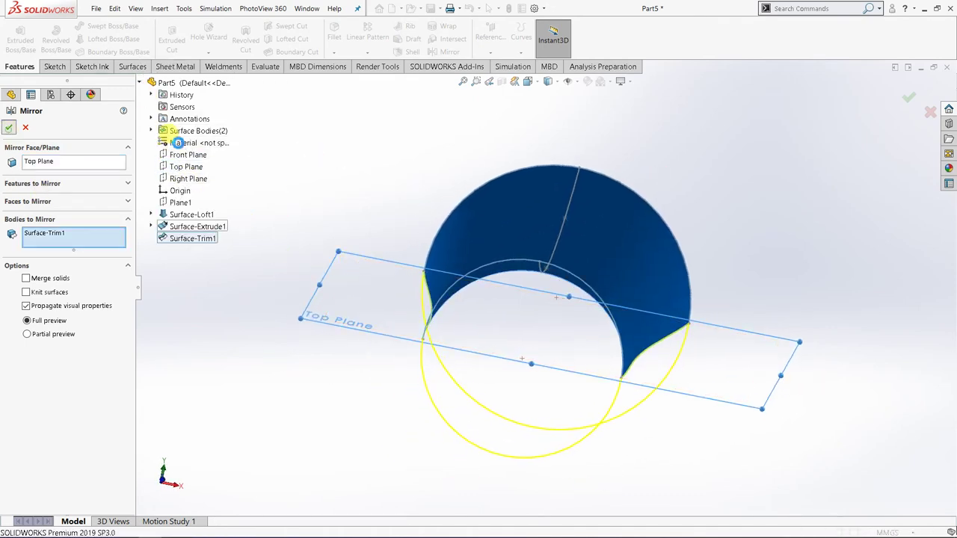
pyautogui.moveTo(393, 255); pyautogui.dragTo(514, 286, button='middle')
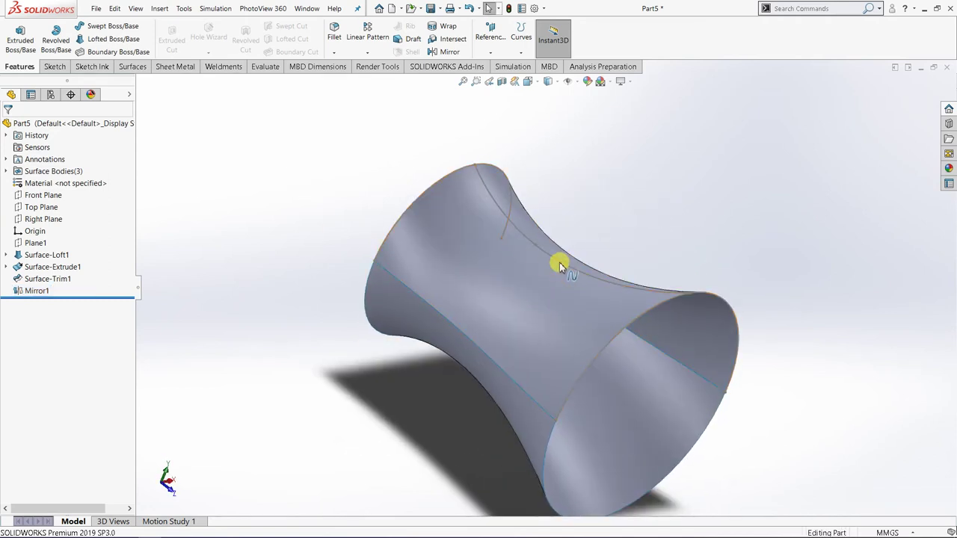
# Hide the loft's sketches Sketch1, Sketch2 and Sketch3.
pyautogui.click(6, 256)
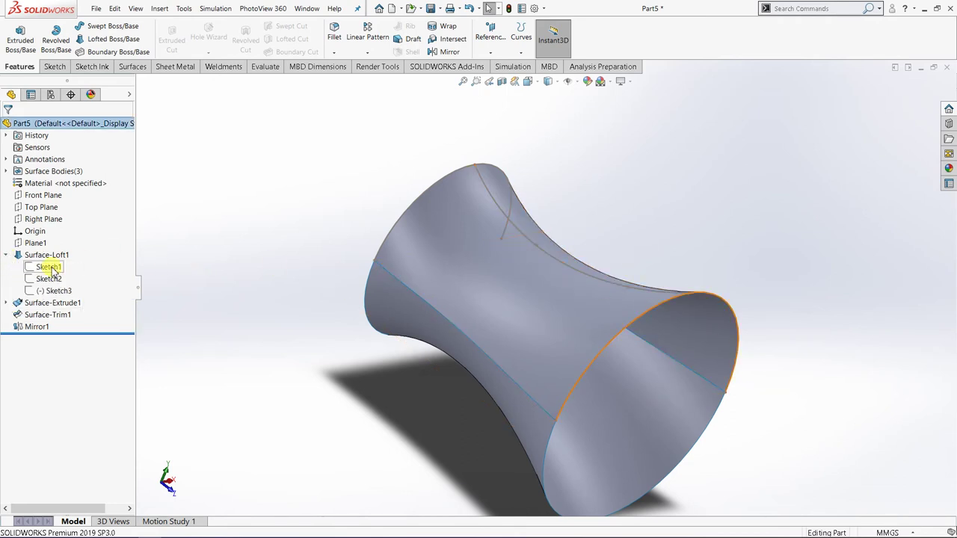
pyautogui.click(52, 271)
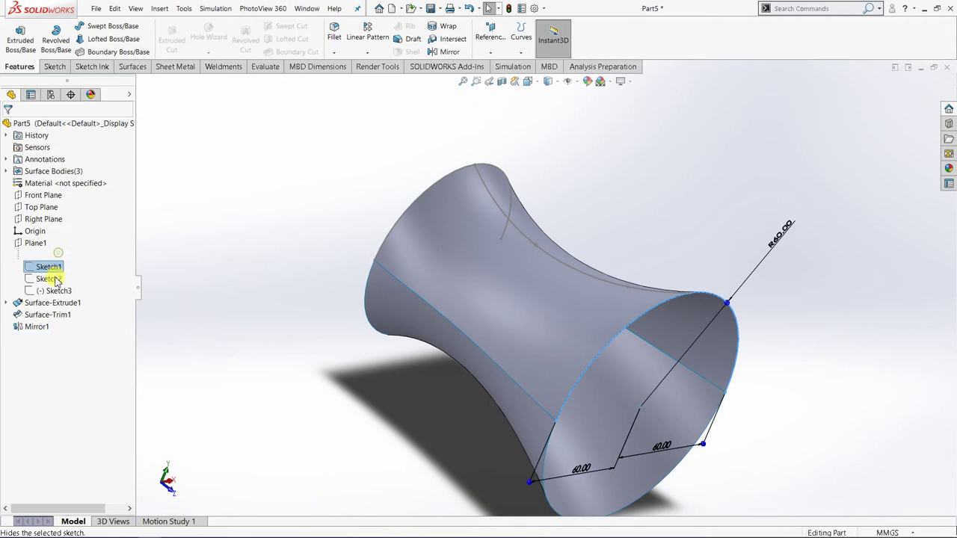
pyautogui.click(57, 278)
pyautogui.press('Escape')
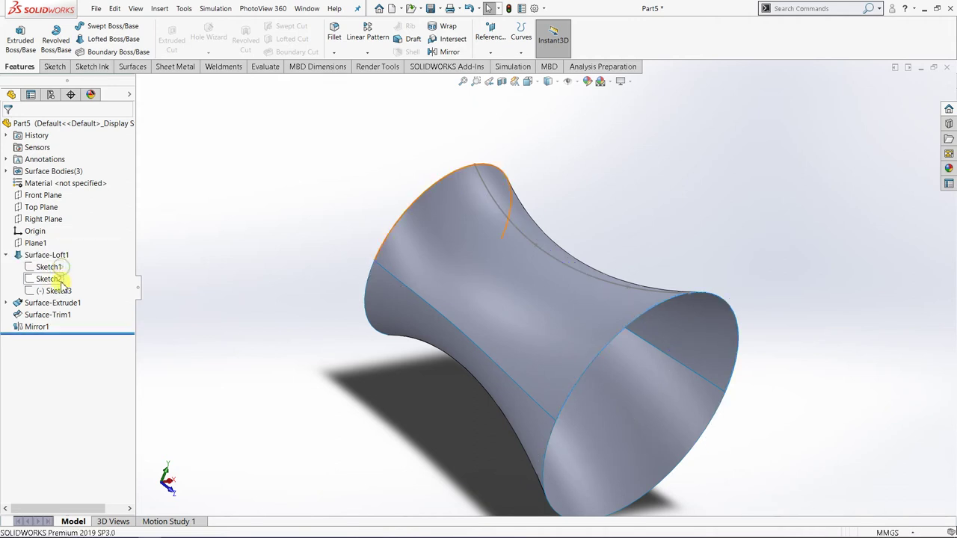
pyautogui.click(56, 291)
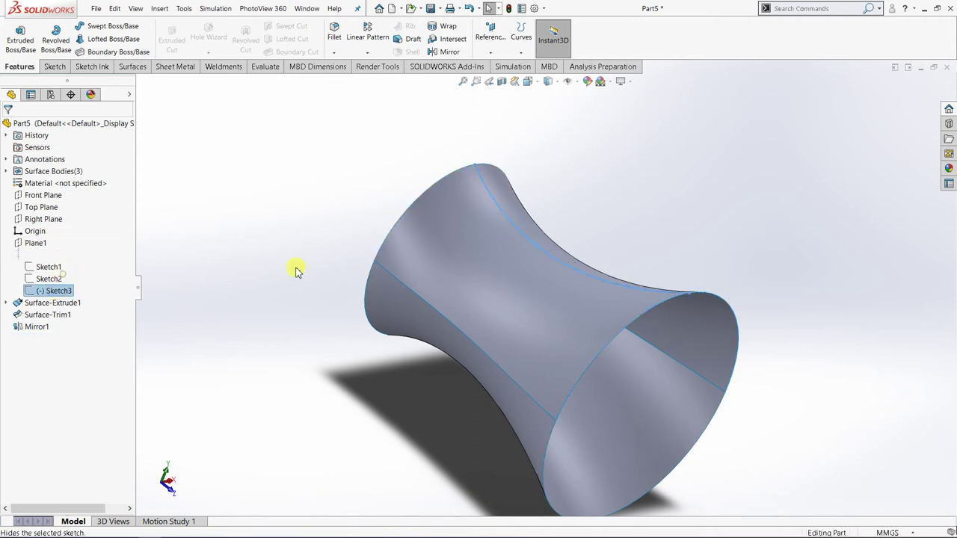
pyautogui.press('Escape')
pyautogui.moveTo(296, 269)
pyautogui.mouseDown(button='middle')
pyautogui.moveTo(336, 312)
pyautogui.moveTo(265, 297)
pyautogui.moveTo(333, 209)
pyautogui.mouseUp(button='middle')
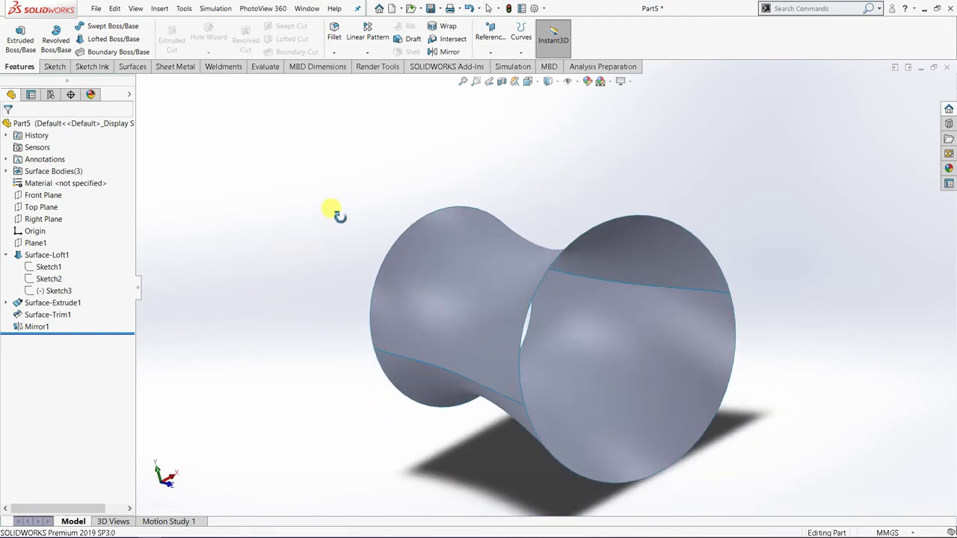
pyautogui.click(6, 256)
# Check the upper and mirrored lower halves as separate bodies, expanding the Surface Bodies folder and selecting the mirrored body.
pyautogui.moveTo(367, 257); pyautogui.dragTo(421, 269, button='middle')
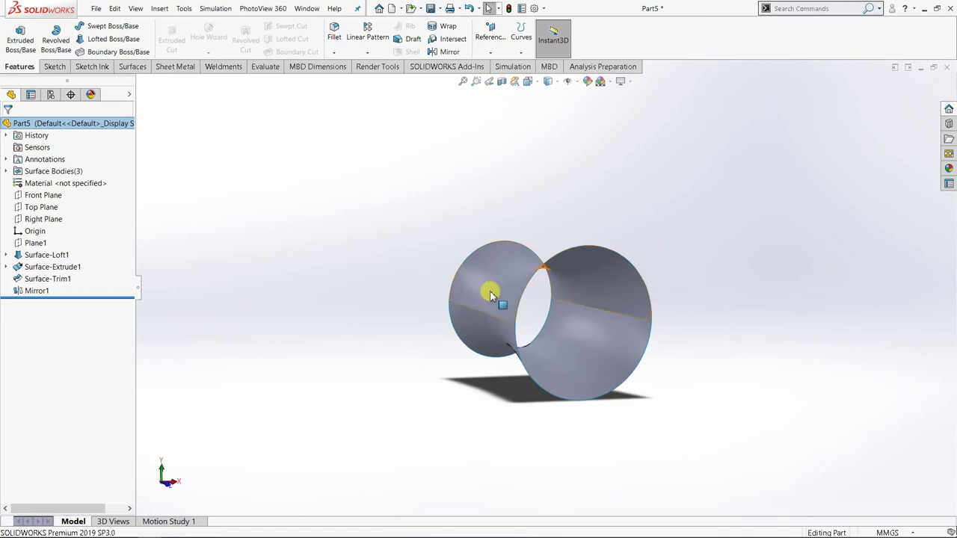
pyautogui.scroll(-3, 489, 295)
pyautogui.press('Left')
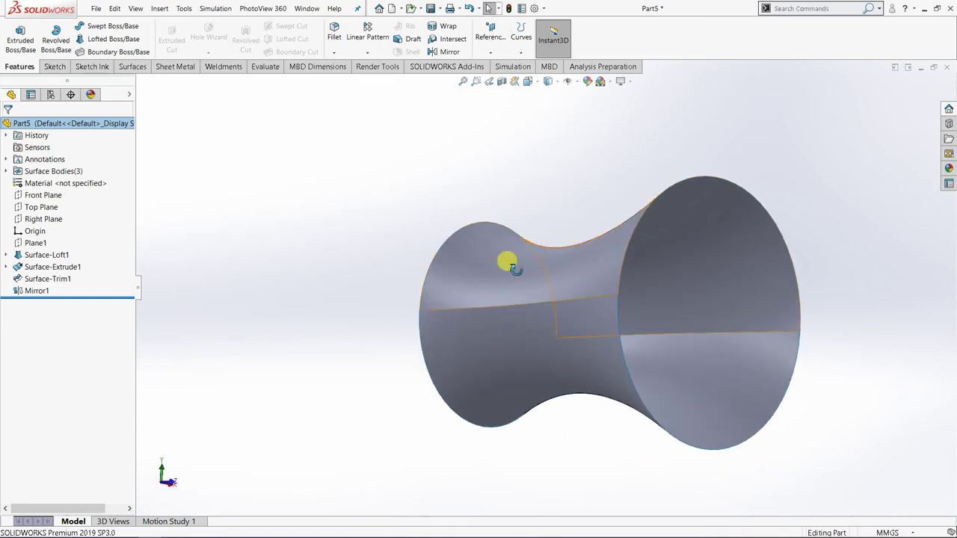
pyautogui.moveTo(512, 268); pyautogui.dragTo(502, 310, button='middle')
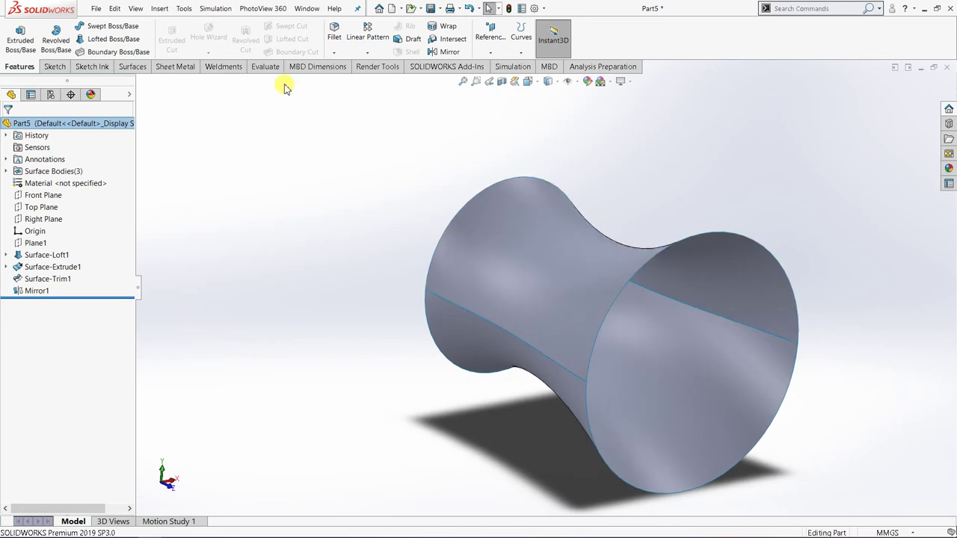
pyautogui.click(572, 297)
pyautogui.click(567, 327)
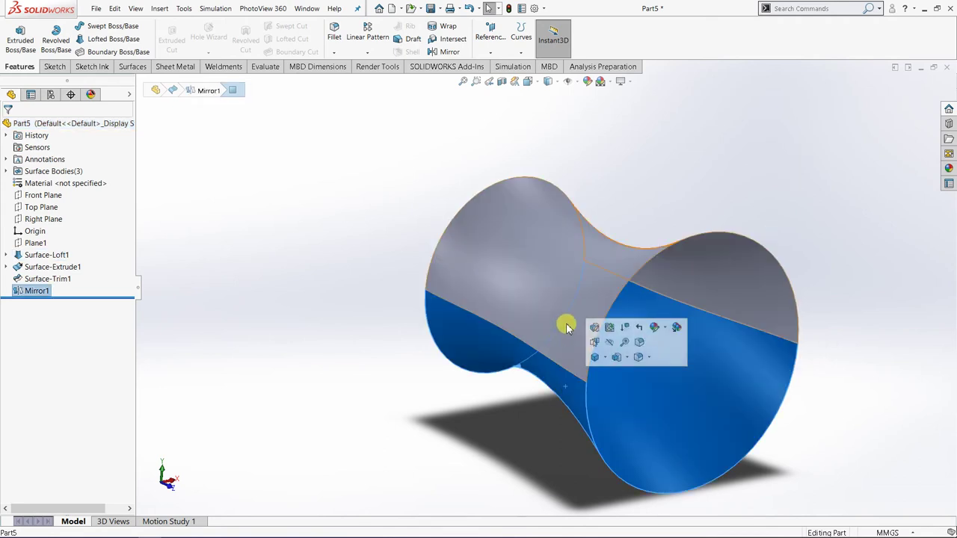
pyautogui.click(295, 237)
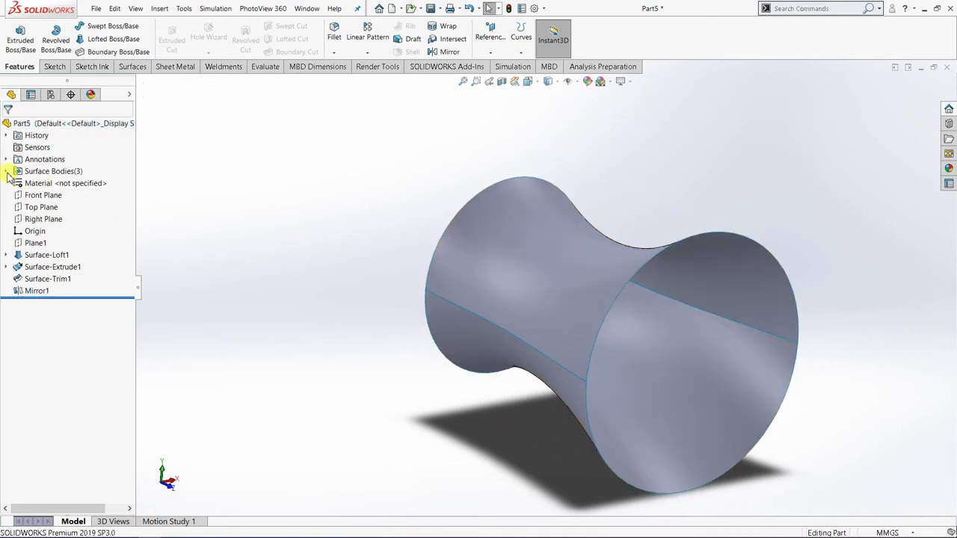
pyautogui.click(6, 172)
pyautogui.click(47, 207)
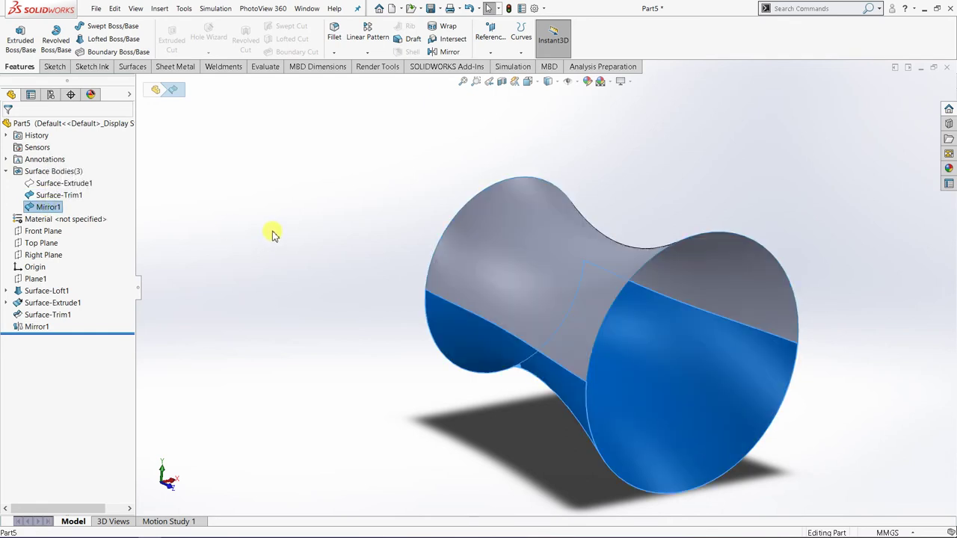
# Knit the trimmed upper half and its mirrored lower half into one surface, with Merge entities off and Gap Control on.
pyautogui.click(60, 195)
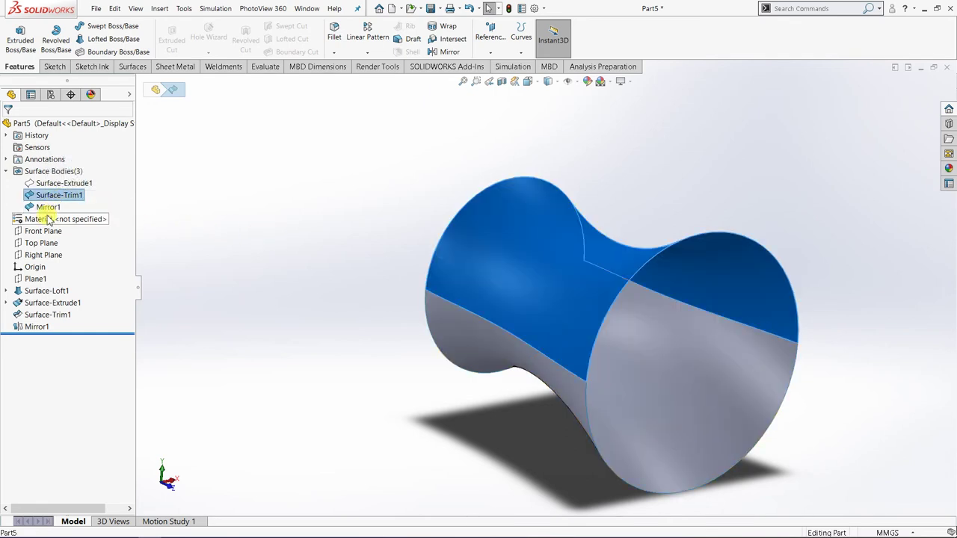
pyautogui.click(48, 208)
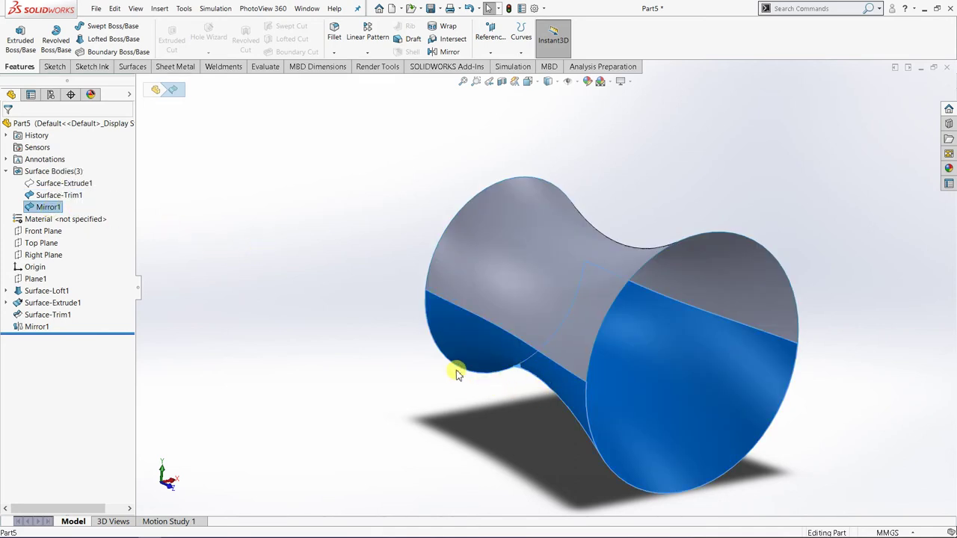
pyautogui.press('z')
pyautogui.click(341, 260)
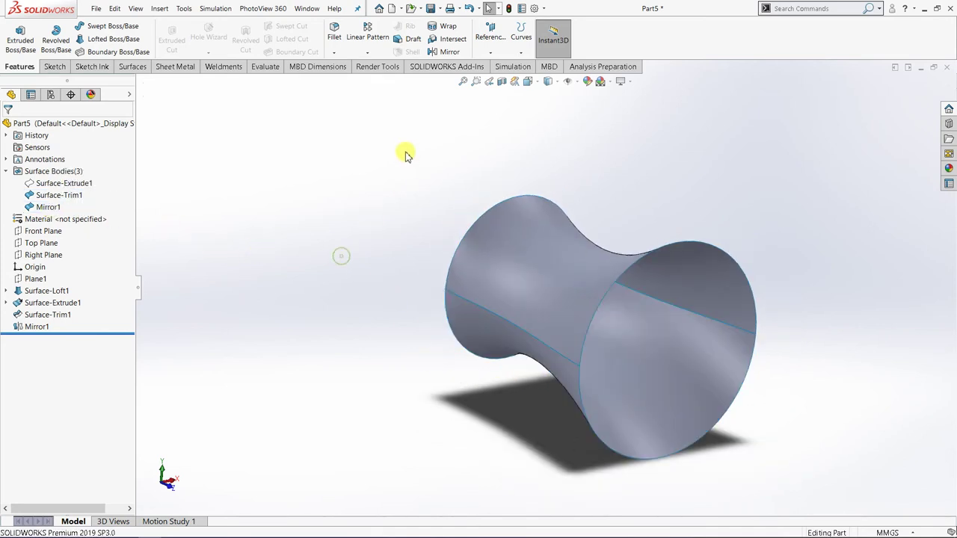
pyautogui.click(130, 68)
pyautogui.click(465, 44)
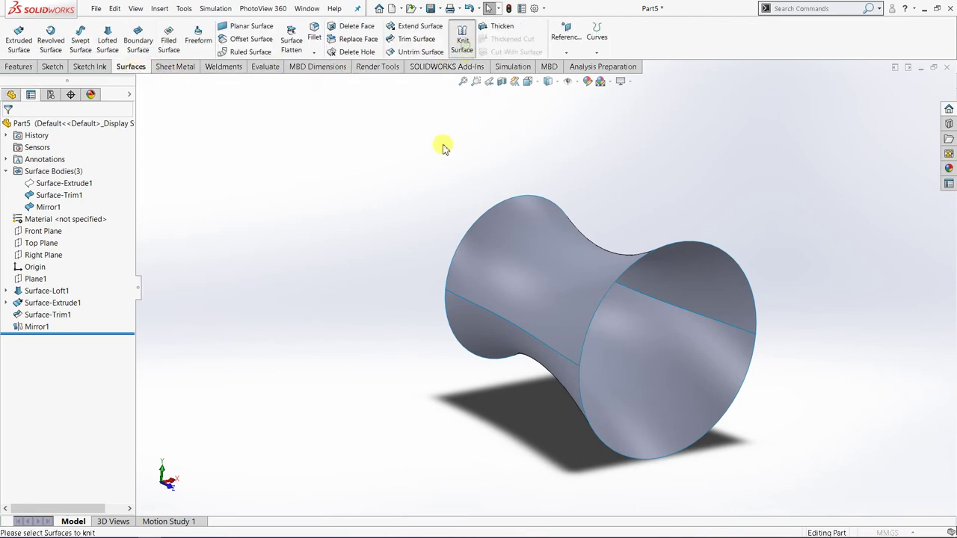
pyautogui.moveTo(396, 164); pyautogui.dragTo(827, 486)
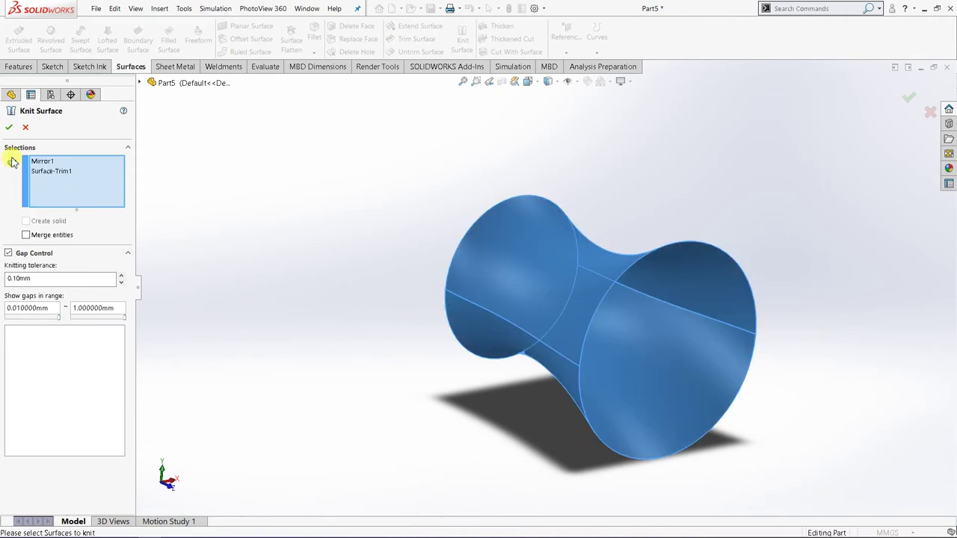
pyautogui.click(13, 130)
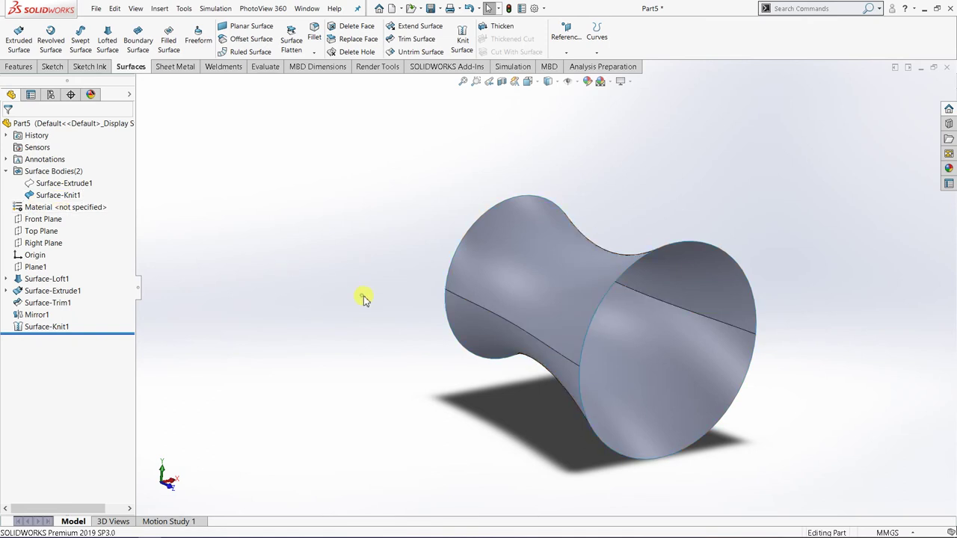
# Fillet both lengthwise seam edges between the upper and lower halves with a symmetric 10 mm radius.
pyautogui.click(314, 30)
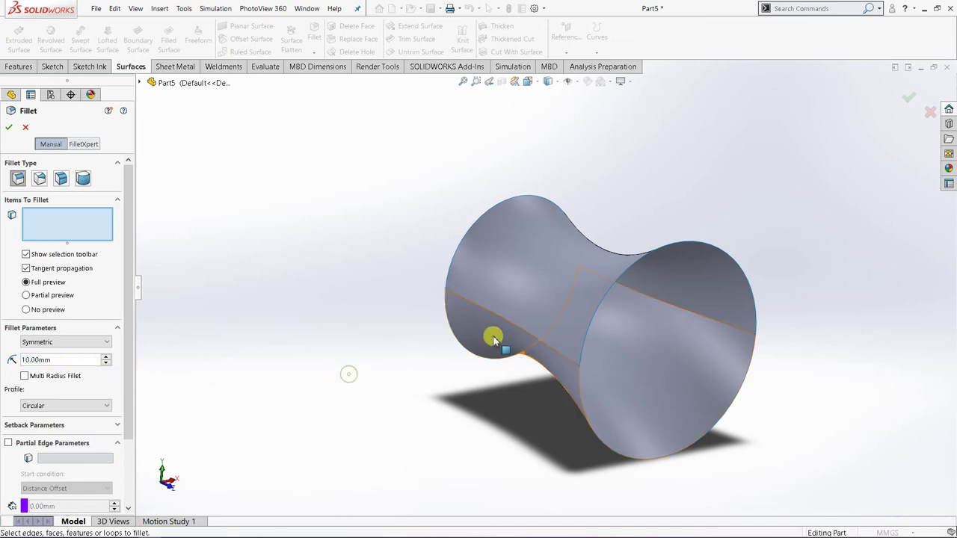
pyautogui.scroll(-2, 358, 382)
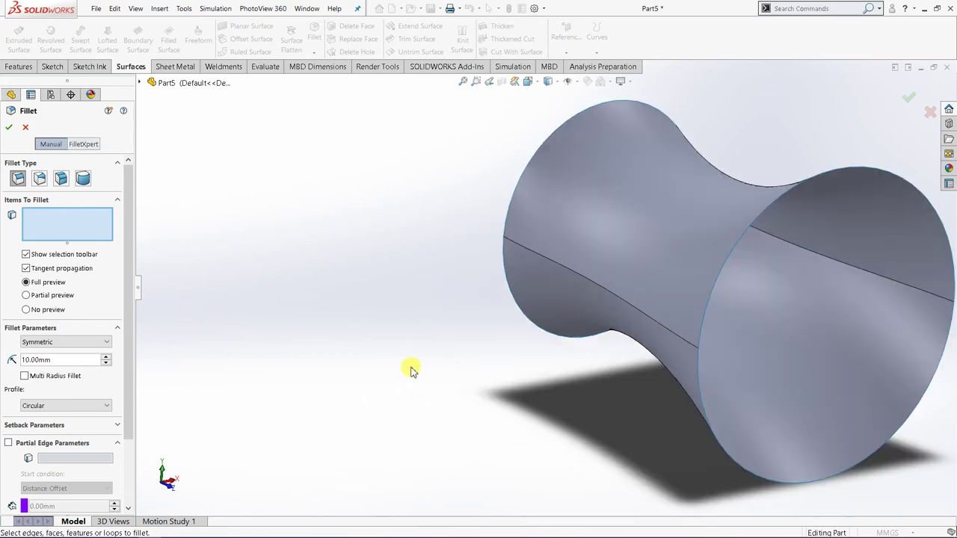
pyautogui.click(632, 308)
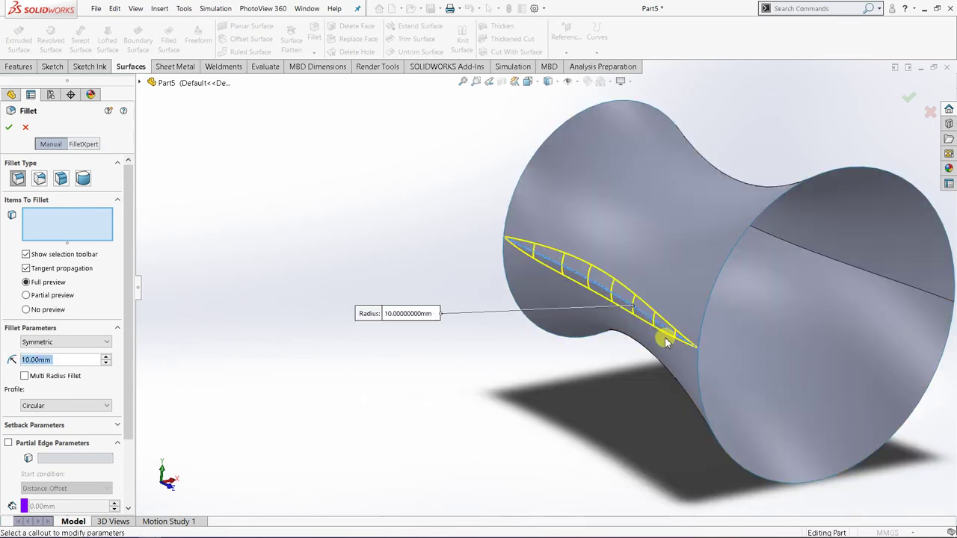
pyautogui.scroll(2, 747, 342)
pyautogui.moveTo(748, 342); pyautogui.dragTo(616, 366, button='middle')
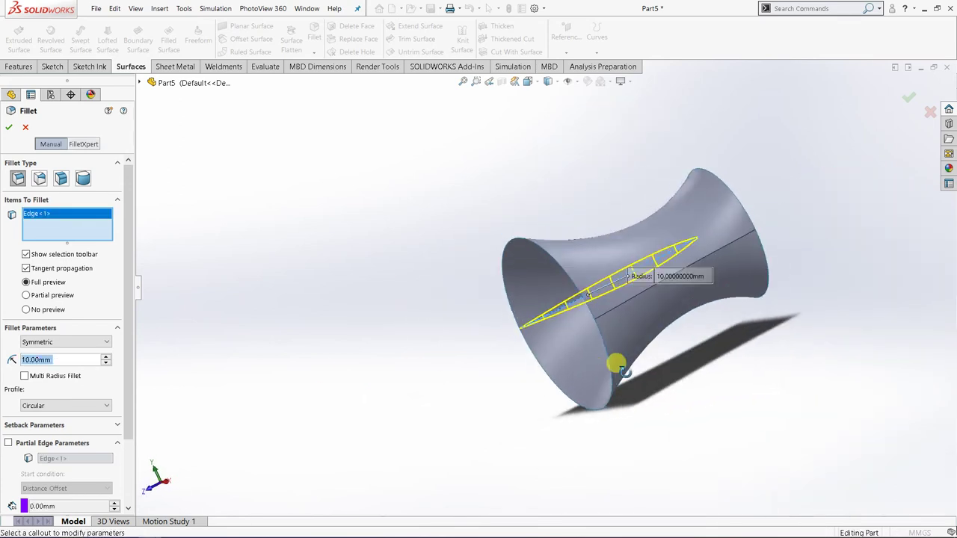
pyautogui.click(636, 293)
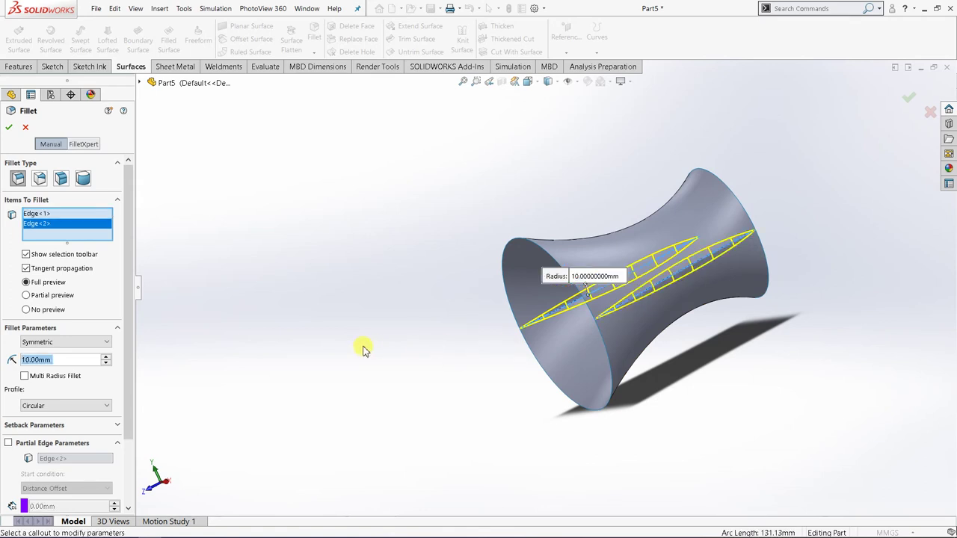
pyautogui.moveTo(363, 348); pyautogui.dragTo(149, 275, button='middle')
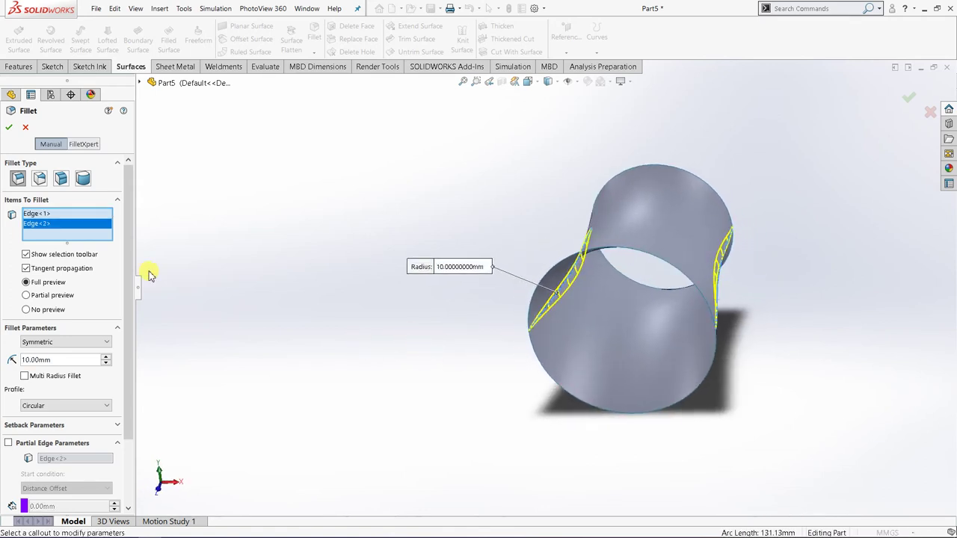
pyautogui.click(9, 129)
# Set up a Thicken of the filleted surface by 3 mm towards its outer side.
pyautogui.moveTo(359, 262); pyautogui.dragTo(448, 267, button='middle')
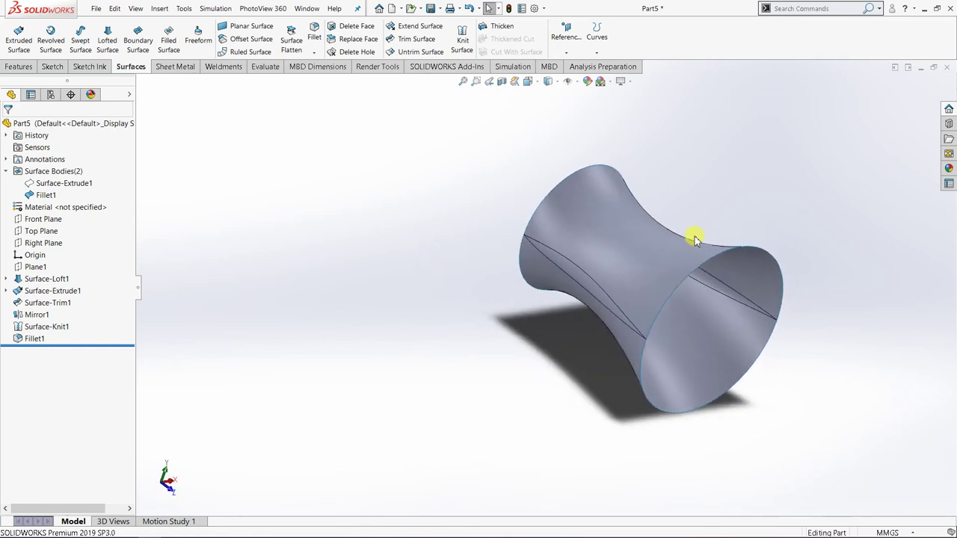
pyautogui.scroll(-1, 694, 239)
pyautogui.click(502, 26)
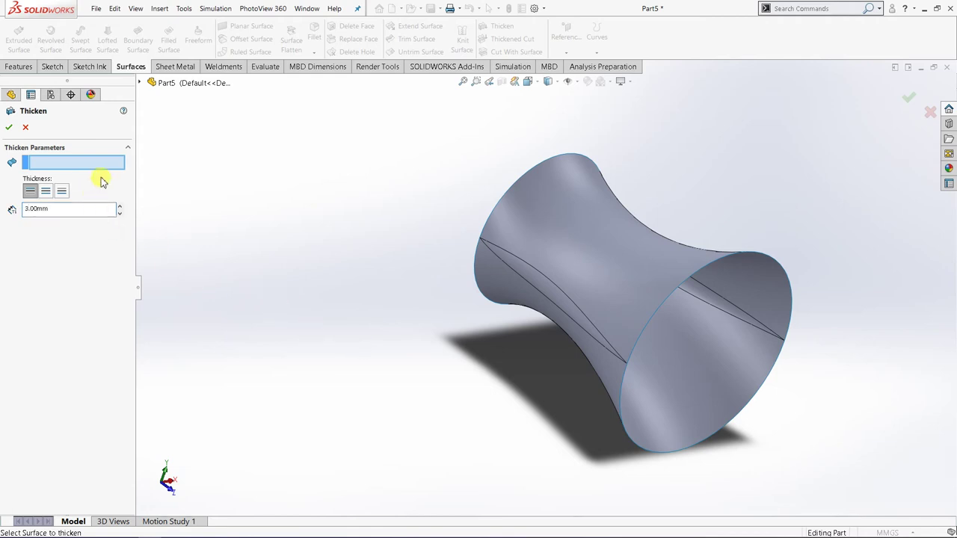
pyautogui.click(593, 260)
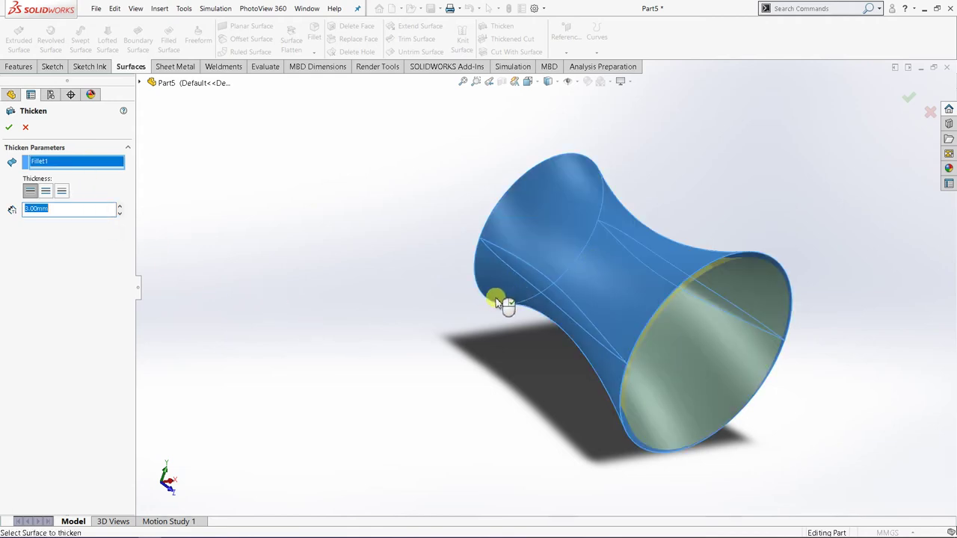
pyautogui.scroll(-3, 675, 320)
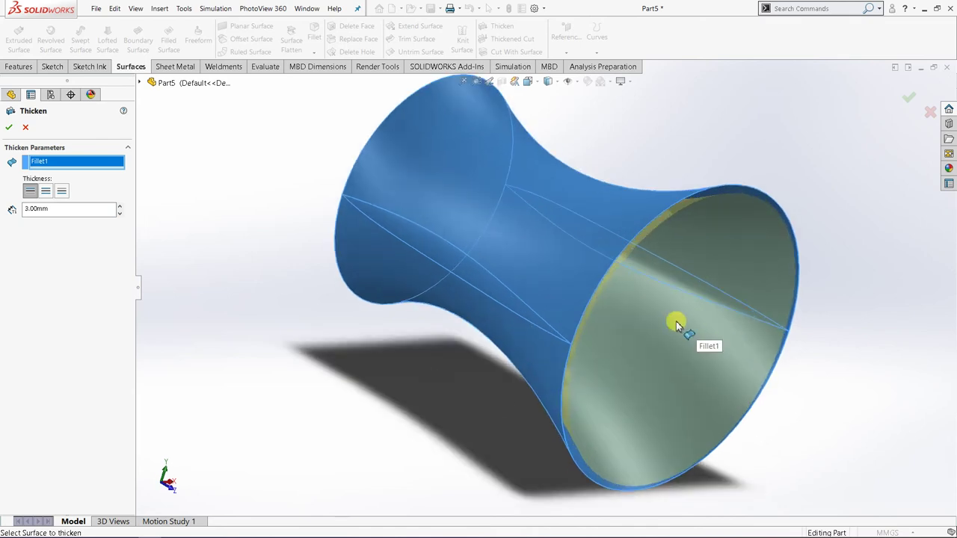
pyautogui.click(60, 193)
pyautogui.moveTo(348, 366); pyautogui.dragTo(376, 342, button='middle')
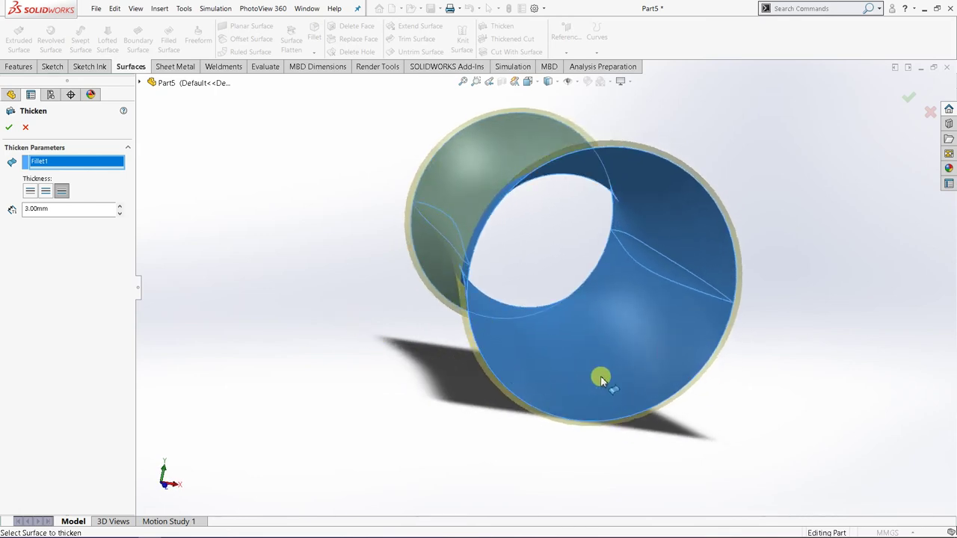
# Examine the outward thickness preview around the rims and along the waist of the surface.
pyautogui.scroll(-5, 457, 396)
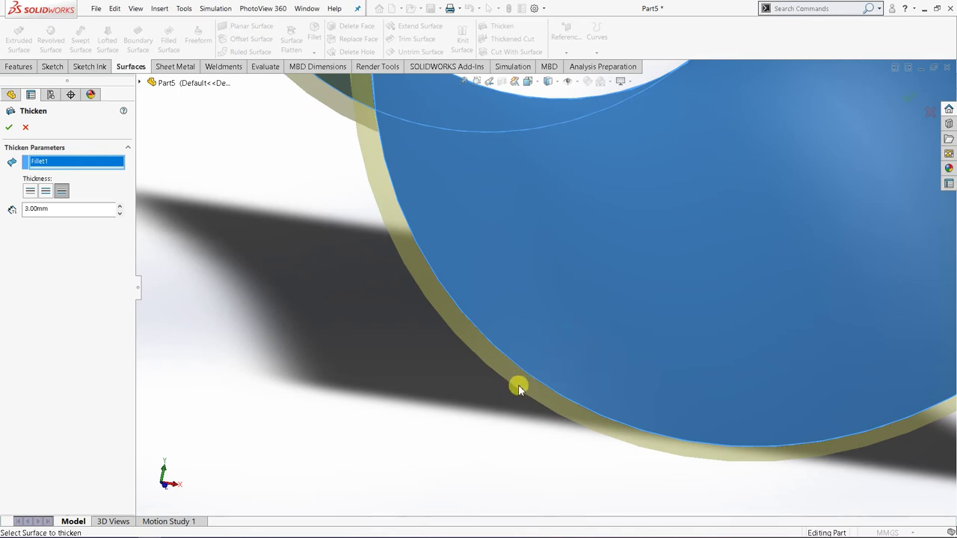
pyautogui.scroll(6, 583, 352)
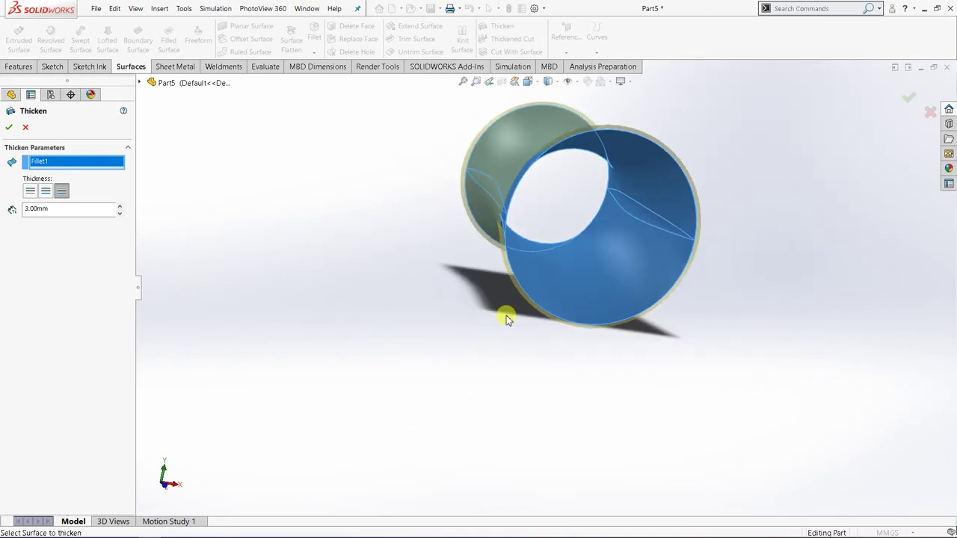
pyautogui.scroll(-3, 598, 287)
pyautogui.scroll(3, 605, 284)
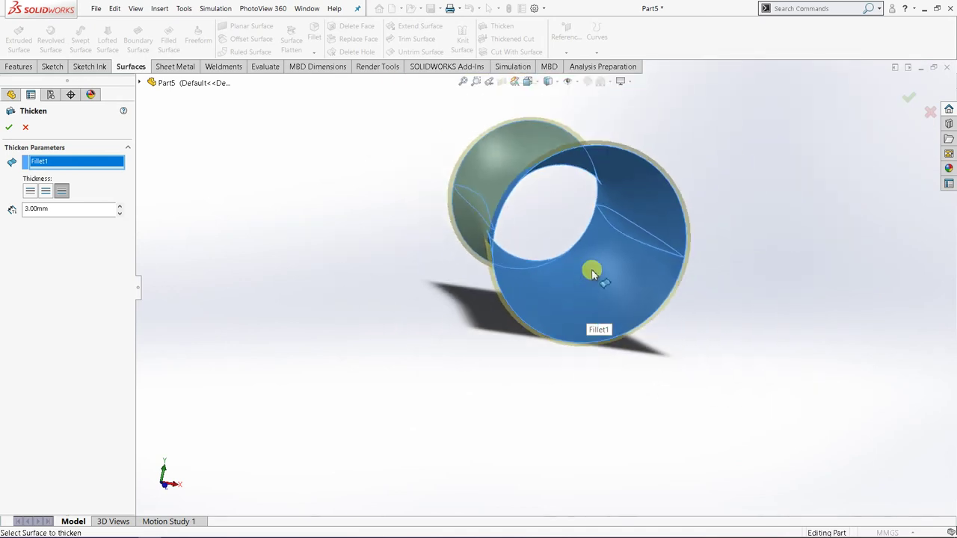
pyautogui.scroll(-1, 581, 187)
pyautogui.scroll(-2, 581, 187)
pyautogui.scroll(-1, 388, 211)
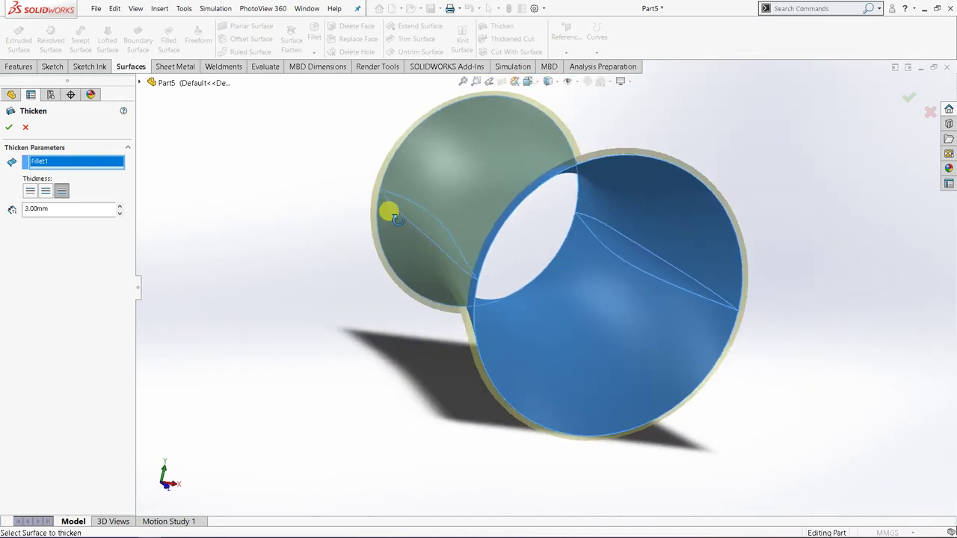
pyautogui.moveTo(591, 235); pyautogui.dragTo(318, 185, button='middle')
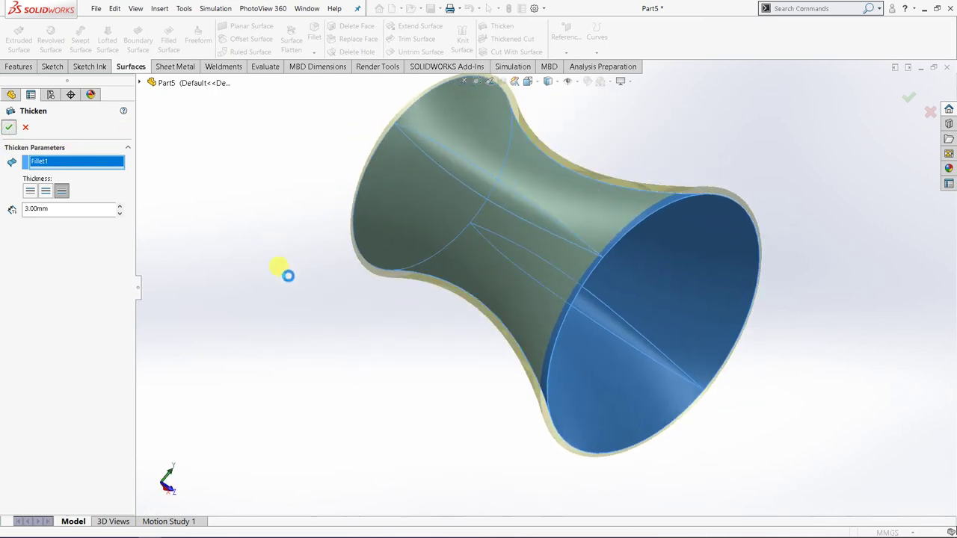
# Apply the 3 mm outward thickening and show the resulting solid in the isometric view.
pyautogui.press('Return')
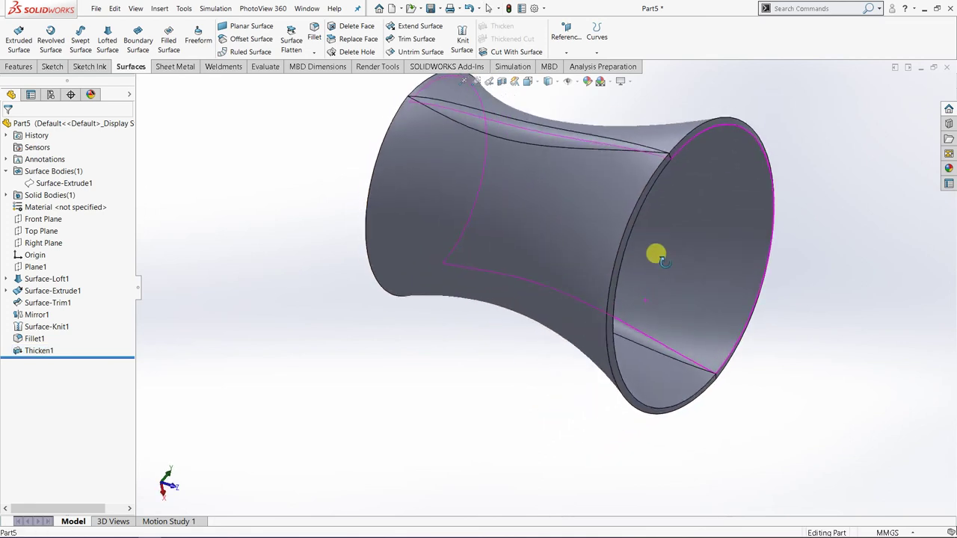
pyautogui.click(527, 81)
pyautogui.click(588, 124)
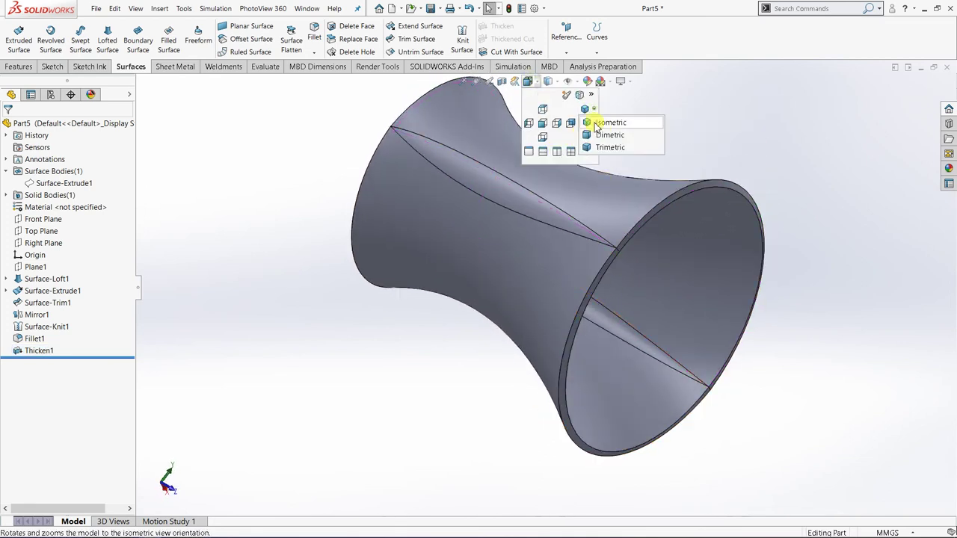
pyautogui.click(595, 121)
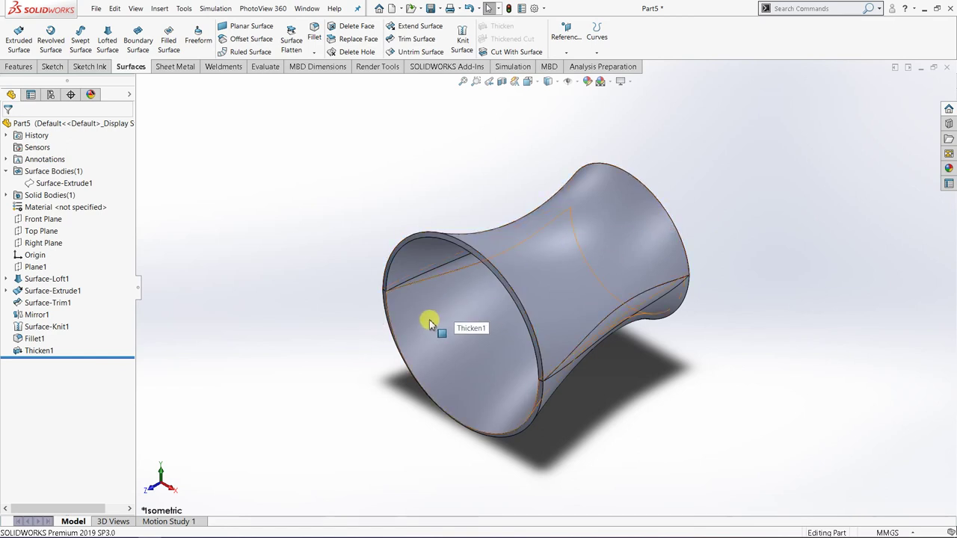
# Sketch a circle of about 53 mm radius on the Top Plane, centred vertically below the origin by about 16.5 mm and overlapping the wider end.
pyautogui.click(41, 232)
pyautogui.click(48, 220)
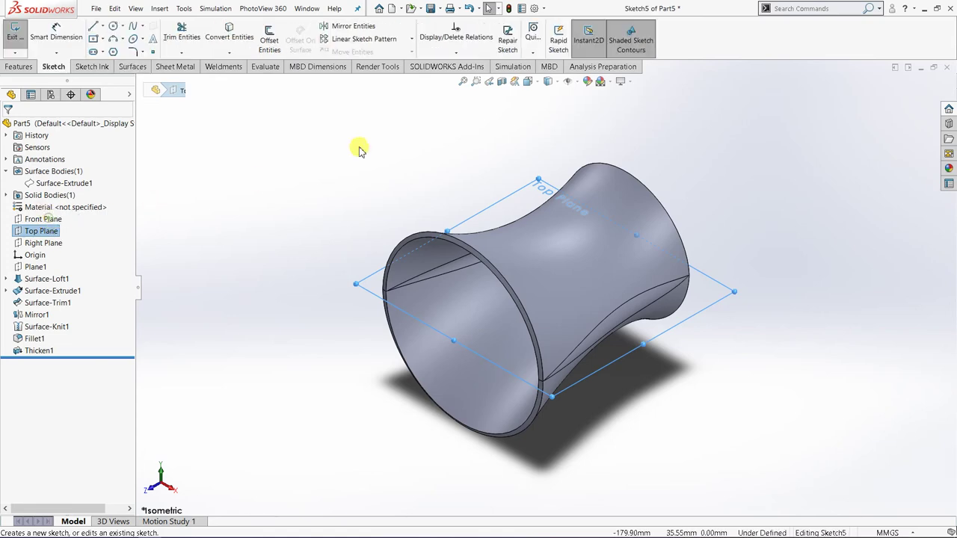
pyautogui.click(527, 80)
pyautogui.click(584, 140)
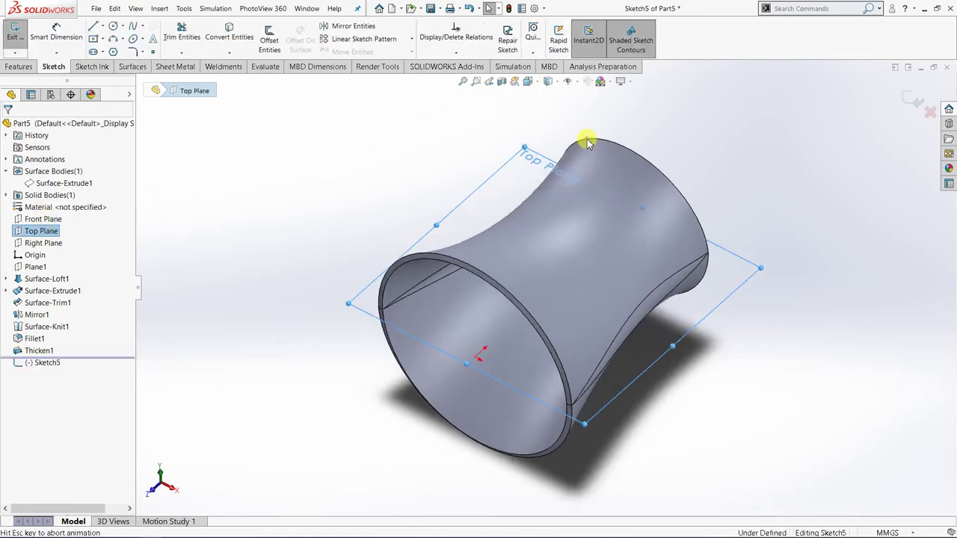
pyautogui.scroll(3, 632, 435)
pyautogui.scroll(-5, 566, 406)
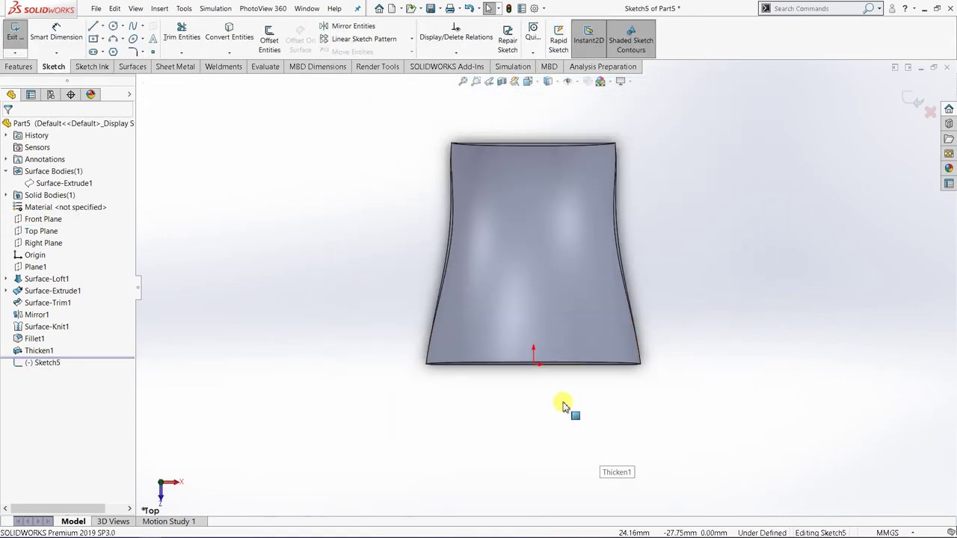
pyautogui.scroll(2, 535, 390)
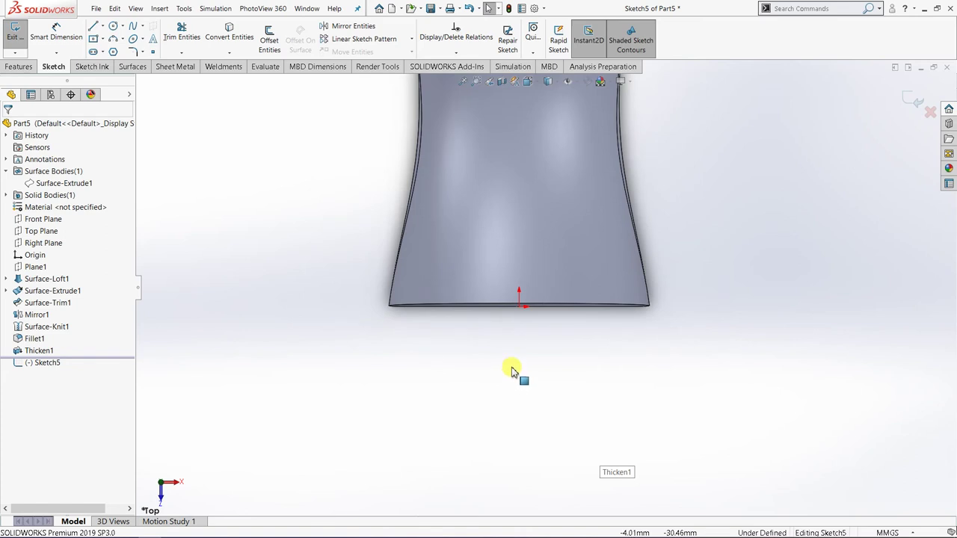
pyautogui.click(112, 27)
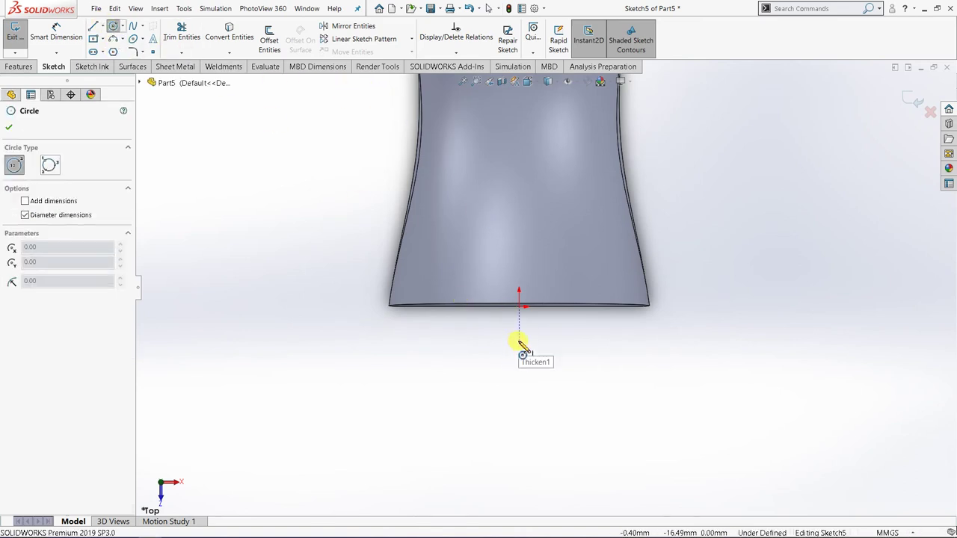
pyautogui.click(519, 340)
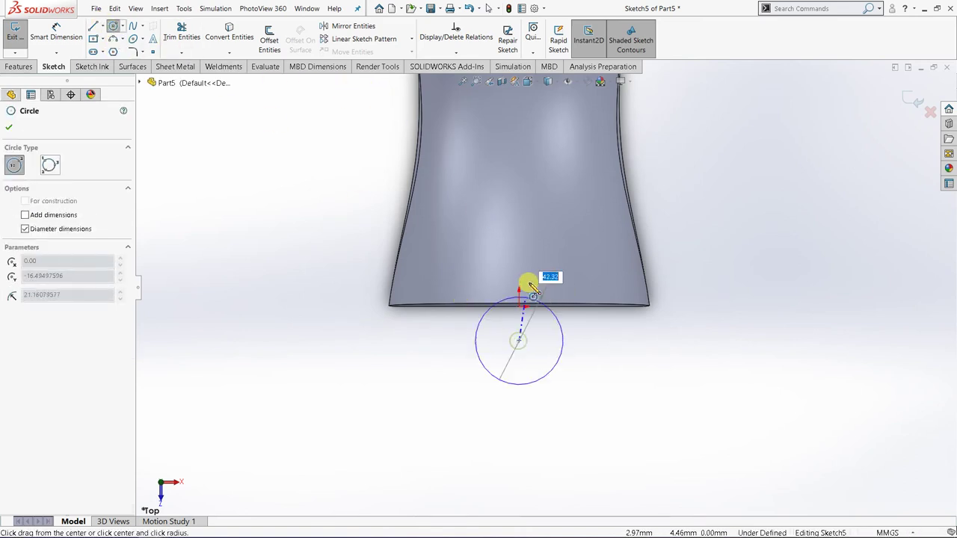
pyautogui.click(556, 236)
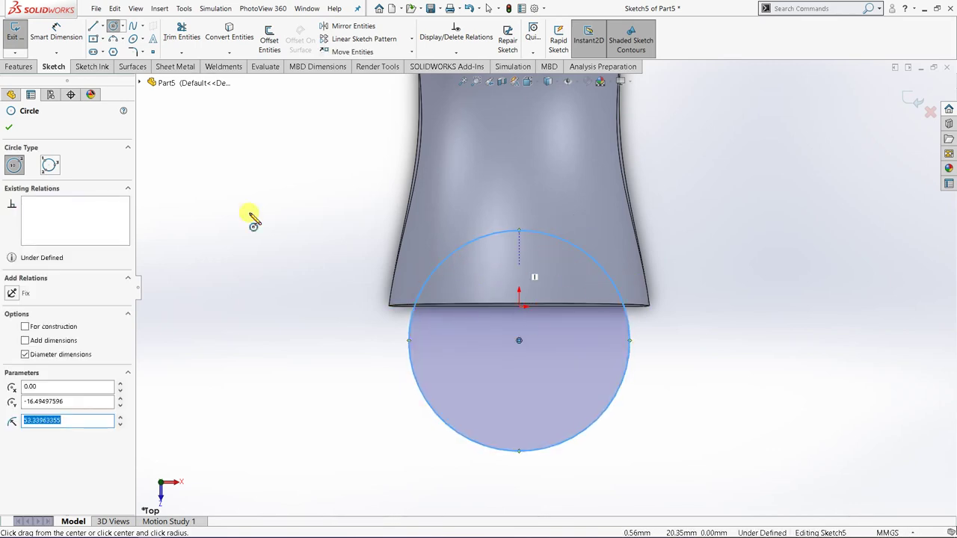
pyautogui.click(11, 128)
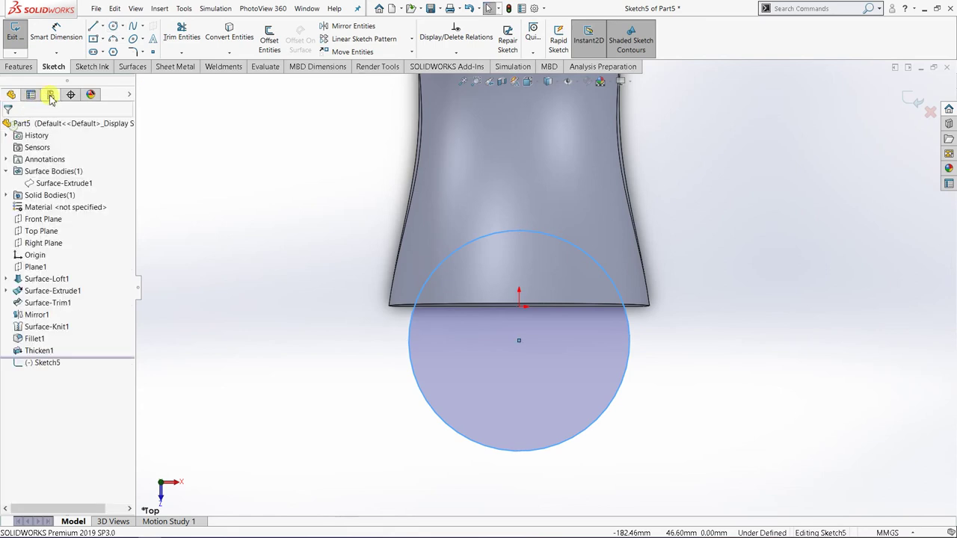
# Dimension the circle's diameter and set it to 100 mm.
pyautogui.click(56, 34)
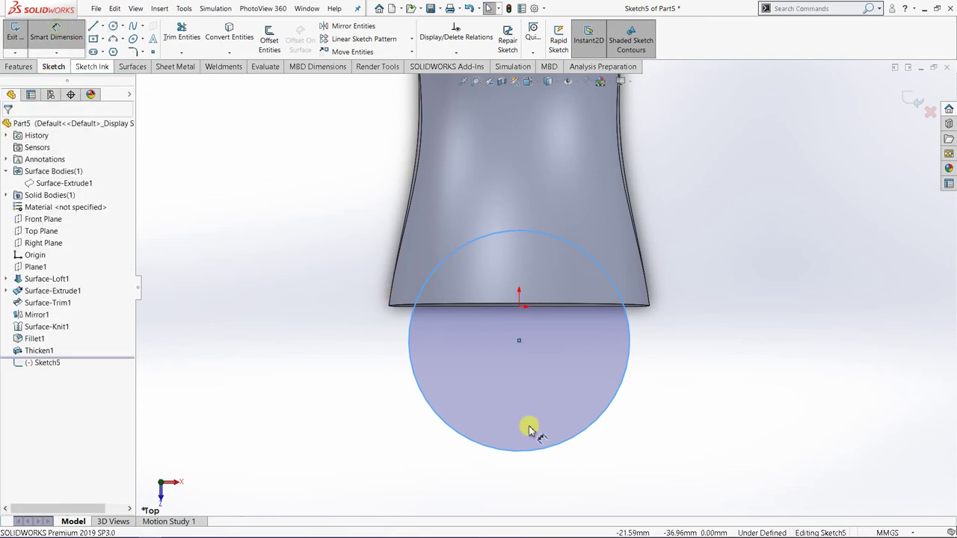
pyautogui.click(586, 440)
pyautogui.click(642, 454)
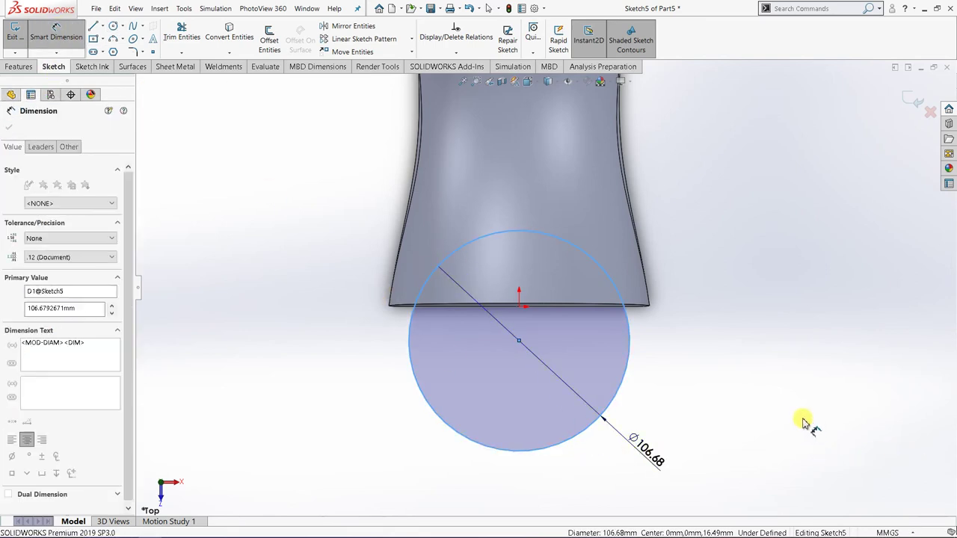
pyautogui.write('100')
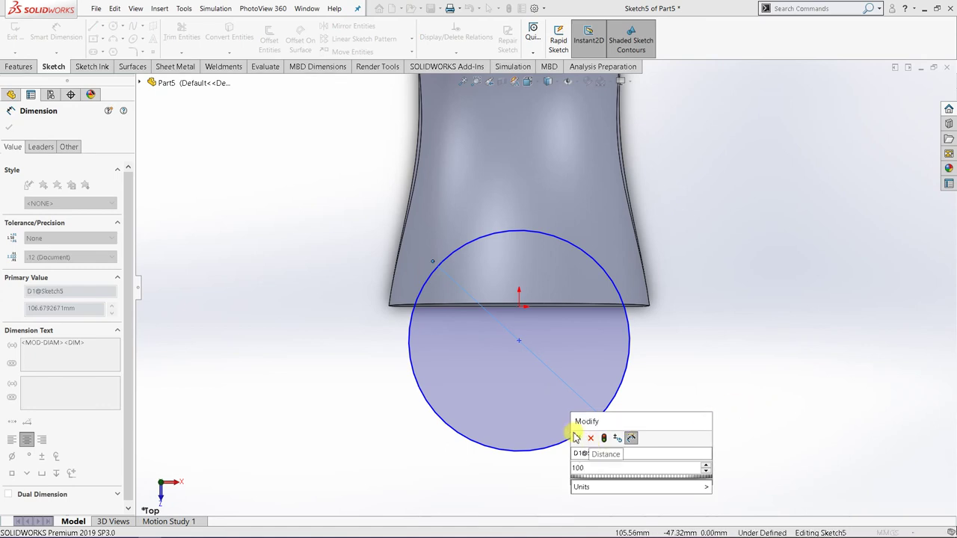
pyautogui.click(576, 438)
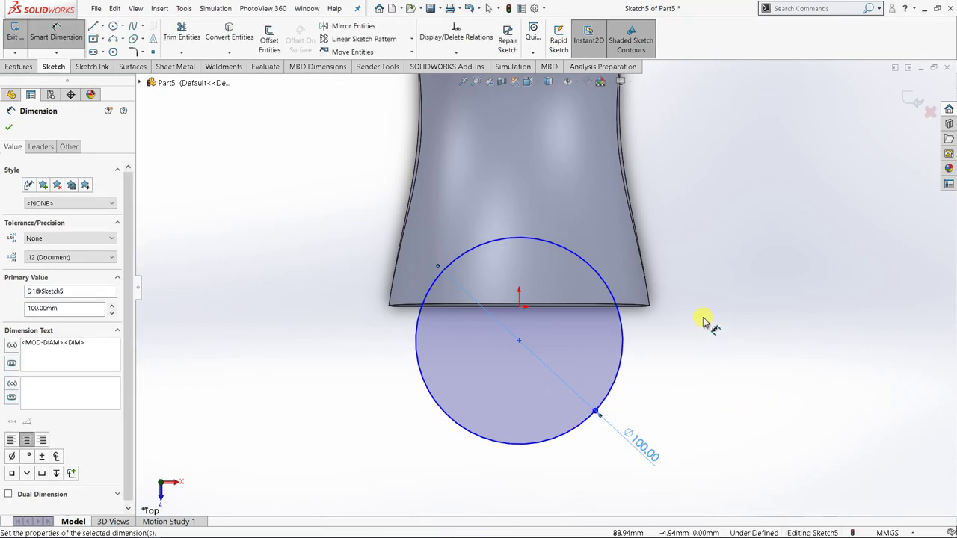
pyautogui.click(711, 363)
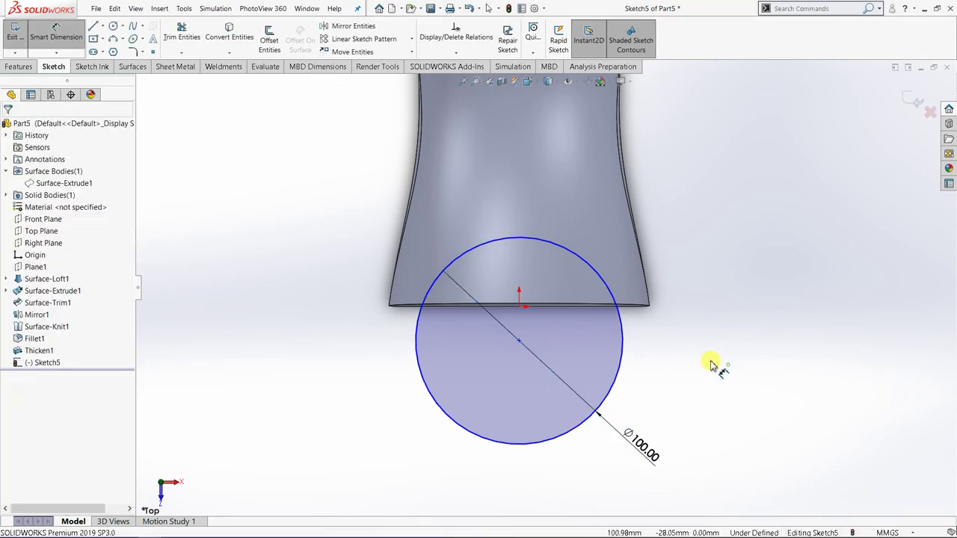
# Set the vertical distance between the origin and the circle's centre to 16 mm, and leave dimensioning.
pyautogui.click(521, 308)
pyautogui.click(518, 339)
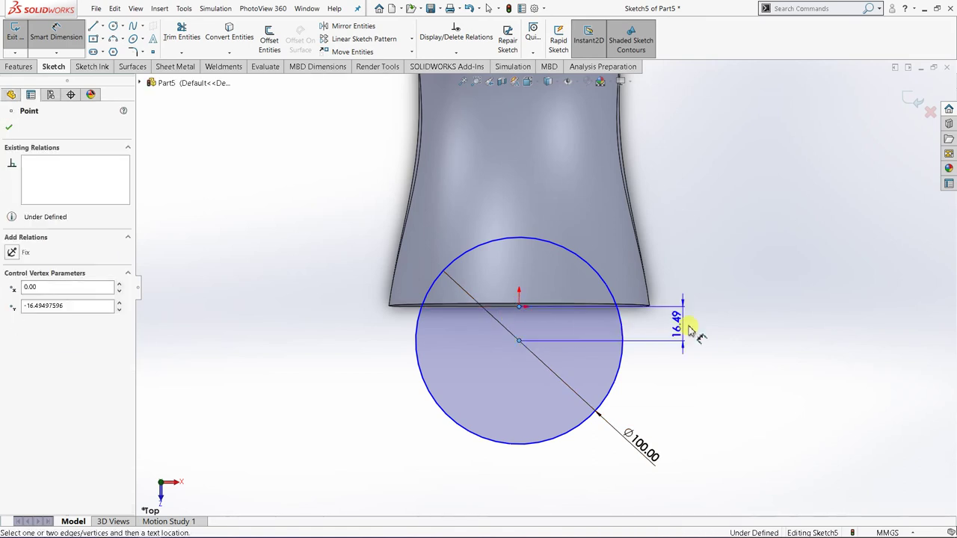
pyautogui.click(711, 340)
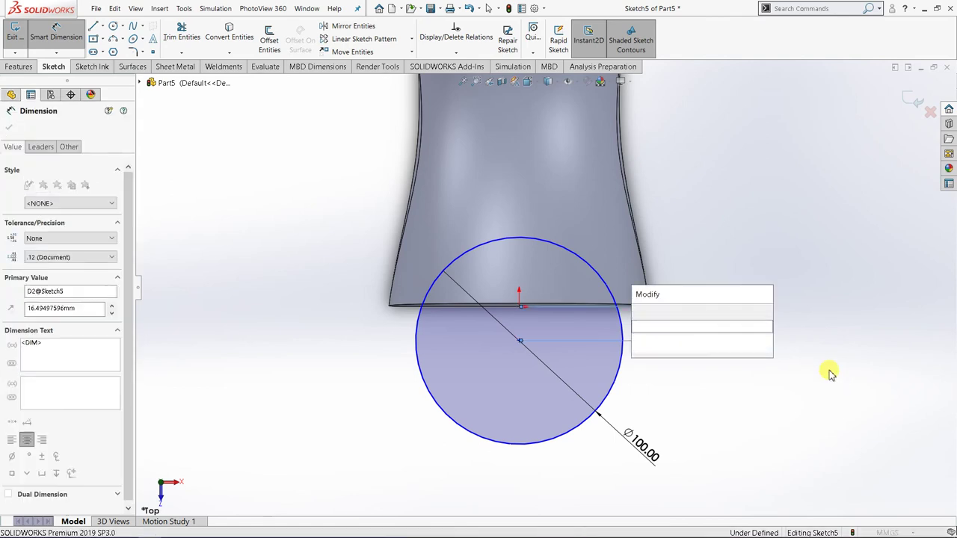
pyautogui.write('16')
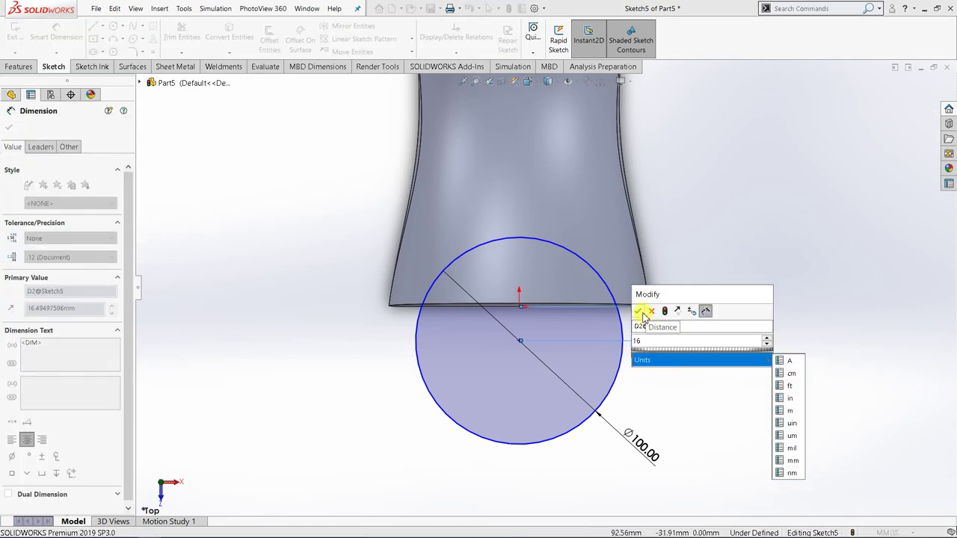
pyautogui.click(639, 311)
pyautogui.rightClick(781, 212)
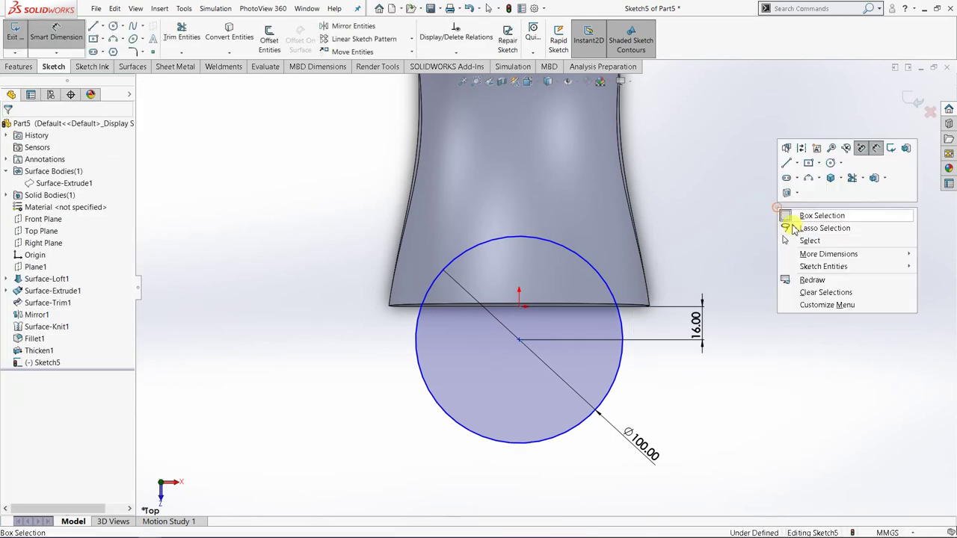
pyautogui.click(786, 240)
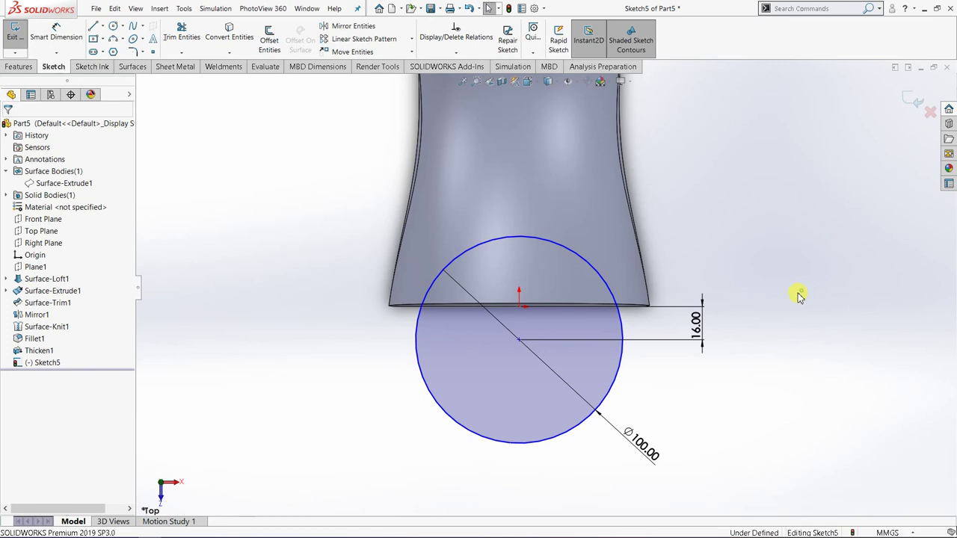
# Add a Vertical relation between the circle's centre and the origin.
pyautogui.click(521, 342)
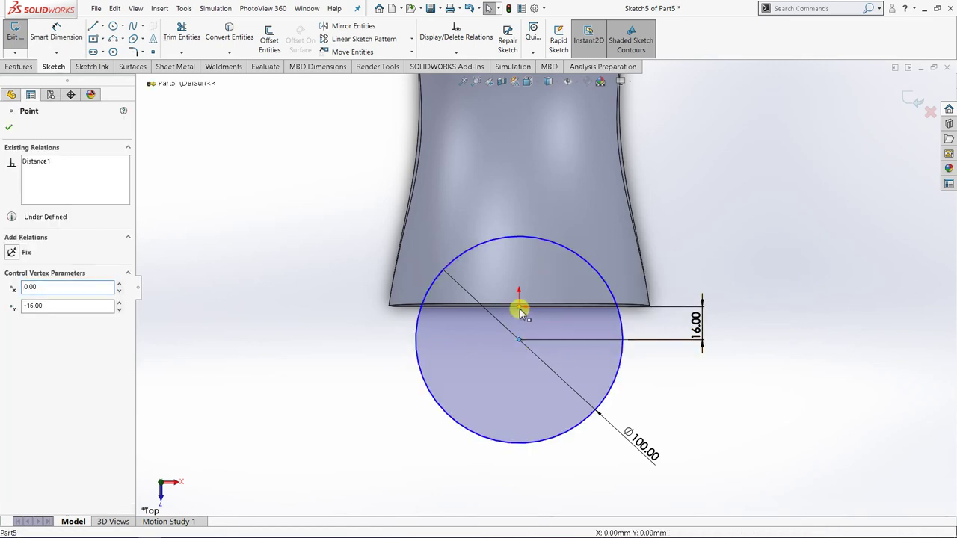
pyautogui.keyDown('ctrl'); pyautogui.click(520, 308); pyautogui.keyUp('ctrl')
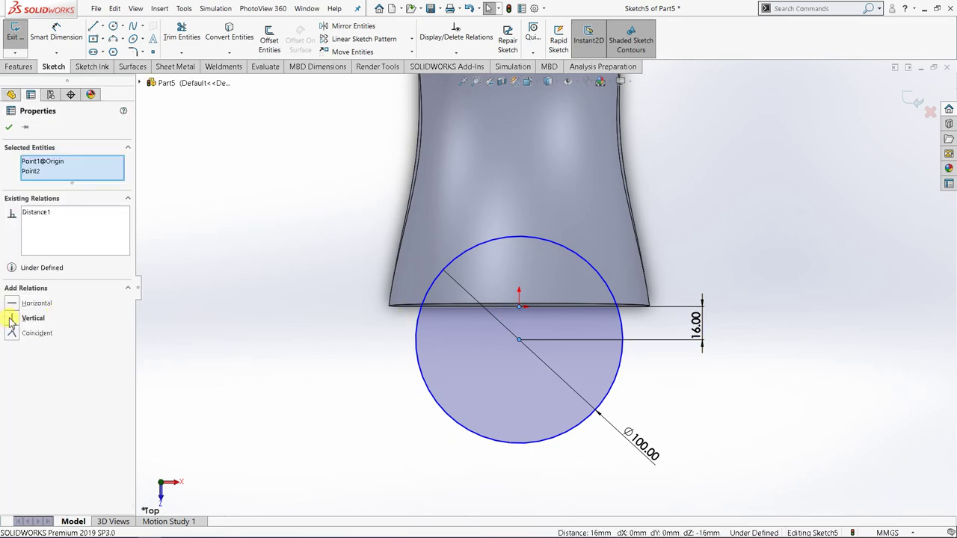
pyautogui.click(12, 319)
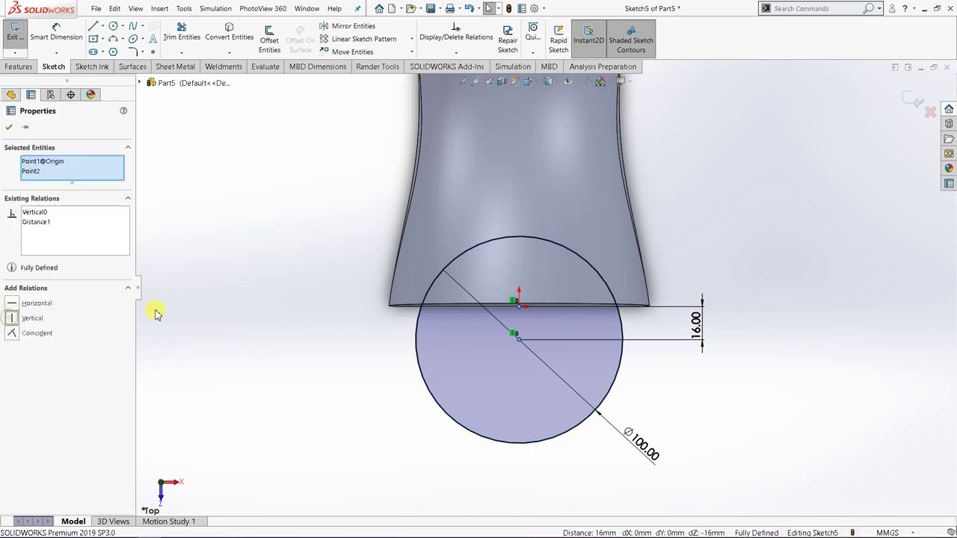
pyautogui.click(13, 131)
# Start an Extruded Surface from the circle with the Mid Plane end condition.
pyautogui.scroll(2, 483, 352)
pyautogui.moveTo(482, 352); pyautogui.dragTo(573, 267, button='middle')
pyautogui.scroll(-2, 573, 267)
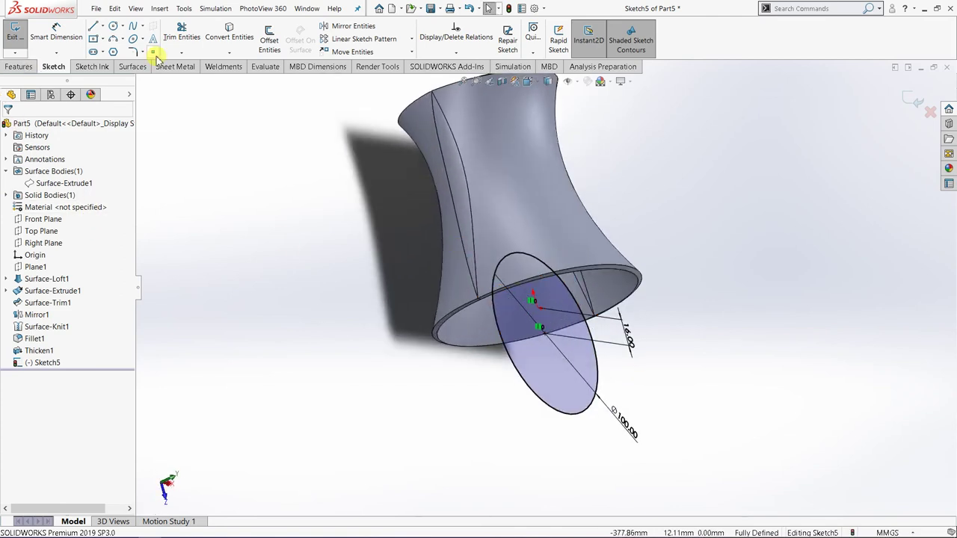
pyautogui.click(131, 67)
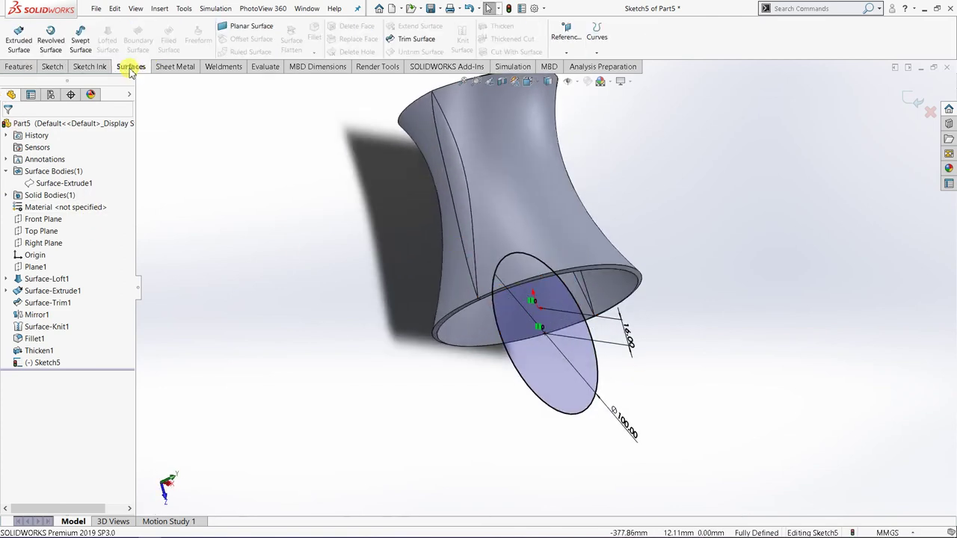
pyautogui.click(18, 38)
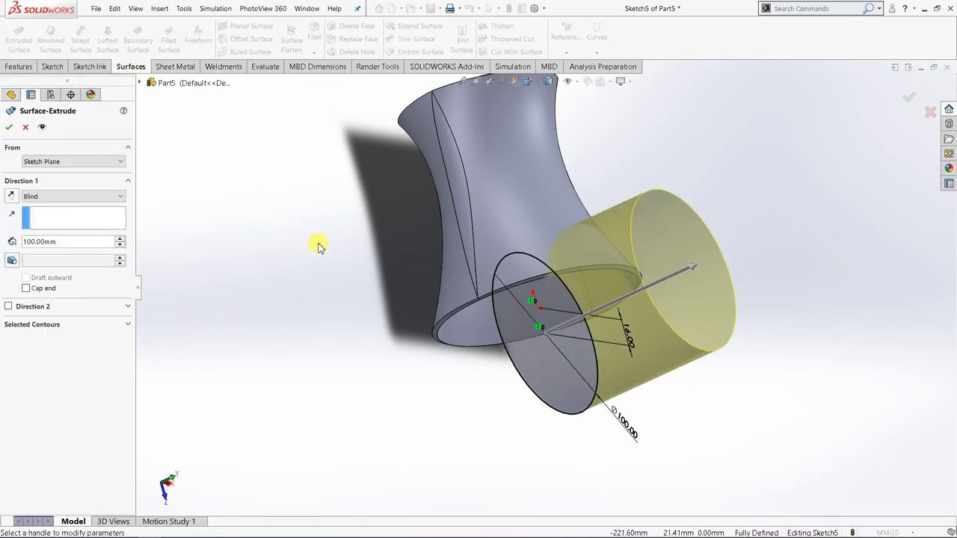
pyautogui.click(70, 196)
pyautogui.click(69, 266)
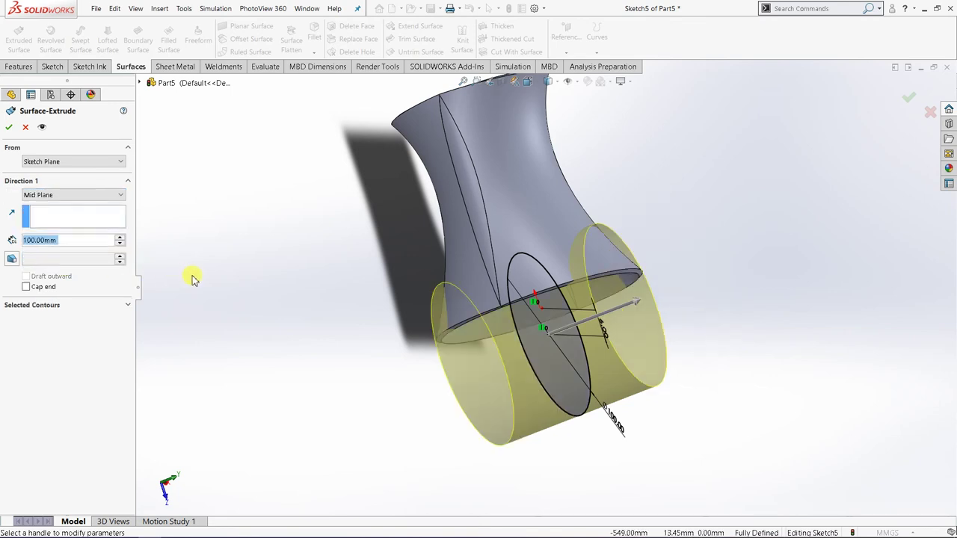
# Set the mid-plane surface extrusion's depth to 120 mm so it spans the solid's full width, and create it.
pyautogui.moveTo(192, 278); pyautogui.dragTo(127, 254, button='middle')
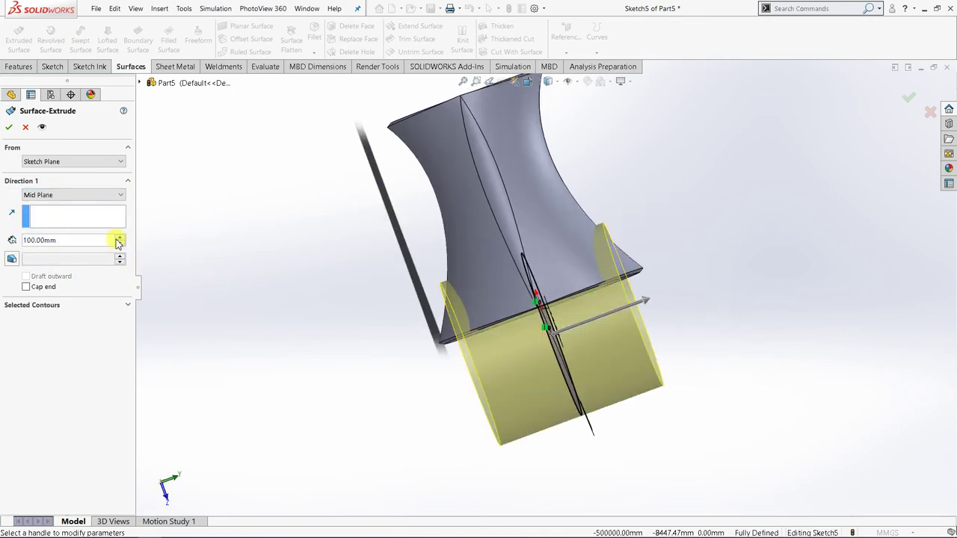
pyautogui.click(119, 237)
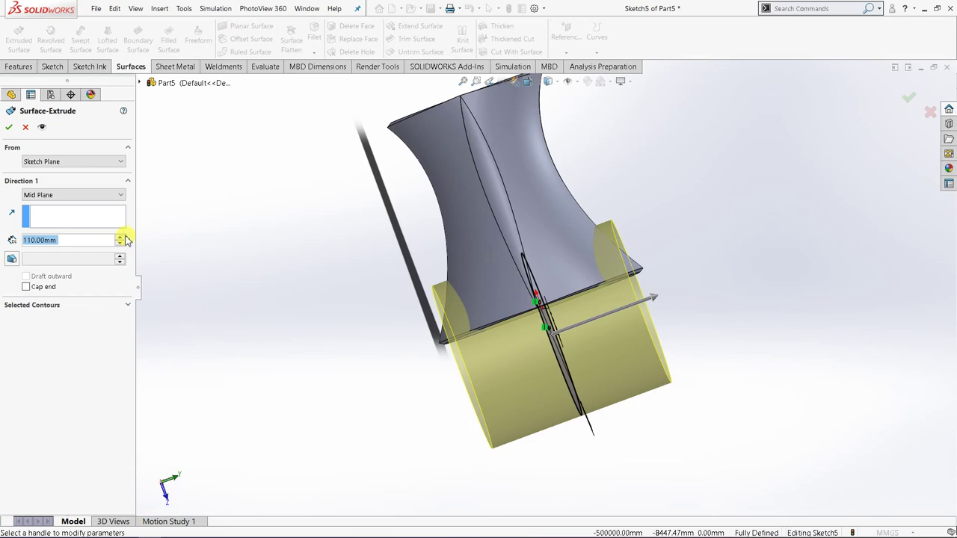
pyautogui.click(119, 237)
pyautogui.moveTo(264, 284); pyautogui.dragTo(202, 247, button='middle')
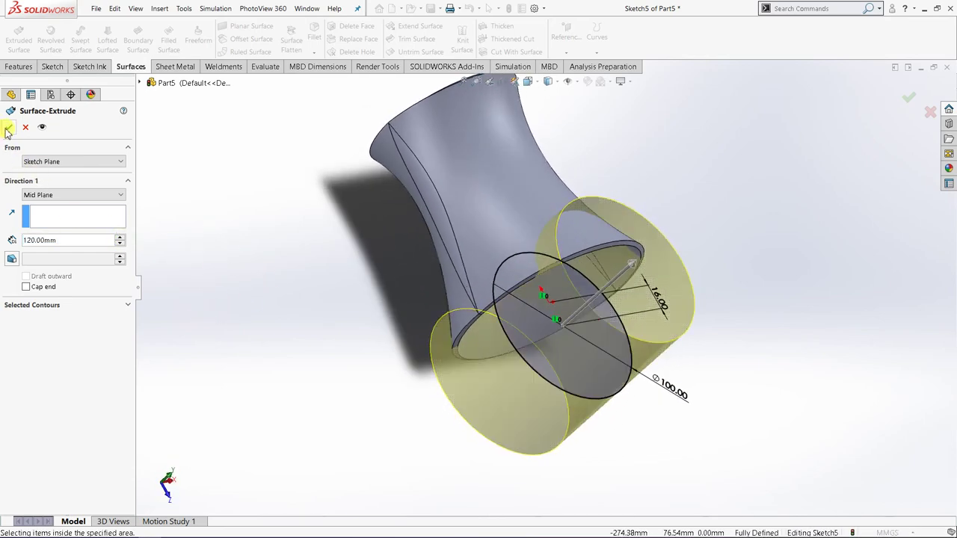
pyautogui.click(8, 129)
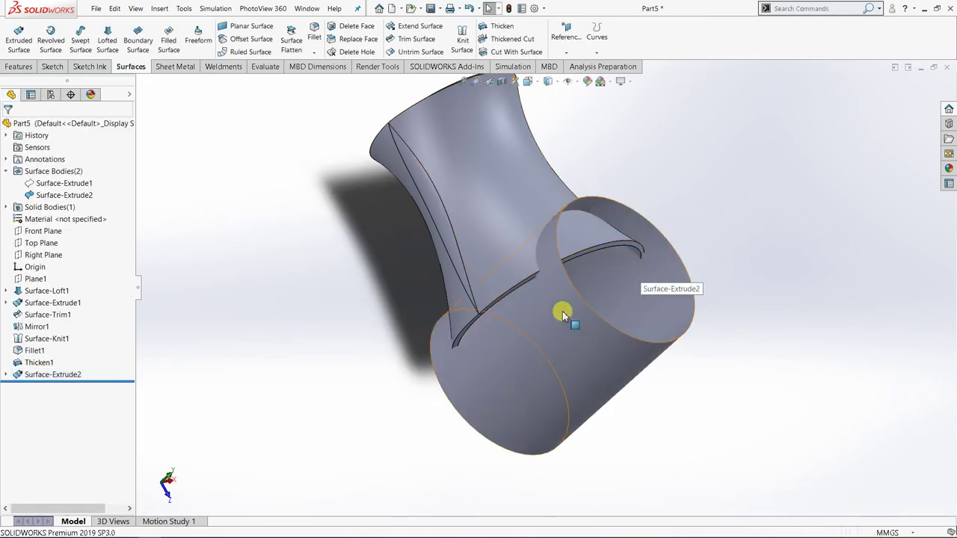
# Examine from several angles how the extruded cylindrical surface intersects the wider end of the thickened solid.
pyautogui.moveTo(560, 312)
pyautogui.mouseDown(button='middle')
pyautogui.moveTo(525, 336)
pyautogui.moveTo(561, 317)
pyautogui.mouseUp(button='middle')
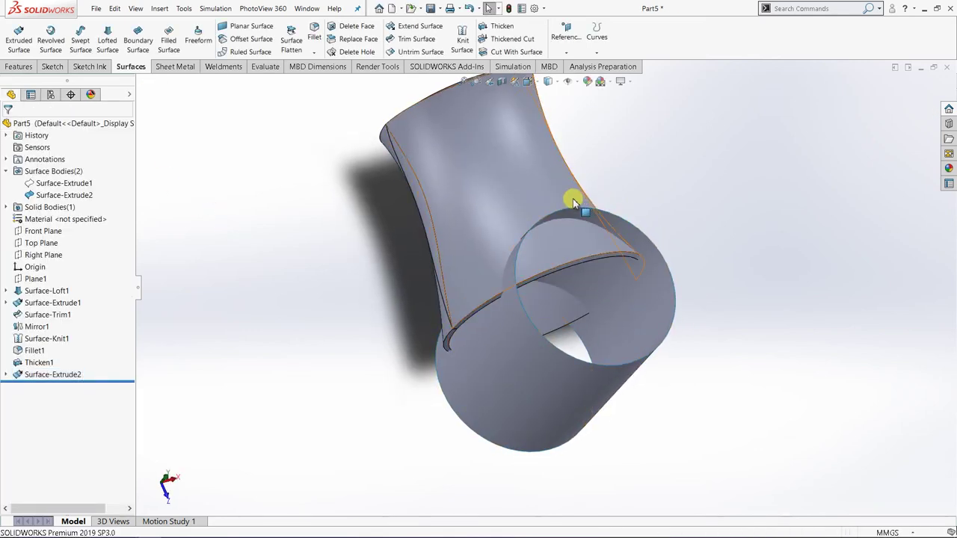
pyautogui.moveTo(479, 186); pyautogui.dragTo(498, 250, button='middle')
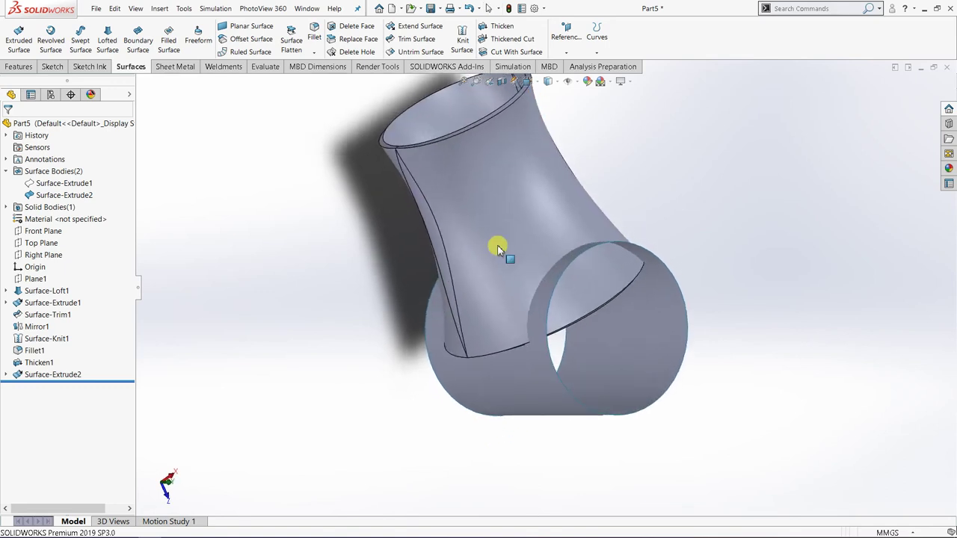
pyautogui.click(471, 163)
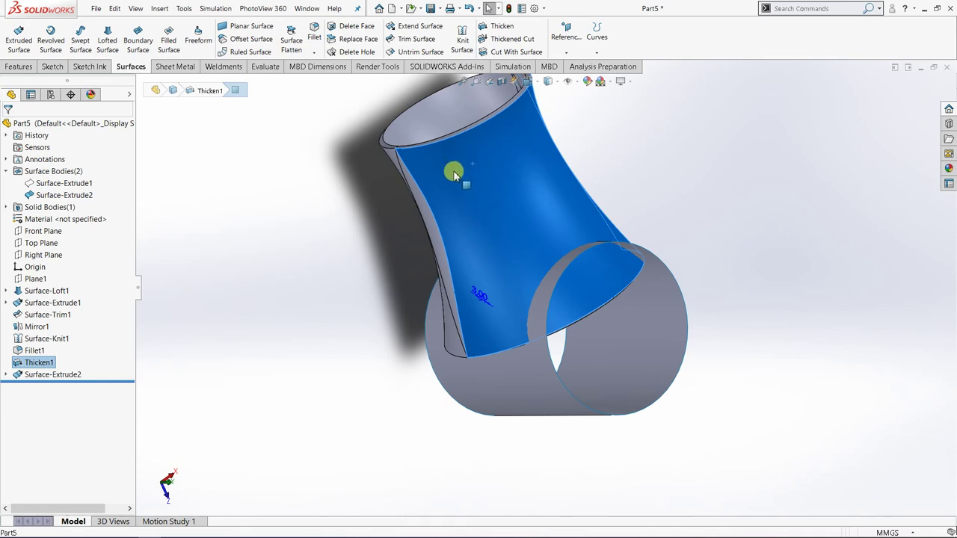
pyautogui.click(791, 238)
pyautogui.moveTo(647, 314); pyautogui.dragTo(668, 310, button='middle')
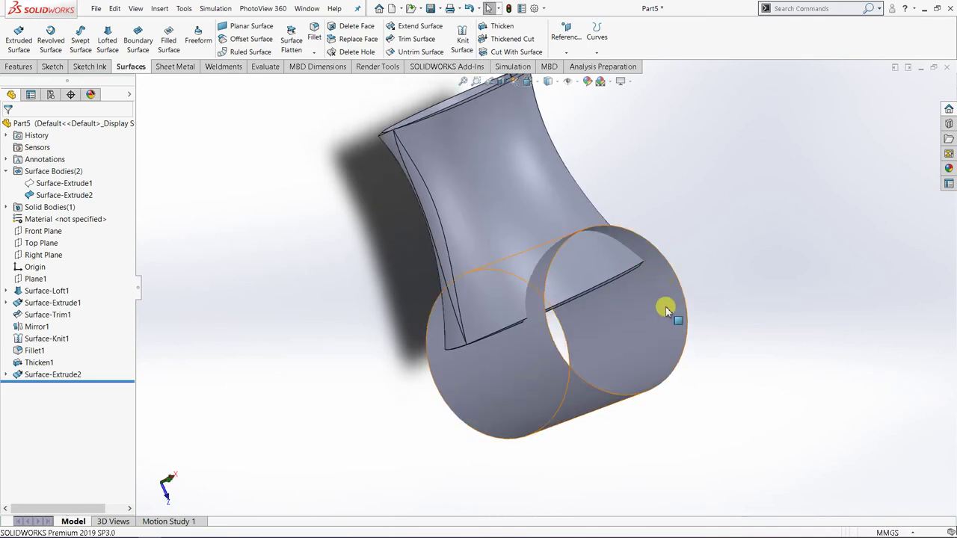
pyautogui.click(667, 310)
pyautogui.moveTo(668, 384)
pyautogui.mouseDown(button='middle')
pyautogui.moveTo(662, 370)
pyautogui.moveTo(653, 376)
pyautogui.mouseUp(button='middle')
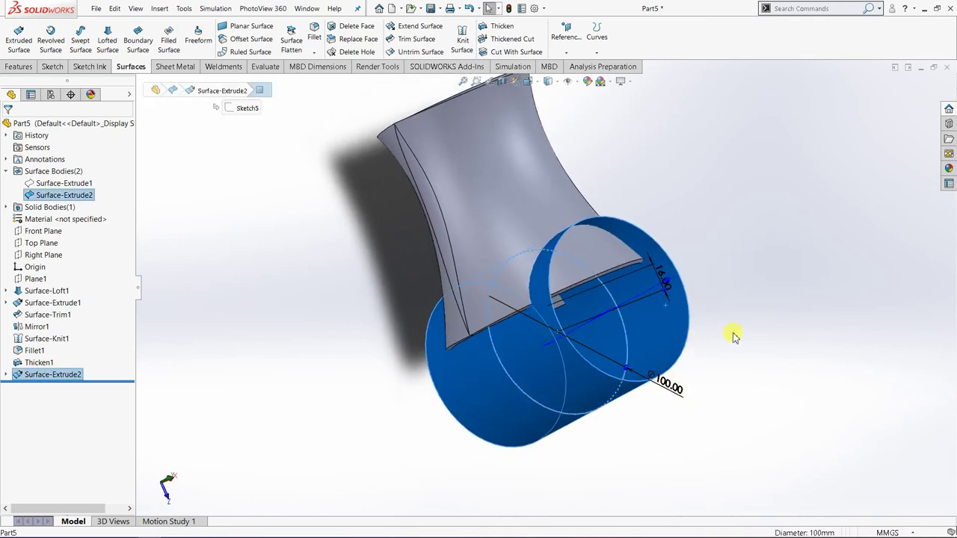
pyautogui.click(773, 310)
pyautogui.moveTo(640, 320); pyautogui.dragTo(618, 319, button='middle')
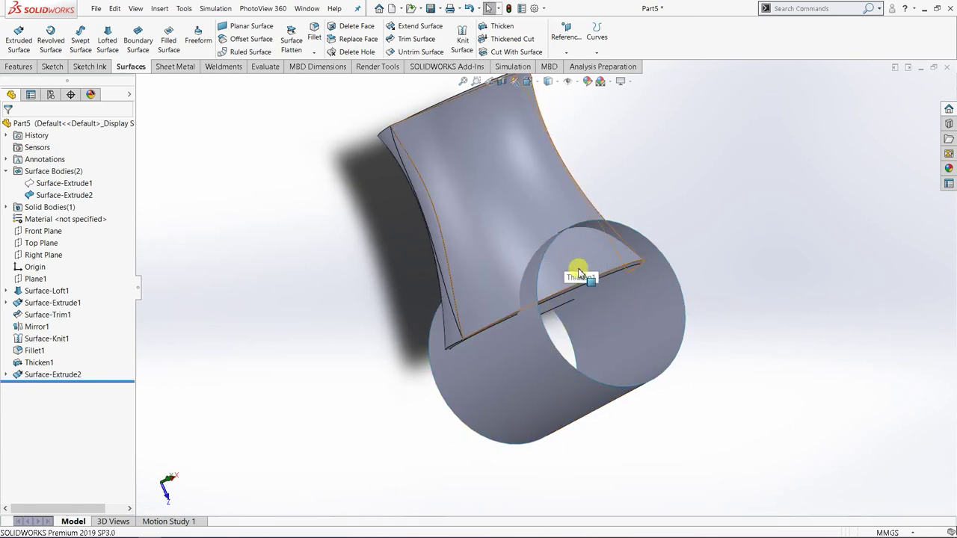
pyautogui.moveTo(509, 326); pyautogui.dragTo(530, 289, button='middle')
pyautogui.moveTo(598, 290); pyautogui.dragTo(445, 384, button='middle')
pyautogui.moveTo(512, 197); pyautogui.dragTo(523, 196, button='middle')
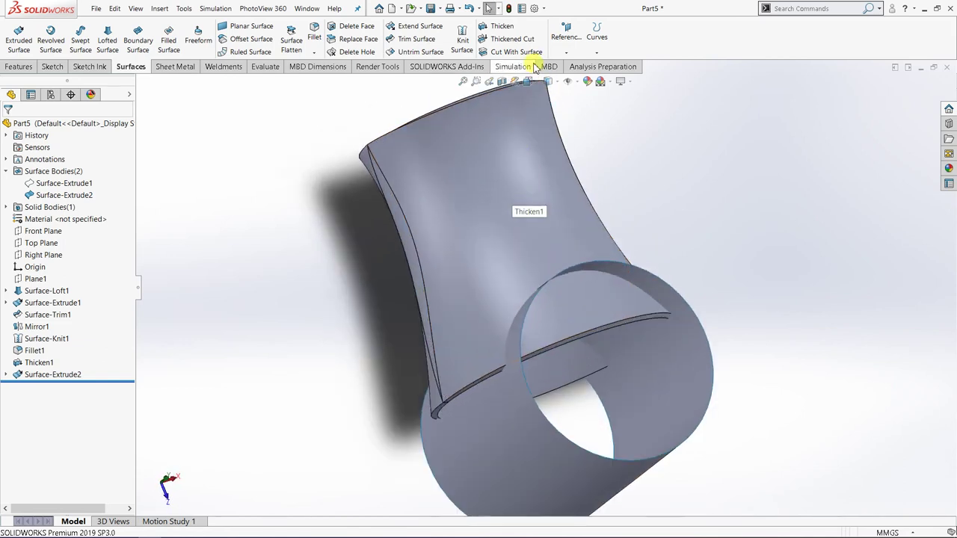
# Cut the thickened solid with the extruded cylindrical surface, keeping the cut direction towards the cylinder's interior to remove the material inside it.
pyautogui.click(536, 53)
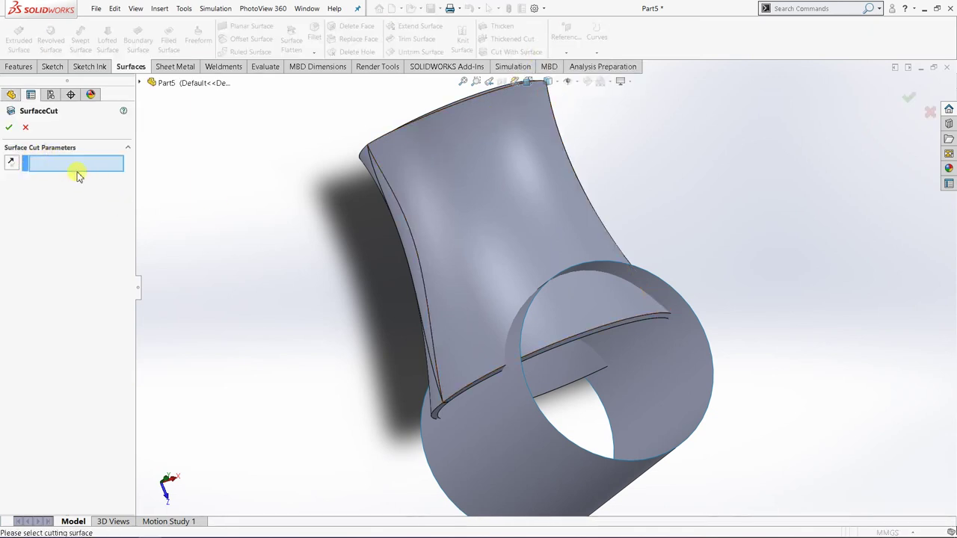
pyautogui.click(675, 381)
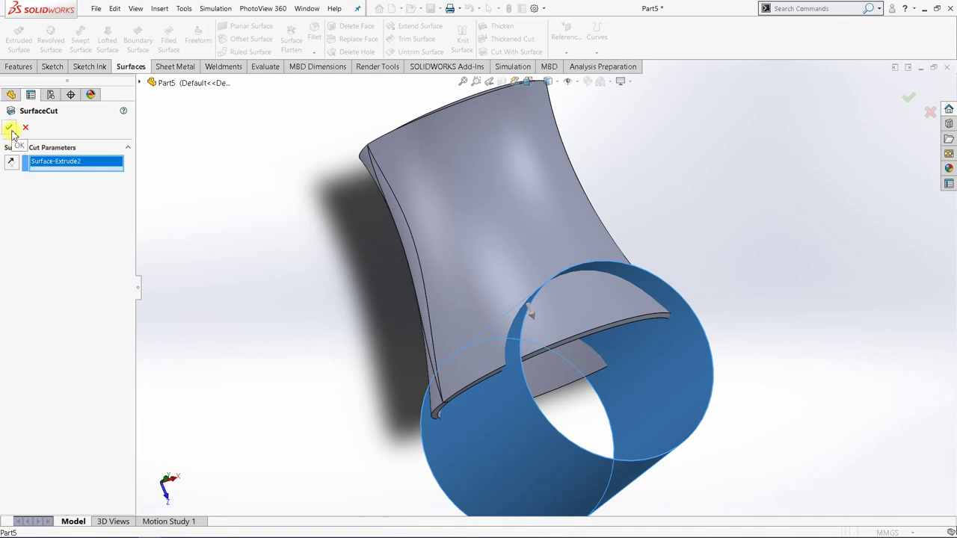
pyautogui.click(530, 309)
pyautogui.moveTo(551, 346); pyautogui.dragTo(538, 292, button='middle')
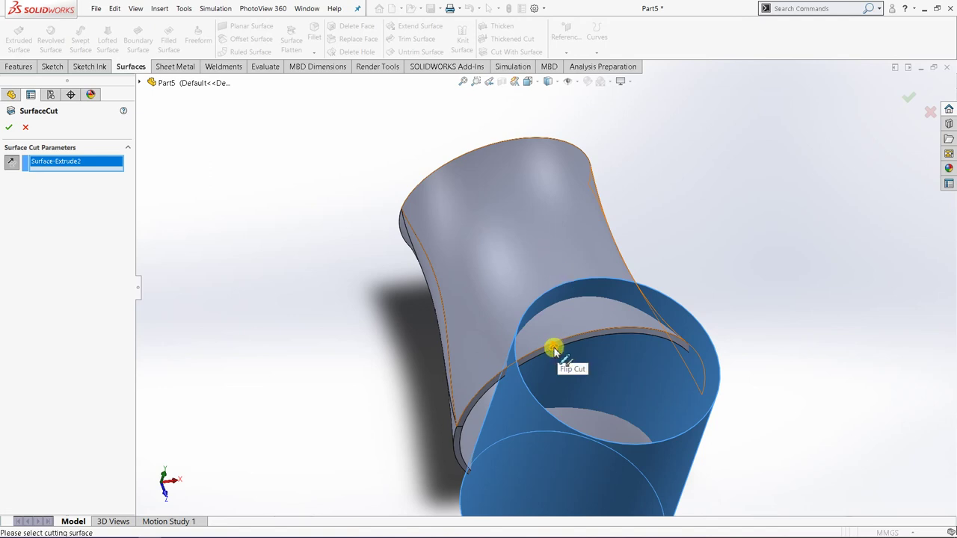
pyautogui.click(555, 350)
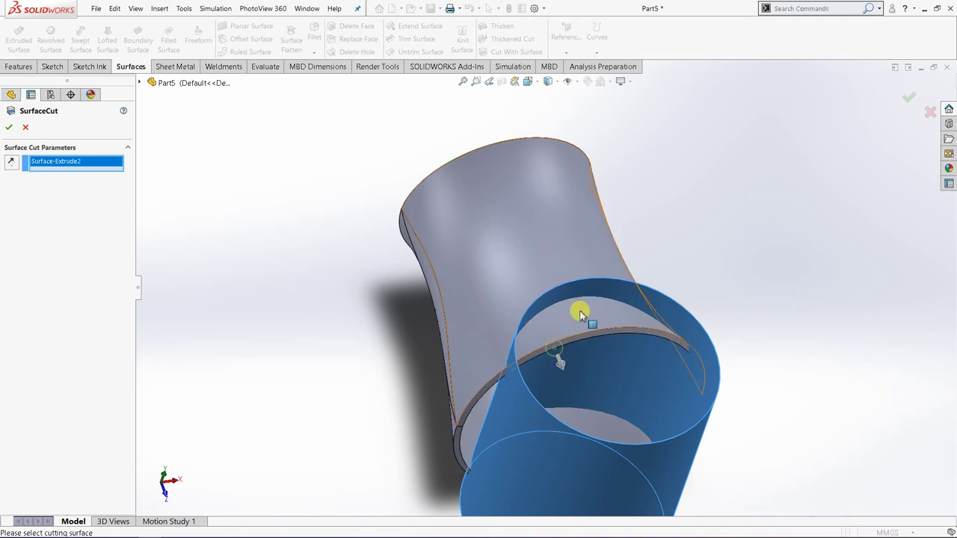
pyautogui.moveTo(617, 332); pyautogui.dragTo(424, 275, button='middle')
pyautogui.click(10, 129)
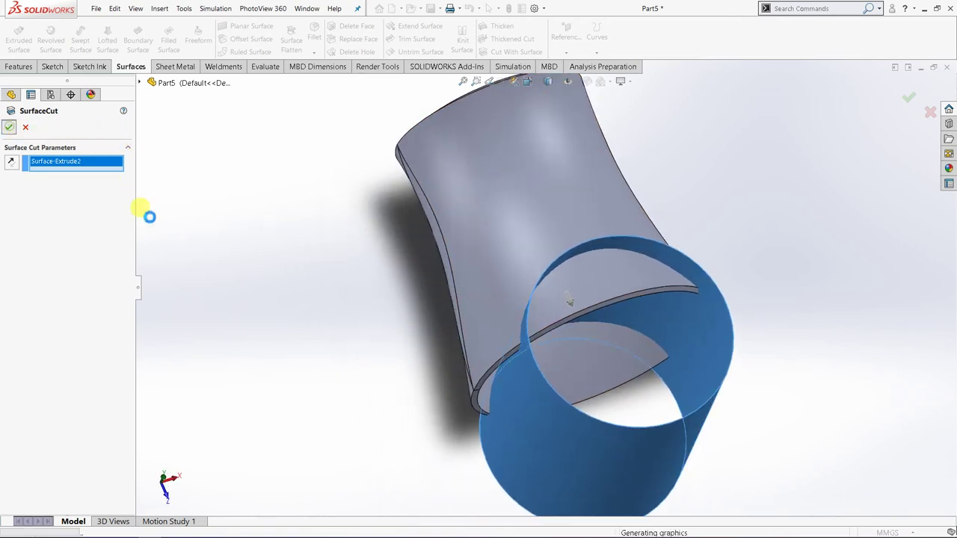
# Hide the extruded cylindrical surface that was used to cut the thickened solid.
pyautogui.moveTo(479, 282); pyautogui.dragTo(582, 352, button='middle')
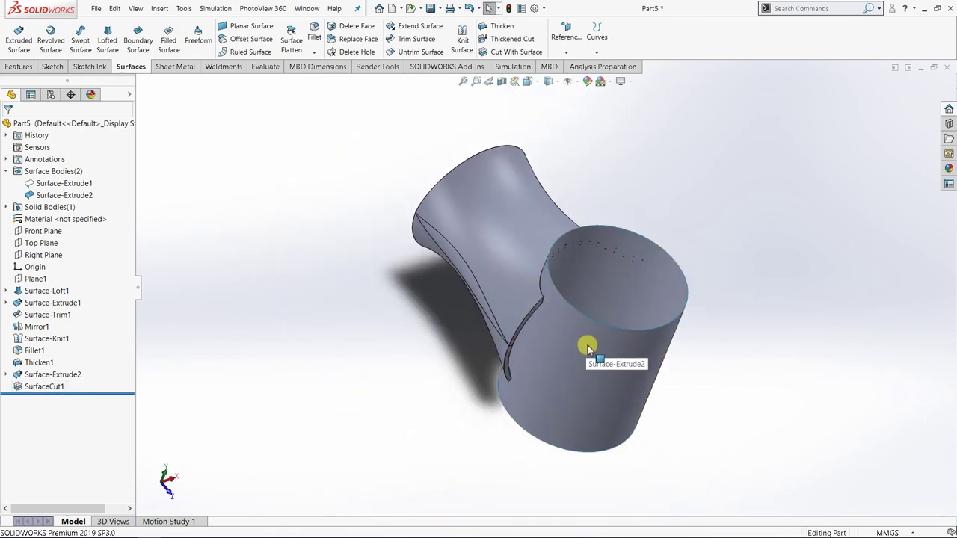
pyautogui.rightClick(587, 348)
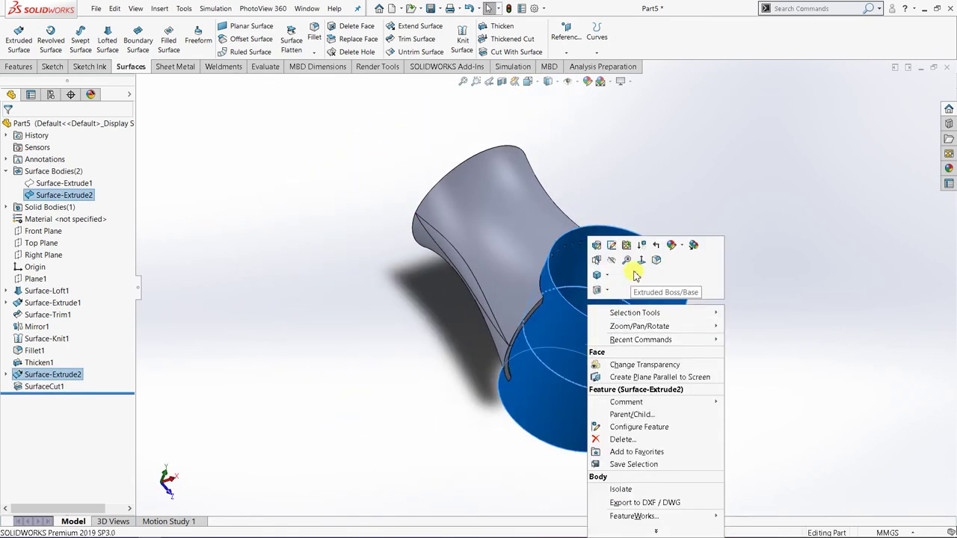
pyautogui.click(610, 259)
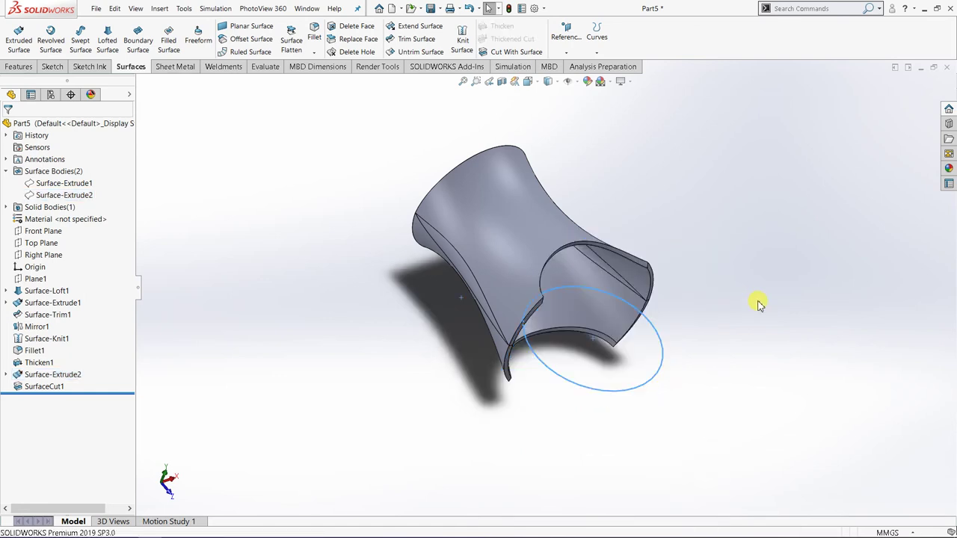
pyautogui.moveTo(641, 372); pyautogui.dragTo(536, 367, button='middle')
pyautogui.scroll(-3, 540, 250)
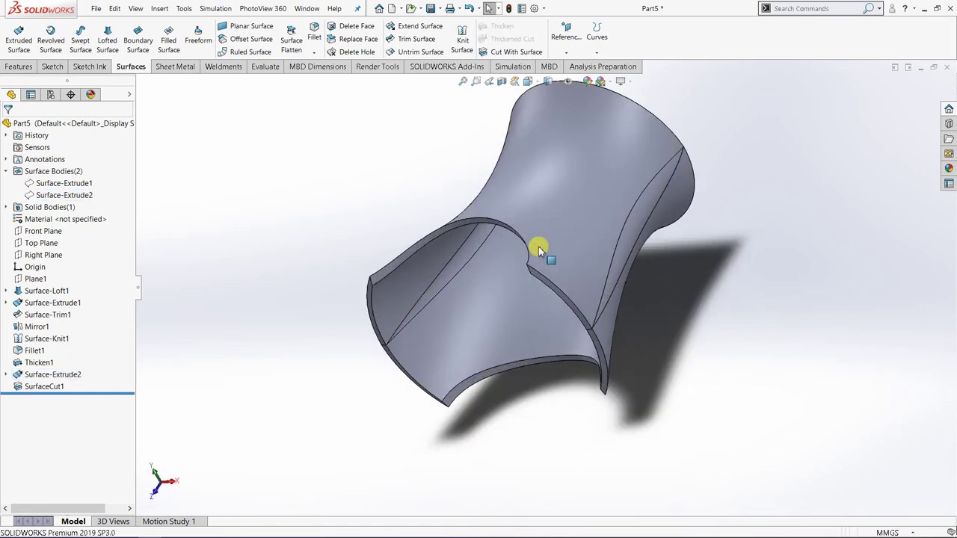
# Fillet the four sharp corner edges at the solid's cut end with a 10 mm radius.
pyautogui.click(15, 68)
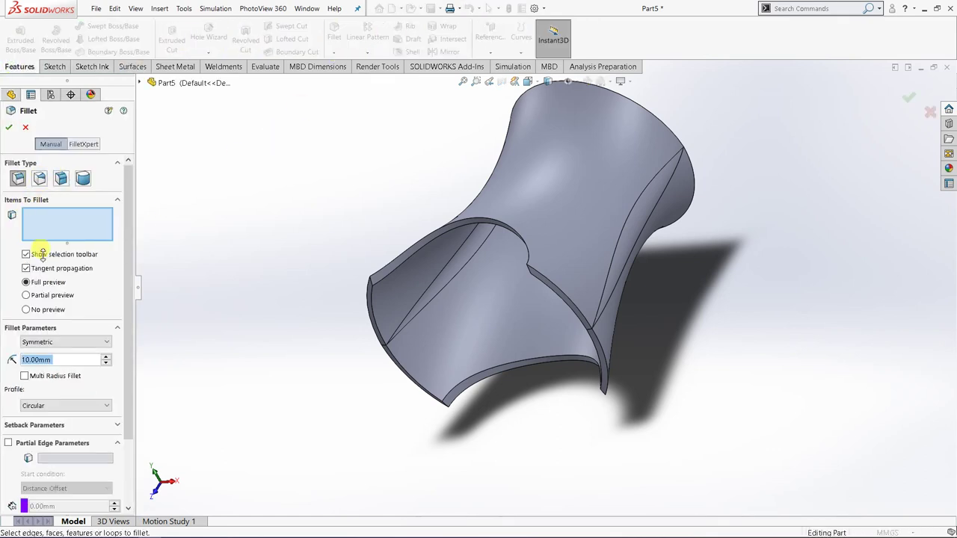
pyautogui.scroll(-2, 396, 301)
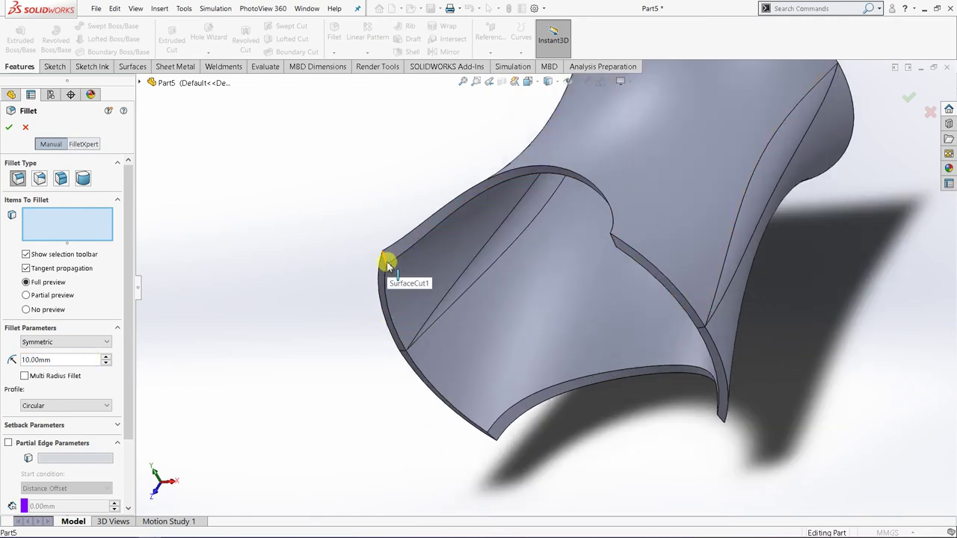
pyautogui.click(387, 266)
pyautogui.click(611, 241)
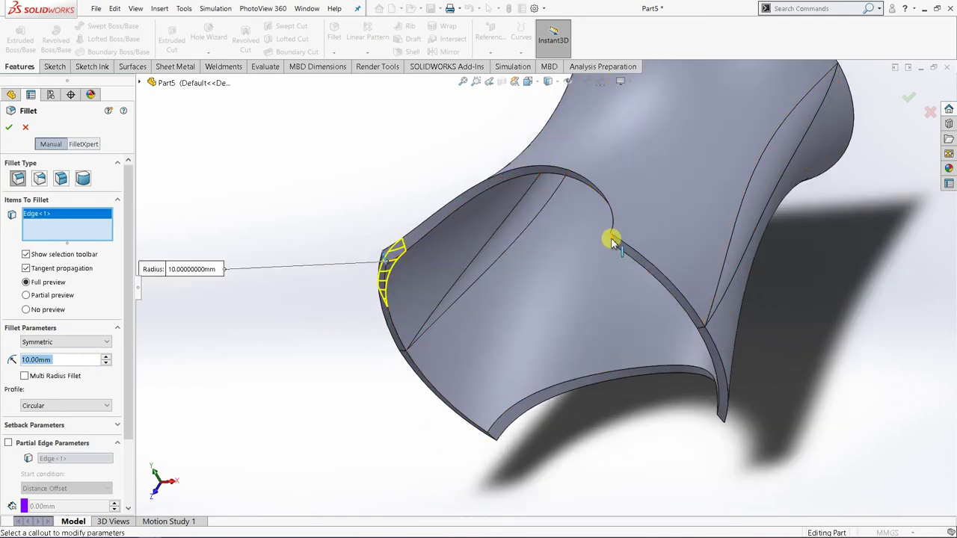
pyautogui.click(724, 423)
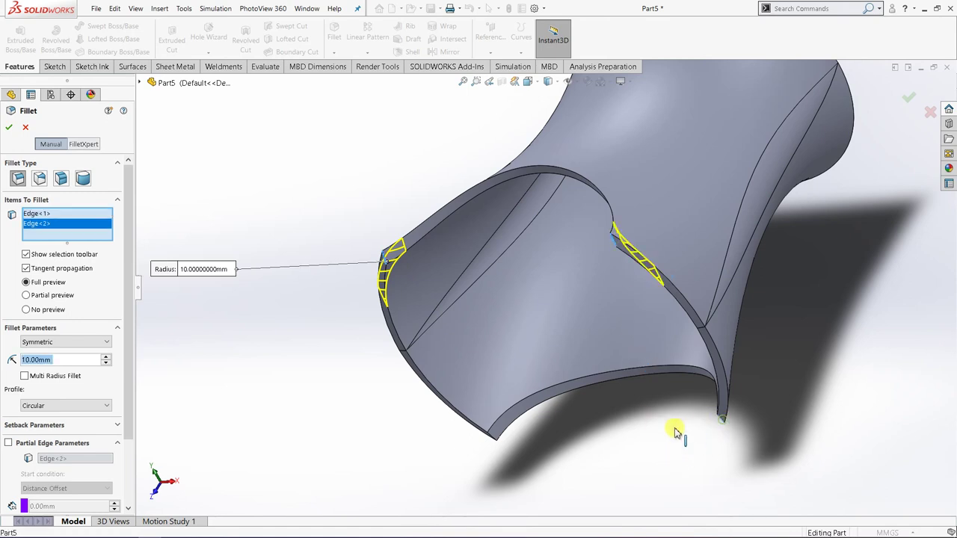
pyautogui.click(493, 442)
pyautogui.moveTo(402, 397); pyautogui.dragTo(524, 442, button='middle')
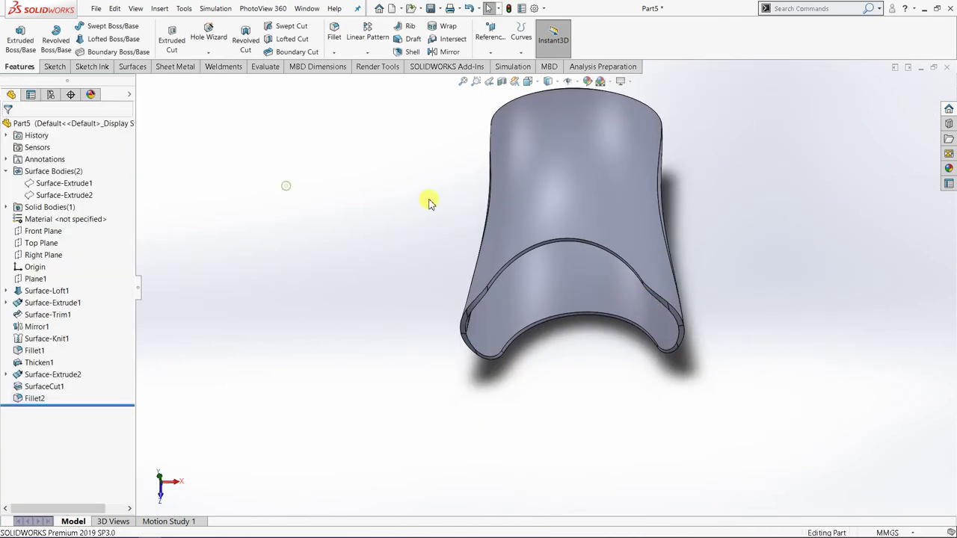
# Start a new sketch on the Top Plane and view it straight on.
pyautogui.scroll(2, 553, 209)
pyautogui.moveTo(563, 207)
pyautogui.mouseDown(button='middle')
pyautogui.moveTo(575, 316)
pyautogui.moveTo(654, 276)
pyautogui.moveTo(644, 317)
pyautogui.moveTo(592, 318)
pyautogui.moveTo(533, 236)
pyautogui.moveTo(465, 366)
pyautogui.moveTo(519, 366)
pyautogui.moveTo(537, 384)
pyautogui.moveTo(572, 248)
pyautogui.mouseUp(button='middle')
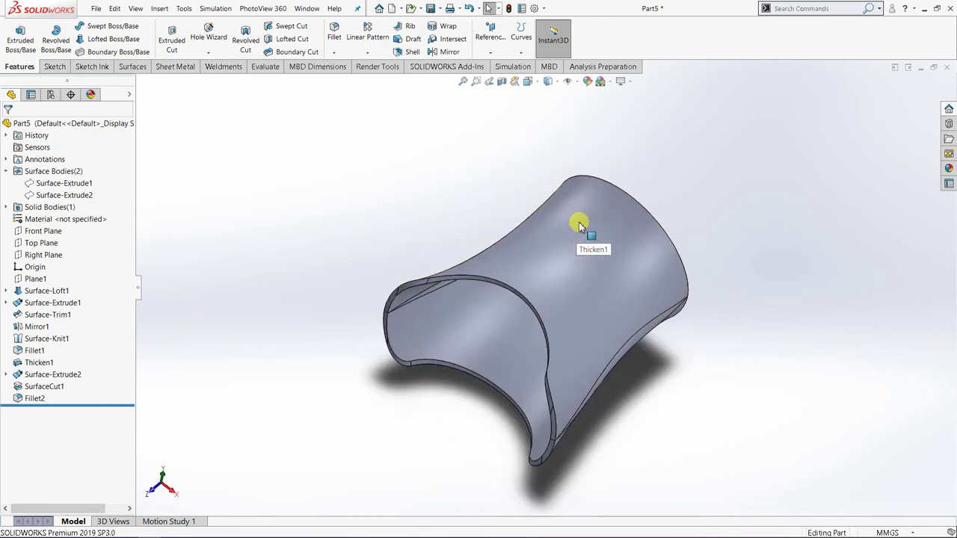
pyautogui.moveTo(452, 320); pyautogui.dragTo(342, 274, button='middle')
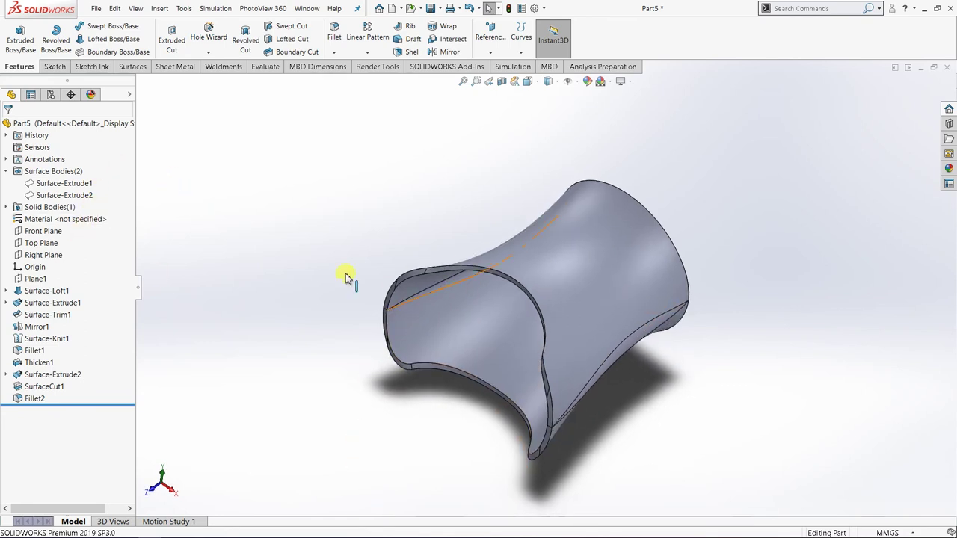
pyautogui.click(43, 244)
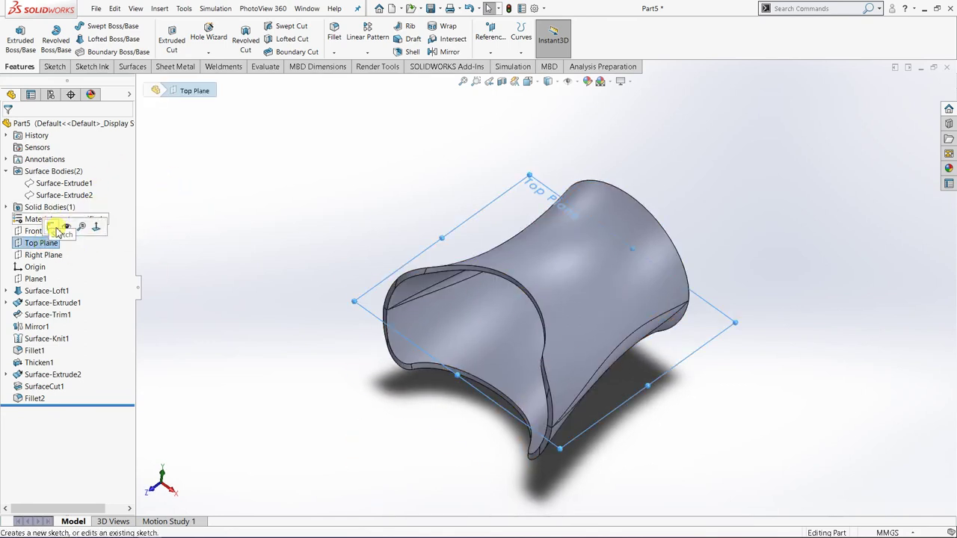
pyautogui.click(53, 222)
pyautogui.click(528, 81)
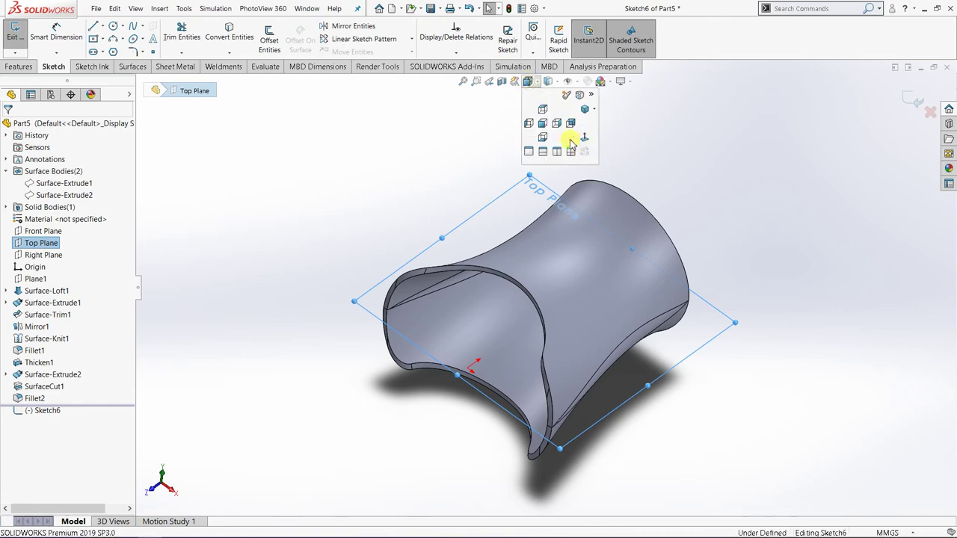
pyautogui.click(584, 139)
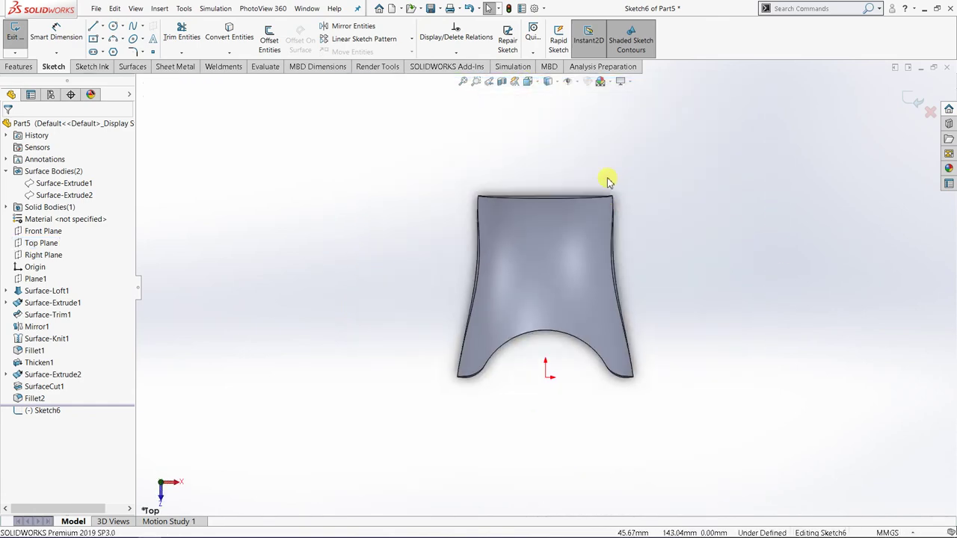
pyautogui.scroll(-1, 624, 237)
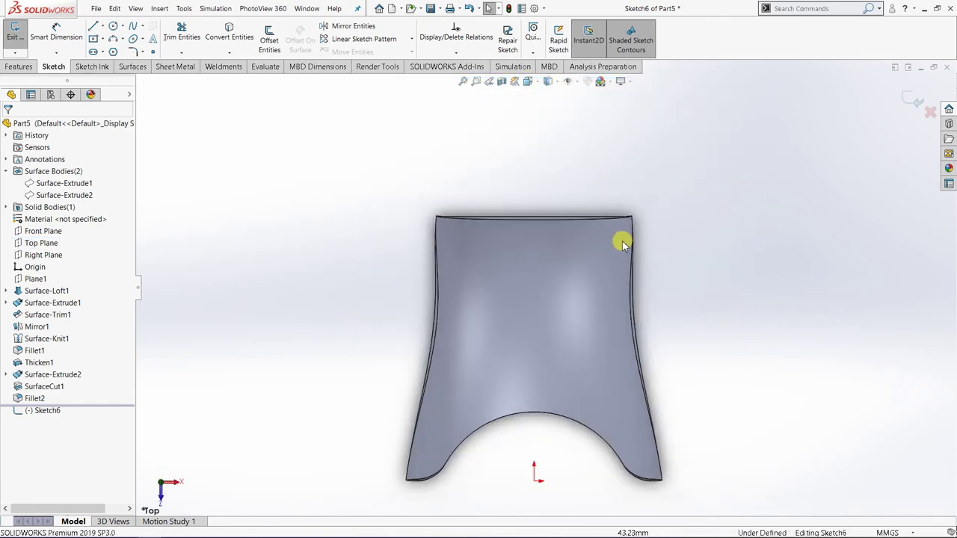
pyautogui.click(103, 54)
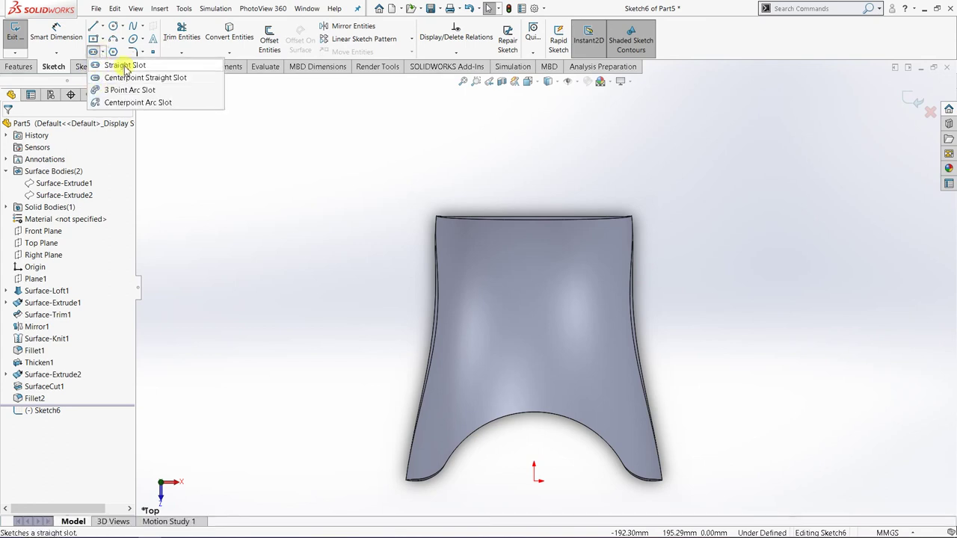
pyautogui.click(124, 66)
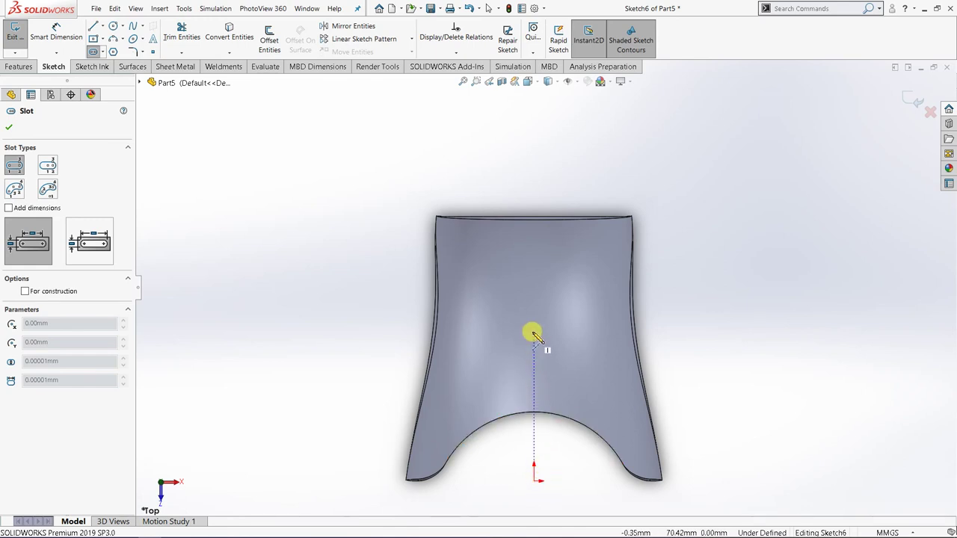
pyautogui.click(532, 286)
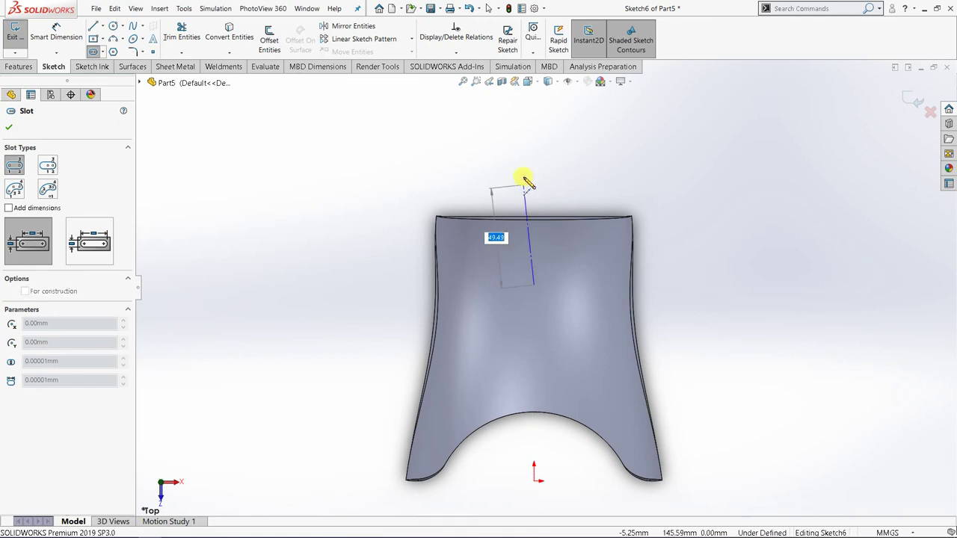
pyautogui.click(534, 119)
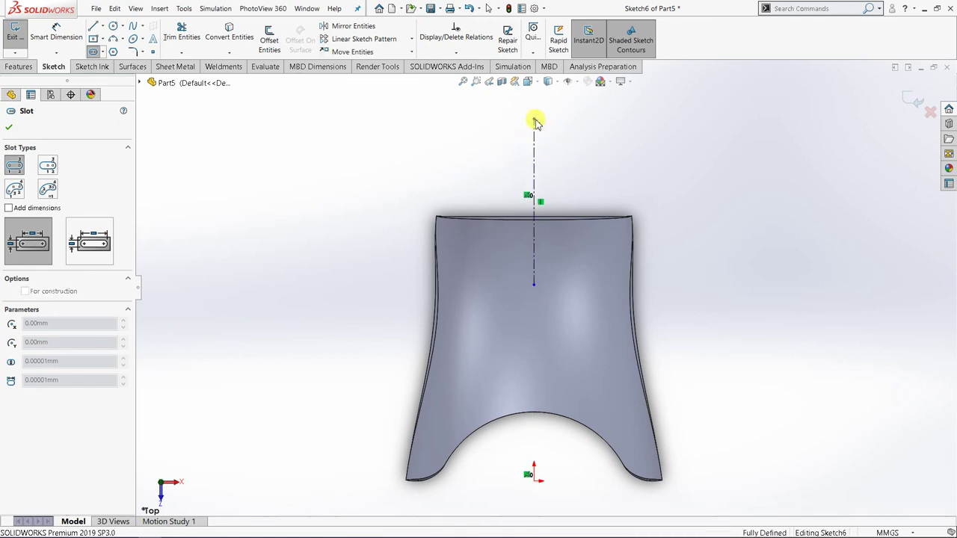
pyautogui.rightClick(535, 122)
pyautogui.click(551, 129)
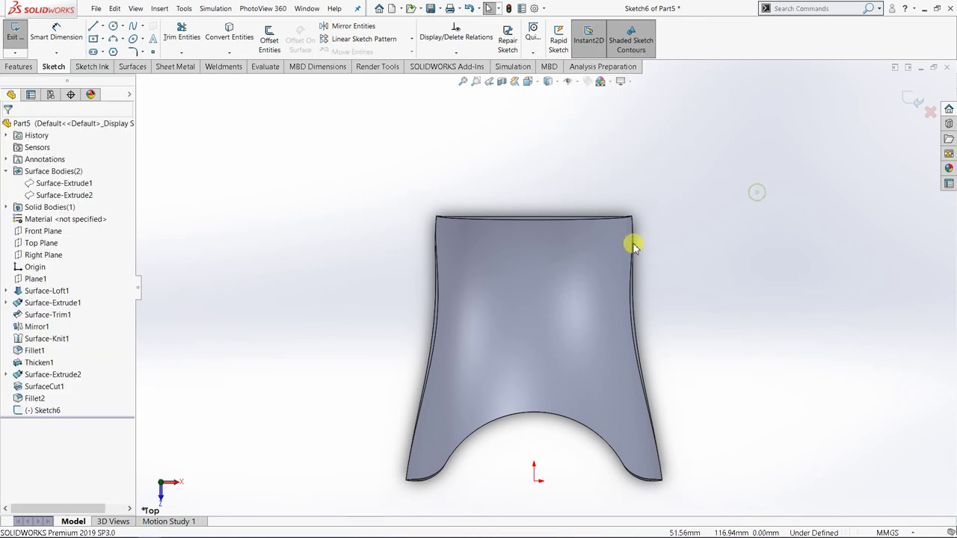
# Sketch a vertical straight slot in line with the origin, about 88 mm between centres and 26 mm wide, extending past the solid's narrower end.
pyautogui.click(93, 53)
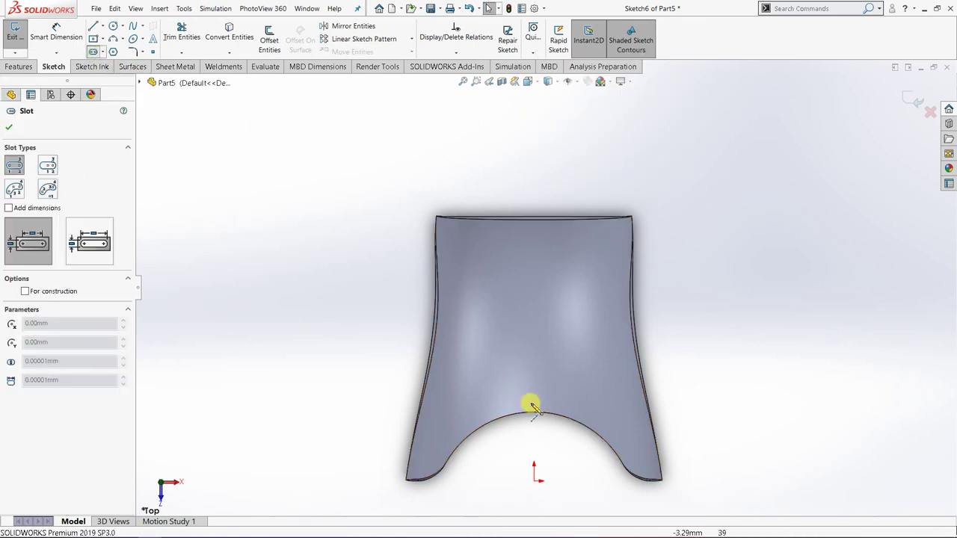
pyautogui.click(535, 328)
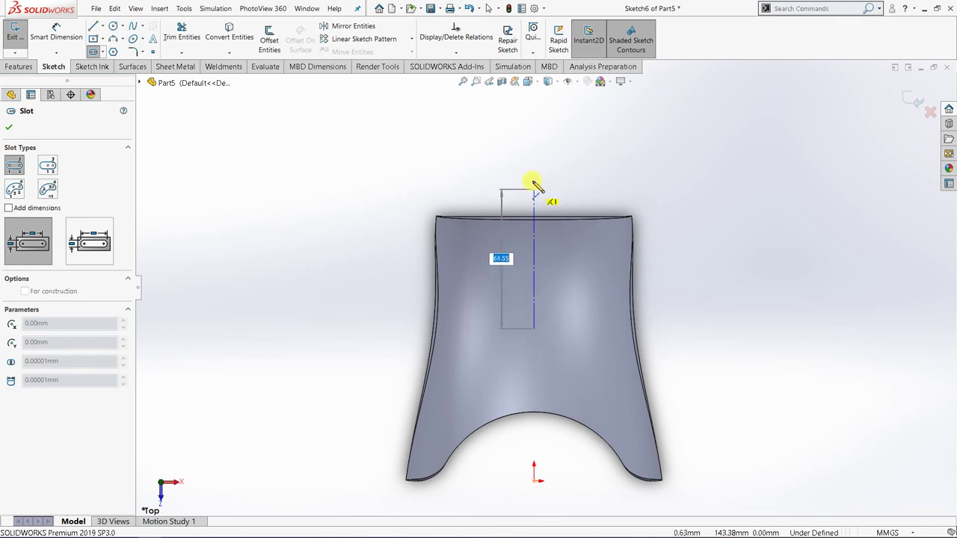
pyautogui.click(533, 149)
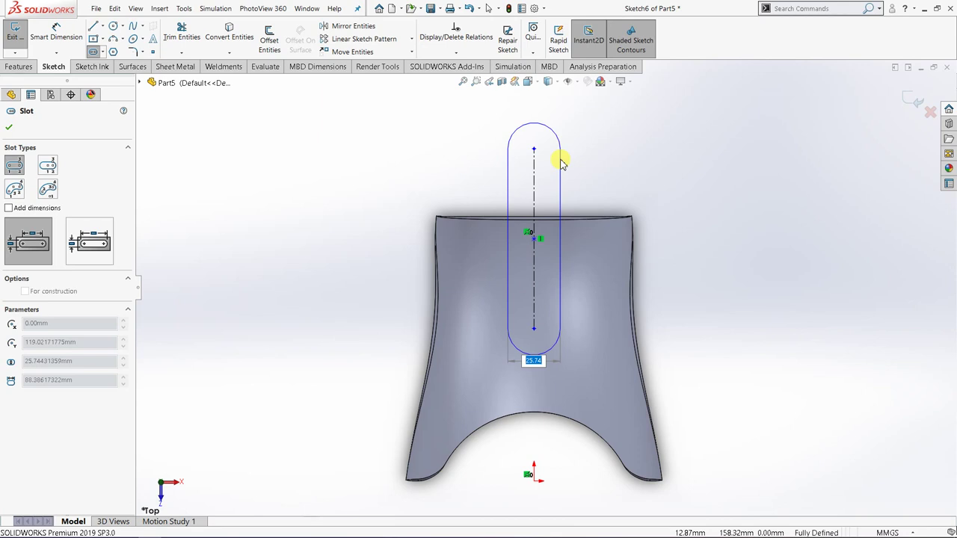
pyautogui.click(561, 162)
# Dimension the slot's end arc with a 15 mm radius.
pyautogui.rightClick(732, 192)
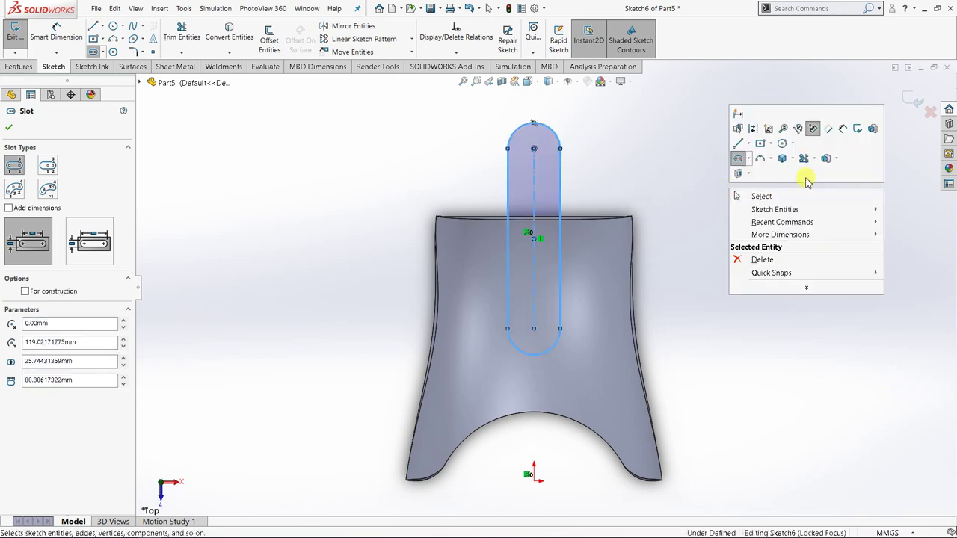
pyautogui.click(839, 133)
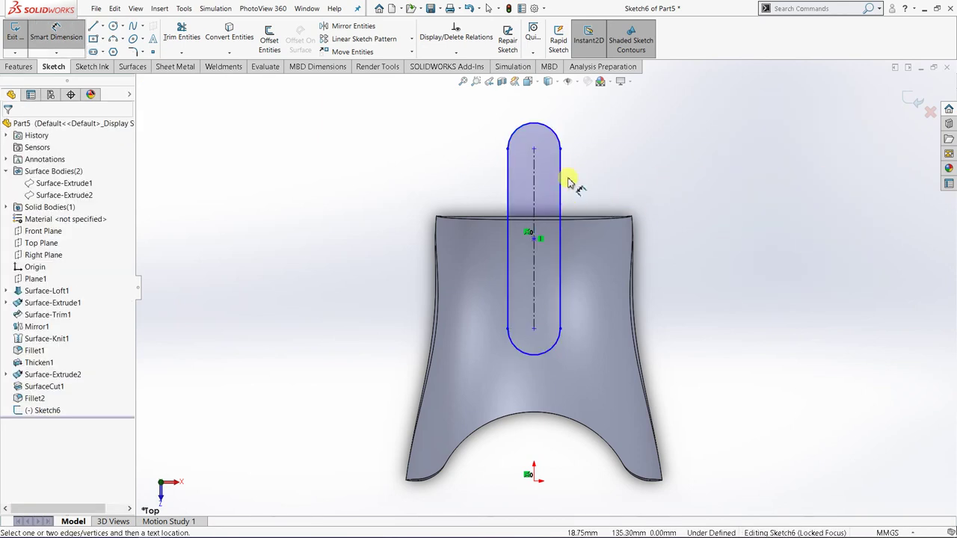
pyautogui.click(555, 137)
pyautogui.click(612, 117)
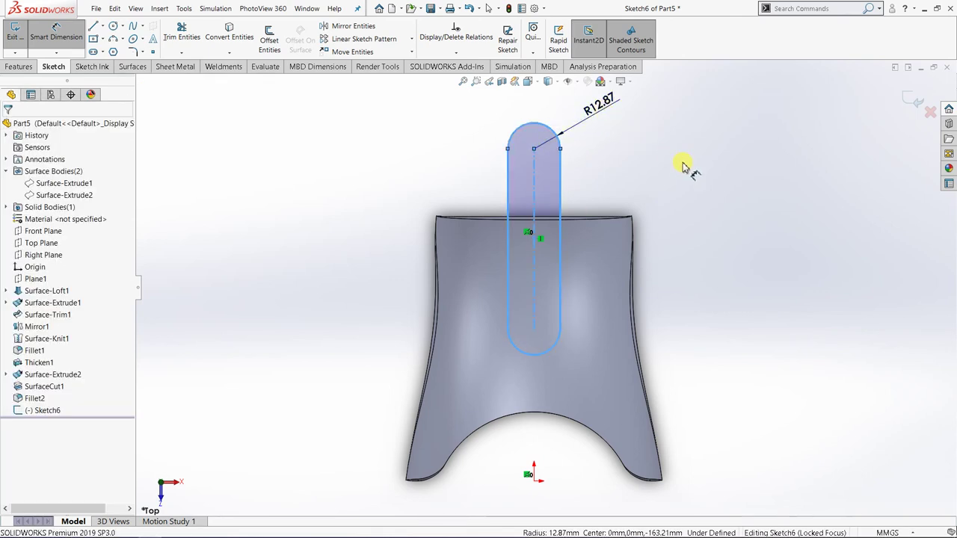
pyautogui.write('15')
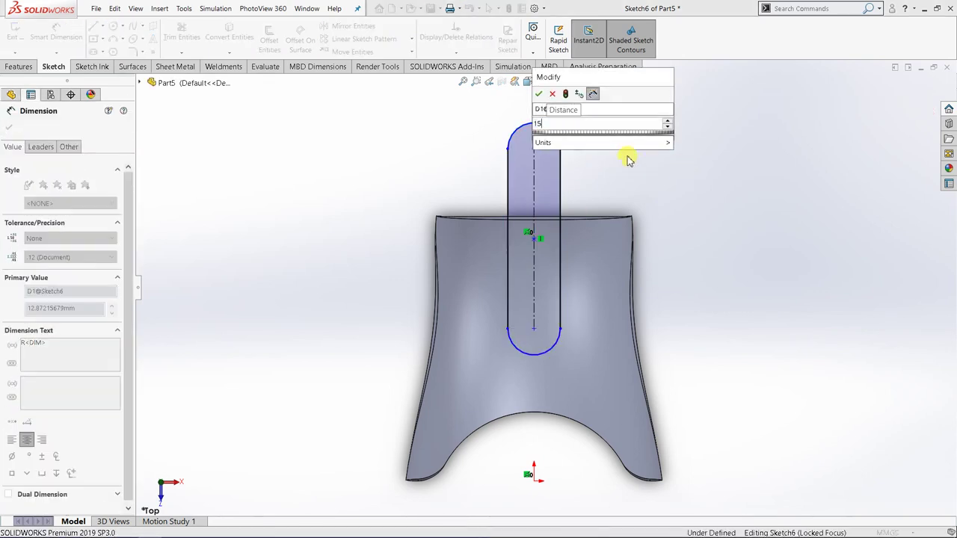
pyautogui.click(540, 94)
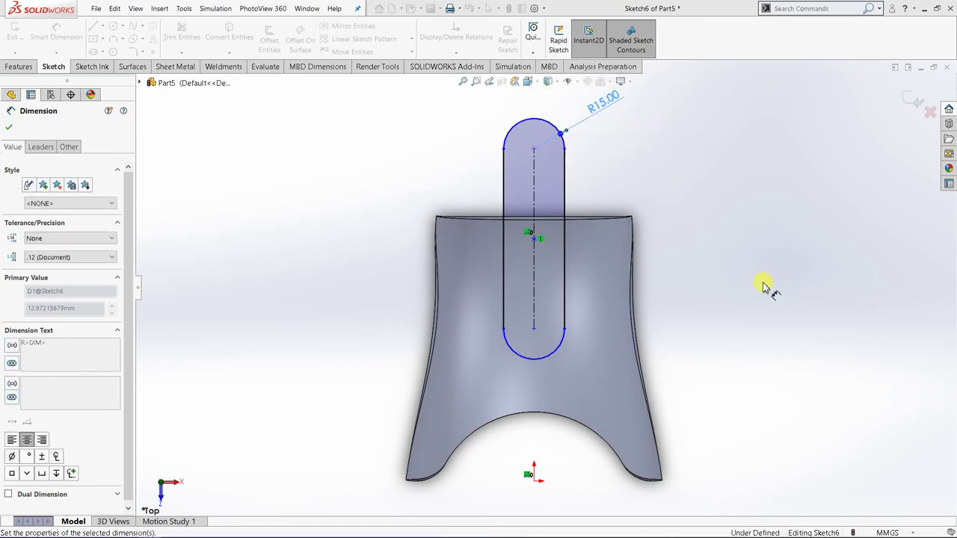
# Dimension the distance from the origin to the slot's nearer arc centre as 80 mm.
pyautogui.click(534, 331)
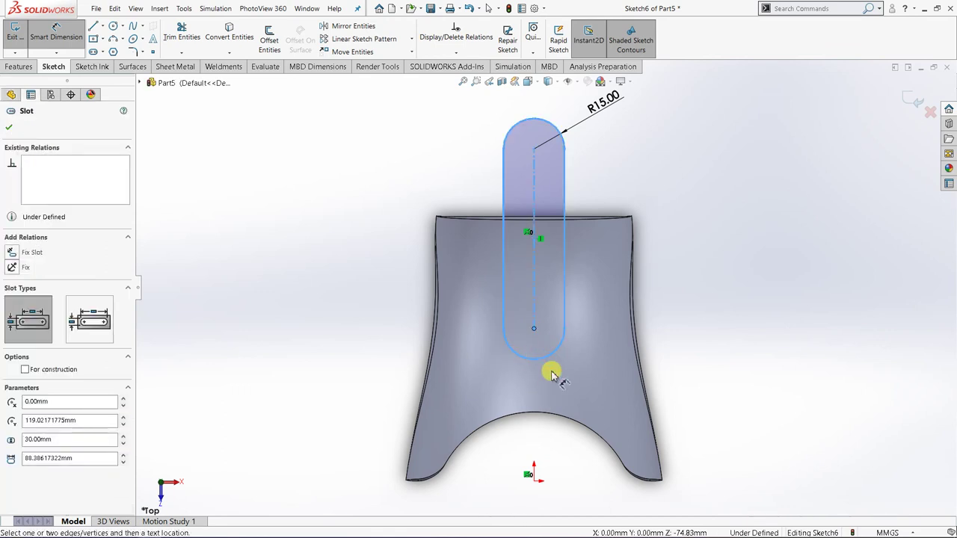
pyautogui.click(533, 483)
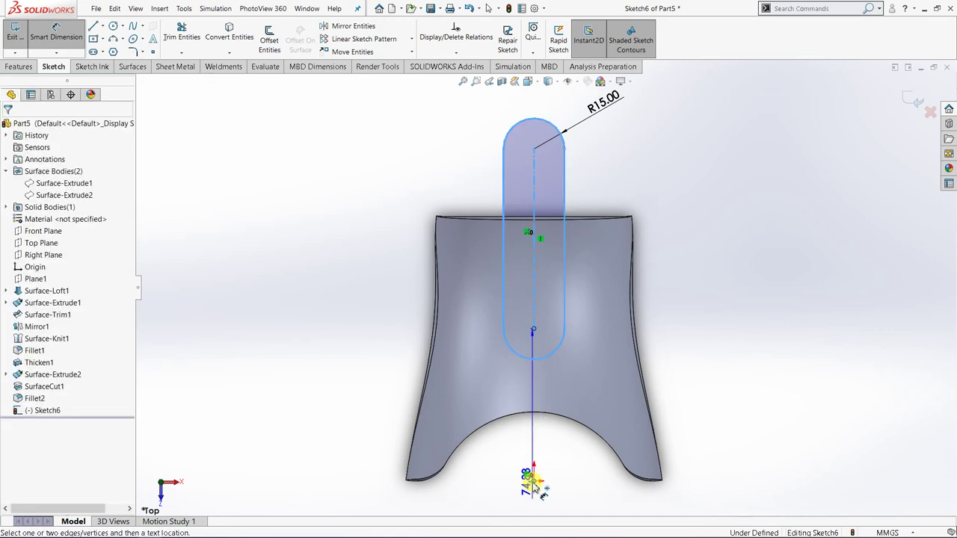
pyautogui.click(843, 398)
pyautogui.write('80')
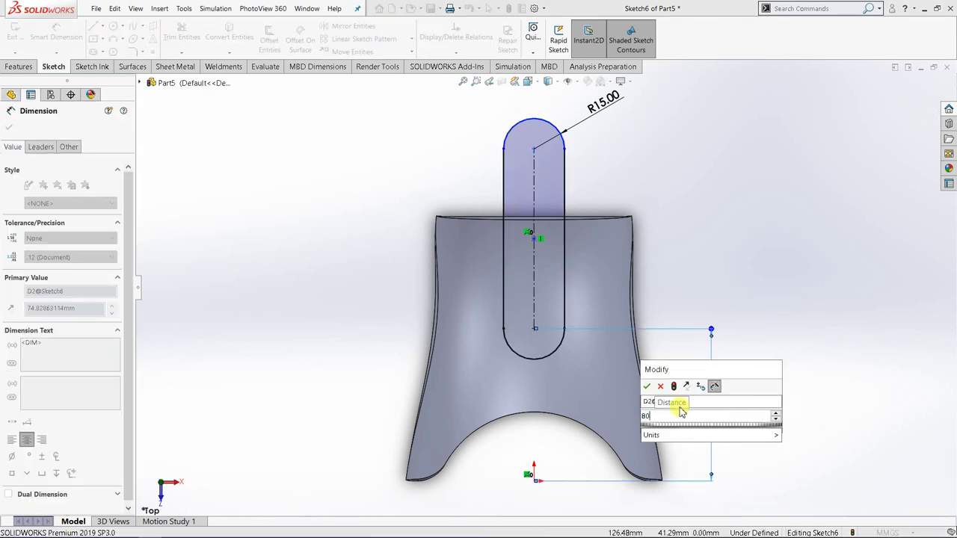
pyautogui.click(648, 387)
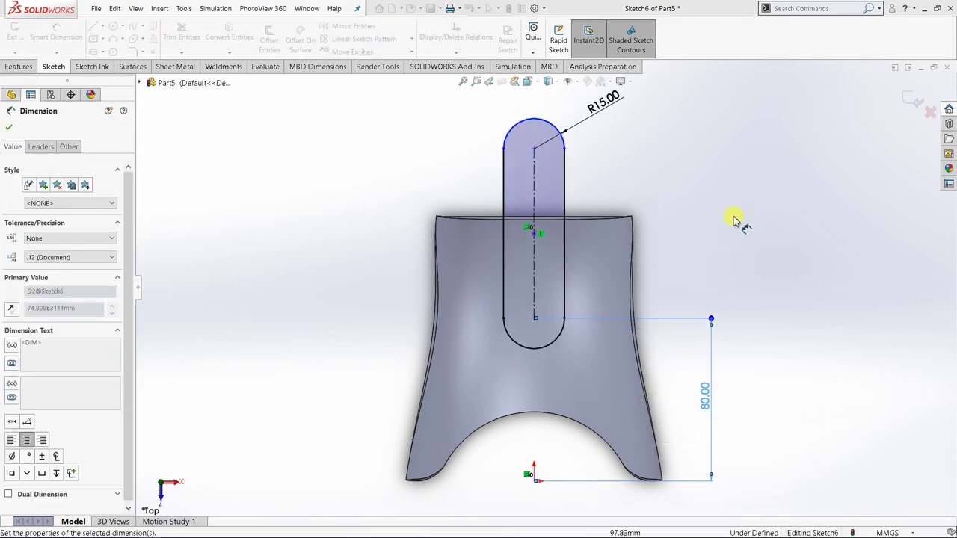
pyautogui.rightClick(734, 218)
pyautogui.click(757, 248)
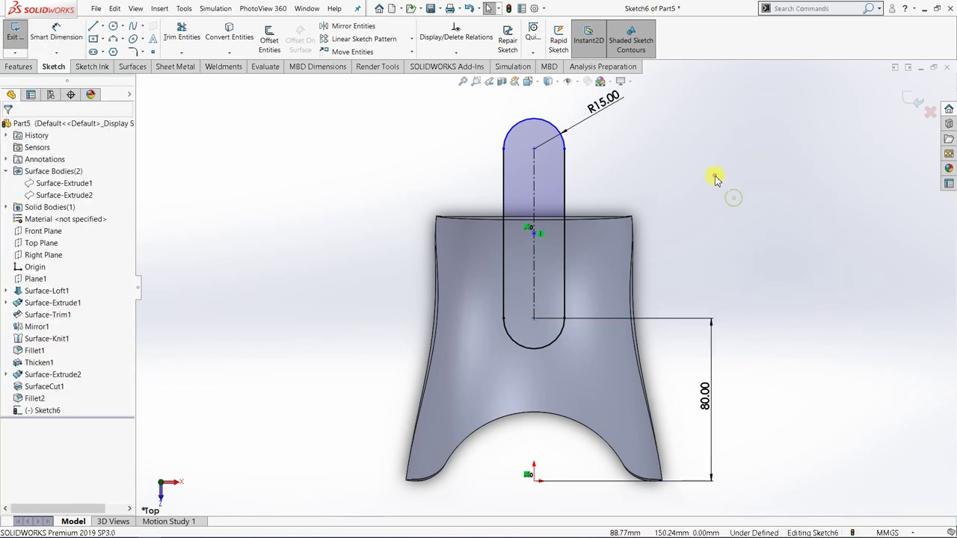
# Dimension the slot's centre-to-centre length as 80 mm.
pyautogui.rightClick(715, 176)
pyautogui.click(799, 116)
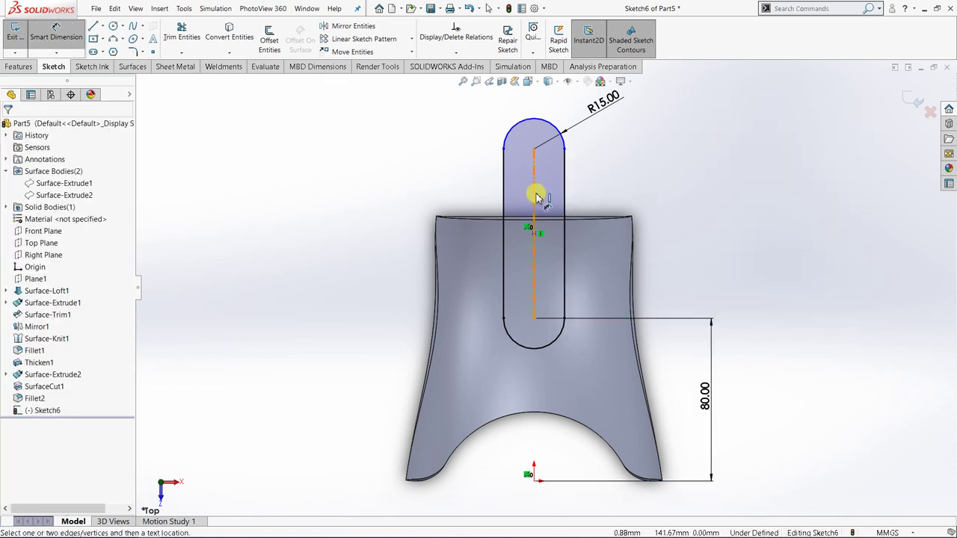
pyautogui.click(564, 224)
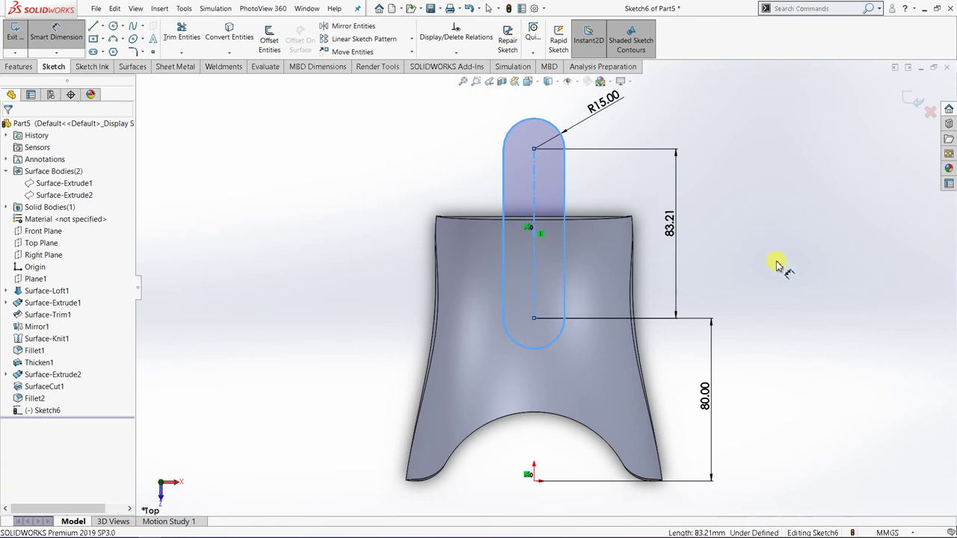
pyautogui.click(676, 224)
pyautogui.write('80')
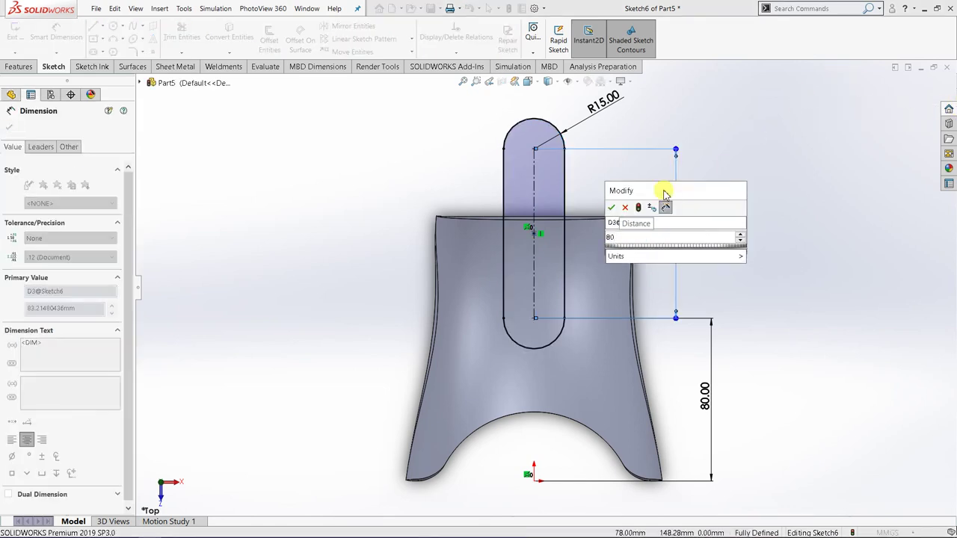
pyautogui.click(624, 207)
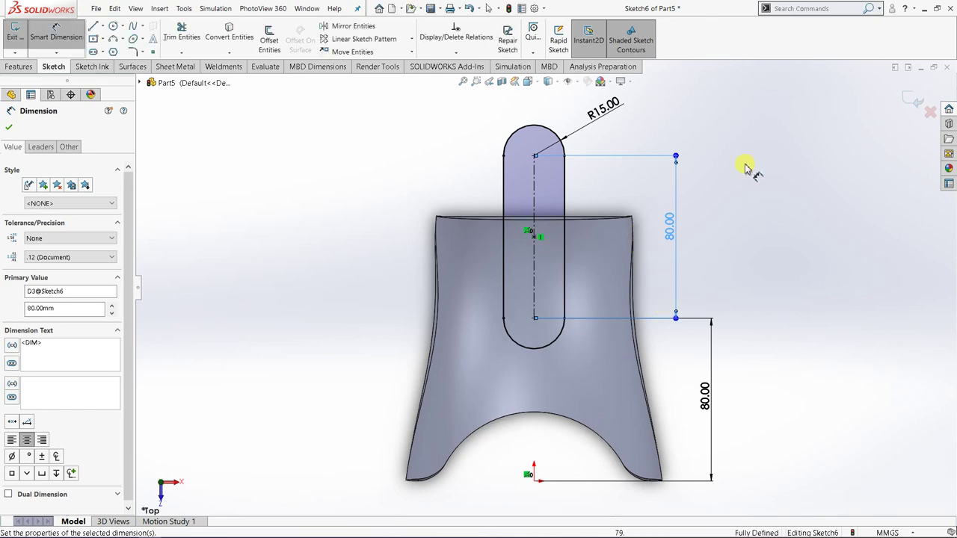
pyautogui.click(7, 128)
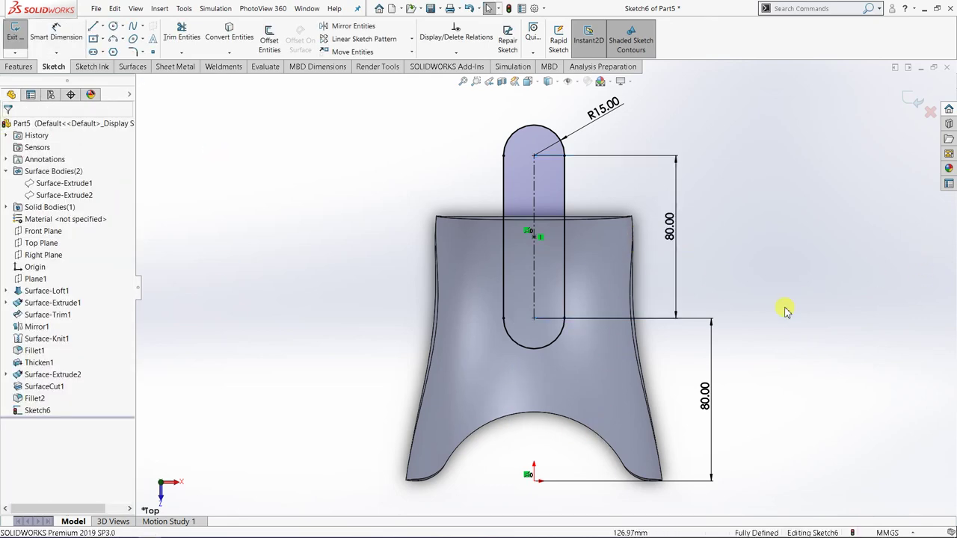
# Extrude the slot sketch as a surface 120 mm deep with the Mid Plane end condition.
pyautogui.moveTo(782, 310); pyautogui.dragTo(336, 96, button='middle')
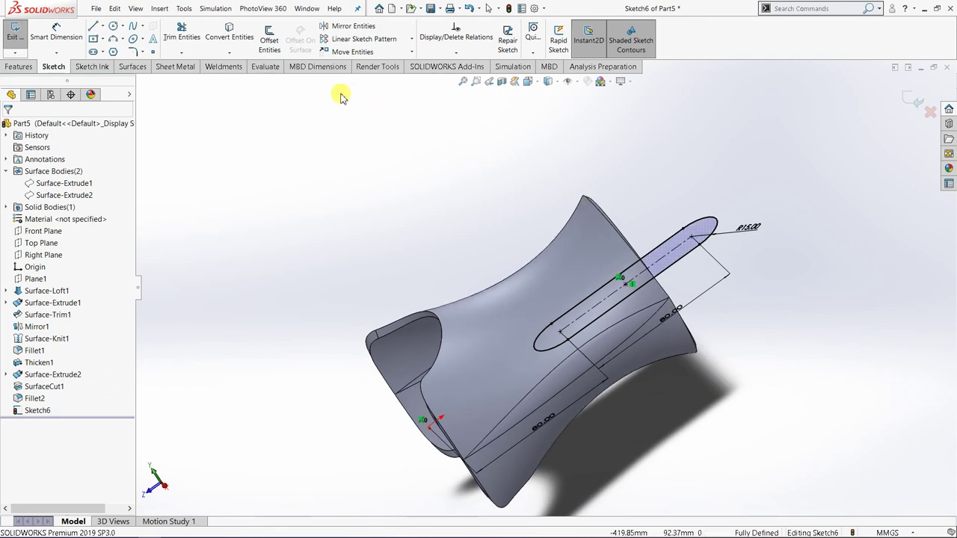
pyautogui.click(131, 67)
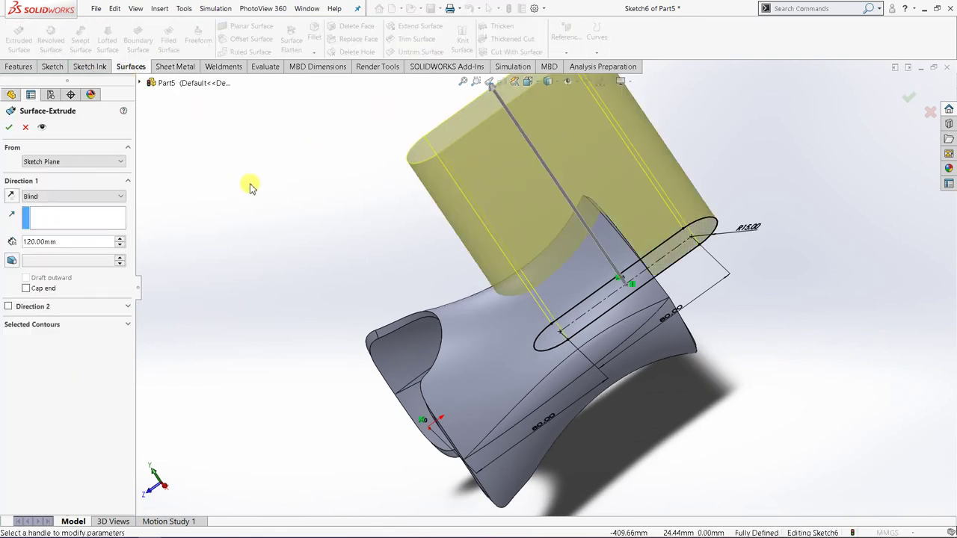
pyautogui.click(67, 198)
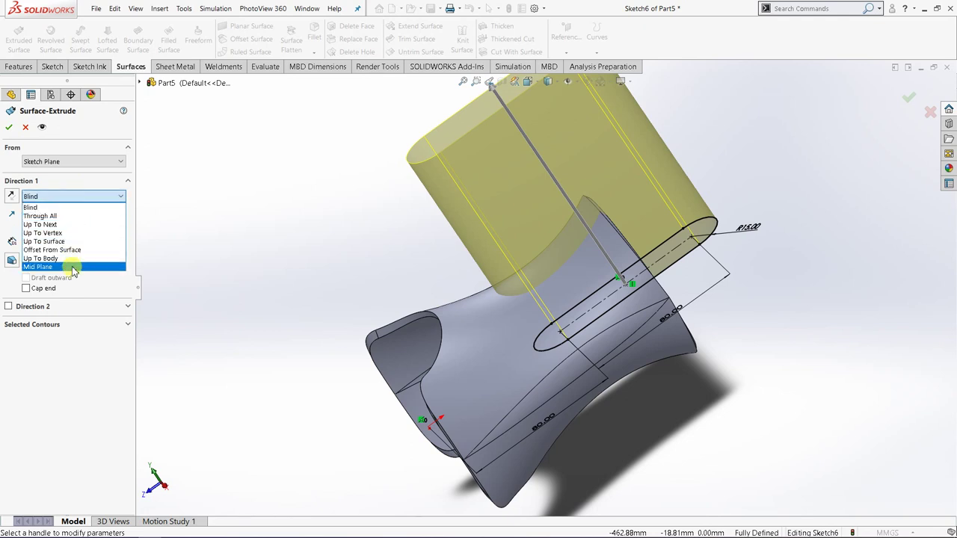
pyautogui.click(73, 268)
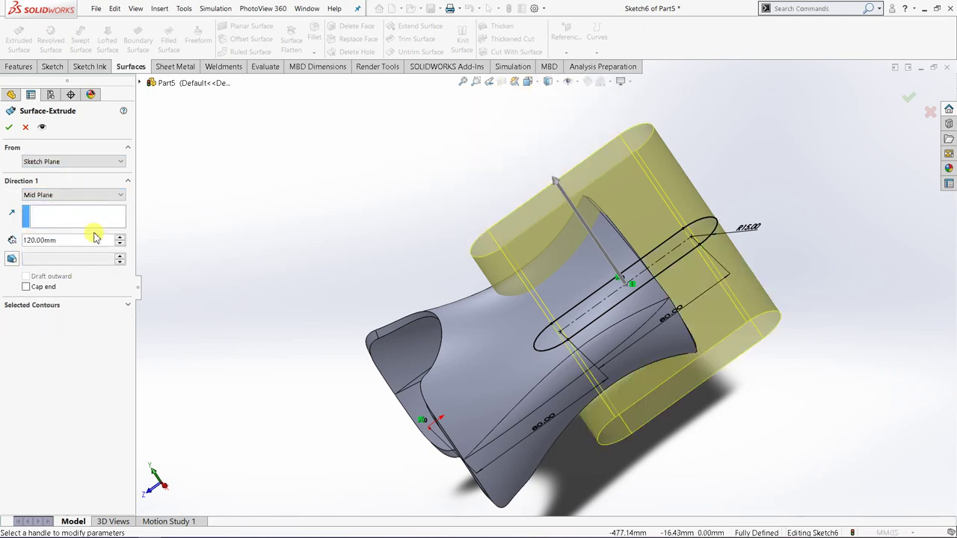
pyautogui.click(8, 129)
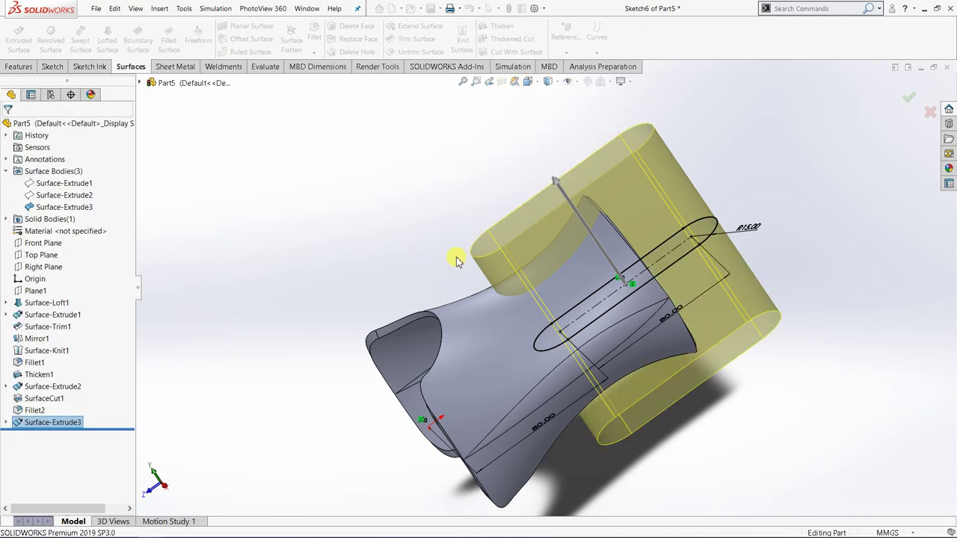
# Cut the thickened solid with the extruded slot surface to open slots through both walls at the narrower end.
pyautogui.moveTo(455, 258); pyautogui.dragTo(609, 264, button='middle')
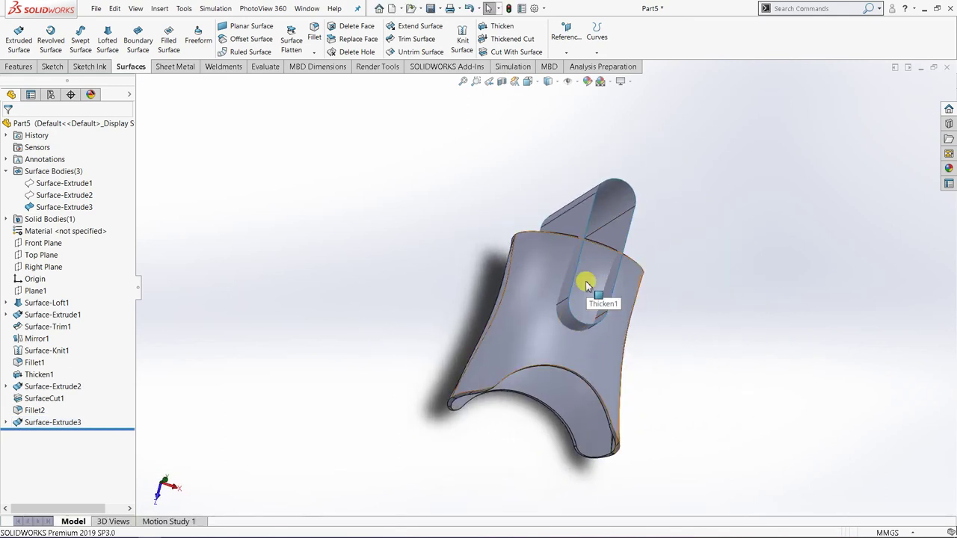
pyautogui.scroll(-2, 595, 282)
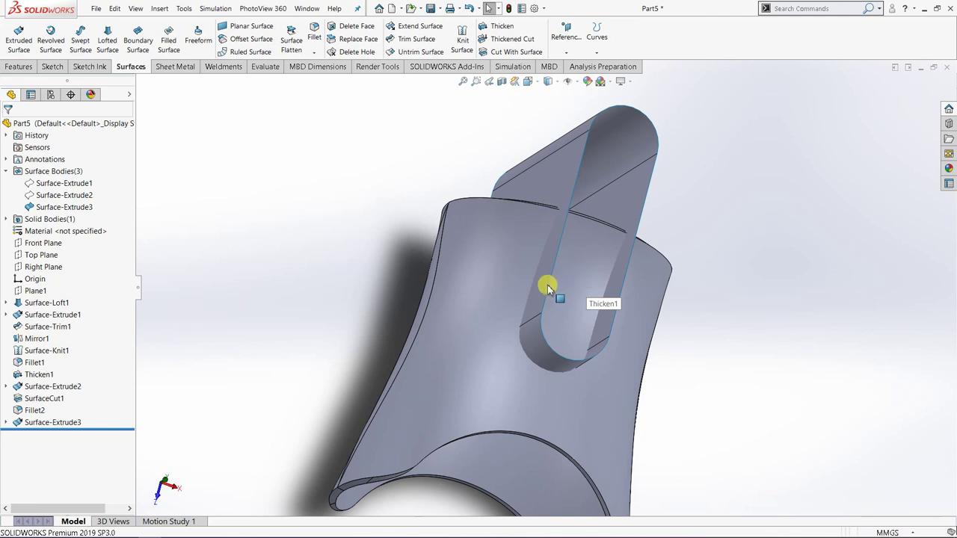
pyautogui.moveTo(547, 287); pyautogui.dragTo(585, 271, button='middle')
pyautogui.scroll(-1, 581, 271)
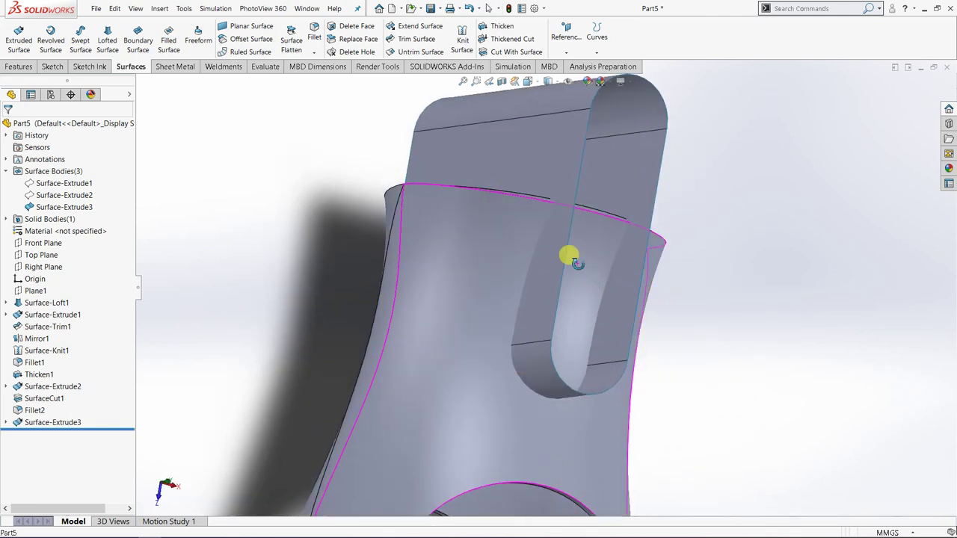
pyautogui.moveTo(473, 235); pyautogui.dragTo(312, 254, button='middle')
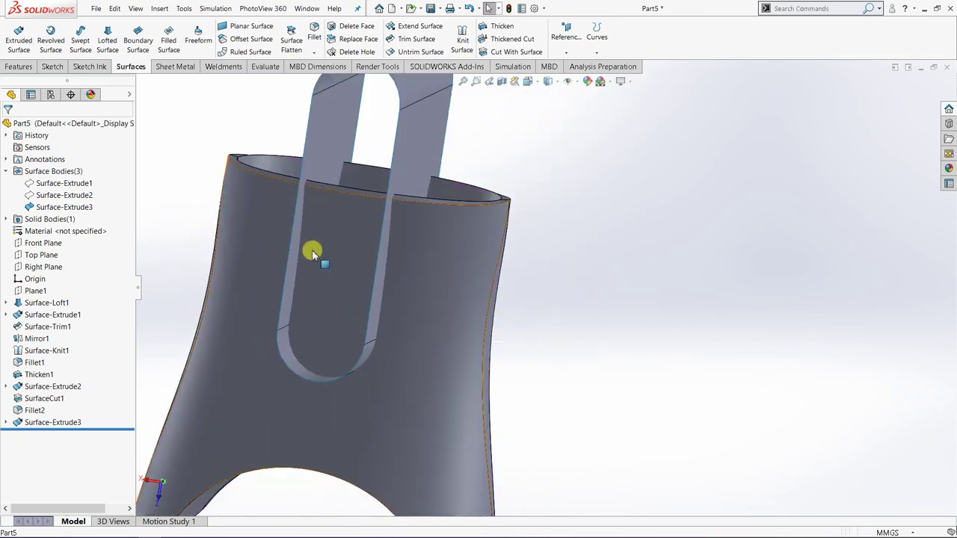
pyautogui.scroll(5, 421, 244)
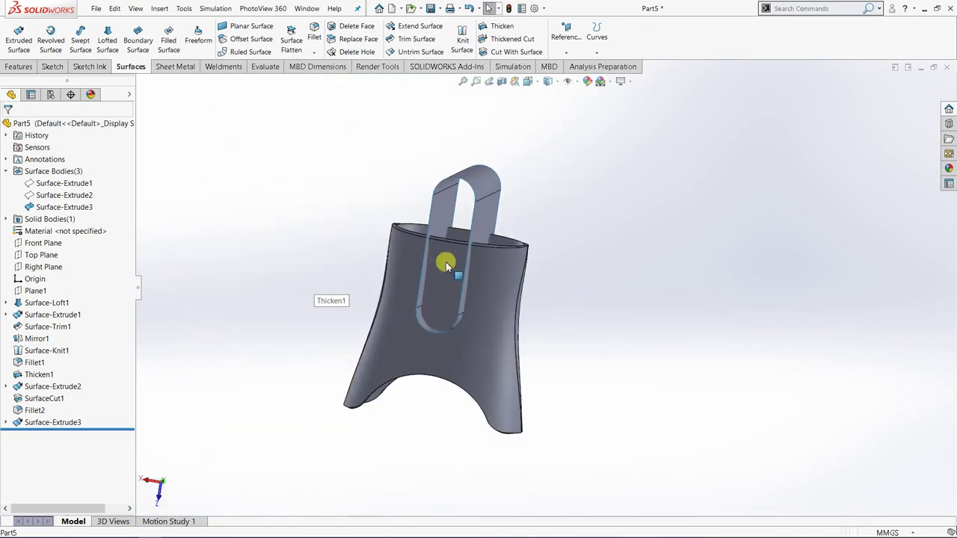
pyautogui.moveTo(445, 266); pyautogui.dragTo(314, 282, button='middle')
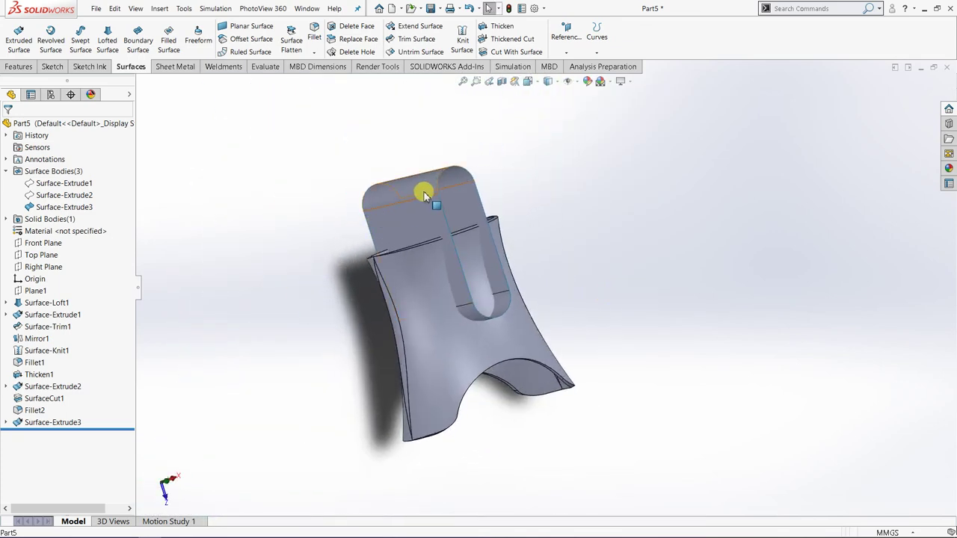
pyautogui.scroll(-3, 423, 196)
pyautogui.click(514, 53)
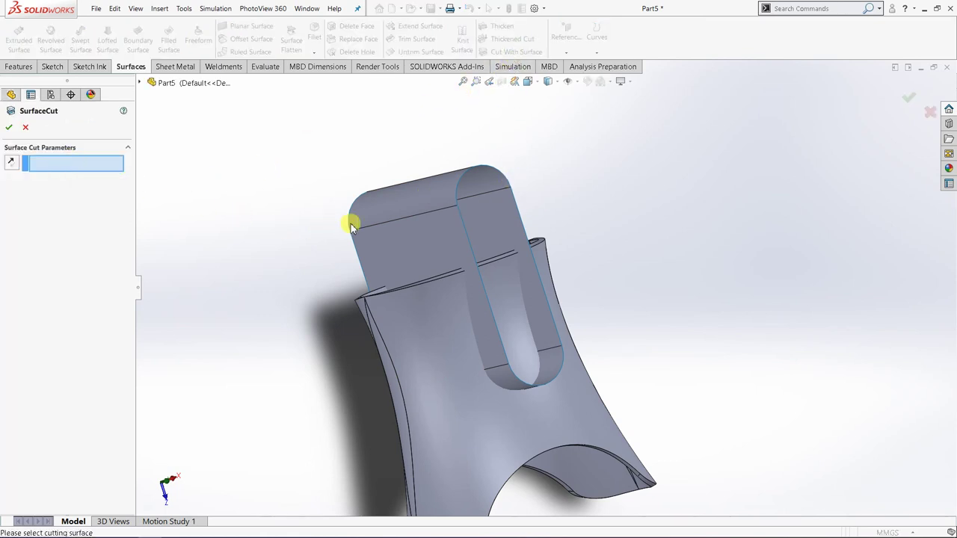
pyautogui.click(389, 229)
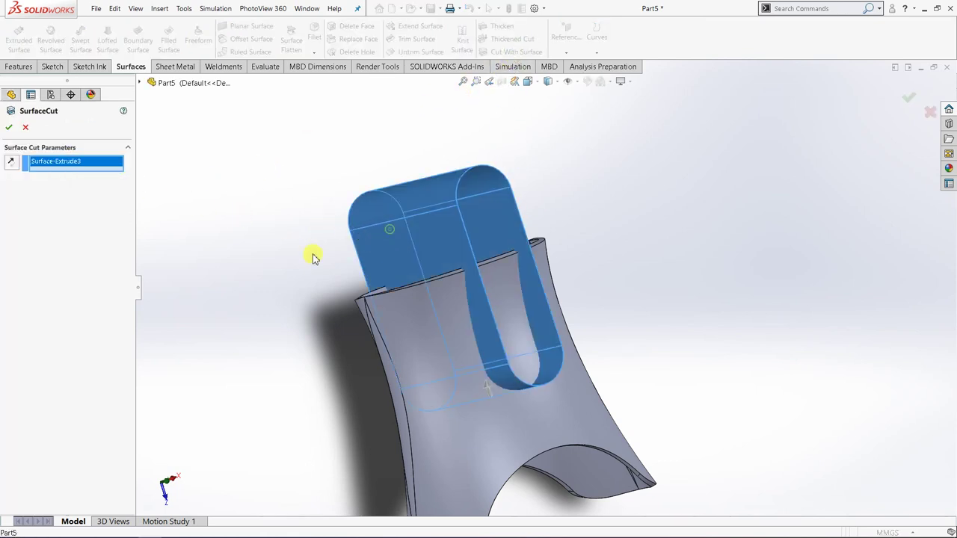
pyautogui.click(10, 129)
# Hide the extruded slot surface body.
pyautogui.moveTo(441, 280); pyautogui.dragTo(407, 276, button='middle')
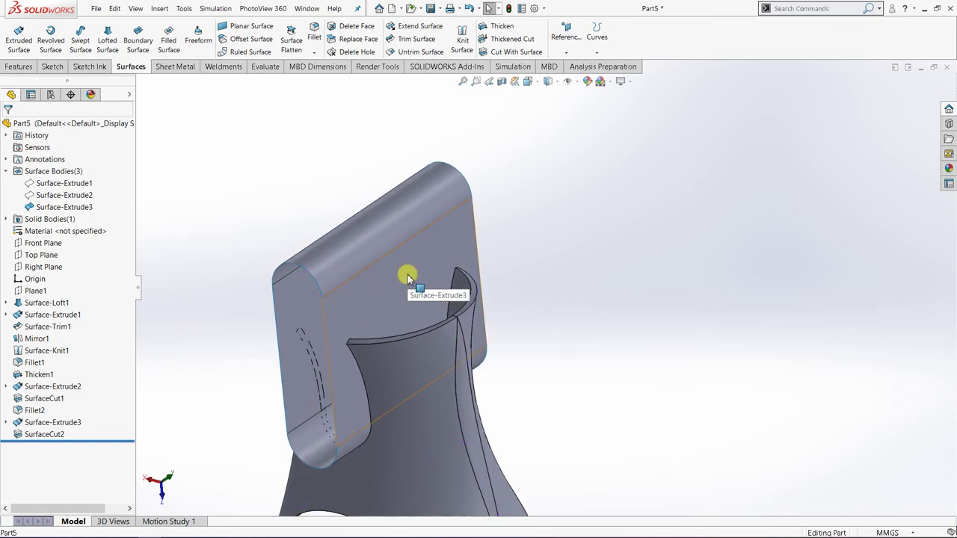
pyautogui.rightClick(408, 277)
pyautogui.click(447, 216)
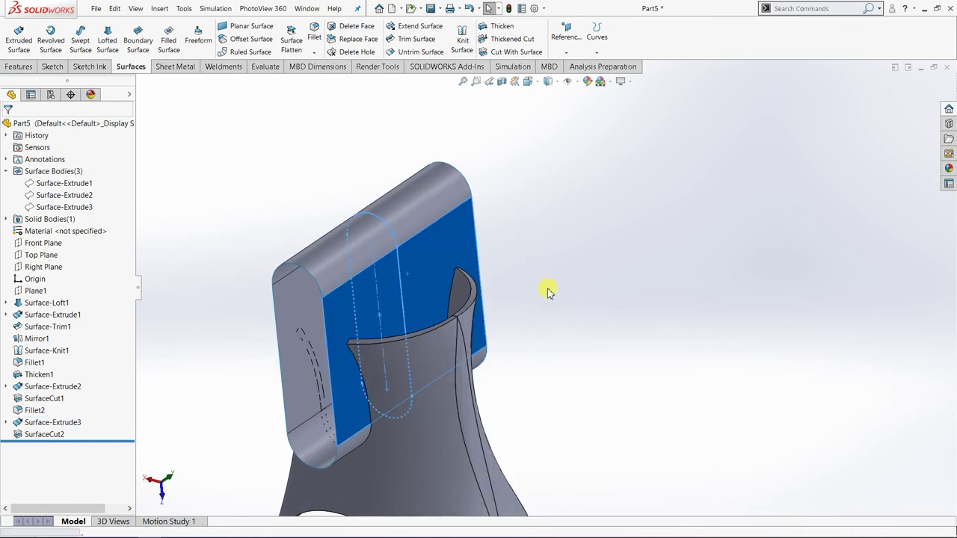
pyautogui.moveTo(573, 286); pyautogui.dragTo(500, 282, button='middle')
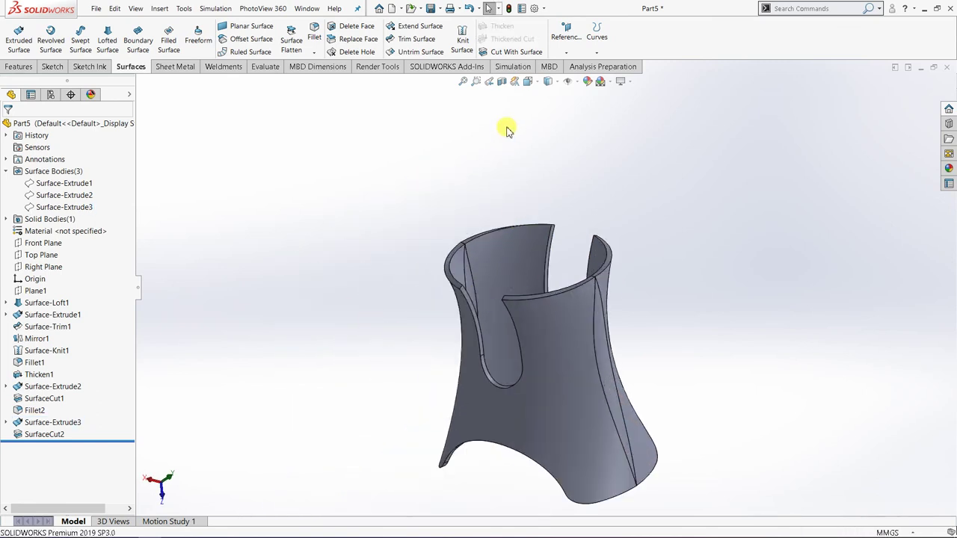
# Start a constant-size fillet on the four short corner edges where the slots meet the narrower end's rim.
pyautogui.click(19, 66)
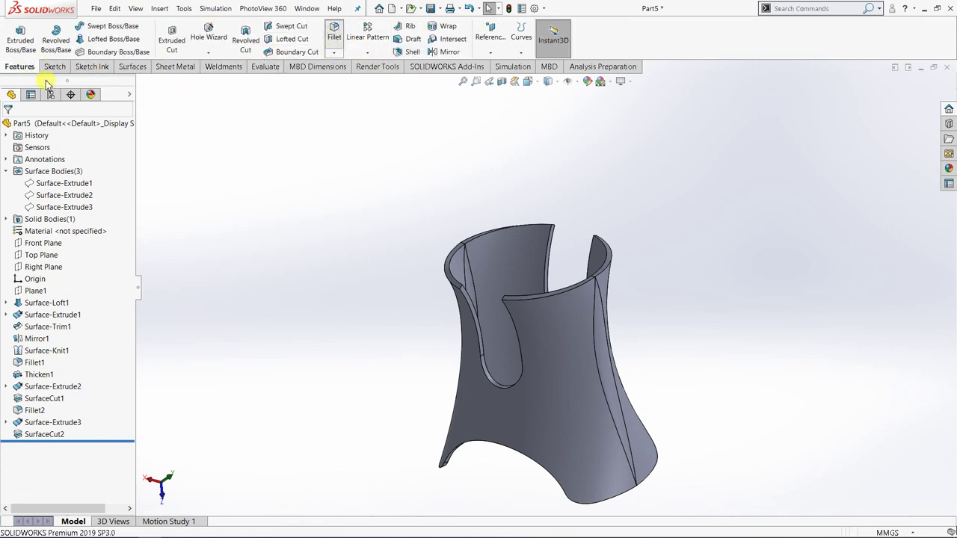
pyautogui.click(334, 33)
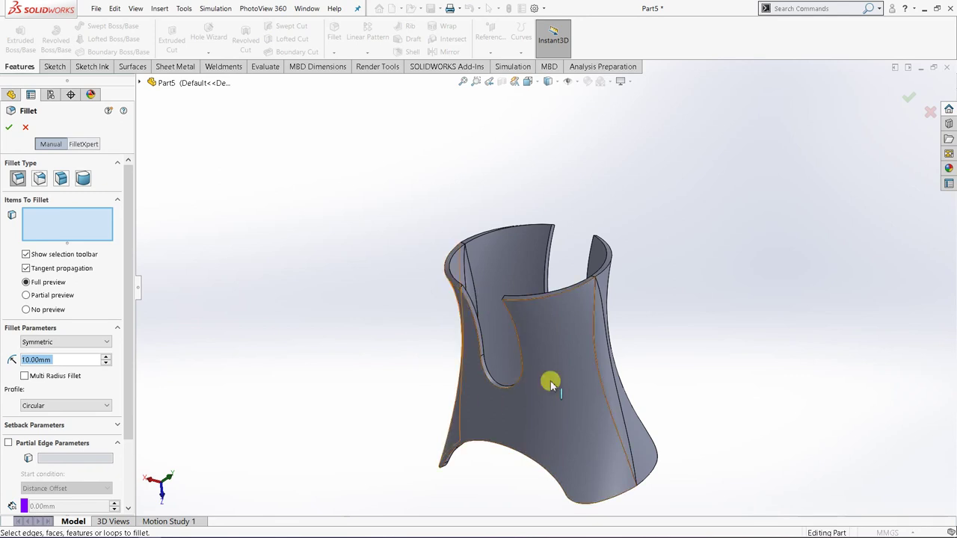
pyautogui.scroll(-2, 541, 307)
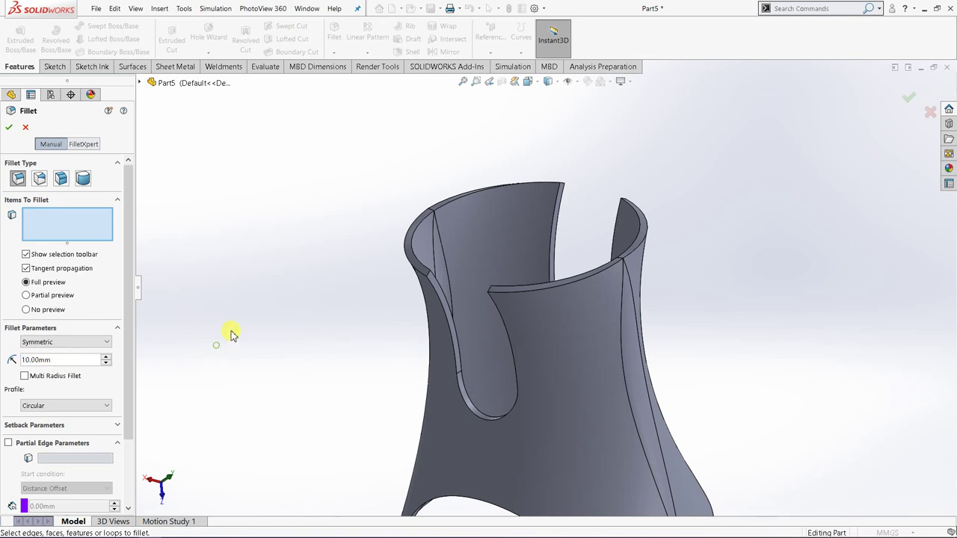
pyautogui.scroll(-1, 452, 279)
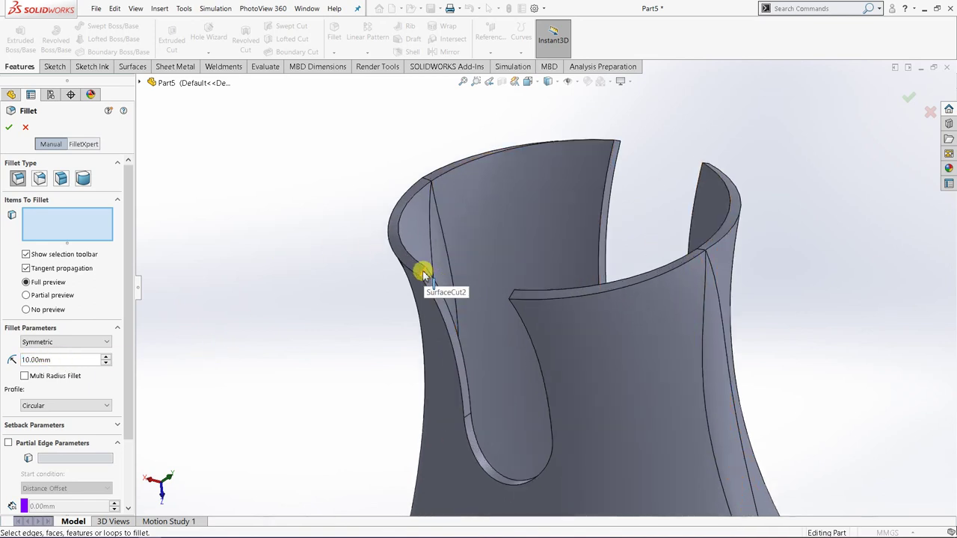
pyautogui.click(423, 275)
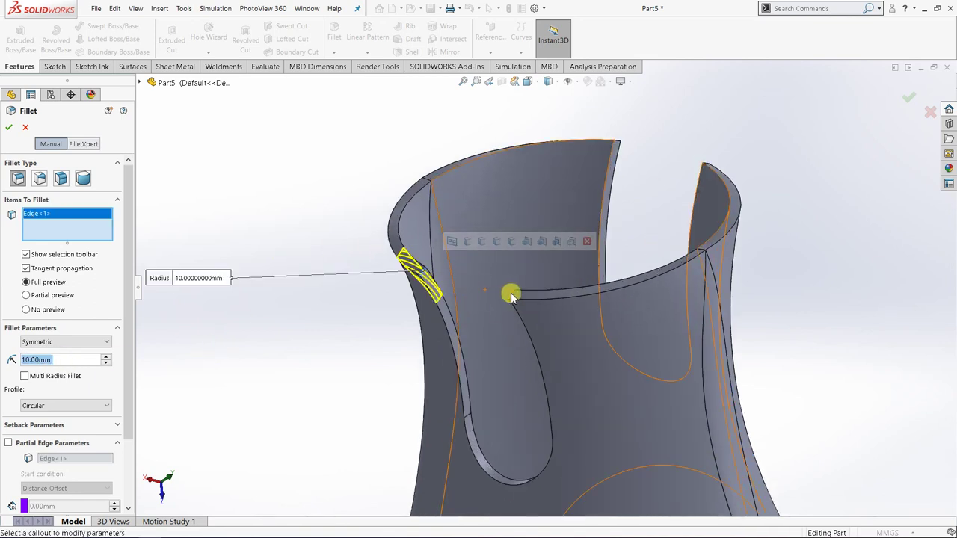
pyautogui.click(511, 296)
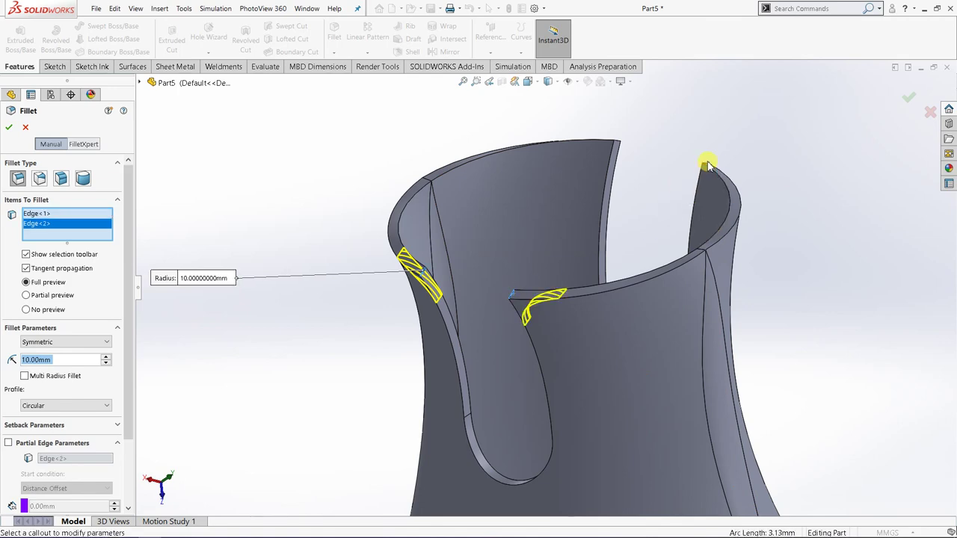
pyautogui.moveTo(706, 166); pyautogui.dragTo(536, 211, button='middle')
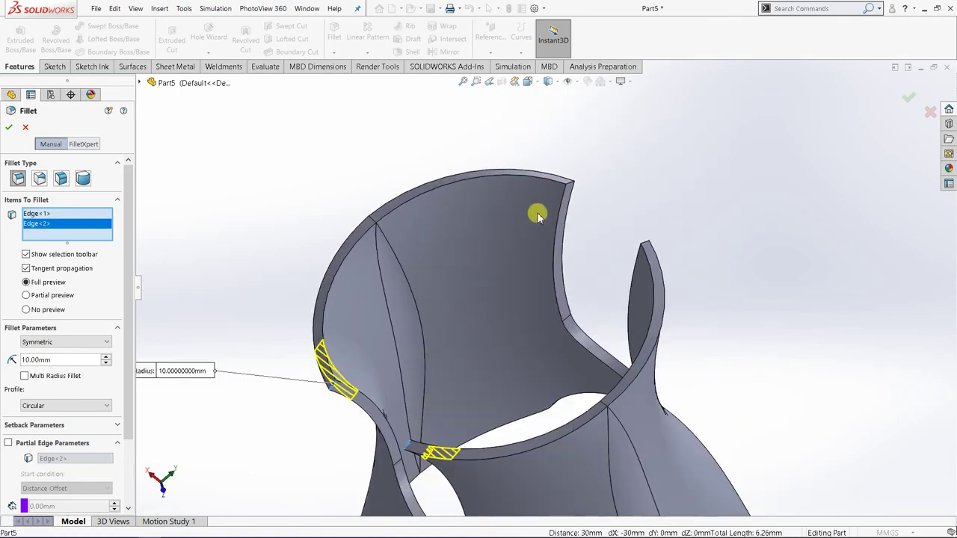
pyautogui.click(570, 186)
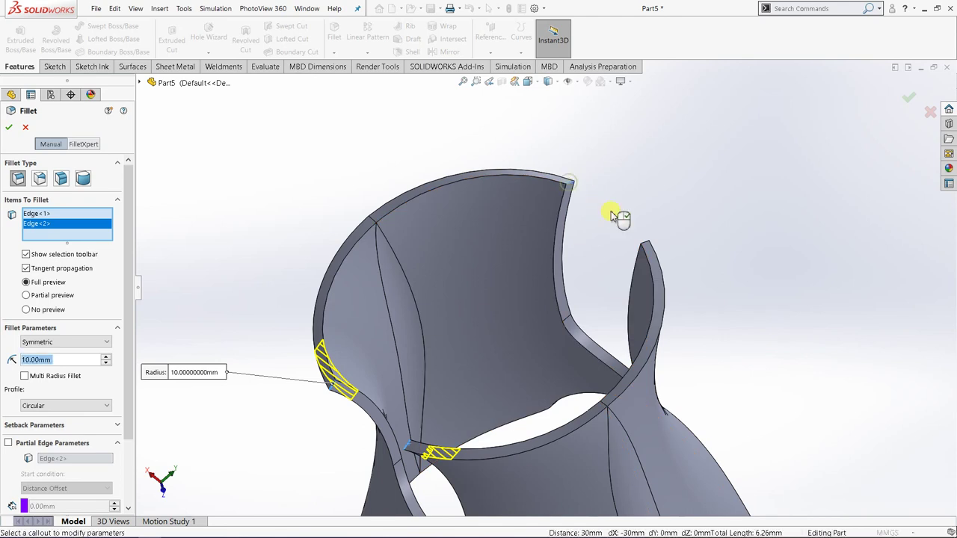
pyautogui.click(644, 247)
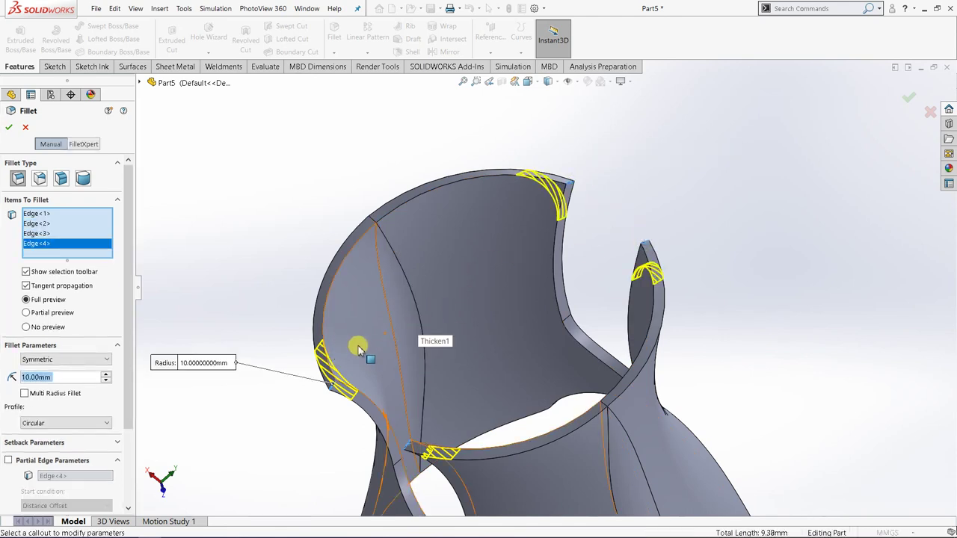
# Set the radius of the slot corner fillet to 30 mm and apply it.
pyautogui.moveTo(359, 349); pyautogui.dragTo(363, 325, button='middle')
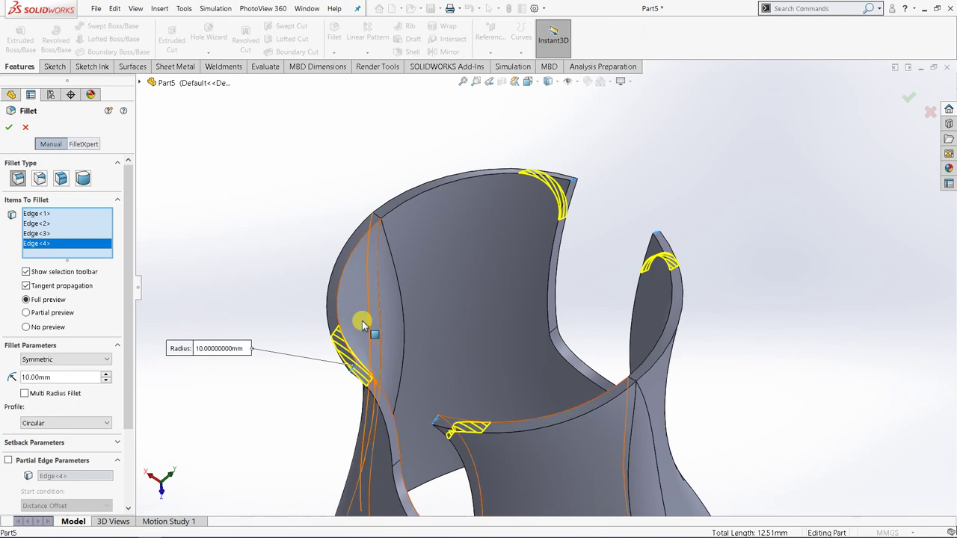
pyautogui.click(106, 376)
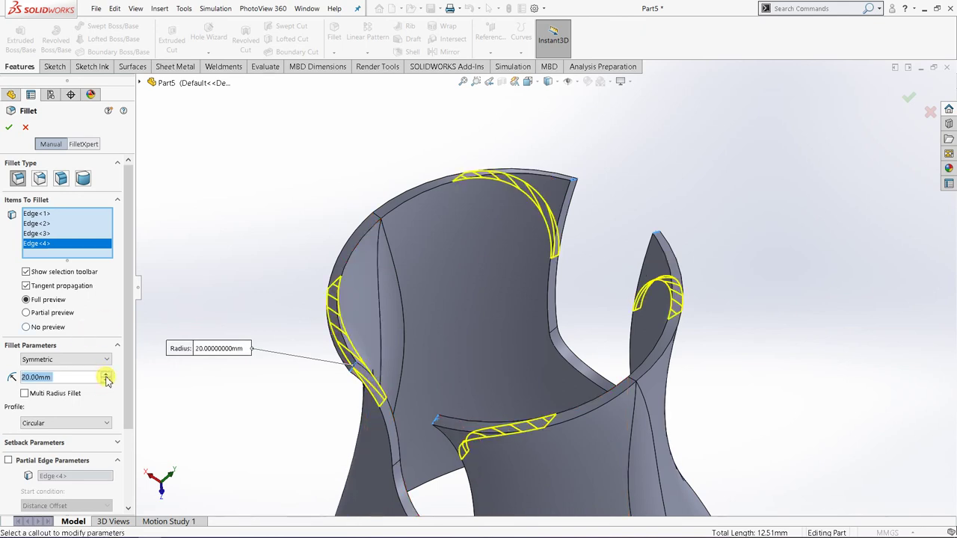
pyautogui.click(106, 375)
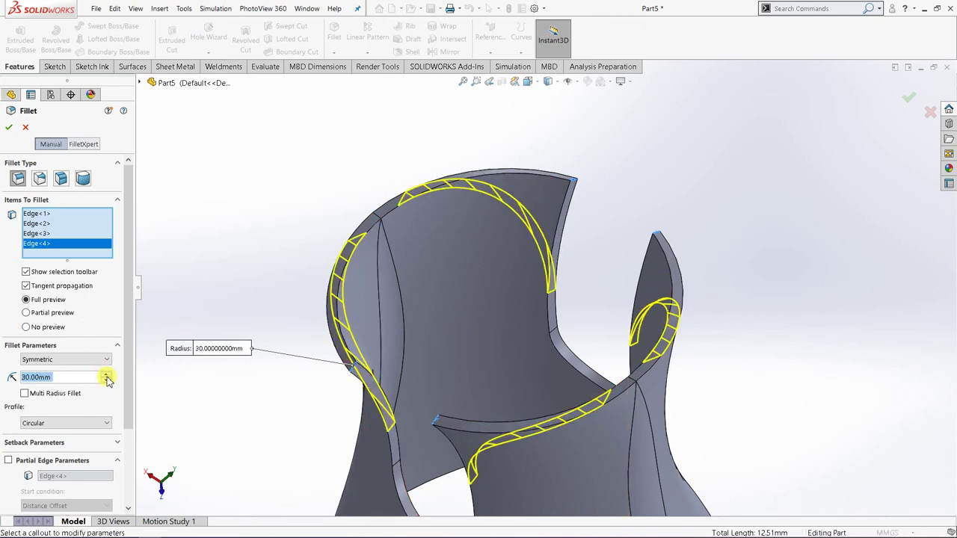
pyautogui.moveTo(179, 378); pyautogui.dragTo(251, 323, button='middle')
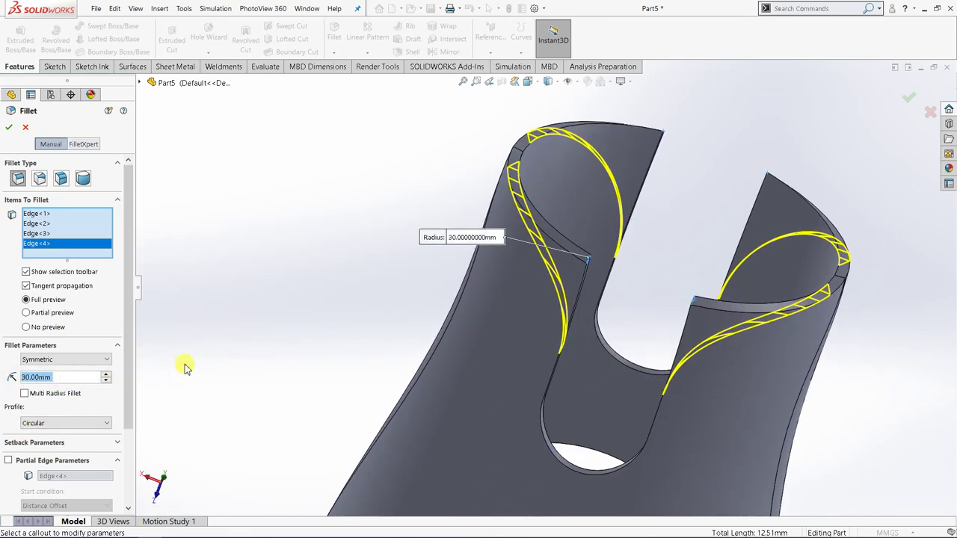
pyautogui.moveTo(461, 280); pyautogui.dragTo(314, 282, button='middle')
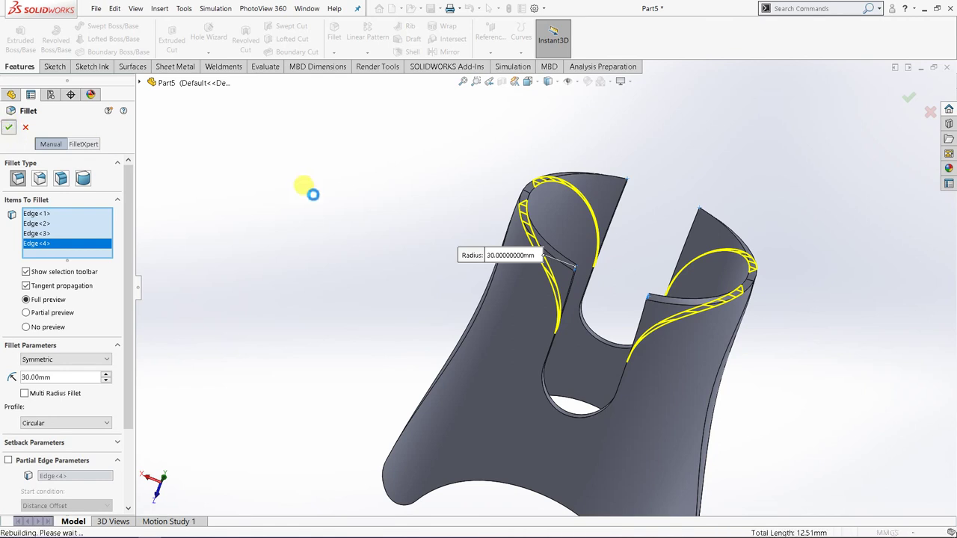
# Inspect the finished solid from all sides, checking the rounded slot corners, both open ends and the curved side walls.
pyautogui.moveTo(459, 296); pyautogui.dragTo(555, 359, button='middle')
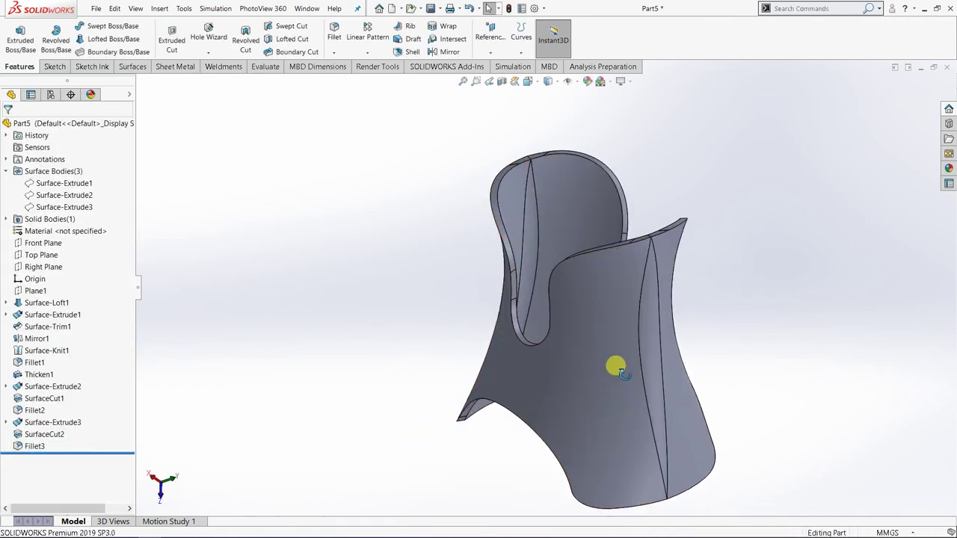
pyautogui.moveTo(616, 367); pyautogui.dragTo(448, 349, button='middle')
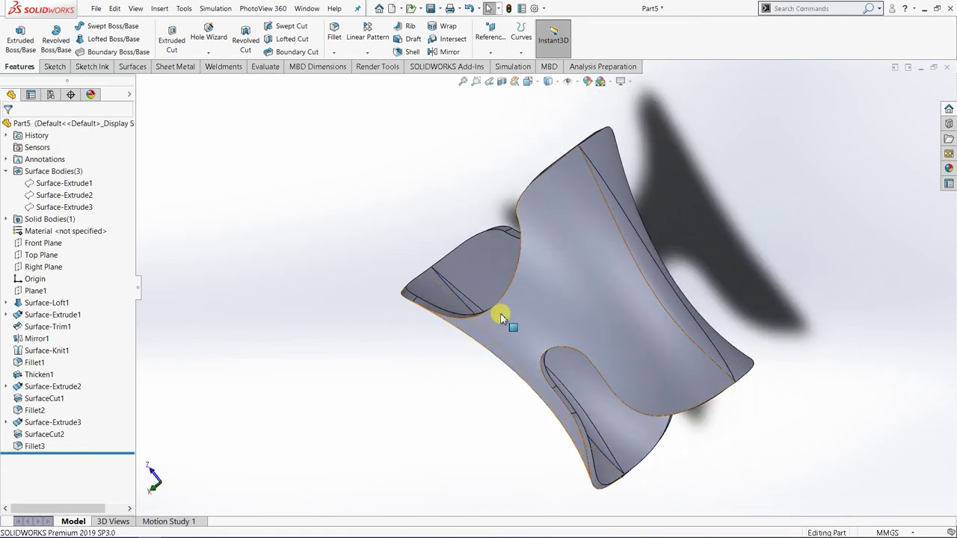
pyautogui.moveTo(501, 318); pyautogui.dragTo(464, 358, button='middle')
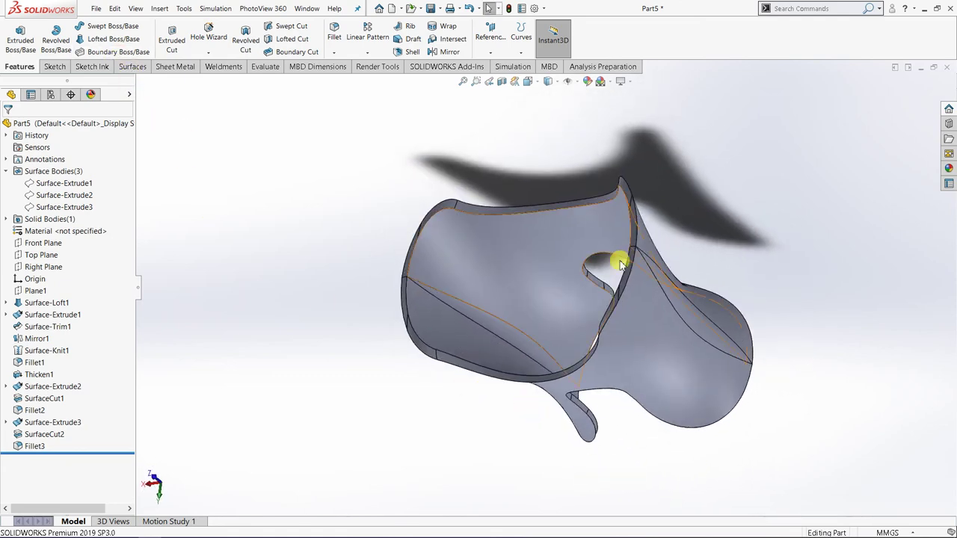
pyautogui.moveTo(619, 263); pyautogui.dragTo(502, 347, button='middle')
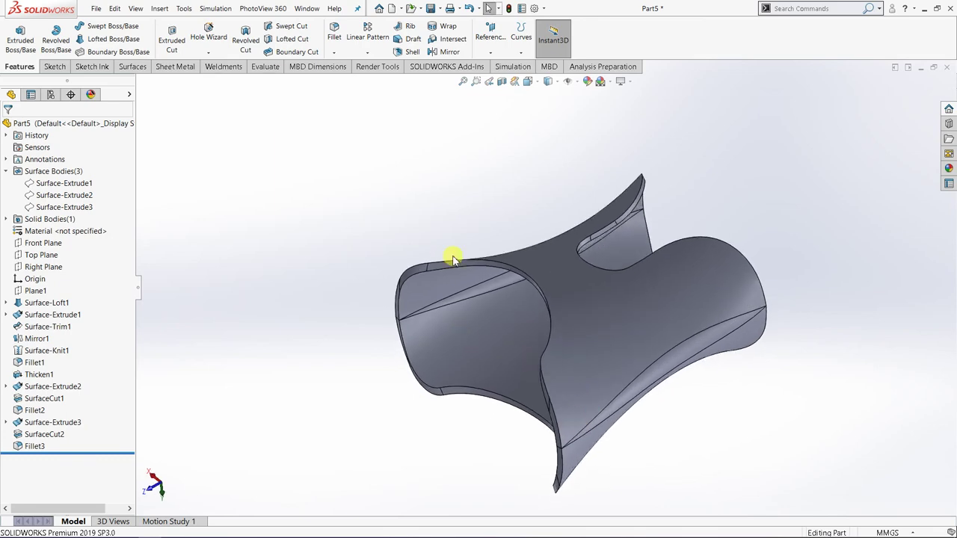
pyautogui.moveTo(453, 257); pyautogui.dragTo(559, 318, button='middle')
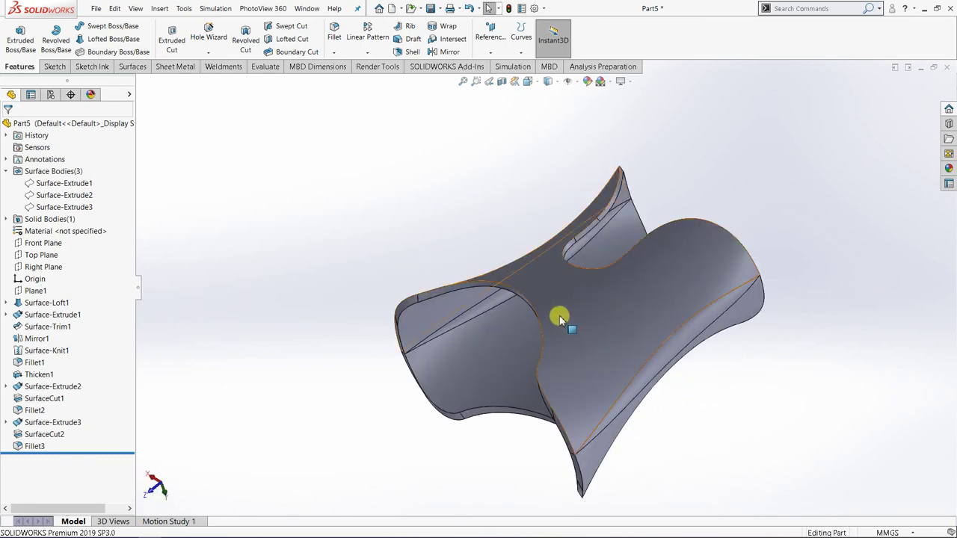
pyautogui.moveTo(632, 345); pyautogui.dragTo(527, 260, button='middle')
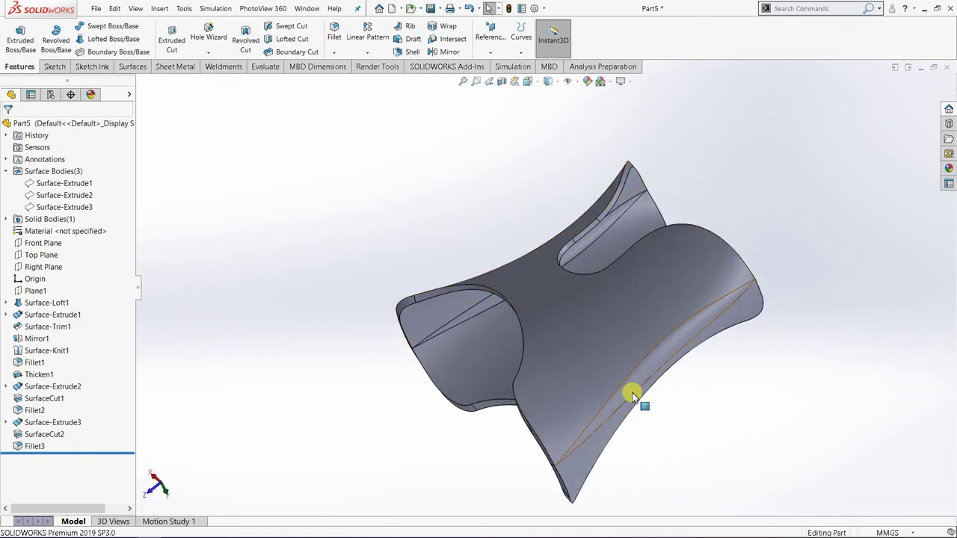
pyautogui.moveTo(644, 399); pyautogui.dragTo(615, 363, button='middle')
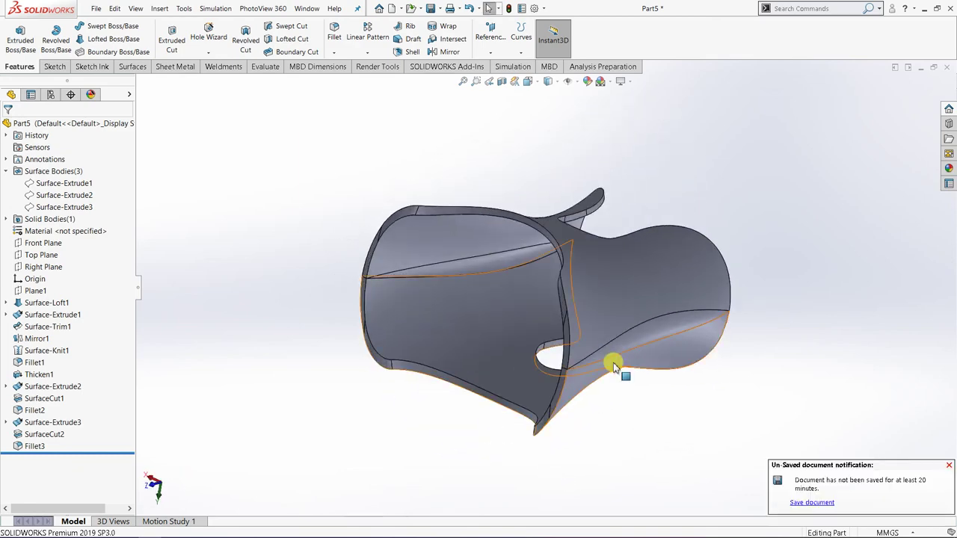
pyautogui.moveTo(540, 316); pyautogui.dragTo(587, 329, button='middle')
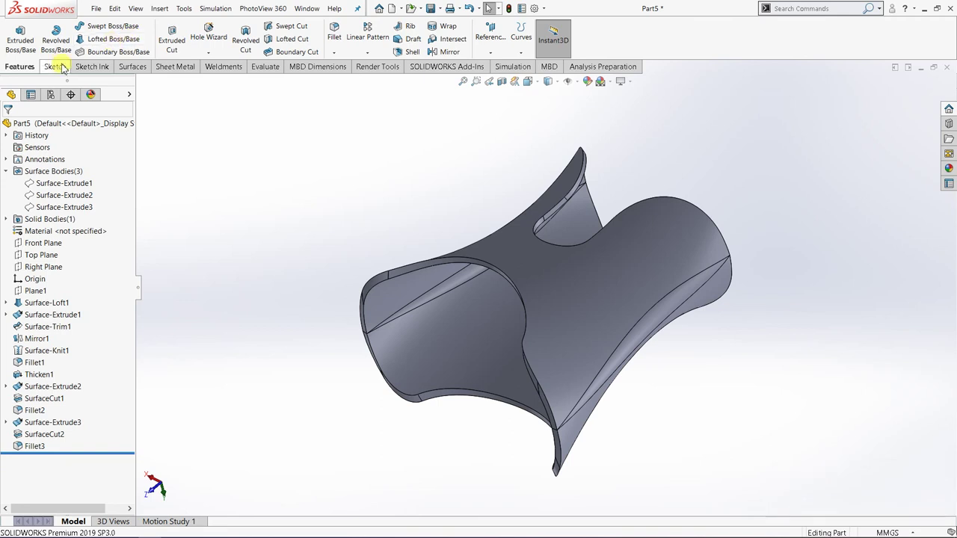
pyautogui.click(133, 67)
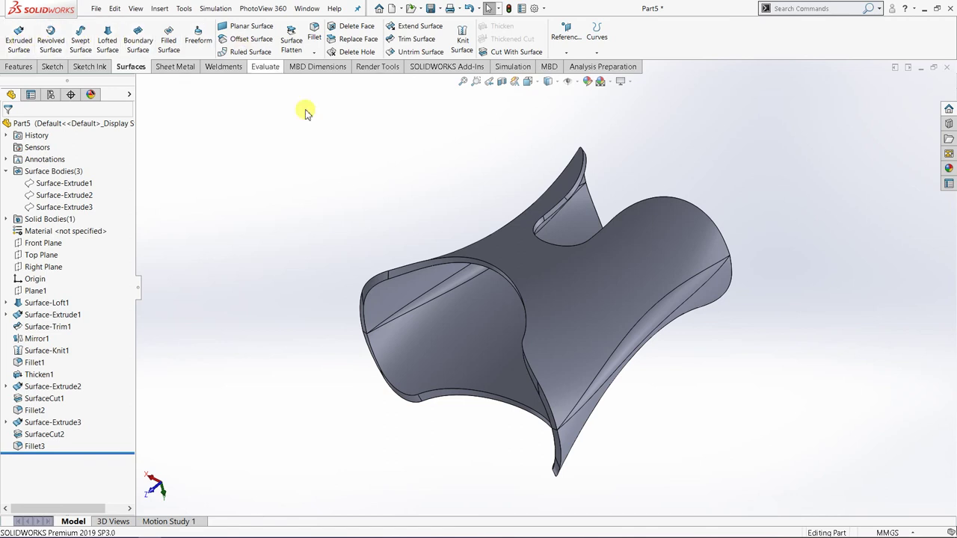
pyautogui.moveTo(566, 242); pyautogui.dragTo(564, 275, button='middle')
pyautogui.scroll(2, 562, 272)
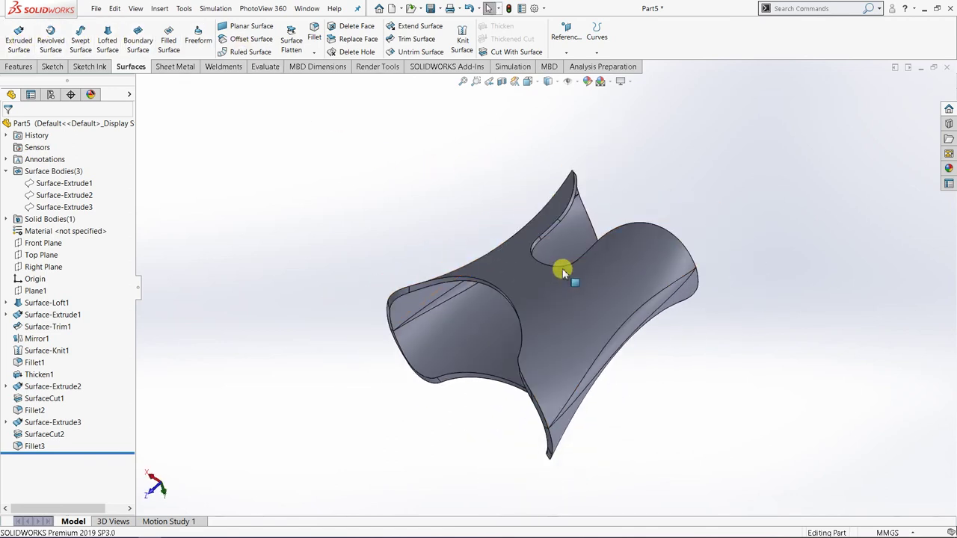
pyautogui.scroll(-2, 564, 275)
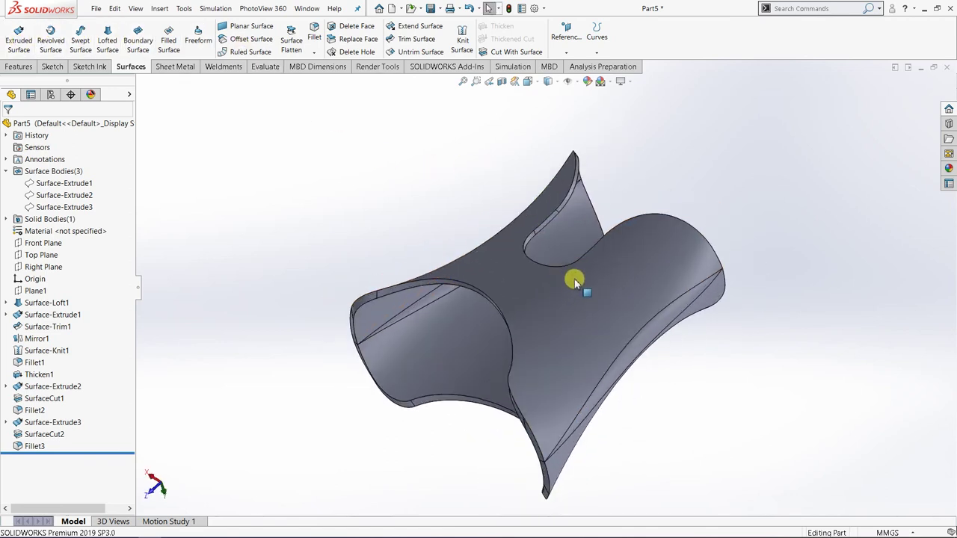